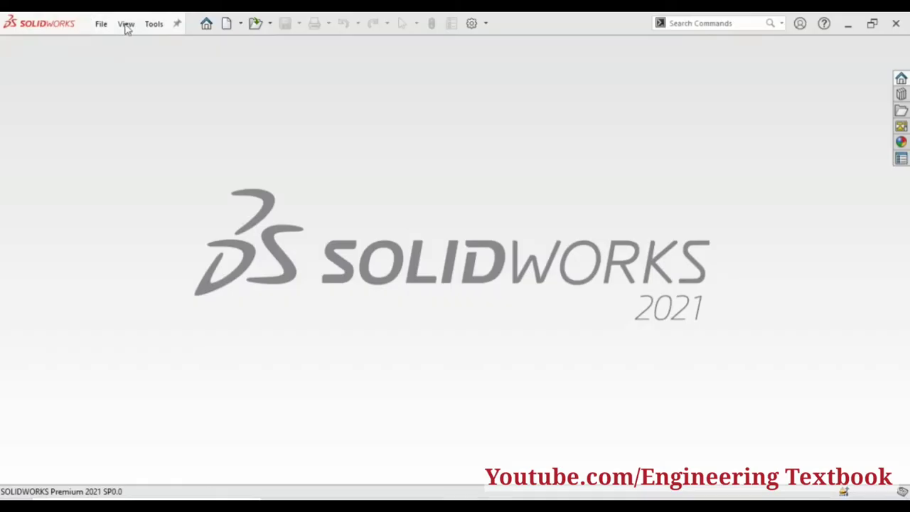
Create a new part document.
click(101, 27)
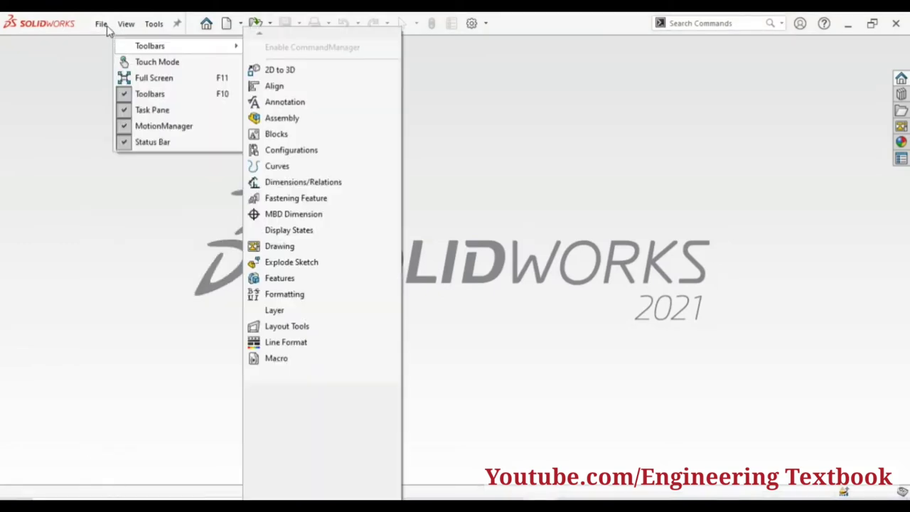
click(121, 45)
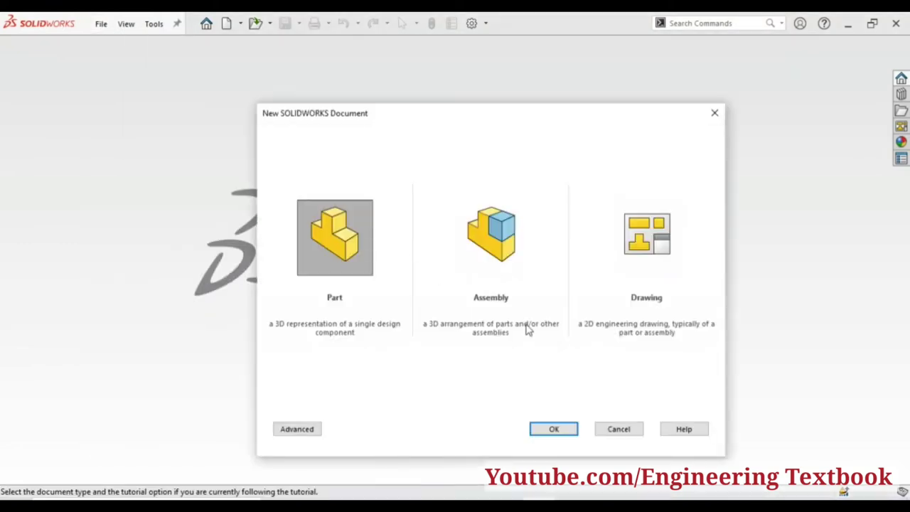
click(554, 430)
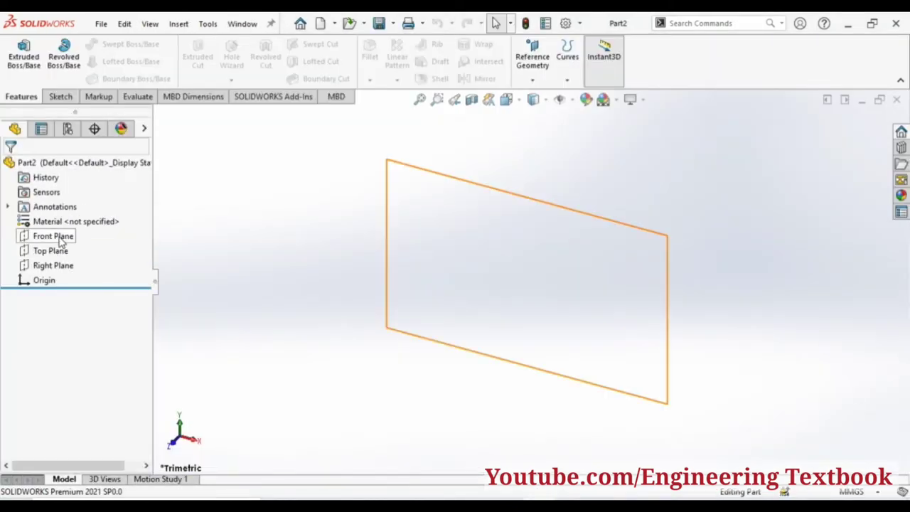
On the Front Plane, sketch a 75 mm diameter circle centred on the origin.
click(51, 236)
click(72, 217)
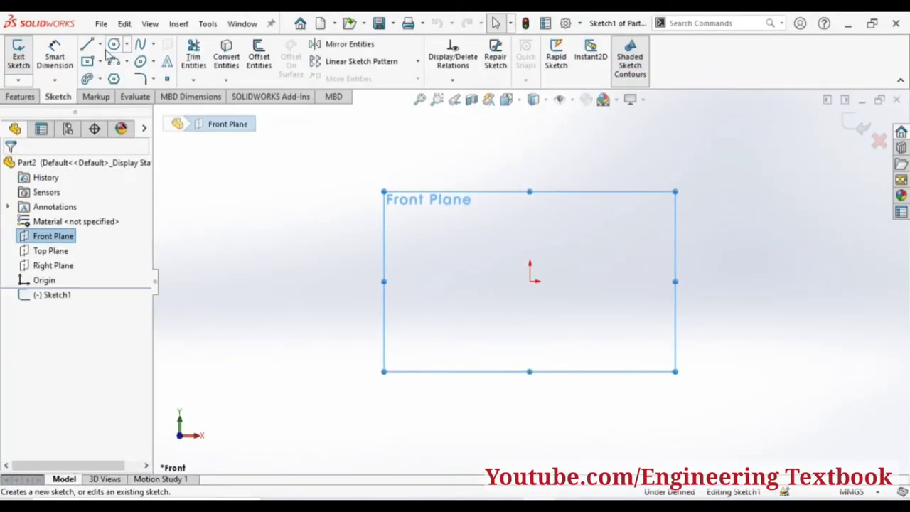
click(118, 44)
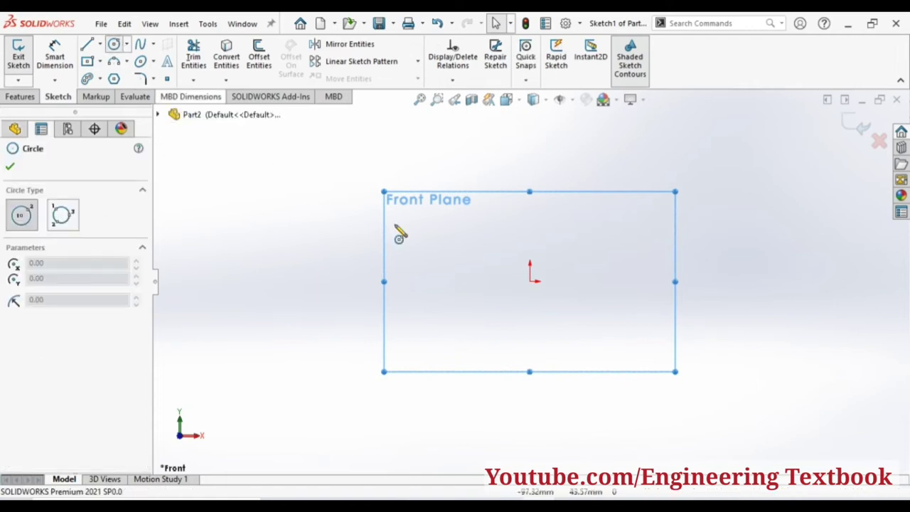
click(530, 281)
click(584, 352)
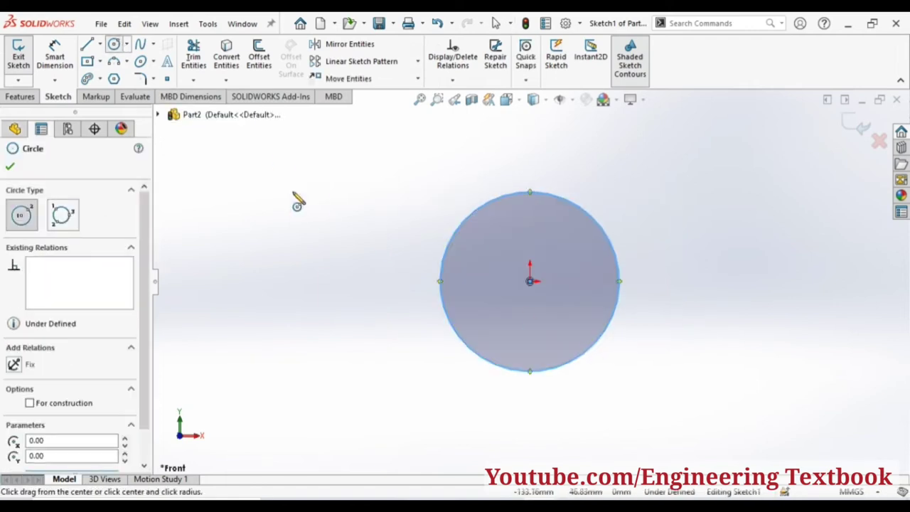
click(57, 71)
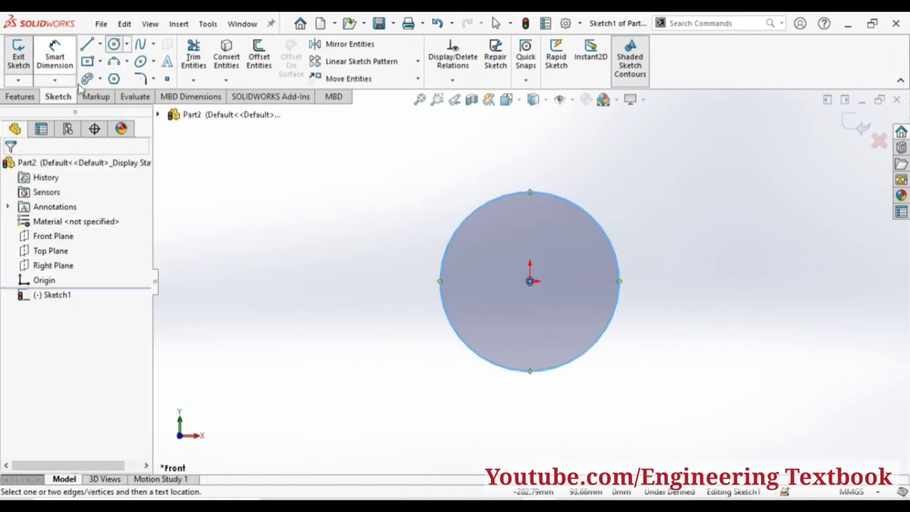
click(617, 320)
click(656, 281)
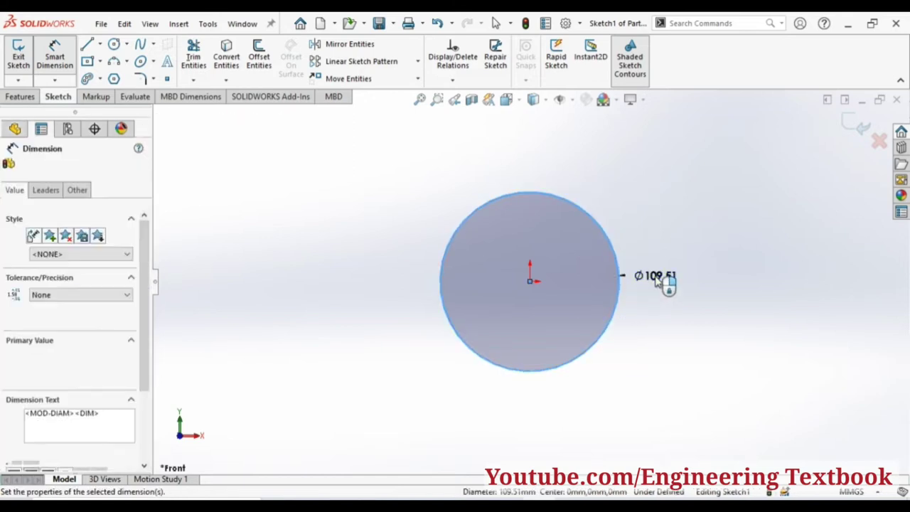
text(7100)
key(Return)
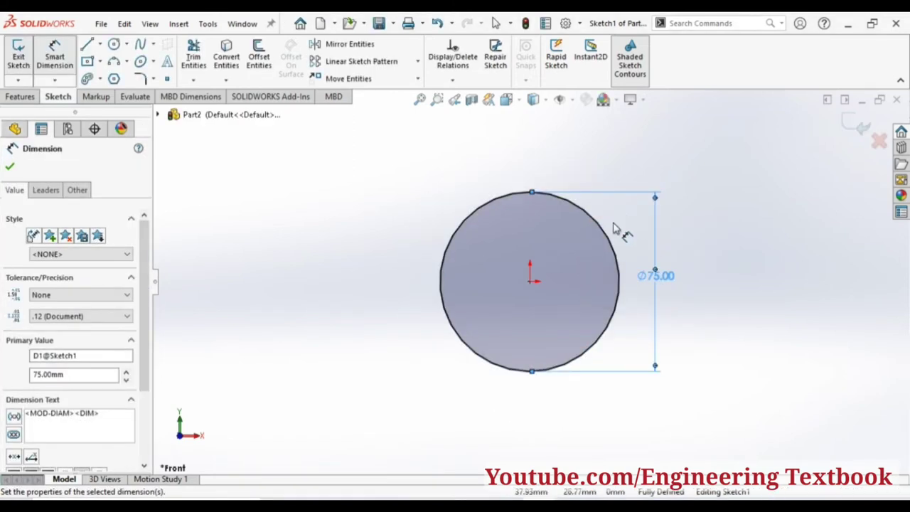
click(20, 55)
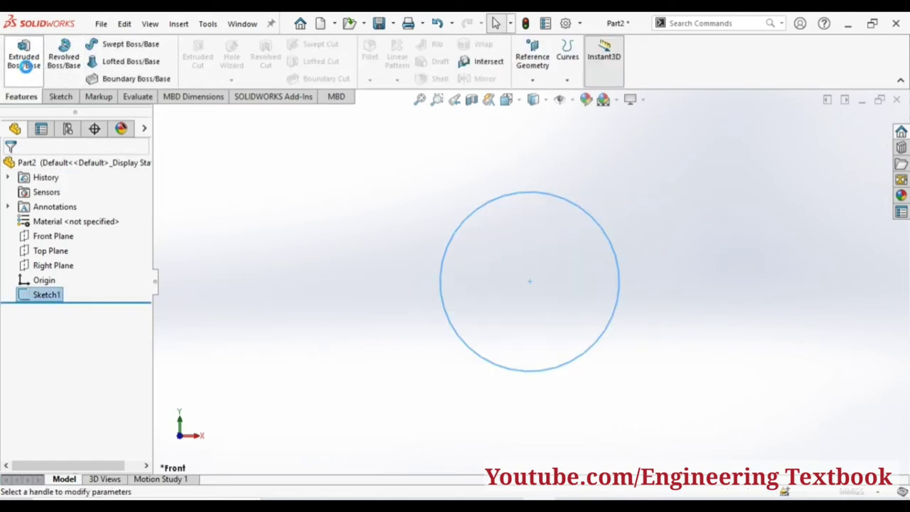
Extrude the circle 10 mm into a disk and begin a sketch on its front face.
click(25, 65)
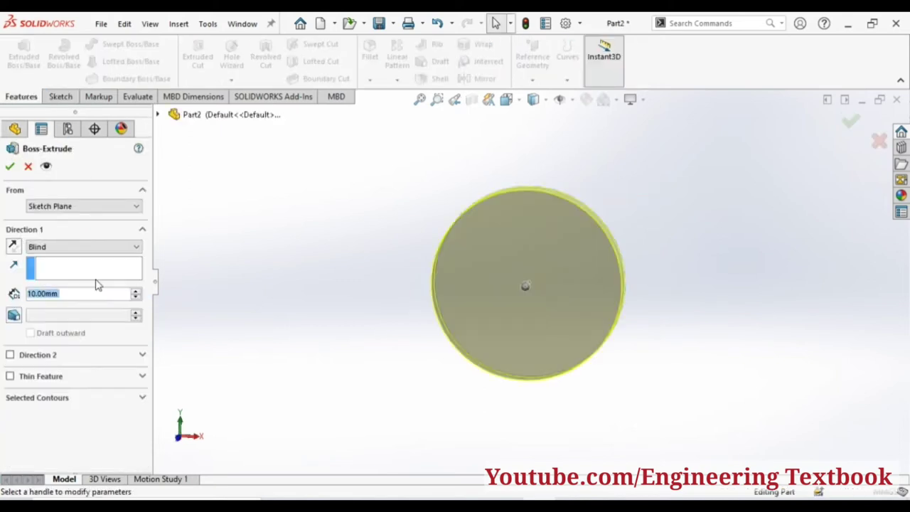
click(9, 168)
click(486, 272)
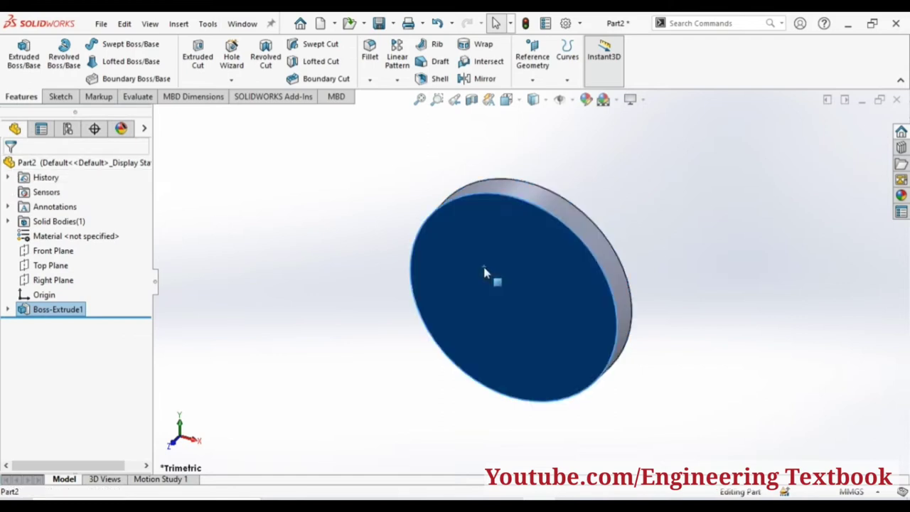
right_click(485, 272)
click(518, 200)
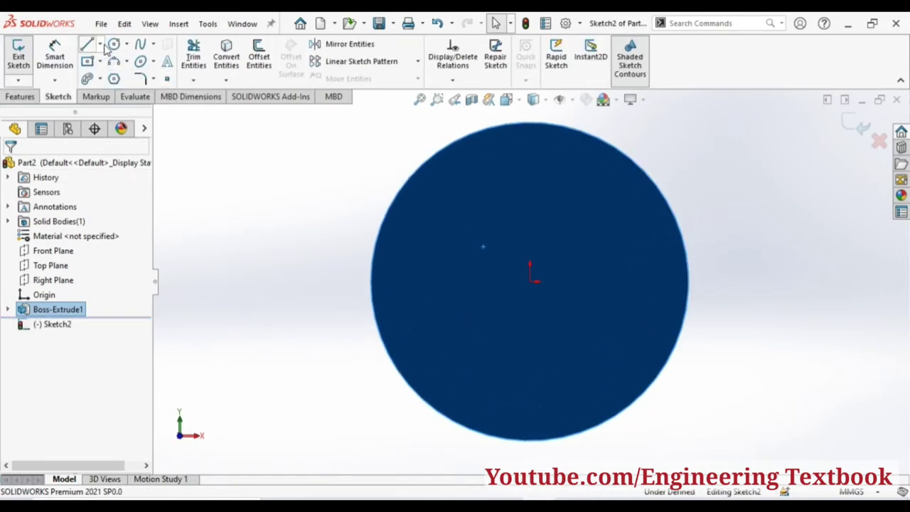
Draw a 50 mm diameter circle centred on the origin on the front face.
click(113, 44)
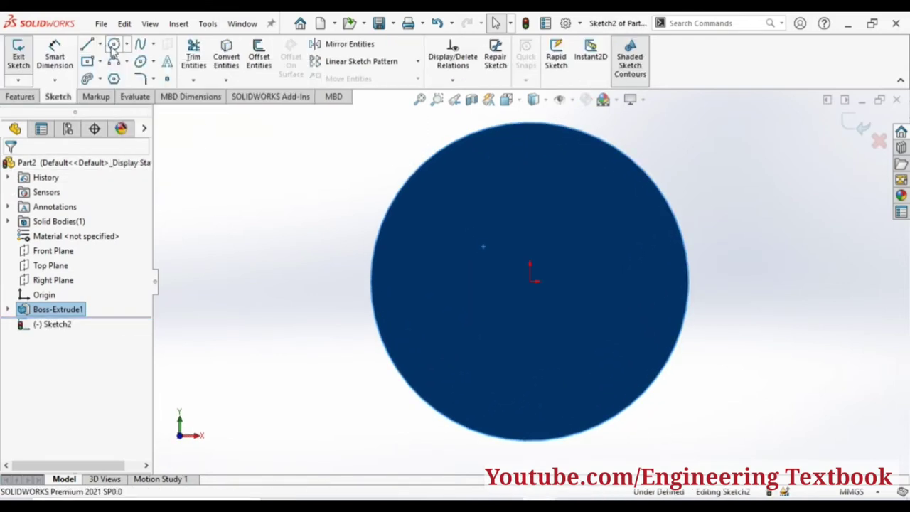
click(530, 281)
click(578, 341)
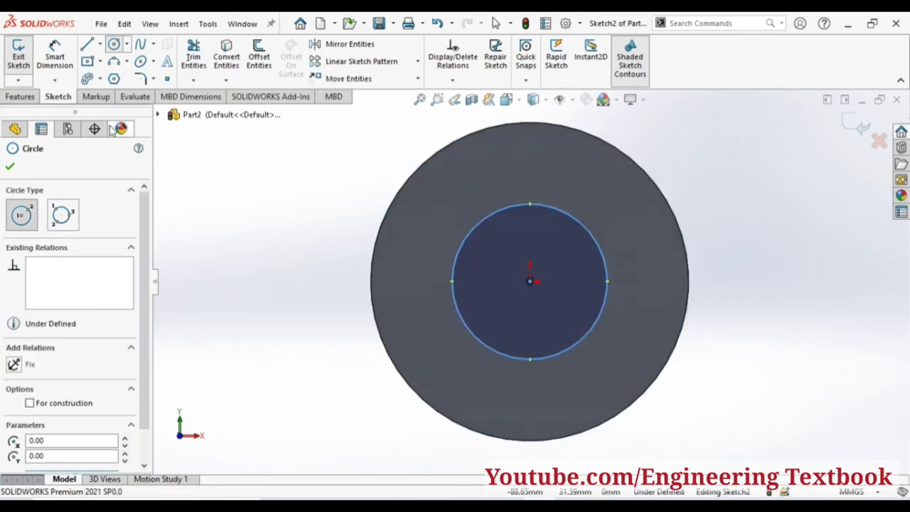
click(56, 44)
click(596, 325)
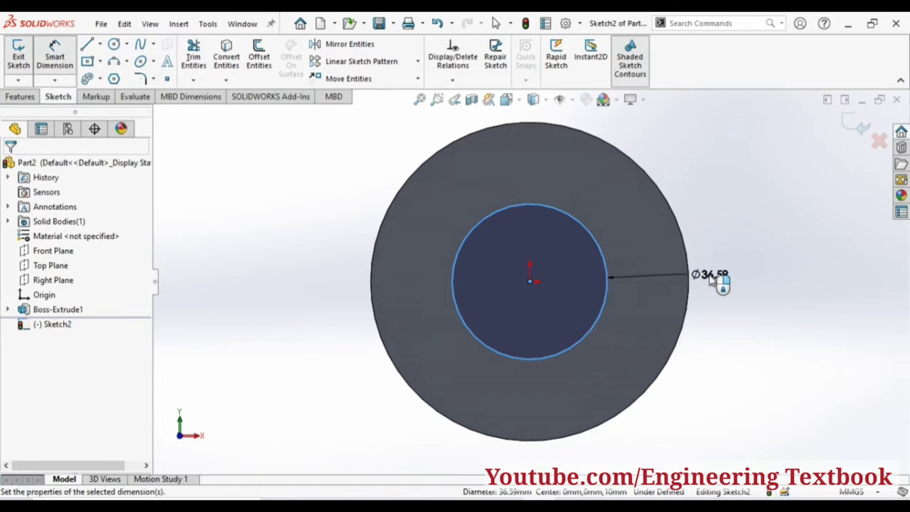
click(711, 277)
text(50)
key(Return)
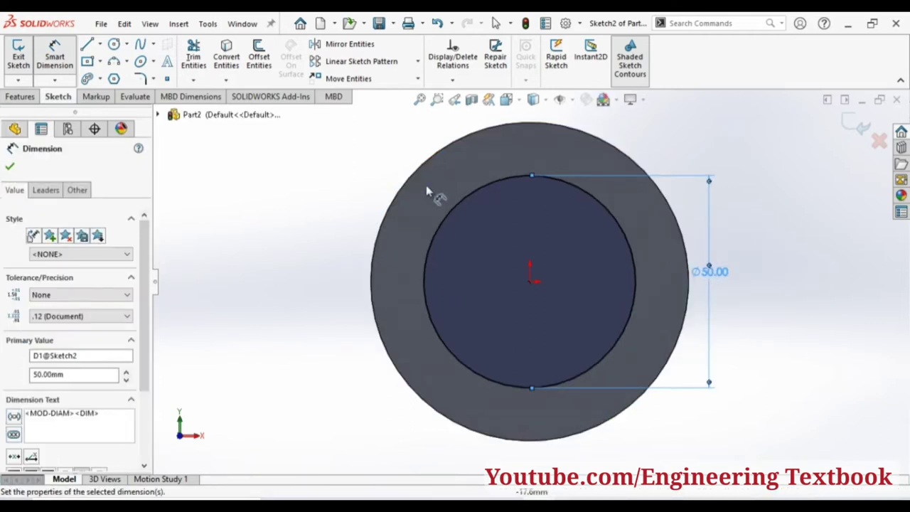
key(Escape)
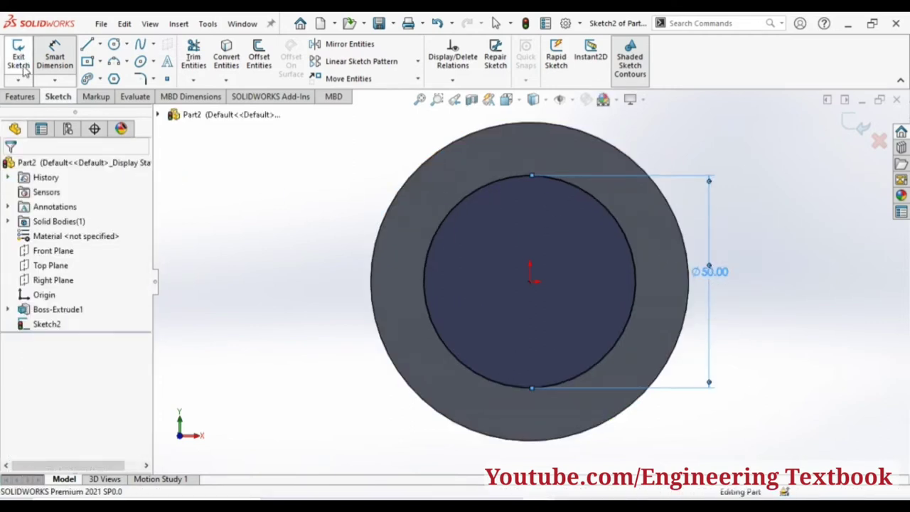
click(22, 64)
Extrude the 50 mm circle 30 mm into a boss.
click(36, 63)
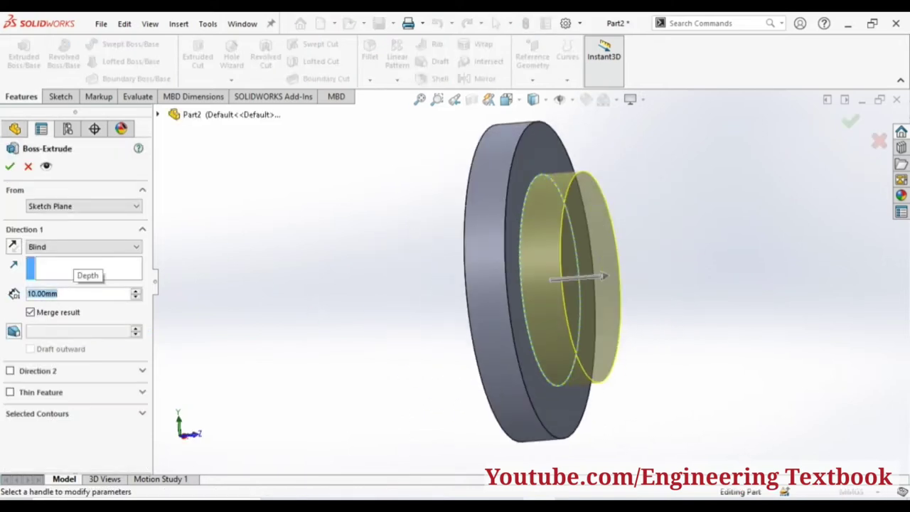
text(0)
key(Return)
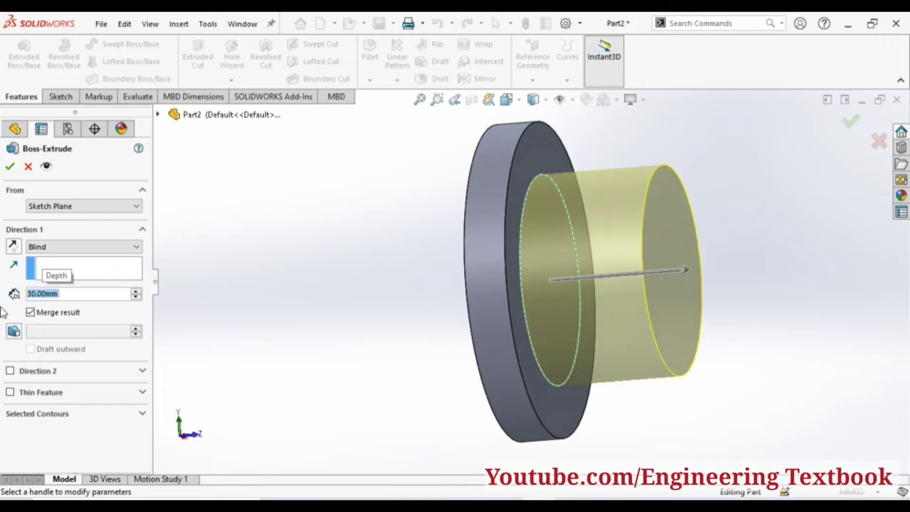
click(9, 168)
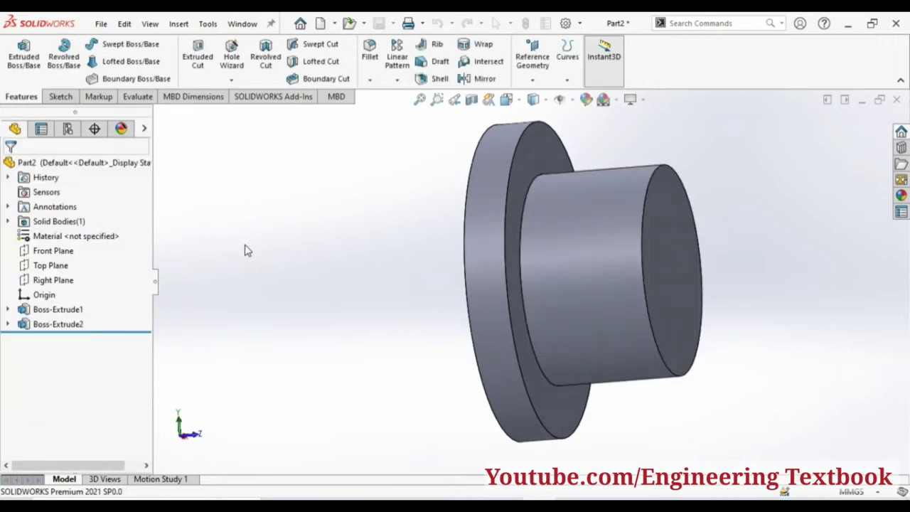
mouse_move(244, 251)
middle_down()
mouse_move(258, 248)
mouse_move(262, 309)
mouse_move(251, 325)
mouse_move(333, 311)
middle_up()
click(554, 232)
On the disk's back face, sketch a Ø25 mm bore circle centred on the origin.
right_click(554, 232)
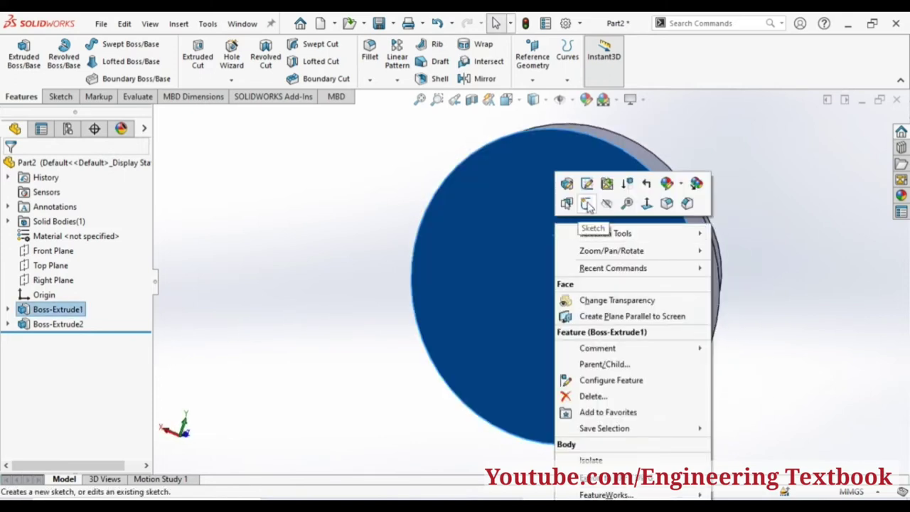
click(586, 202)
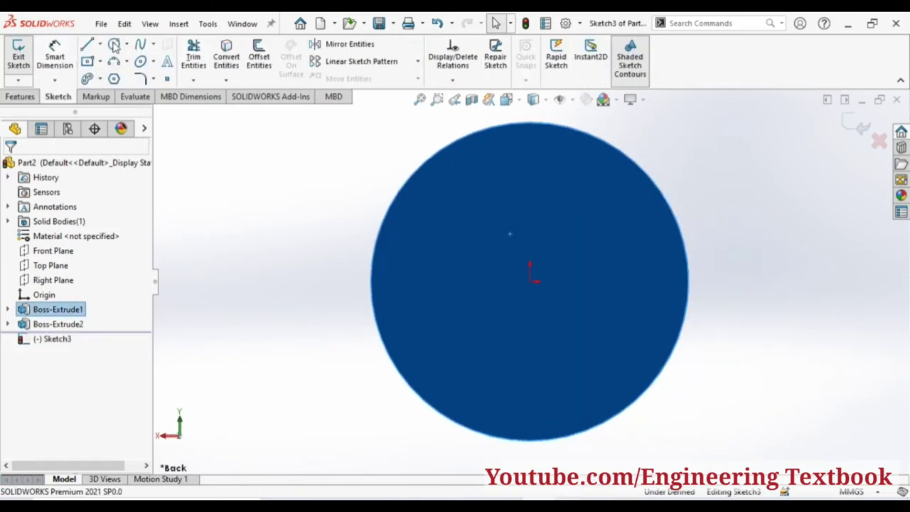
click(114, 44)
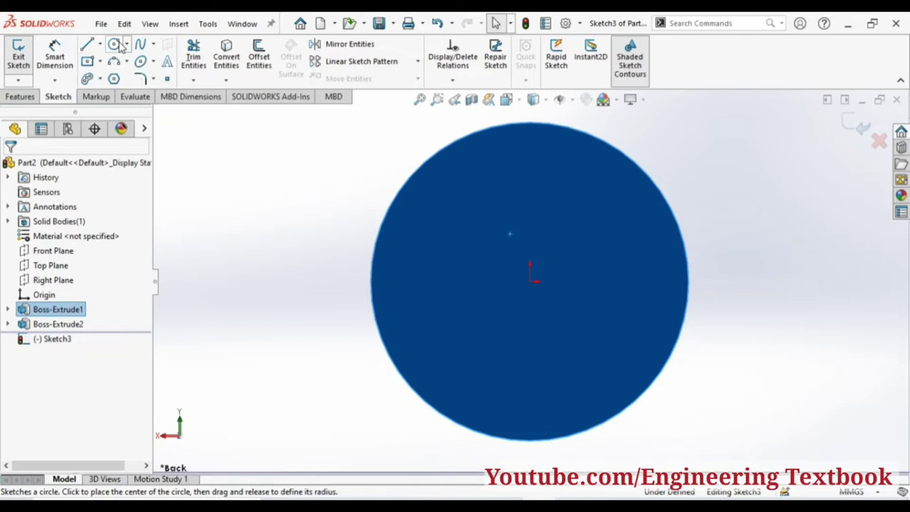
click(530, 281)
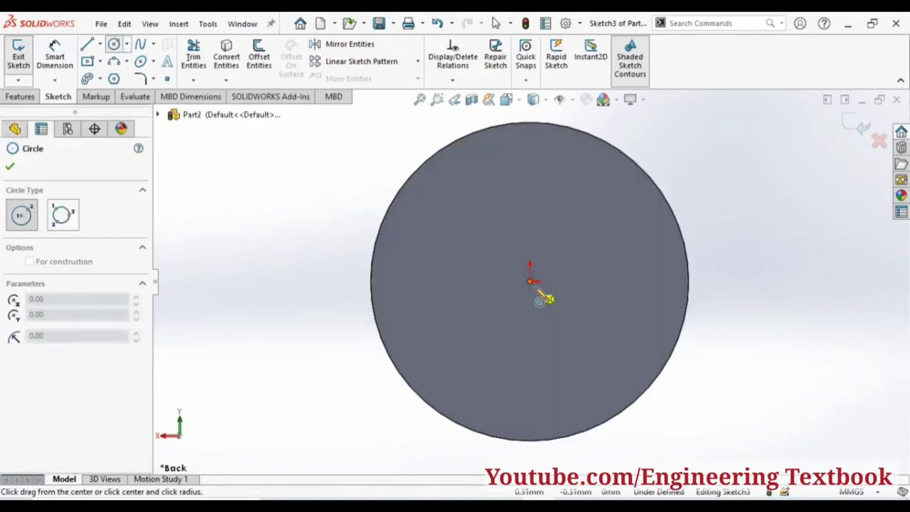
click(568, 327)
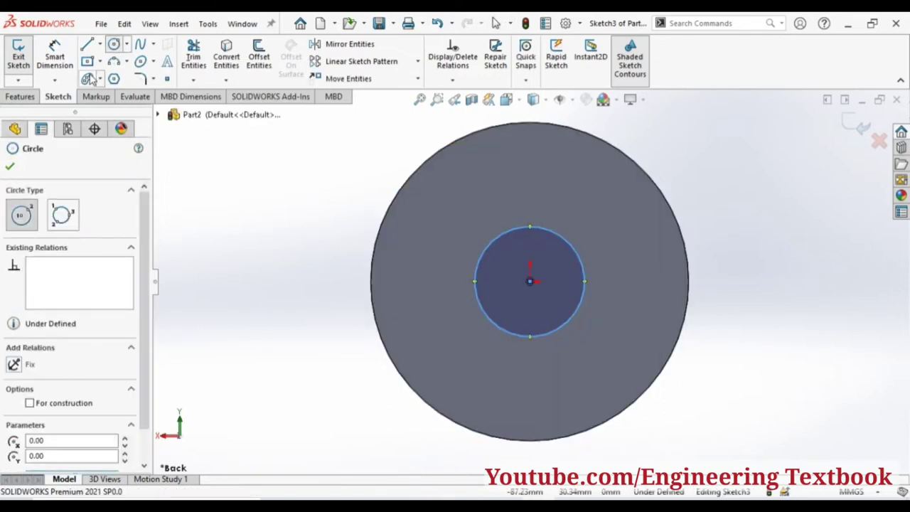
click(65, 66)
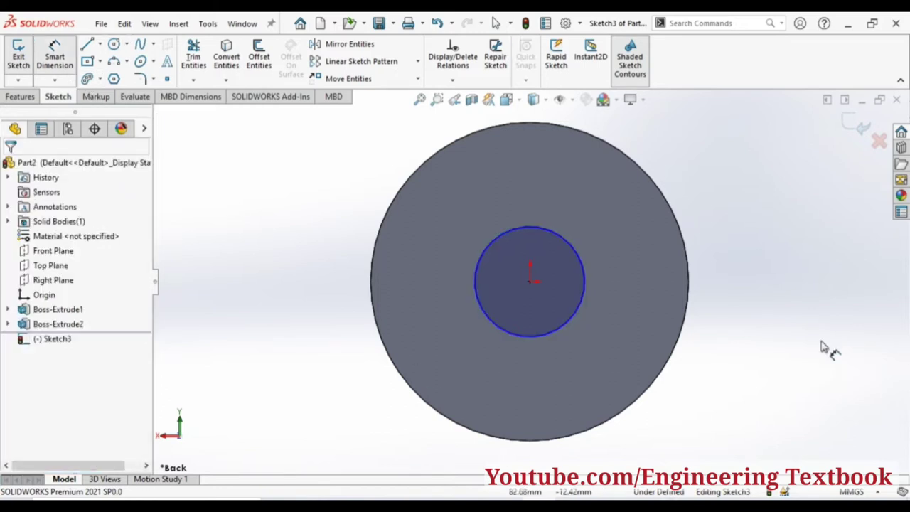
click(573, 311)
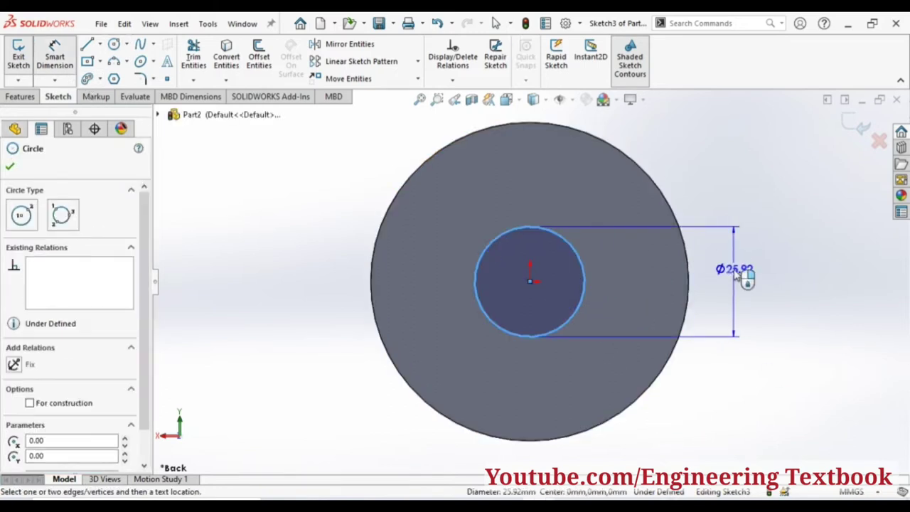
click(733, 264)
text(25)
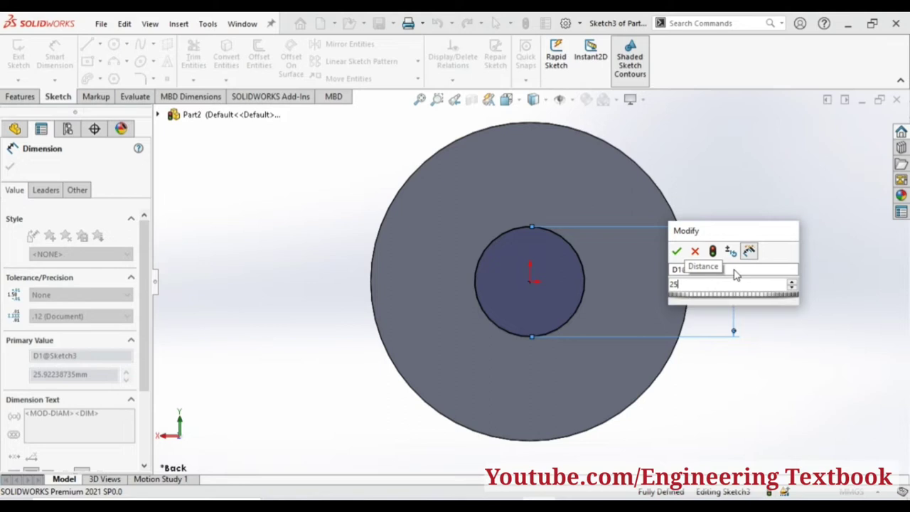
key(Return)
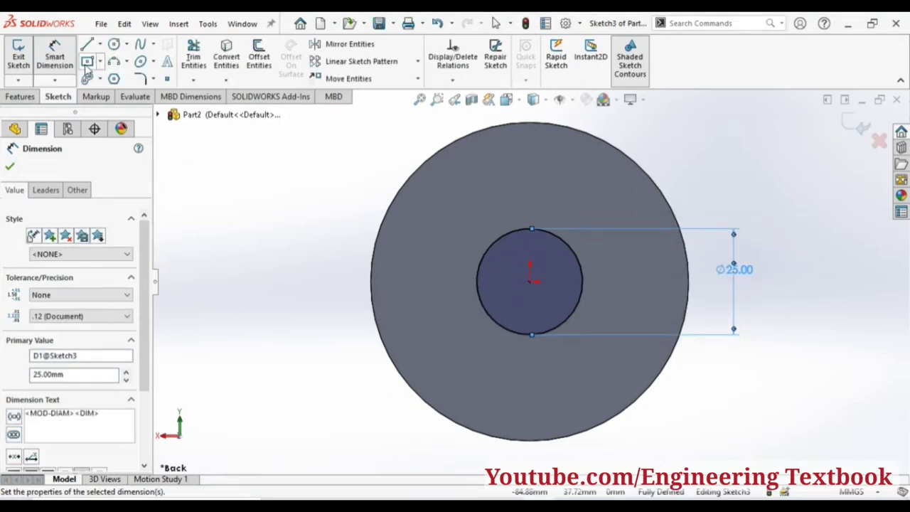
Add an 8 mm wide, 5 mm high keyway rectangle on the bore's top point.
click(532, 229)
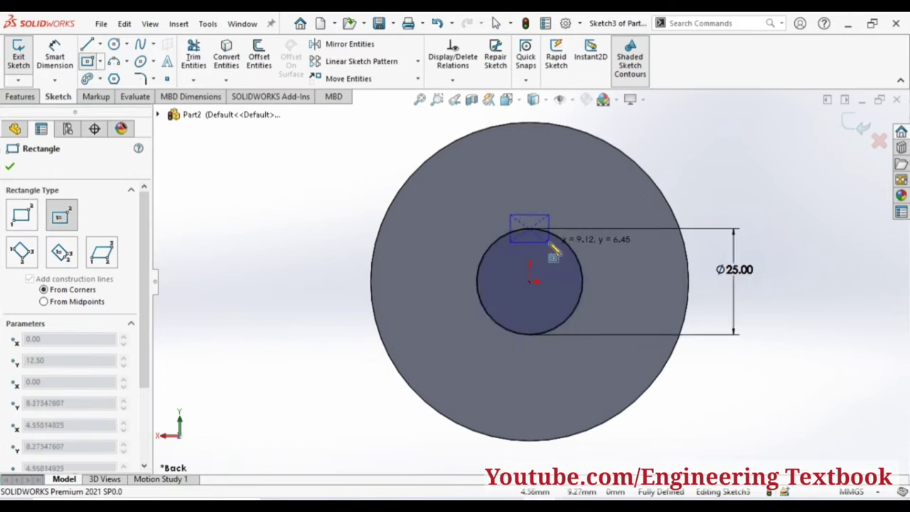
click(550, 242)
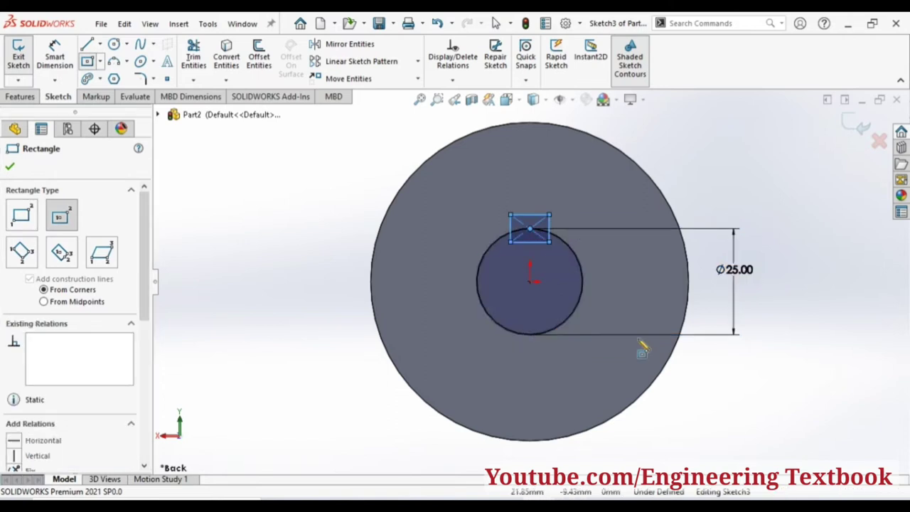
click(54, 61)
click(540, 220)
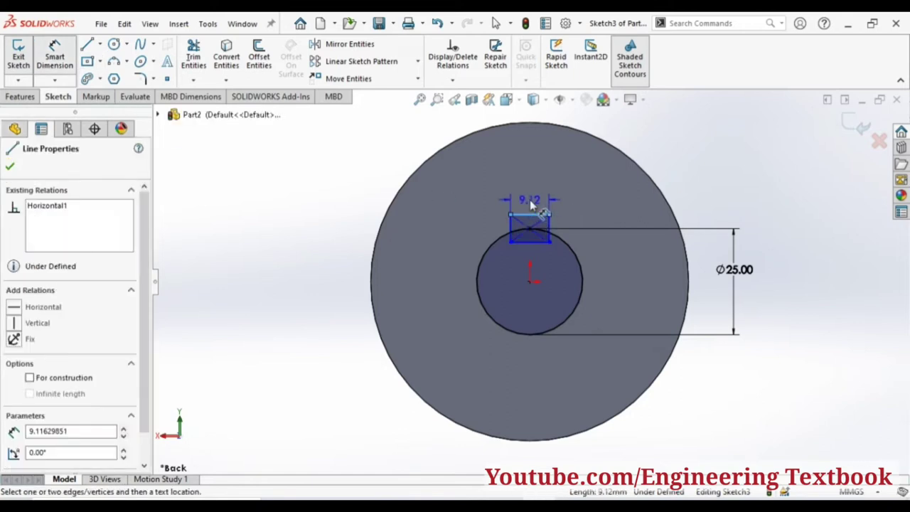
click(532, 205)
key(Return)
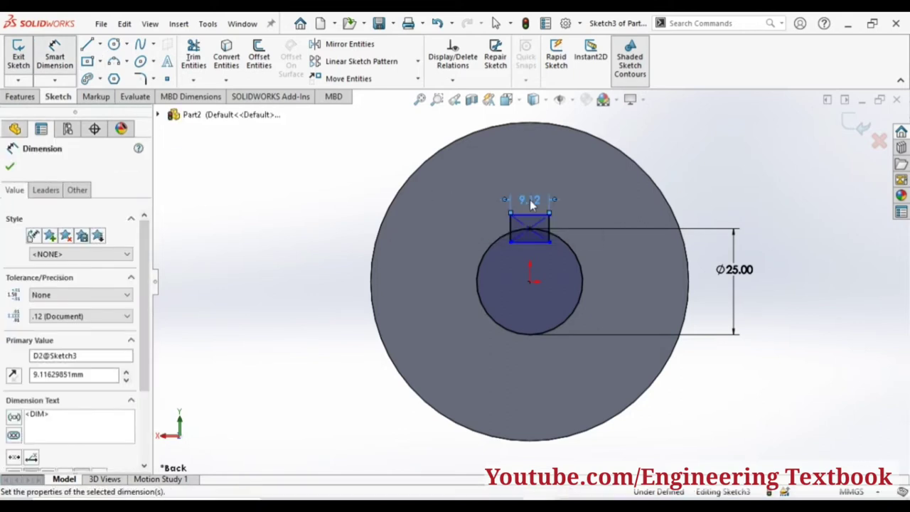
click(509, 226)
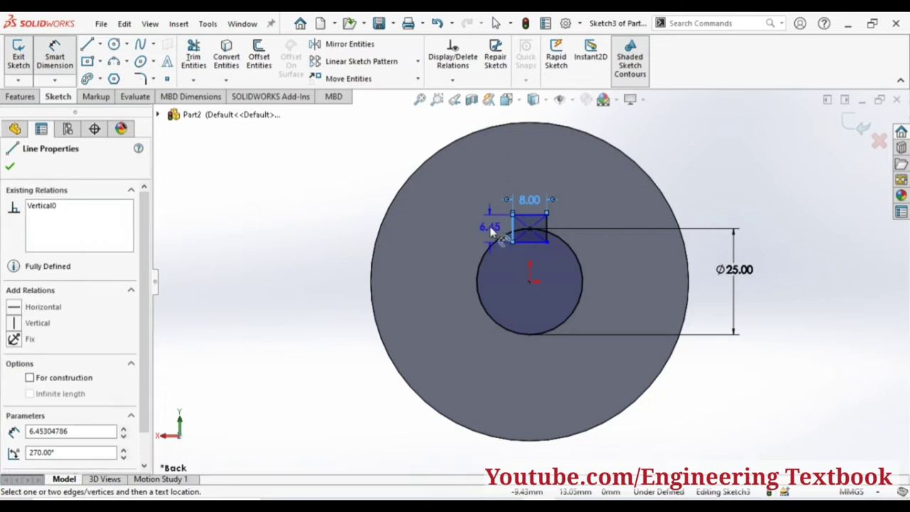
click(491, 229)
text(5.00mm)
key(Return)
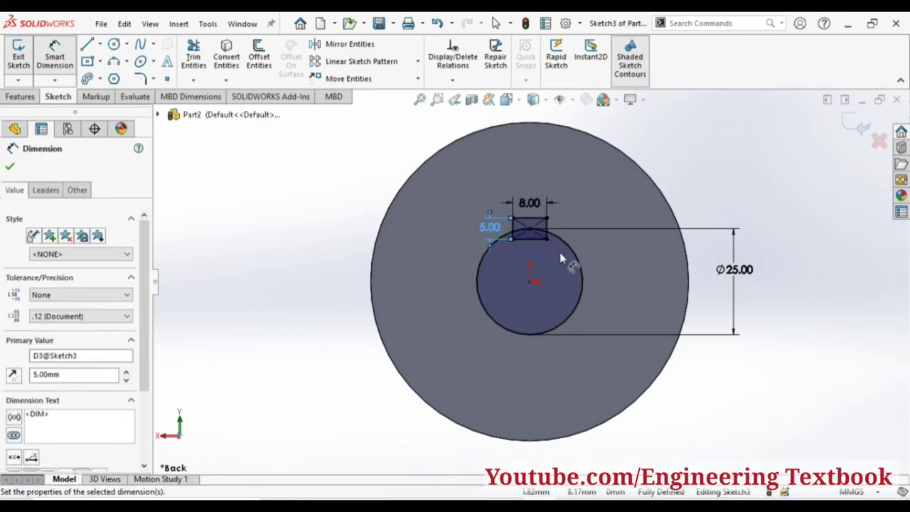
scroll(548, 238, down, 3)
scroll(476, 216, down, 2)
Power-trim the rectangle's bottom line and the arc inside the slot.
click(193, 57)
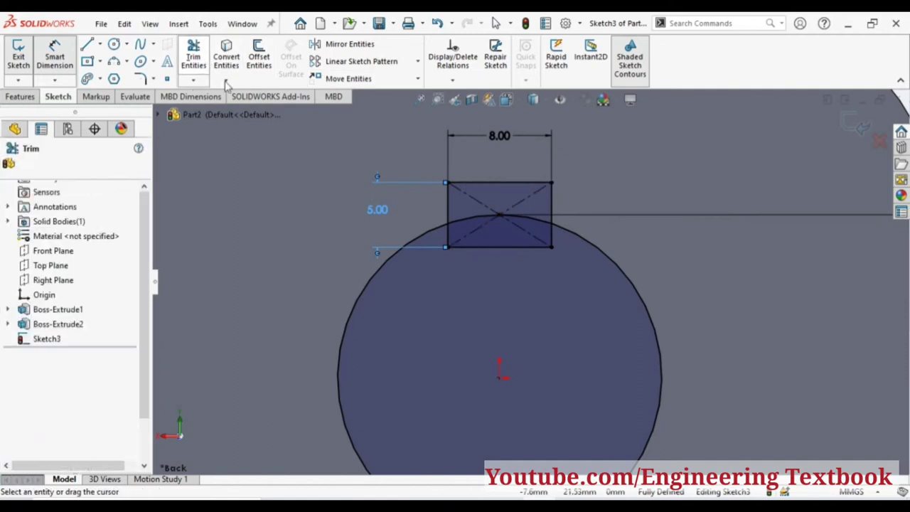
mouse_move(474, 259)
mouse_down()
mouse_move(483, 217)
mouse_move(528, 227)
mouse_up()
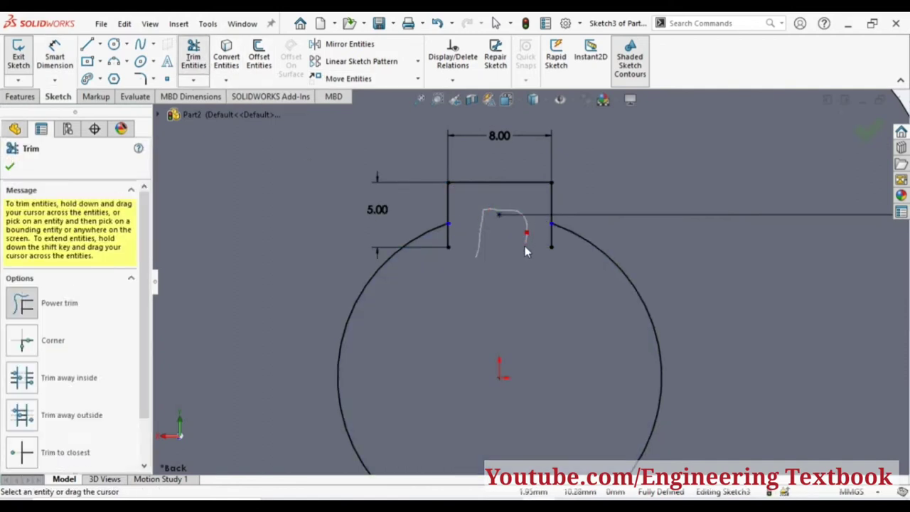
key(z)
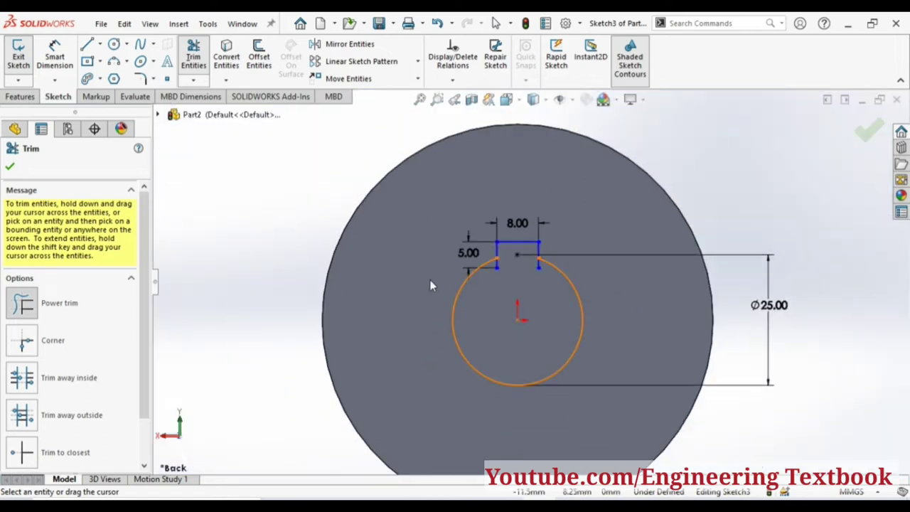
scroll(466, 266, down, 3)
scroll(508, 272, down, 4)
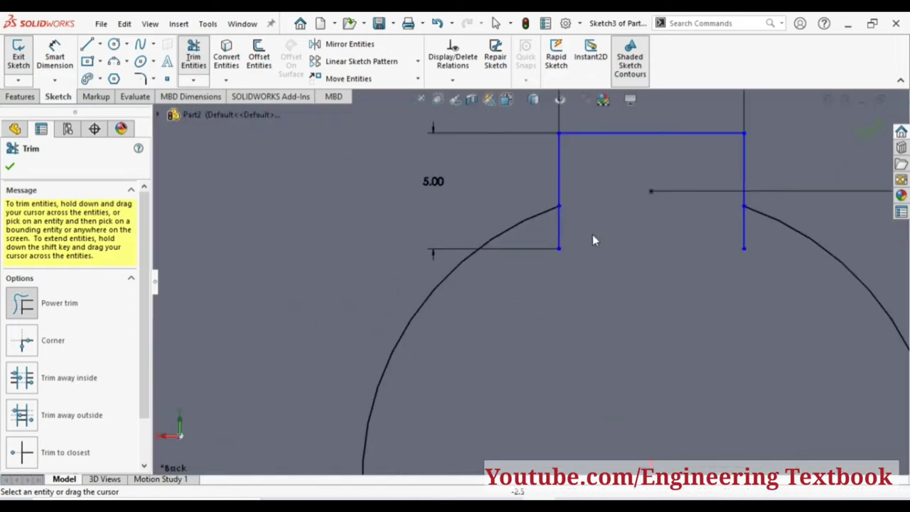
drag(562, 233, 580, 240)
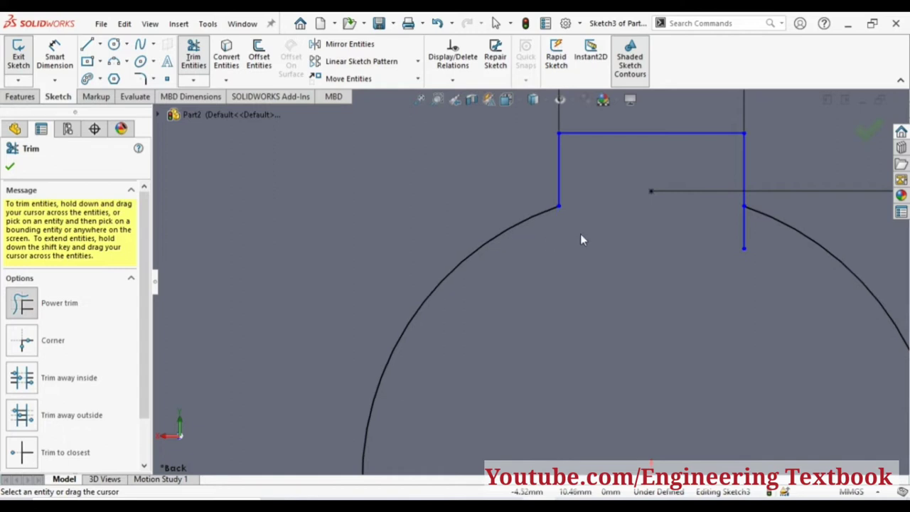
key(z)
key(z)
key(z)
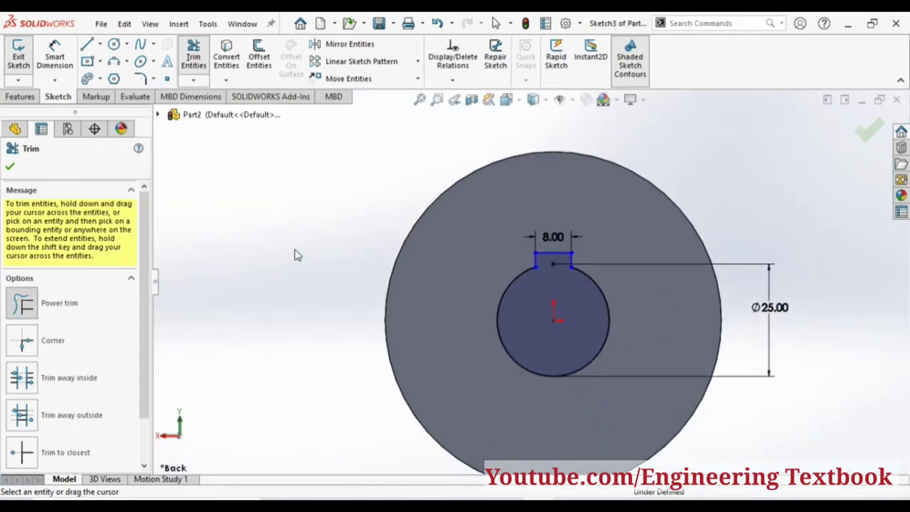
click(9, 168)
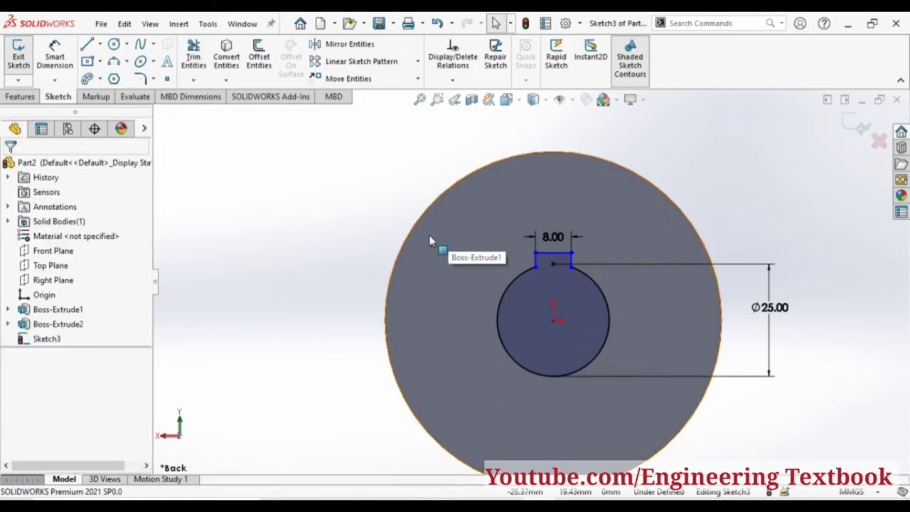
Cut the keyed profile Through All into the hub, then orbit to inspect the bore.
click(18, 57)
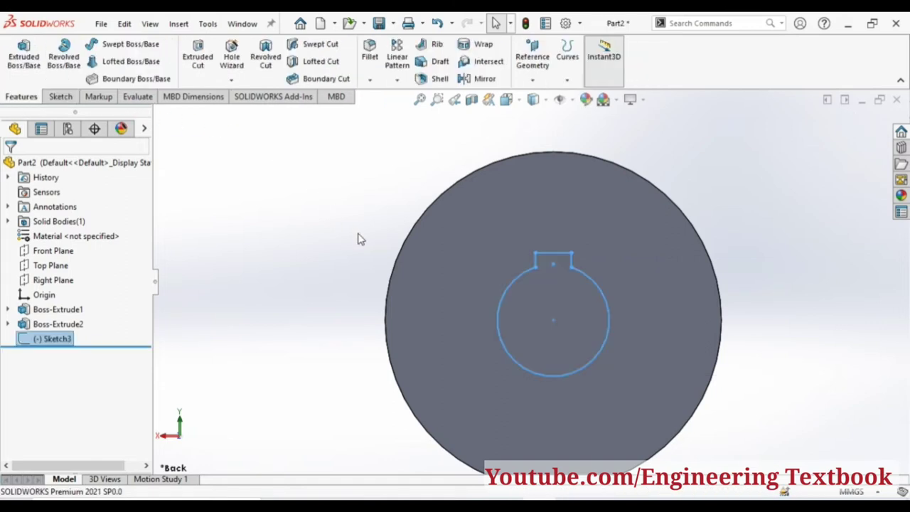
middle_drag(359, 239, 413, 245)
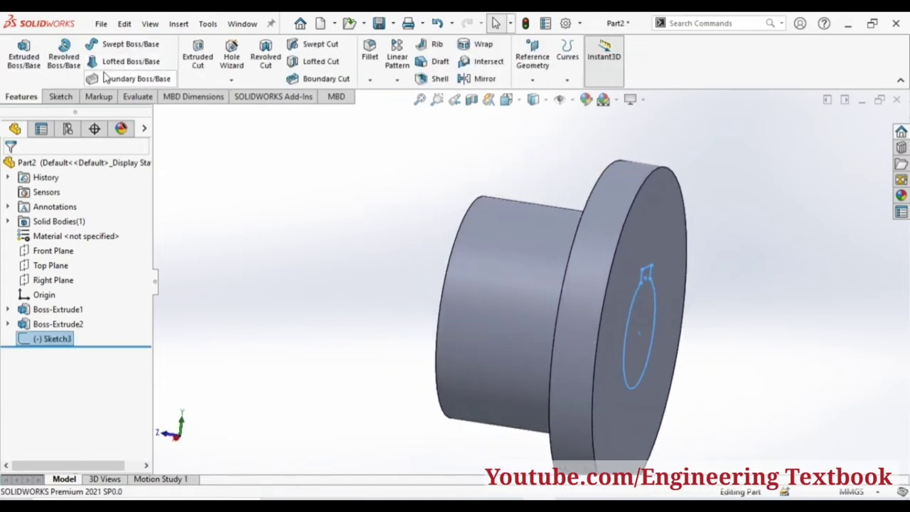
click(199, 52)
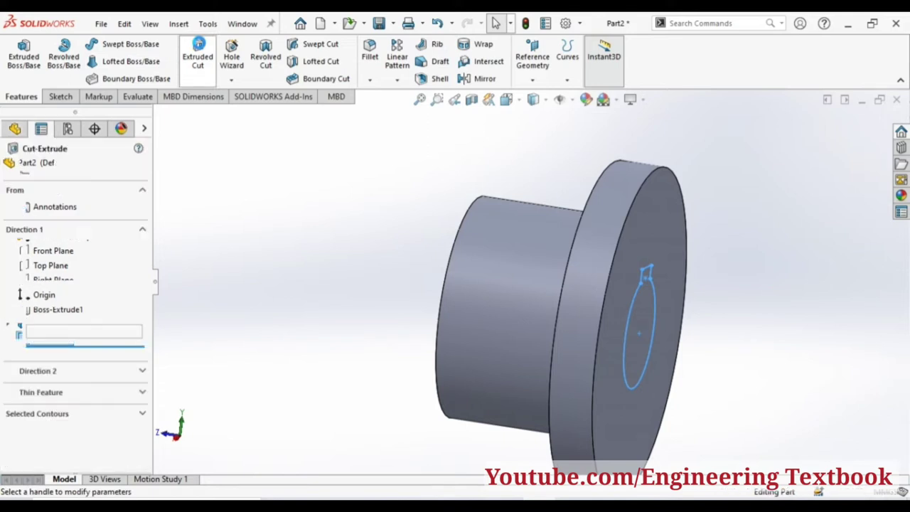
click(88, 247)
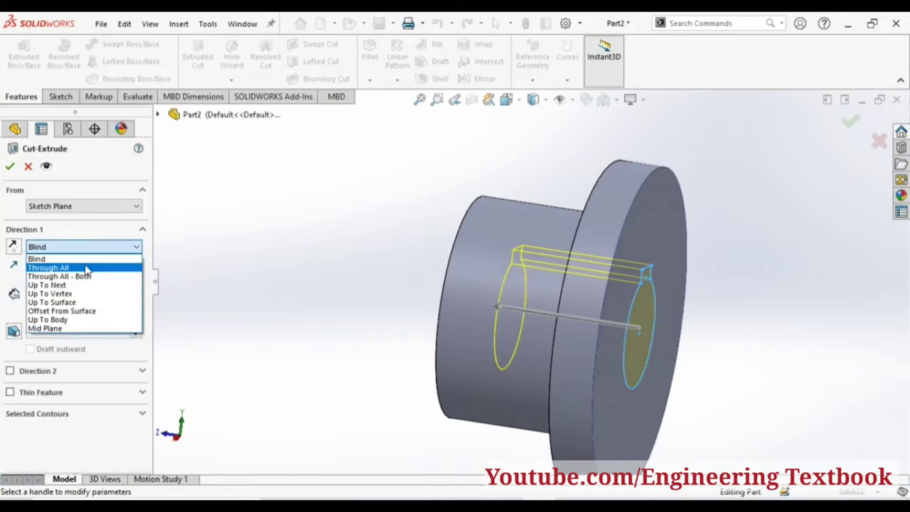
click(86, 269)
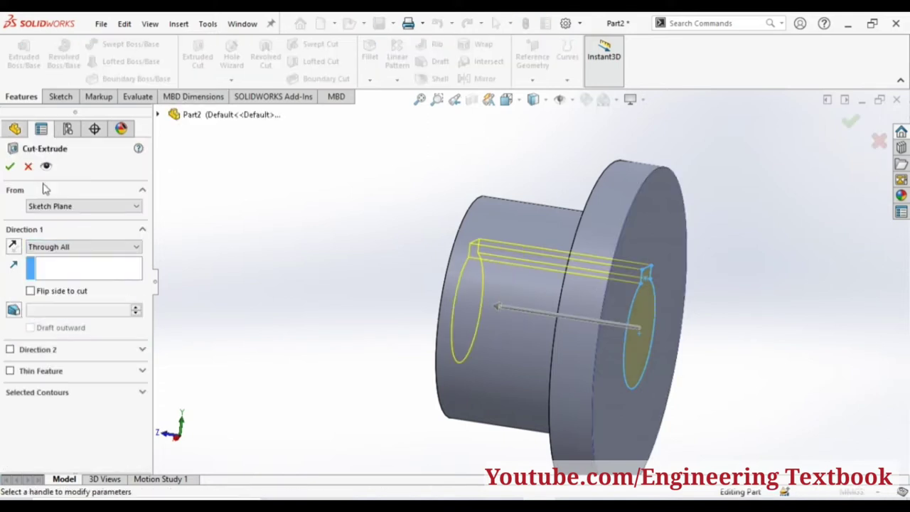
click(9, 169)
mouse_move(229, 229)
middle_down()
mouse_move(315, 223)
mouse_move(229, 197)
mouse_move(301, 242)
mouse_move(311, 236)
mouse_move(398, 272)
mouse_move(368, 254)
mouse_move(268, 264)
mouse_move(351, 272)
mouse_move(386, 264)
mouse_move(371, 226)
mouse_move(294, 258)
mouse_move(159, 239)
middle_up()
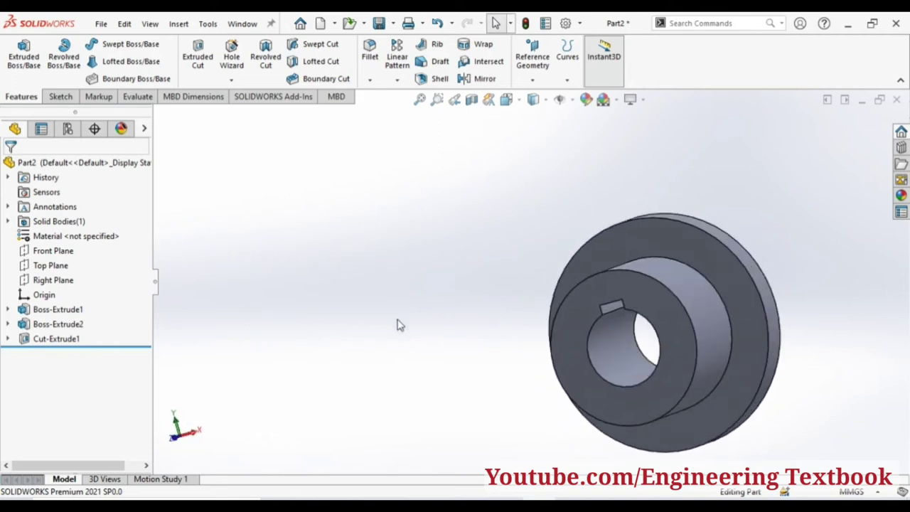
mouse_move(399, 325)
middle_down()
mouse_move(337, 313)
mouse_move(282, 327)
mouse_move(479, 305)
mouse_move(527, 282)
middle_up()
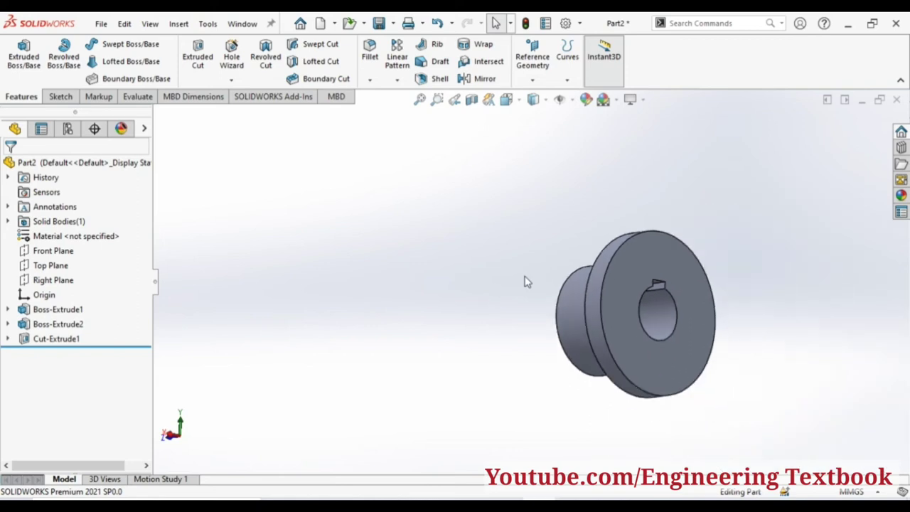
mouse_move(791, 292)
middle_down()
mouse_move(707, 273)
mouse_move(718, 305)
mouse_move(852, 353)
mouse_move(815, 409)
middle_up()
On the flange face, sketch a circle centred on the origin, dimensioned to Ø35 mm.
right_click(680, 292)
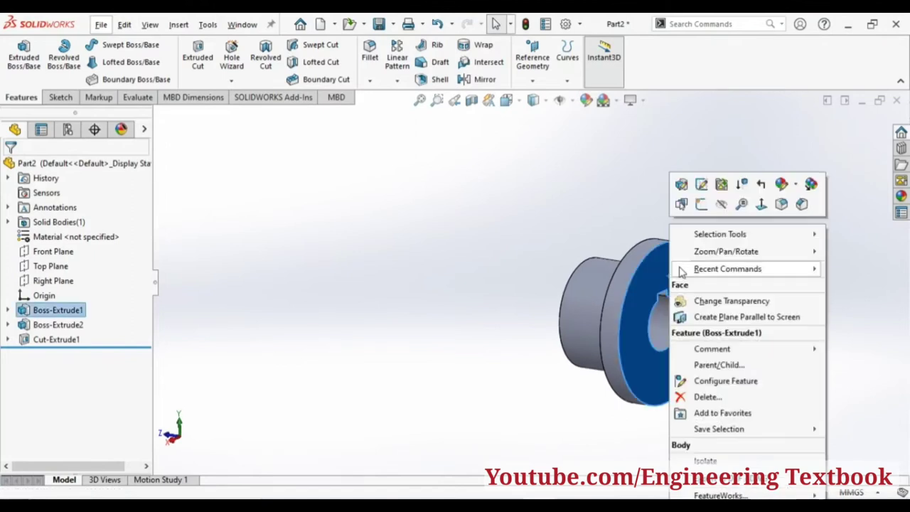
click(702, 206)
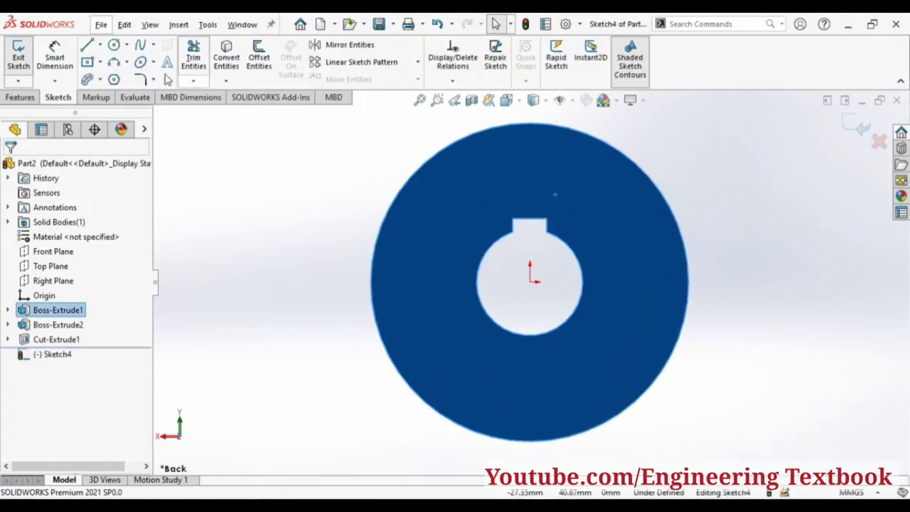
click(114, 45)
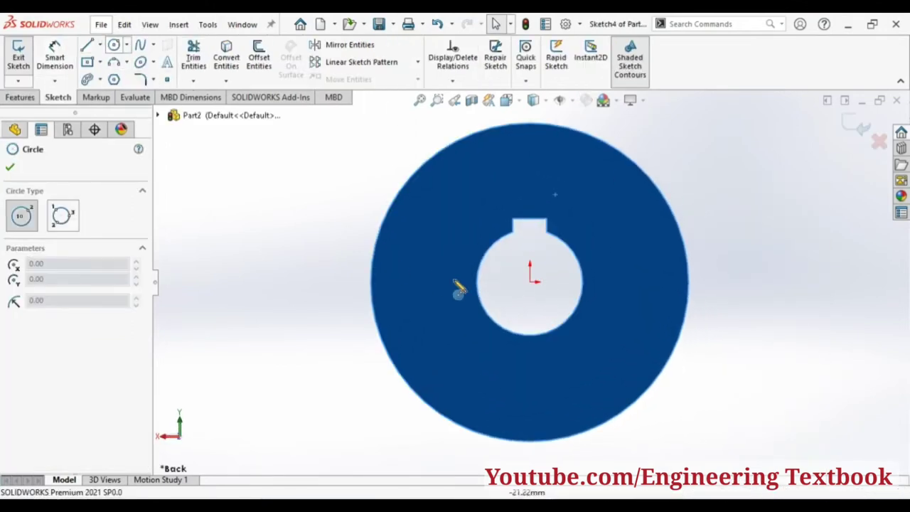
click(530, 282)
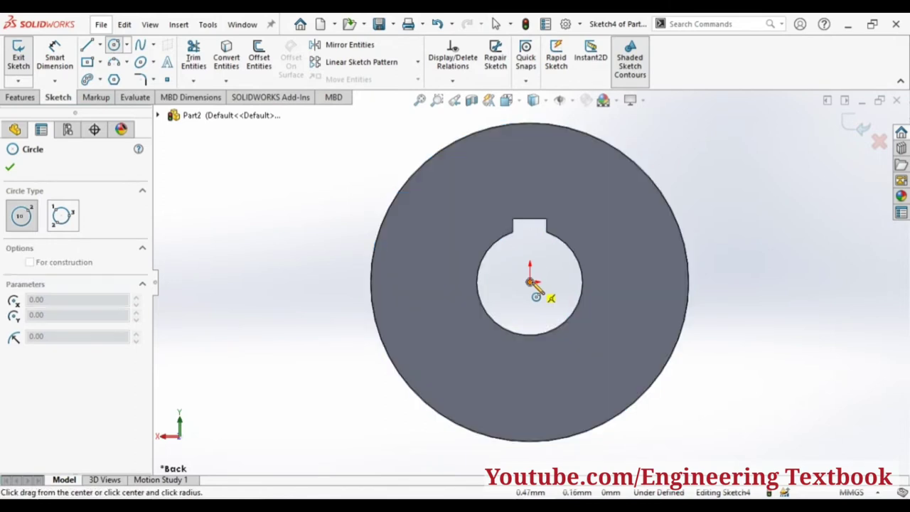
click(606, 362)
key(Escape)
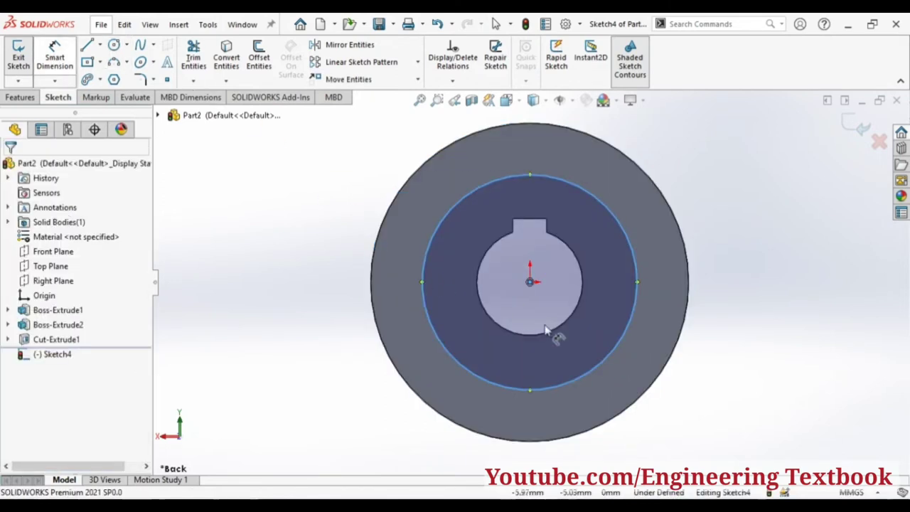
click(605, 360)
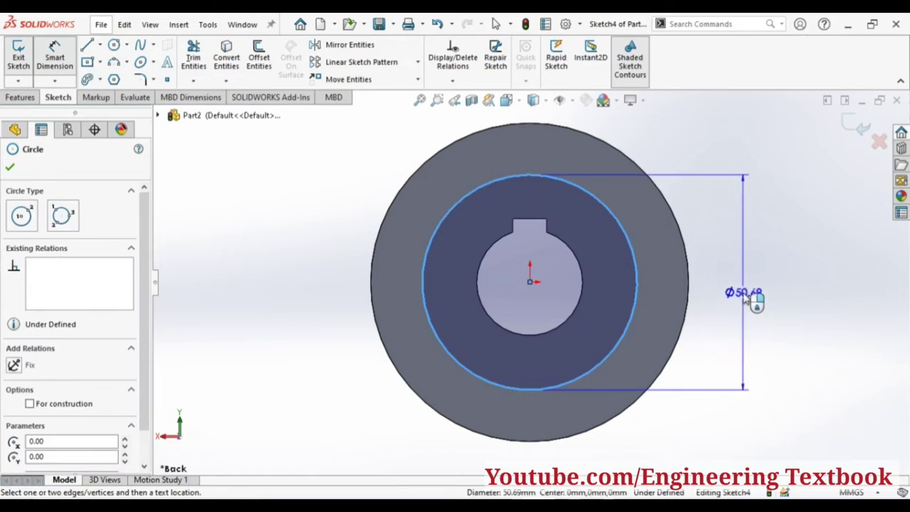
click(745, 297)
text(35)
key(Return)
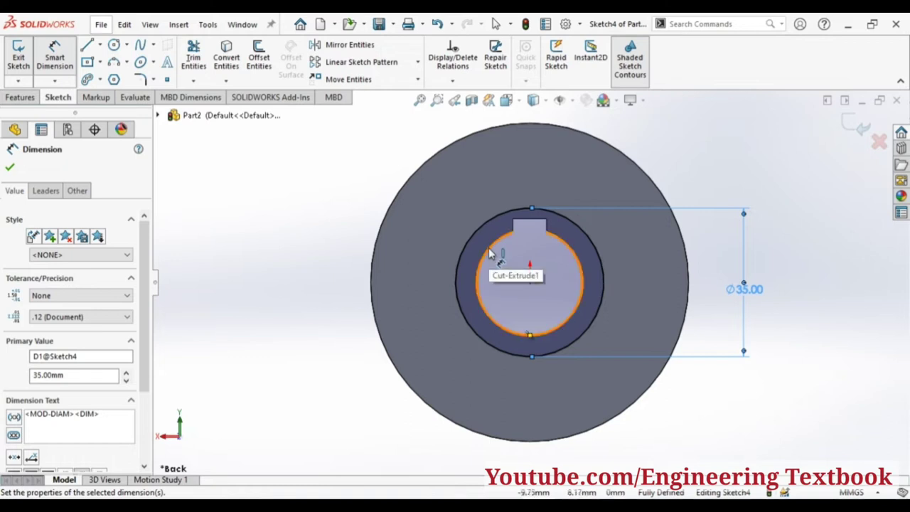
scroll(489, 247, down, 2)
scroll(489, 248, down, 1)
scroll(539, 238, up, 1)
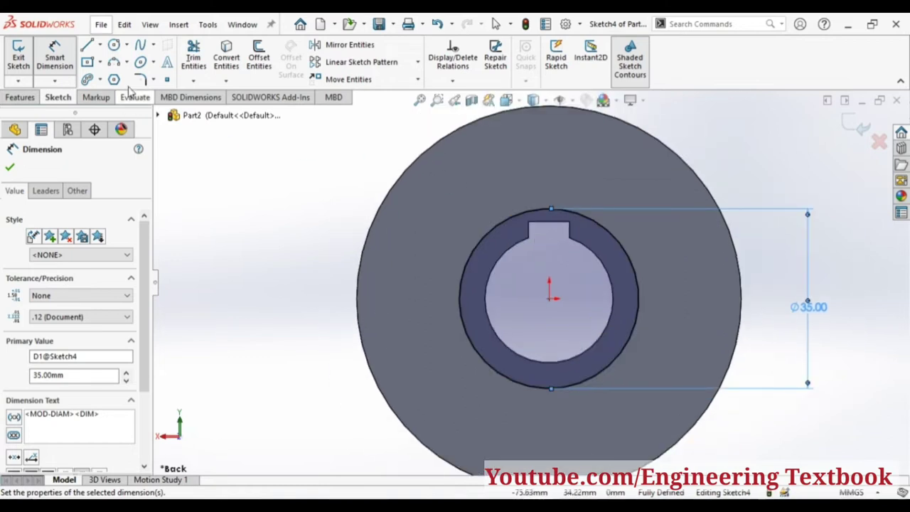
Draw a vertical centerline from the origin to the outer circle's top point.
click(101, 45)
click(108, 78)
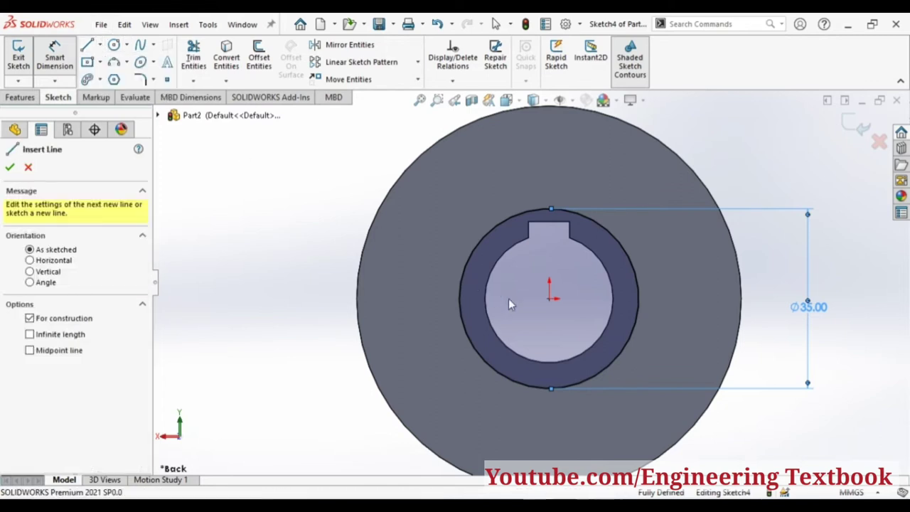
click(549, 299)
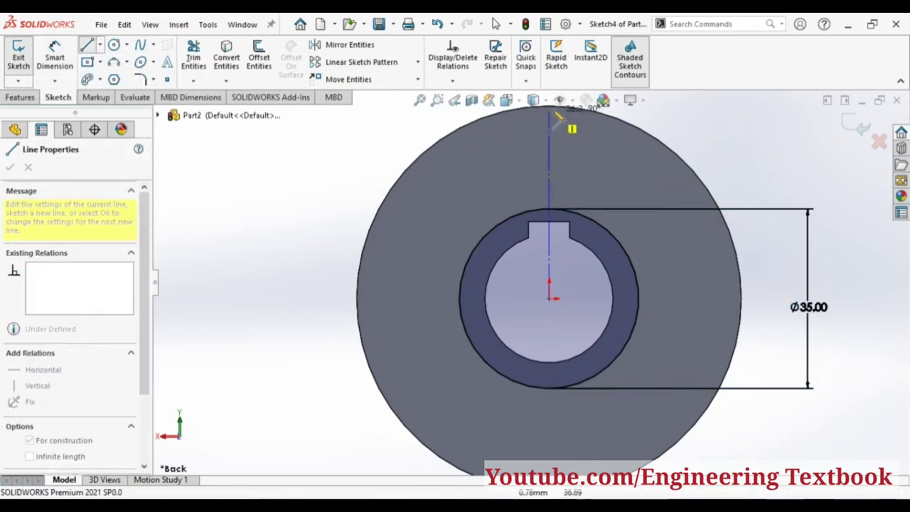
click(552, 105)
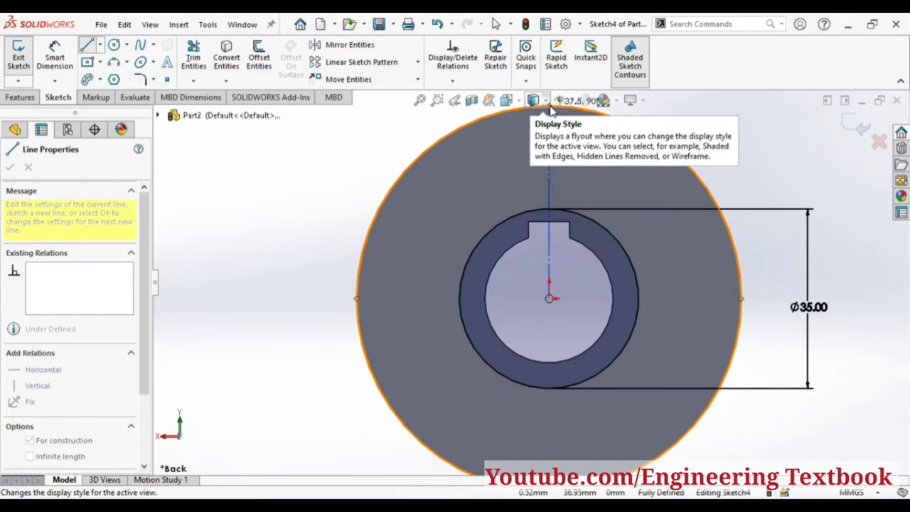
click(550, 105)
click(552, 105)
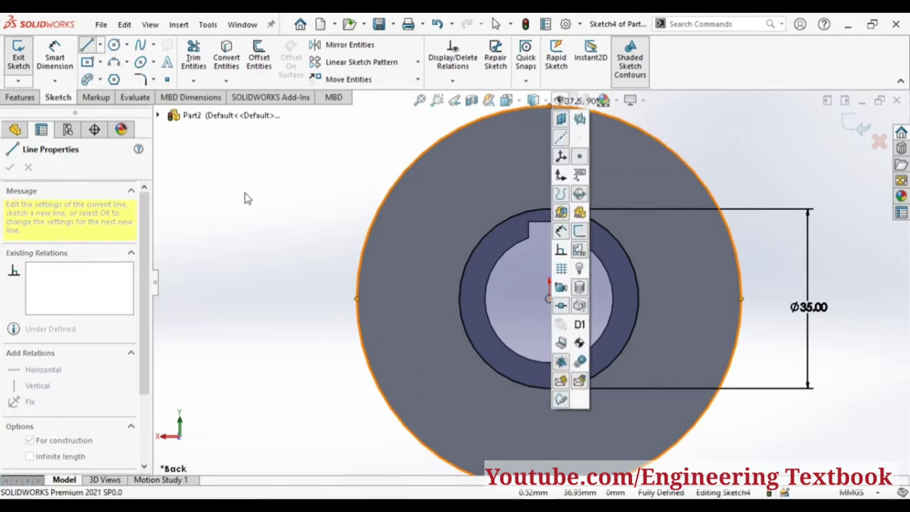
key(f)
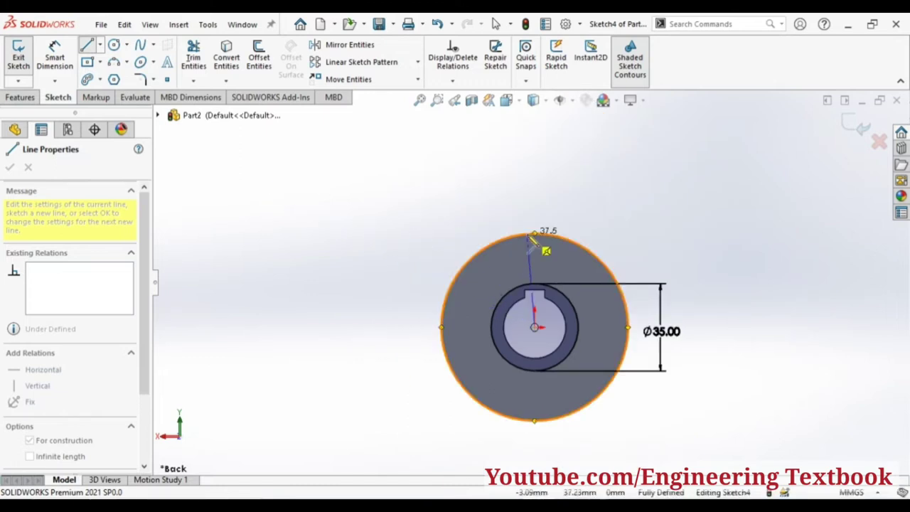
click(535, 234)
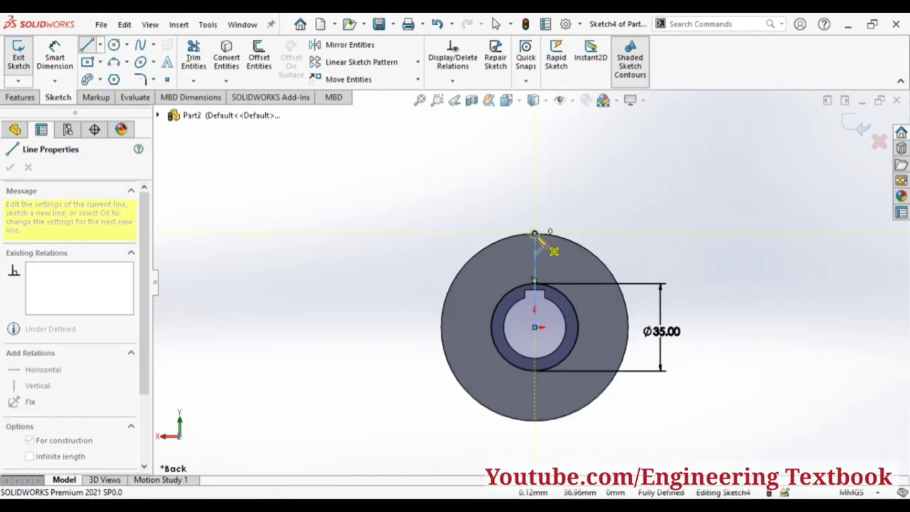
key(Escape)
scroll(532, 259, down, 2)
scroll(532, 259, down, 2)
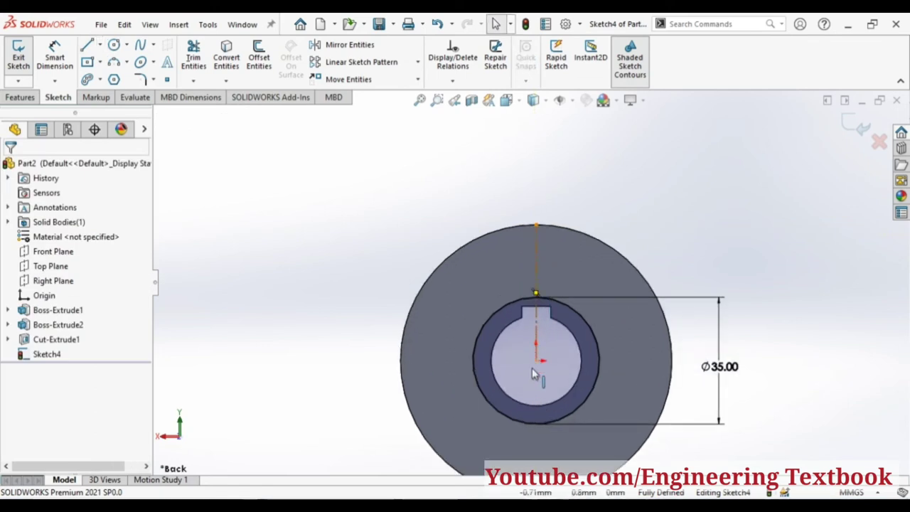
scroll(532, 373, down, 1)
scroll(532, 379, down, 1)
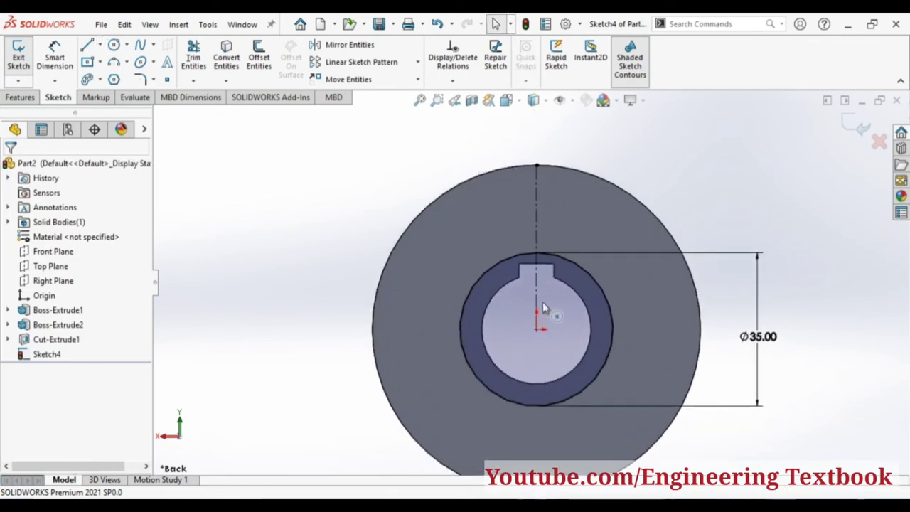
scroll(545, 307, down, 1)
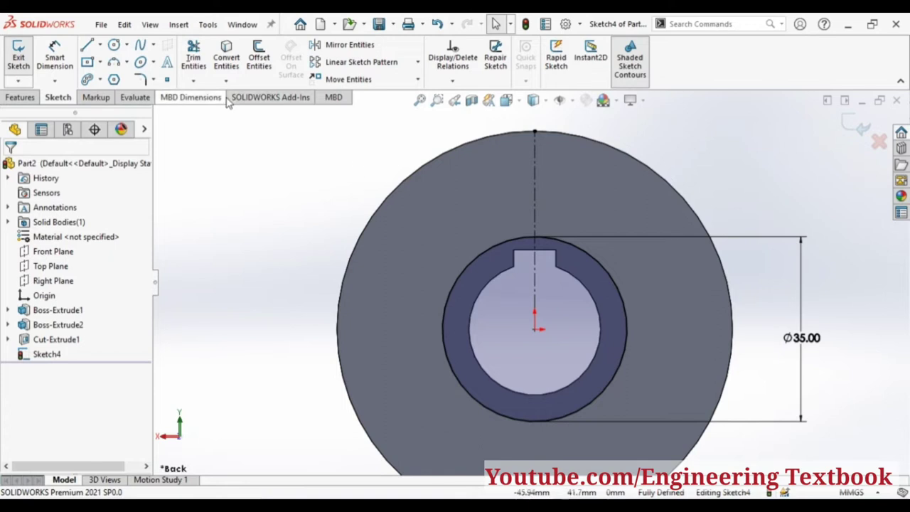
Draw a centerline from the origin to the outer circle at upper left.
click(100, 45)
click(102, 76)
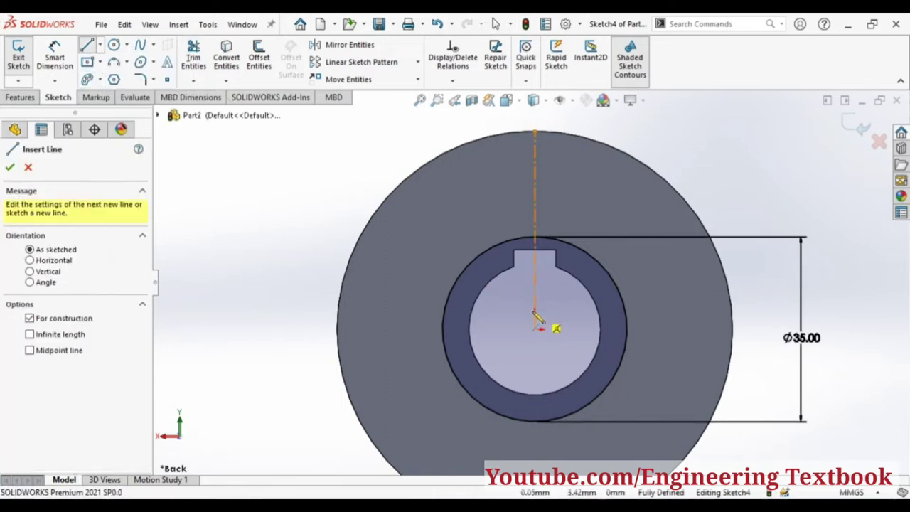
click(535, 329)
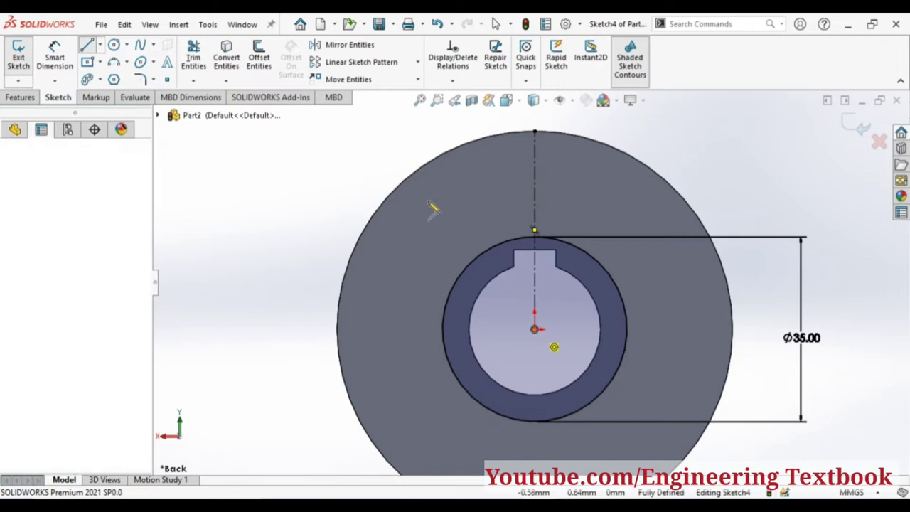
click(383, 206)
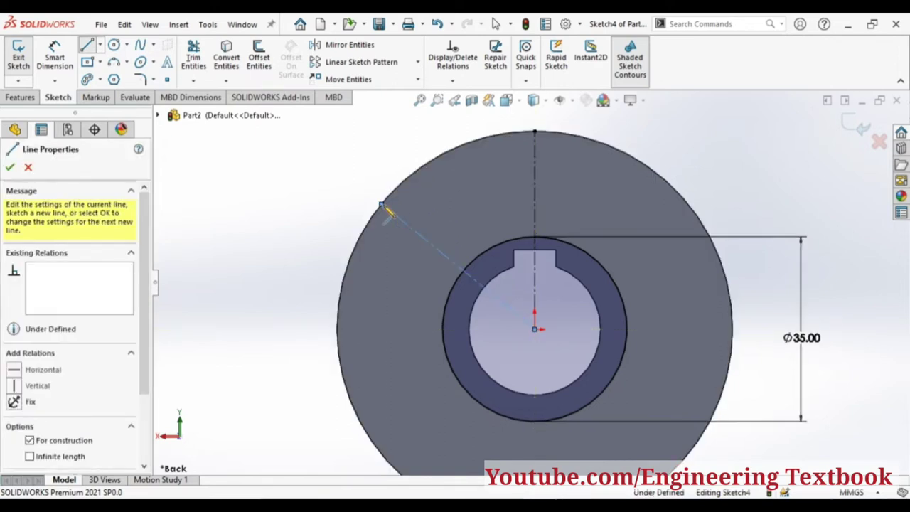
key(Escape)
key(Escape)
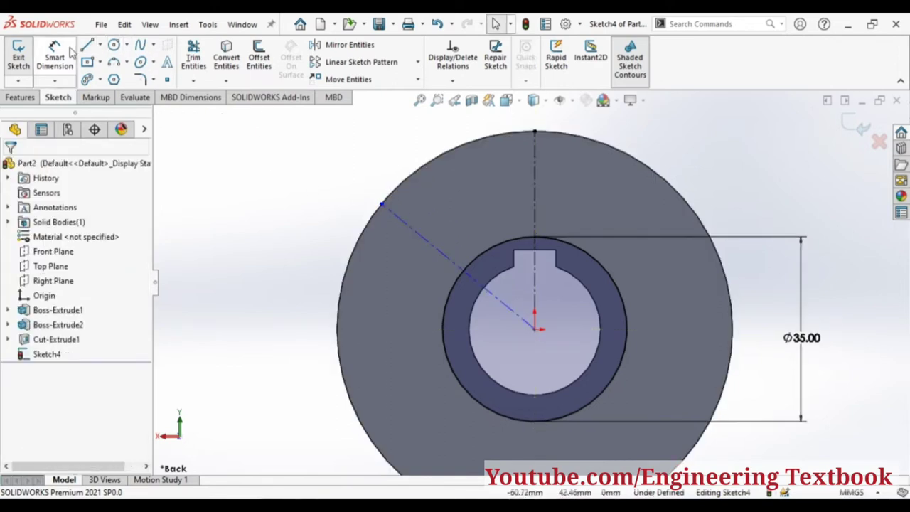
Dimension the angle between the two centerlines to 60°.
click(456, 264)
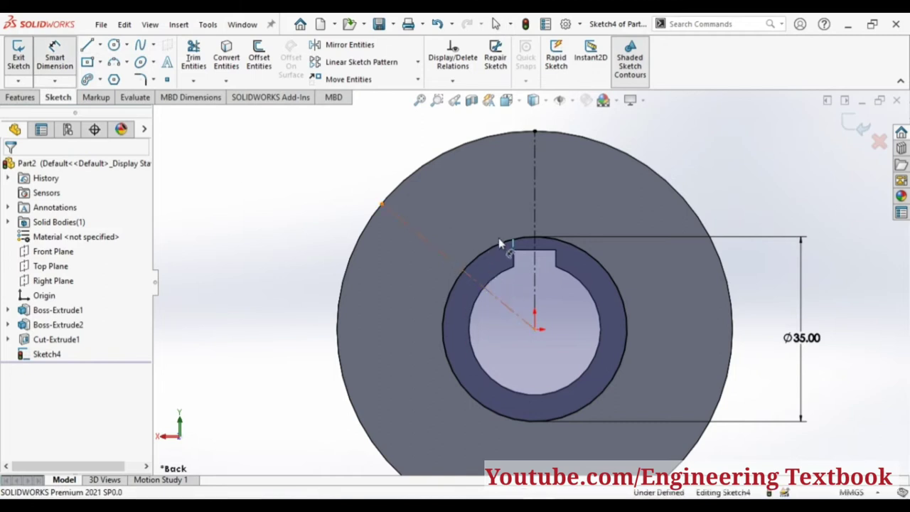
click(536, 212)
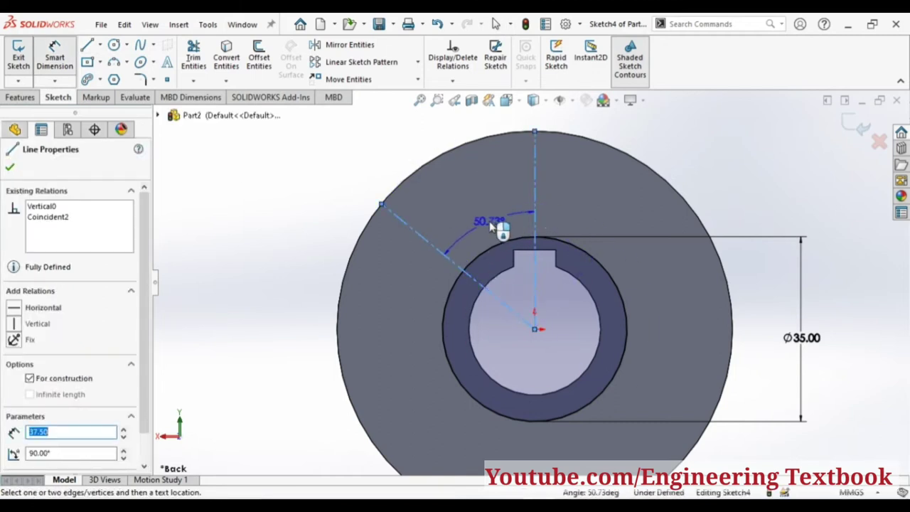
click(490, 222)
text(60)
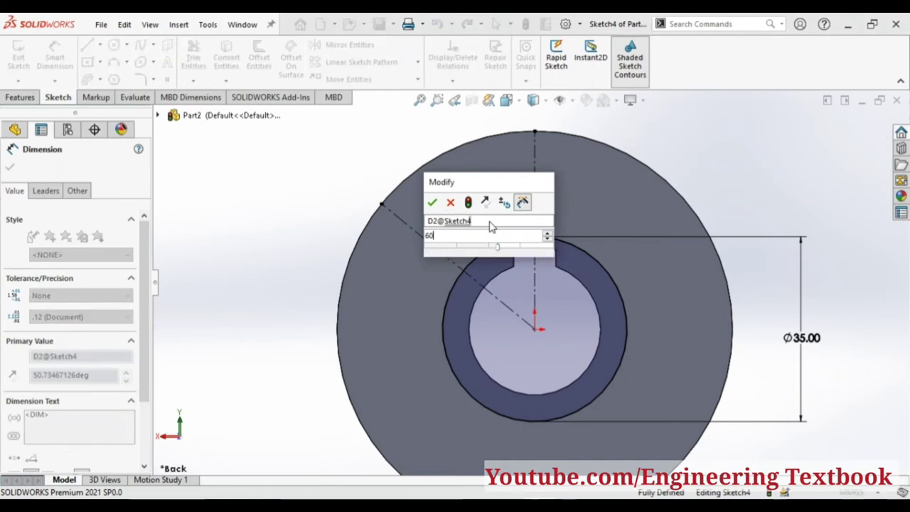
key(Return)
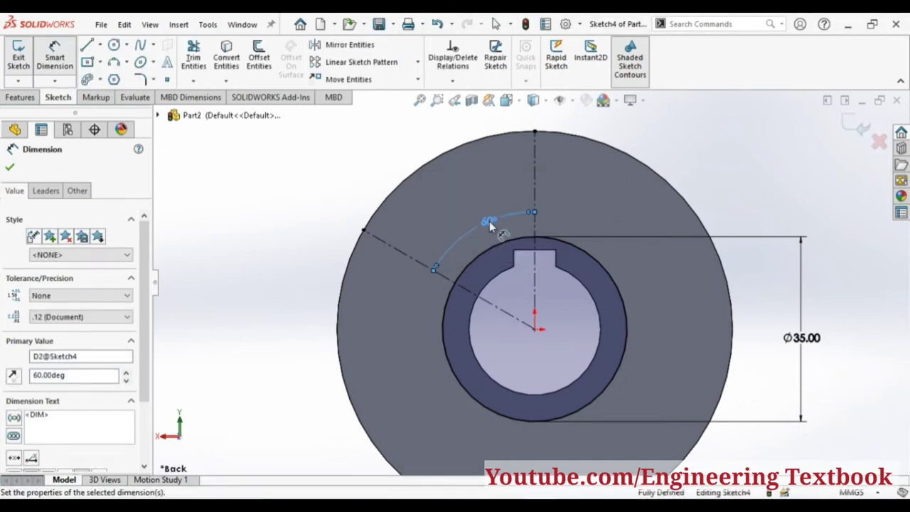
key(Escape)
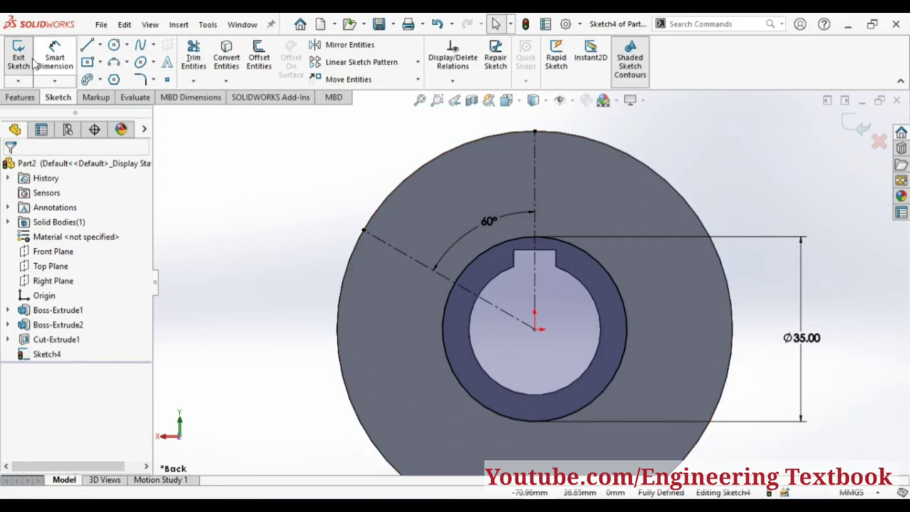
Trim the Ø35 circle down to the arc inside the 60° sector.
click(195, 56)
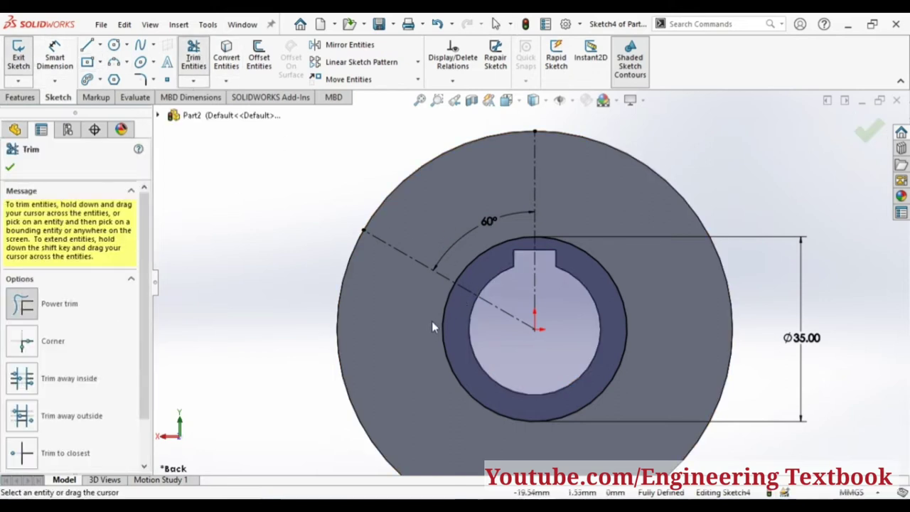
drag(432, 321, 447, 322)
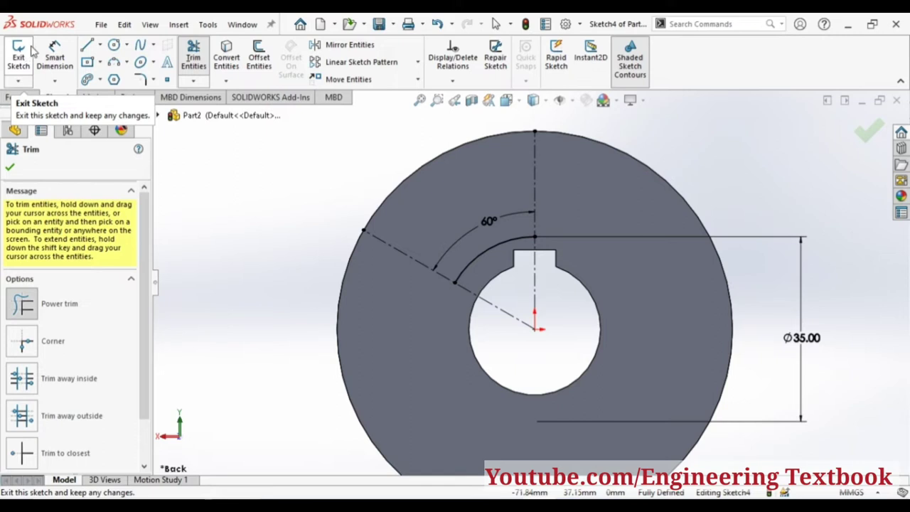
click(10, 166)
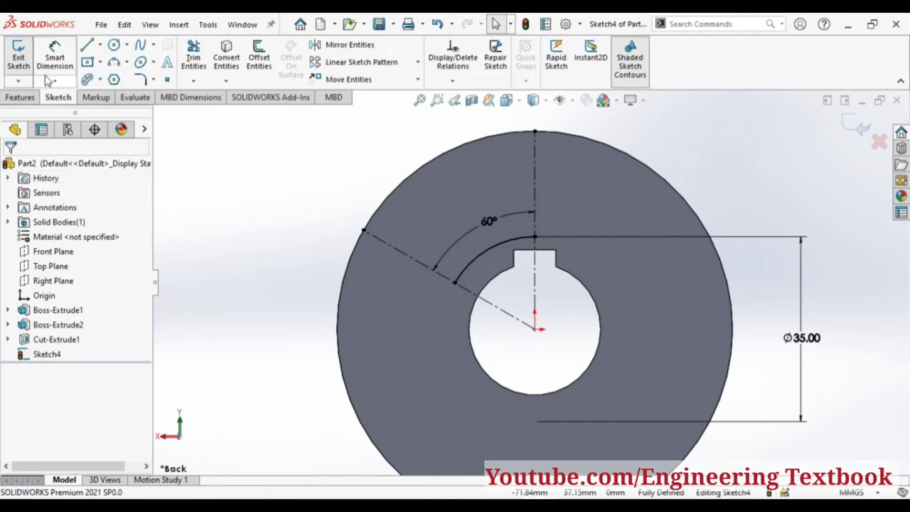
Draw solid lines from both arc ends along the centerlines out to the outer circle.
click(87, 45)
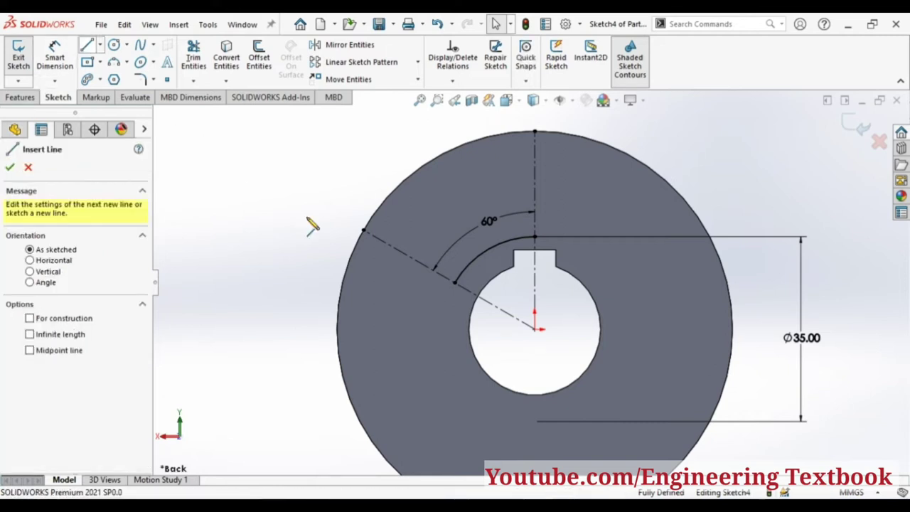
click(455, 282)
click(365, 233)
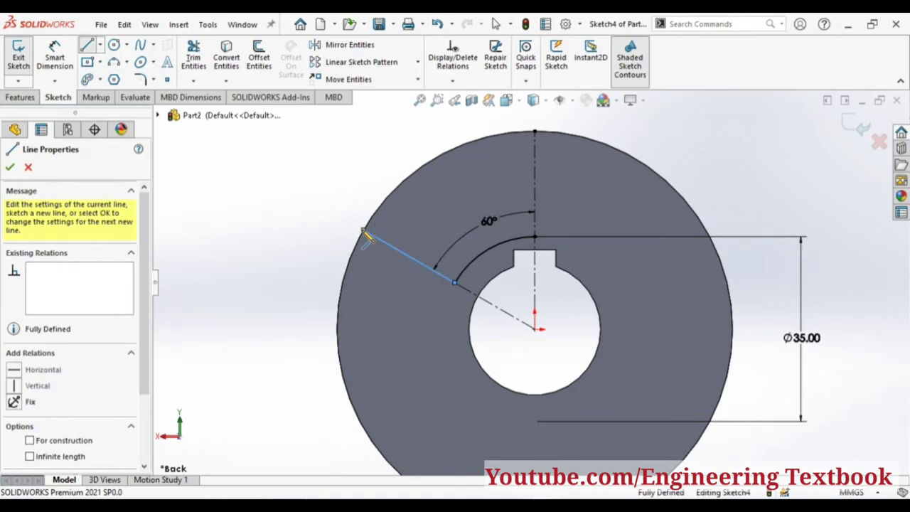
key(Escape)
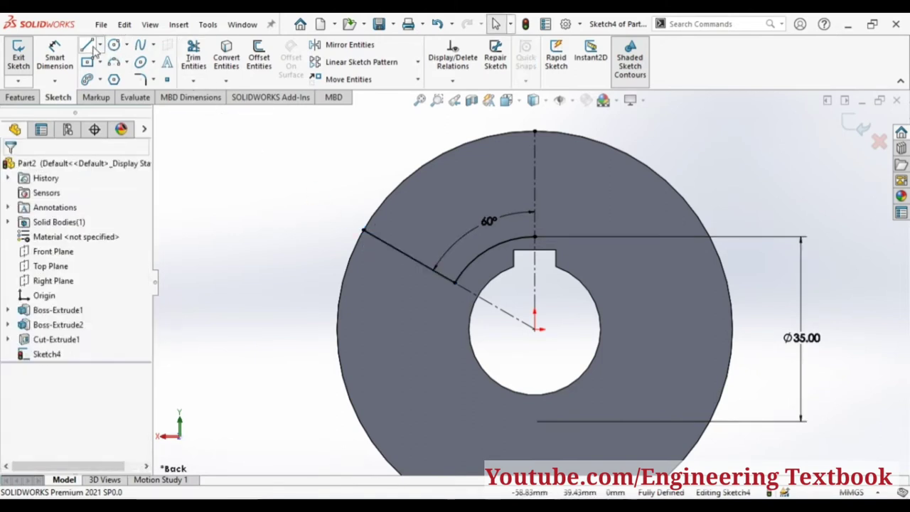
click(87, 45)
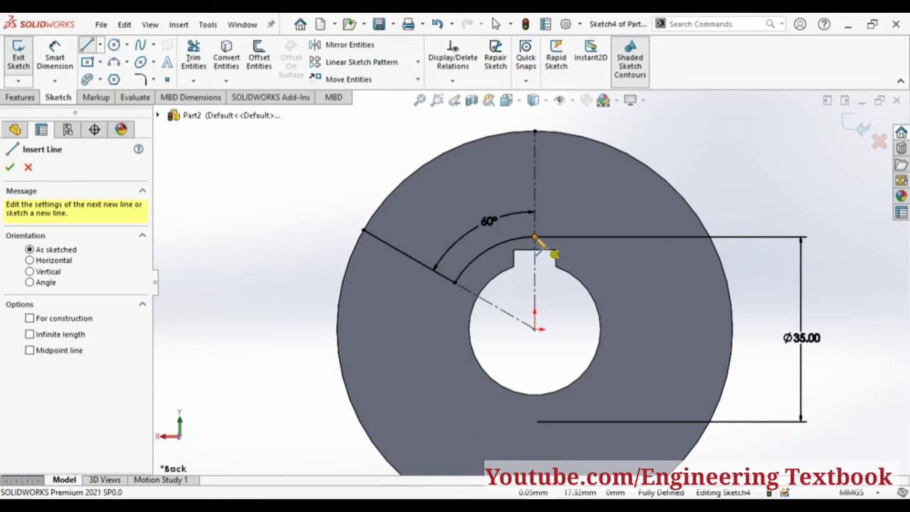
click(535, 239)
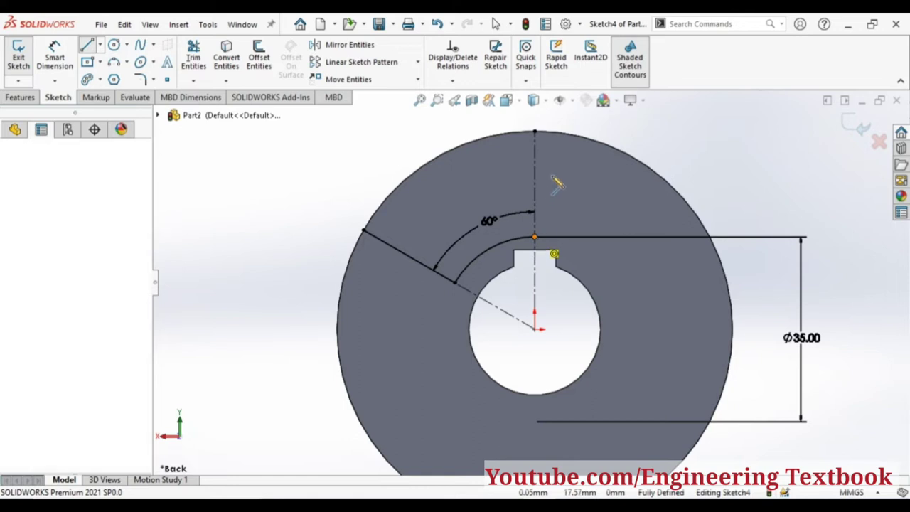
click(535, 132)
key(Escape)
key(Escape)
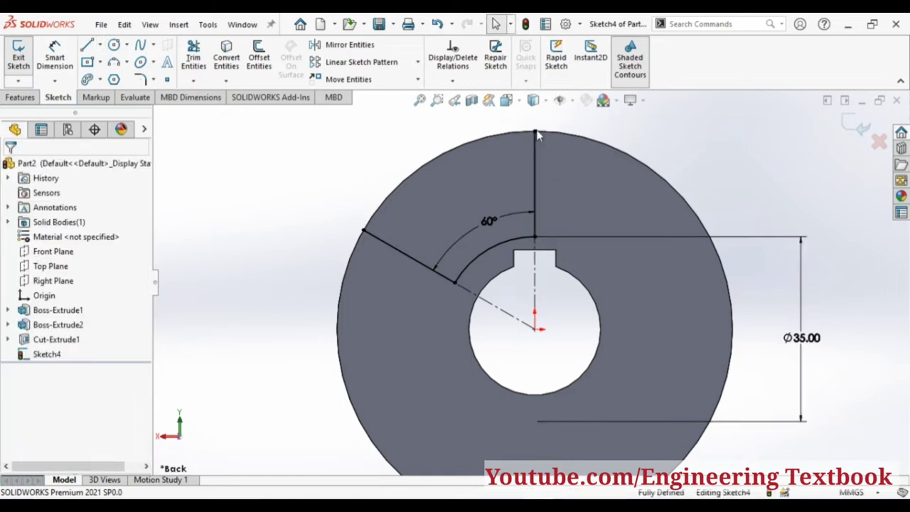
click(114, 44)
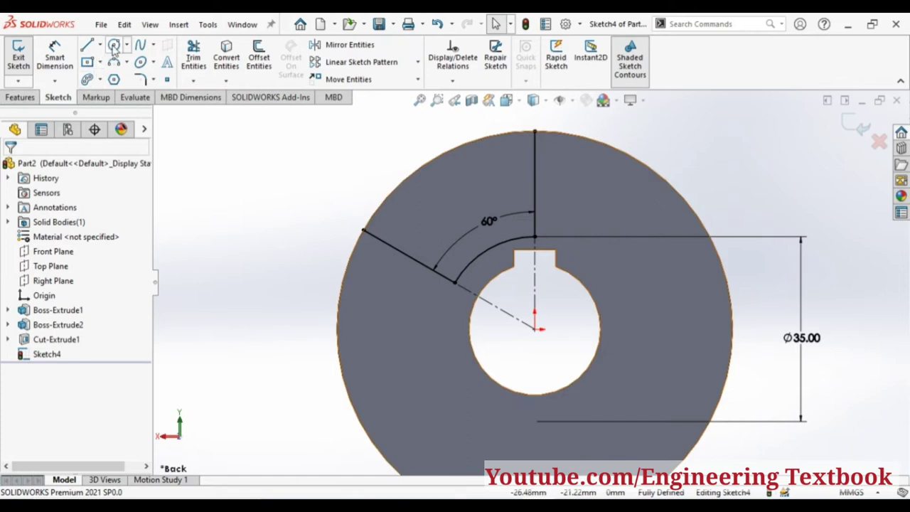
Draw a 37.5 mm-radius circle centred on the bore to close the 60° wedge above the keyway.
click(535, 328)
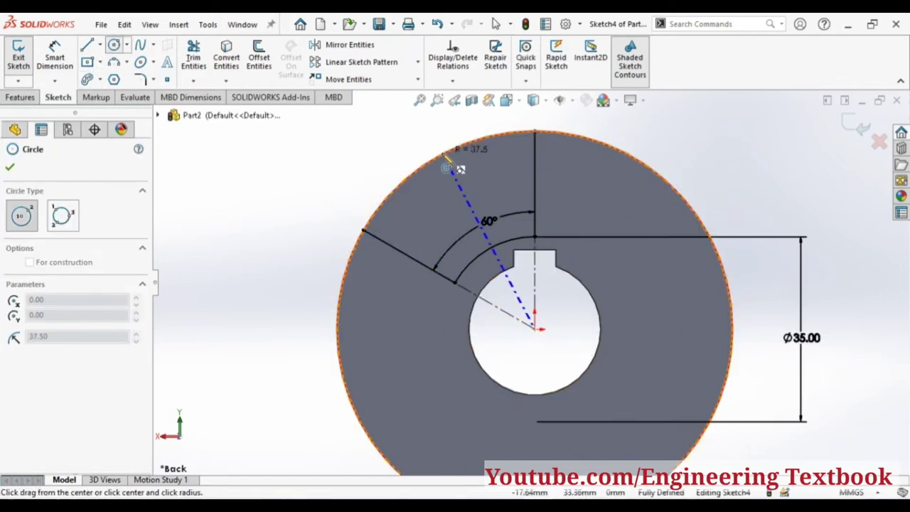
click(446, 168)
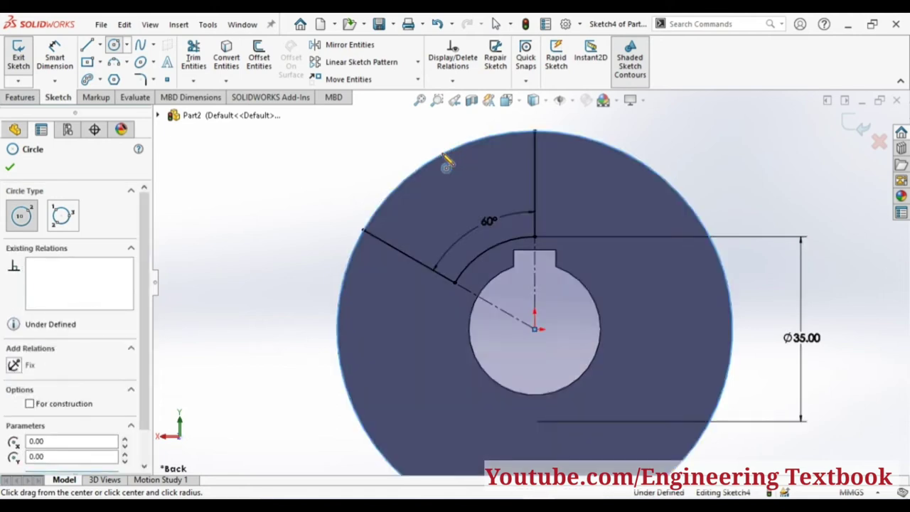
key(Escape)
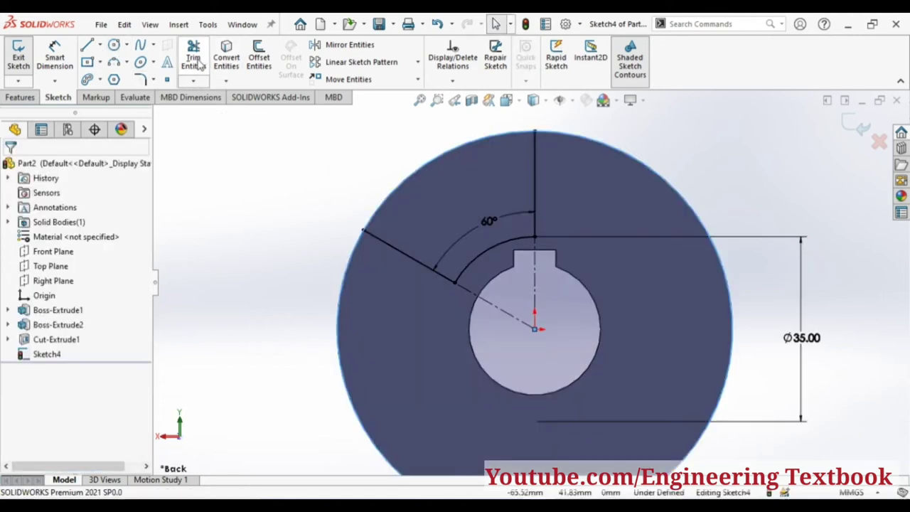
click(196, 61)
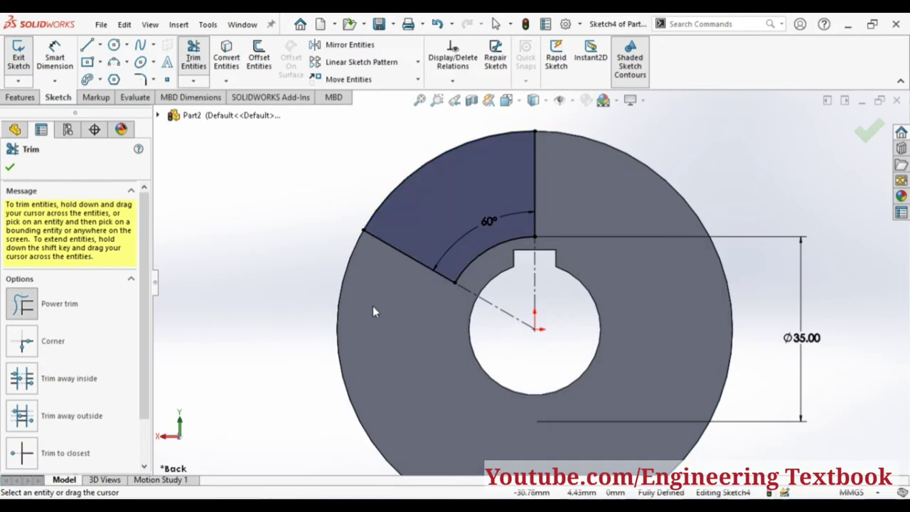
key(z)
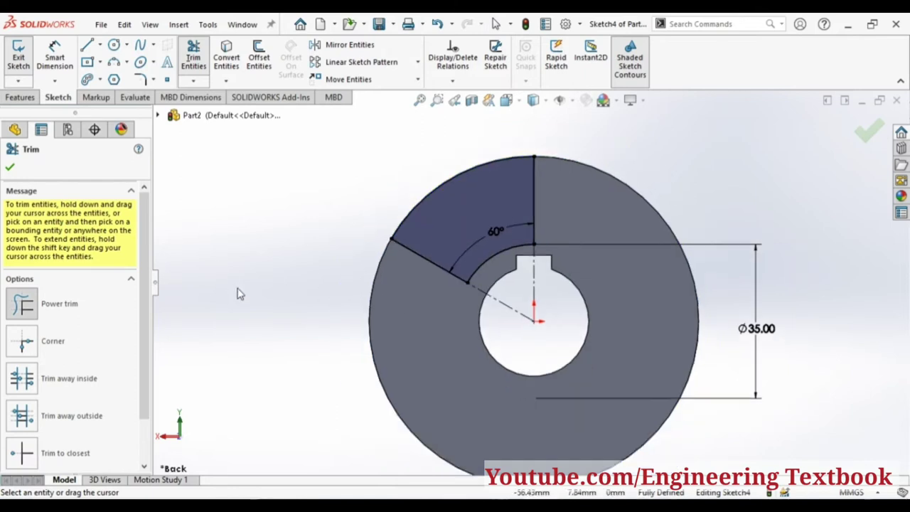
key(z)
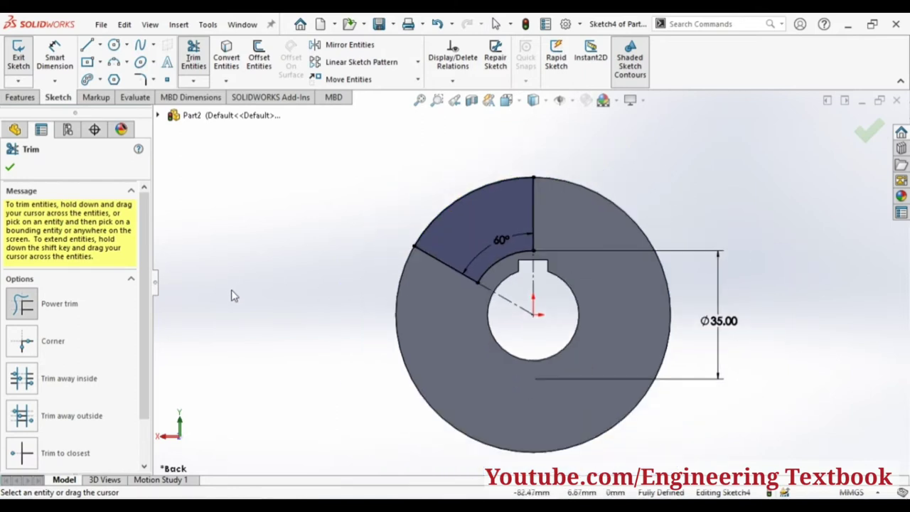
click(10, 167)
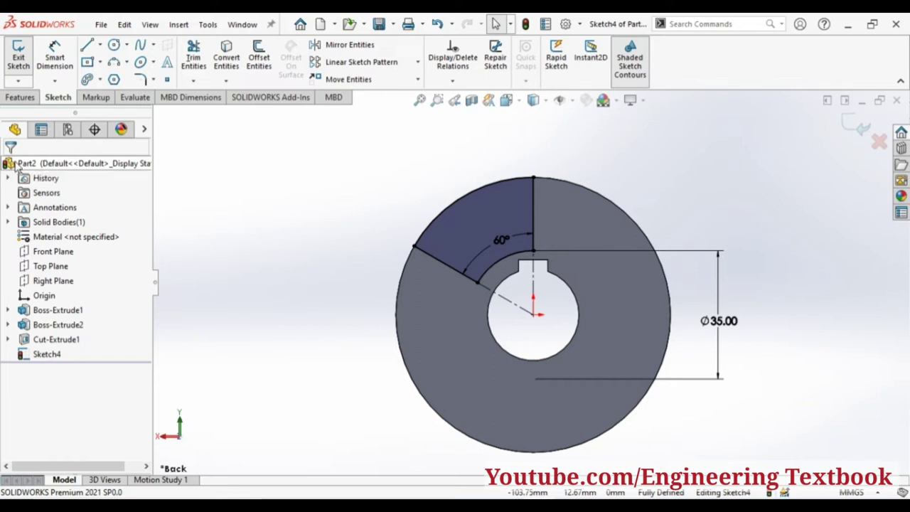
Extrude the 60° wedge sketch 15 mm out from the hub face as Boss-Extrude3.
click(19, 63)
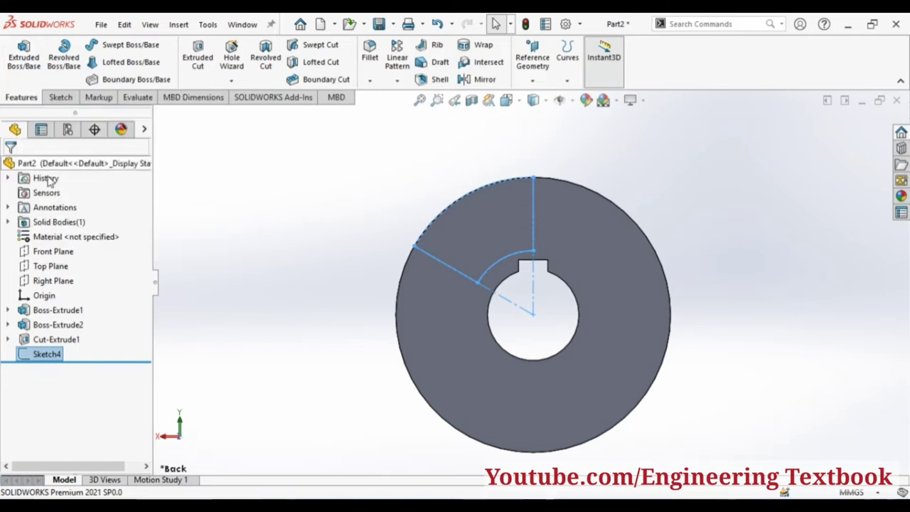
click(24, 61)
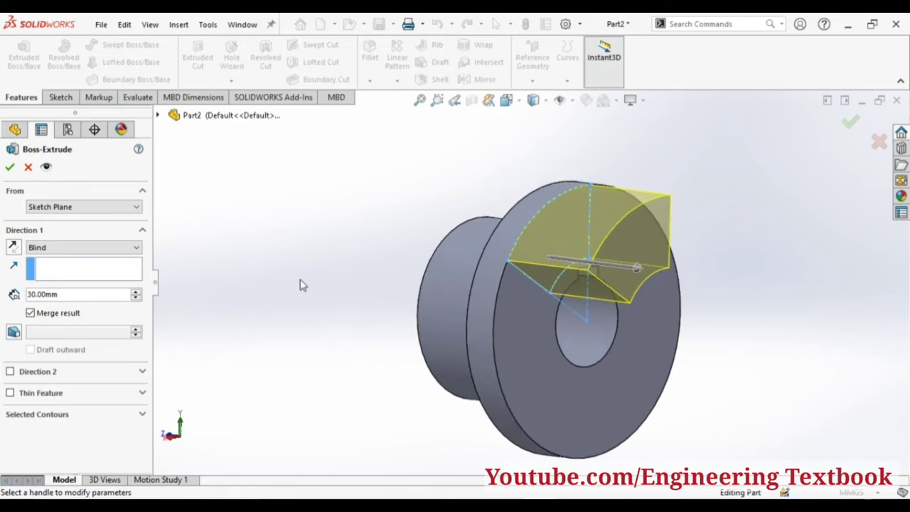
click(66, 294)
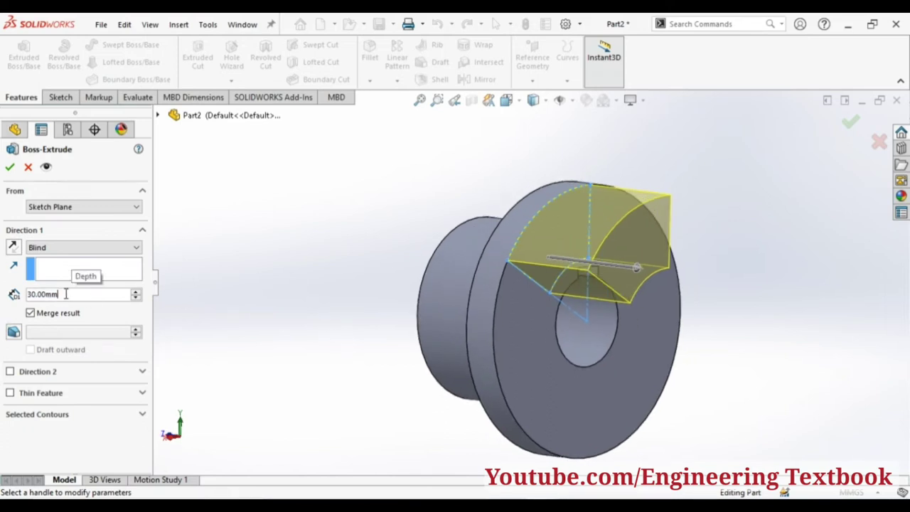
double_click(51, 293)
text(15)
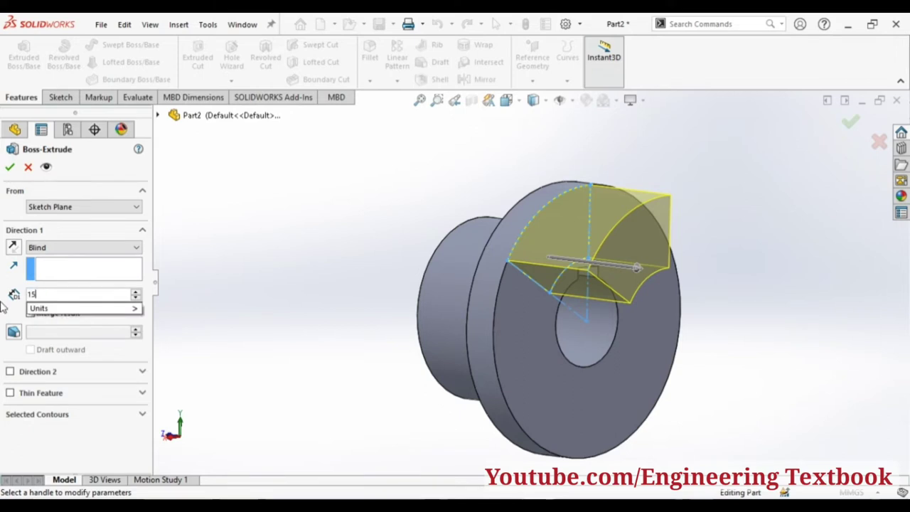
key(Return)
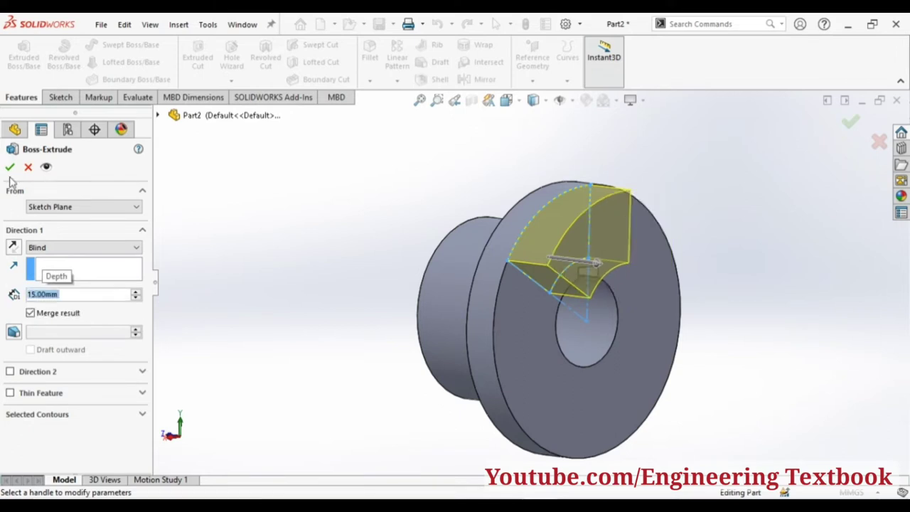
click(11, 168)
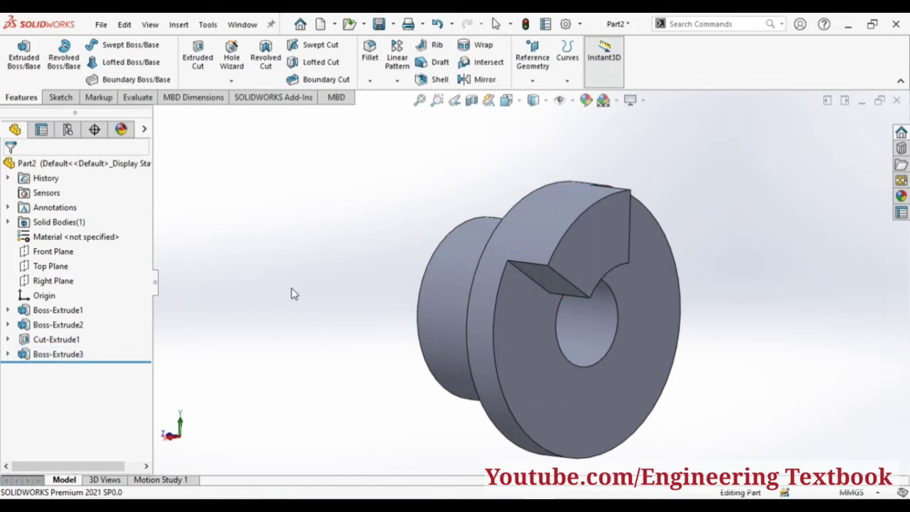
mouse_move(291, 292)
middle_down()
mouse_move(223, 310)
mouse_move(181, 343)
mouse_move(197, 362)
mouse_move(275, 346)
middle_up()
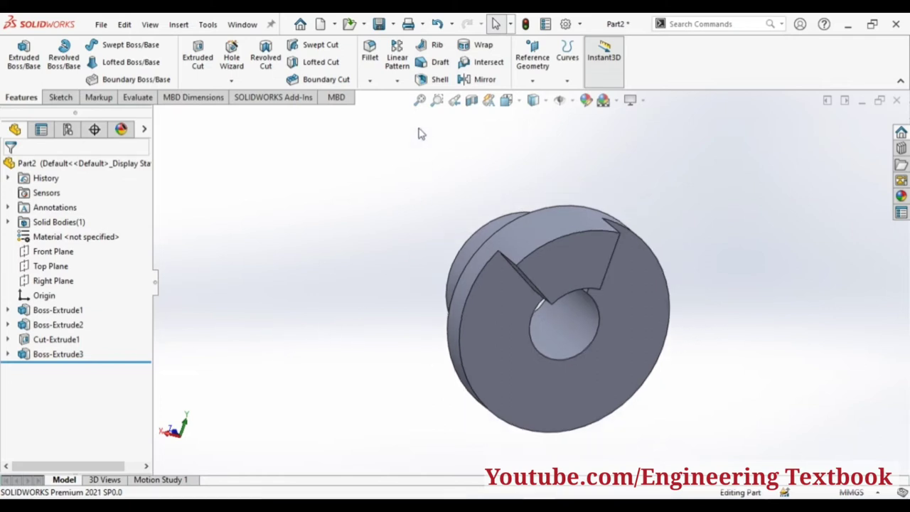
click(397, 80)
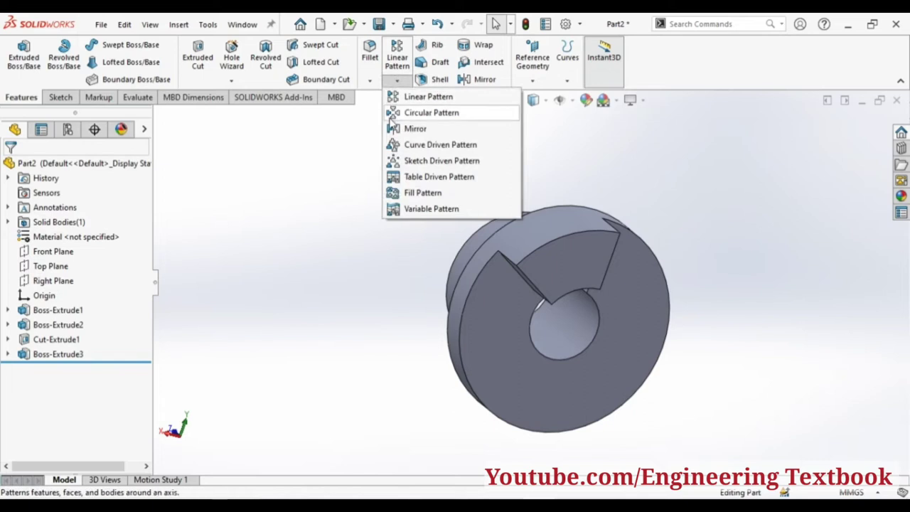
click(391, 120)
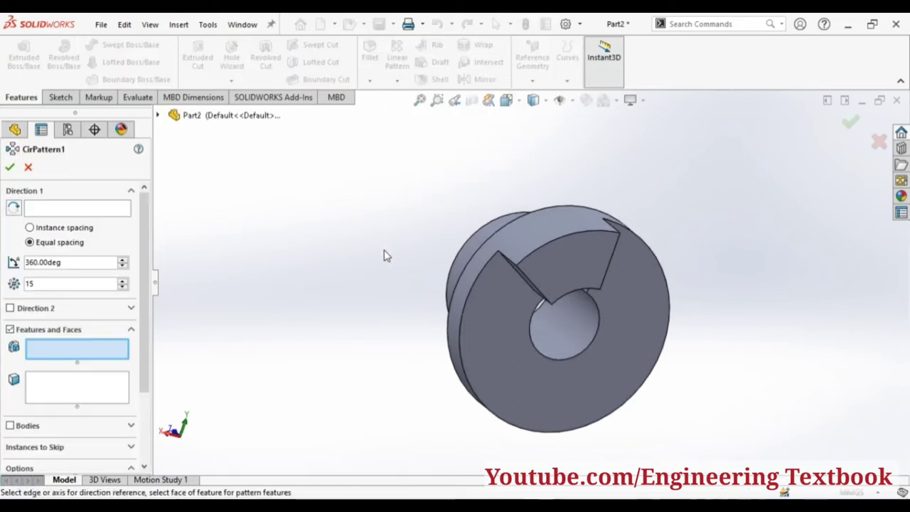
click(159, 115)
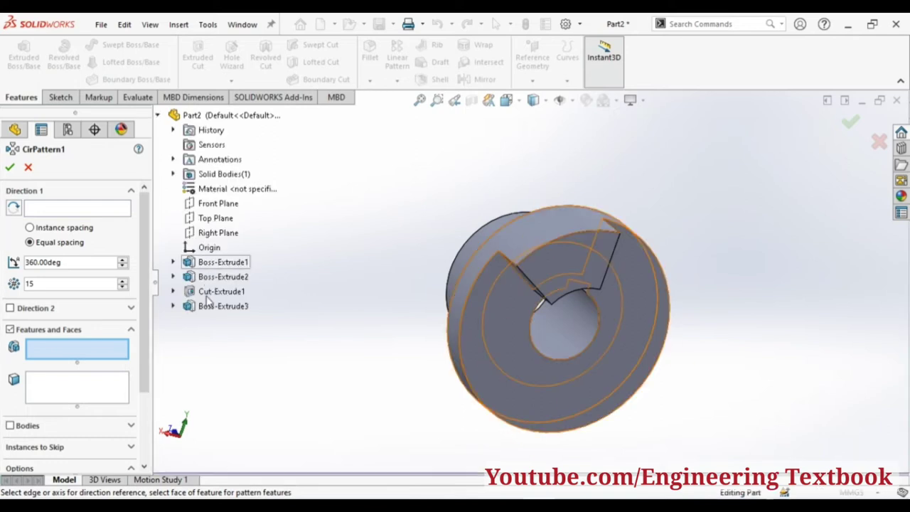
click(208, 307)
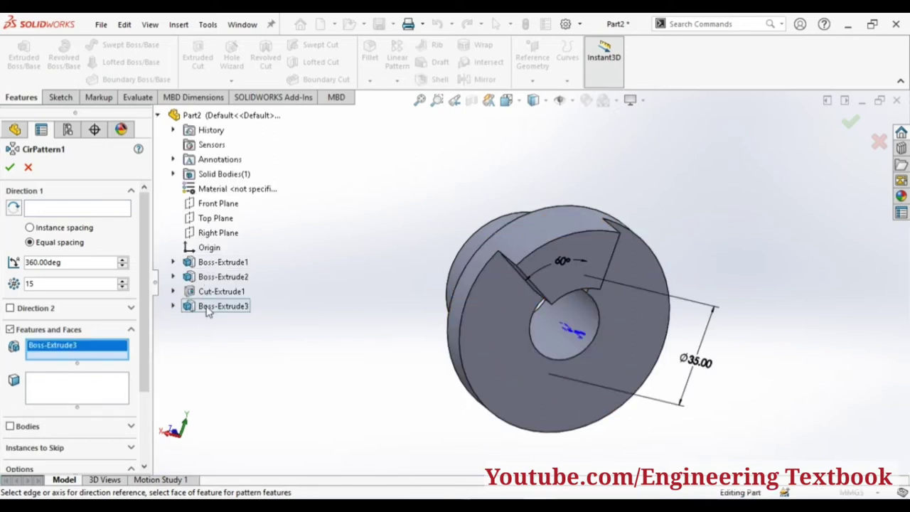
double_click(38, 284)
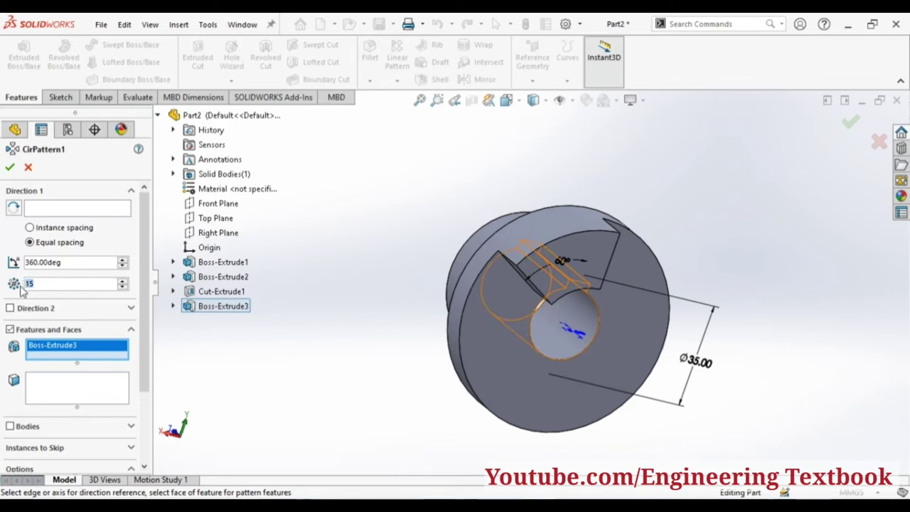
text(4)
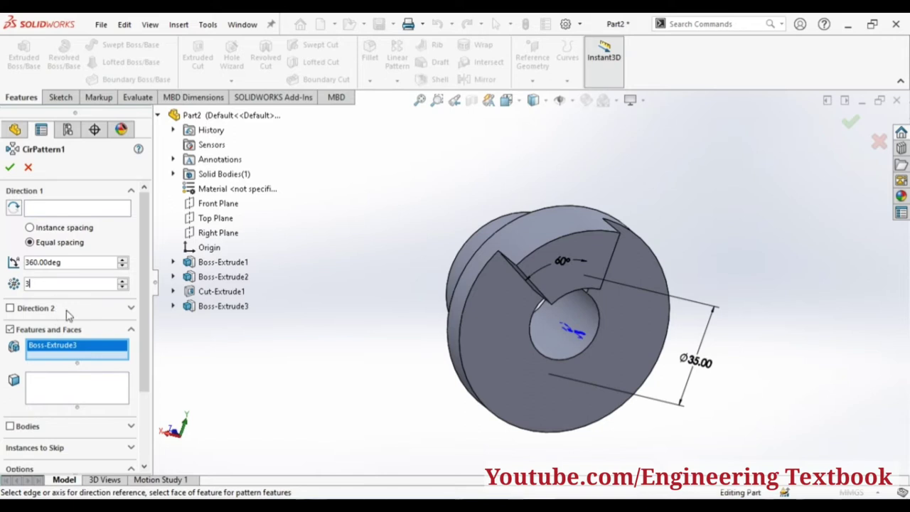
click(55, 390)
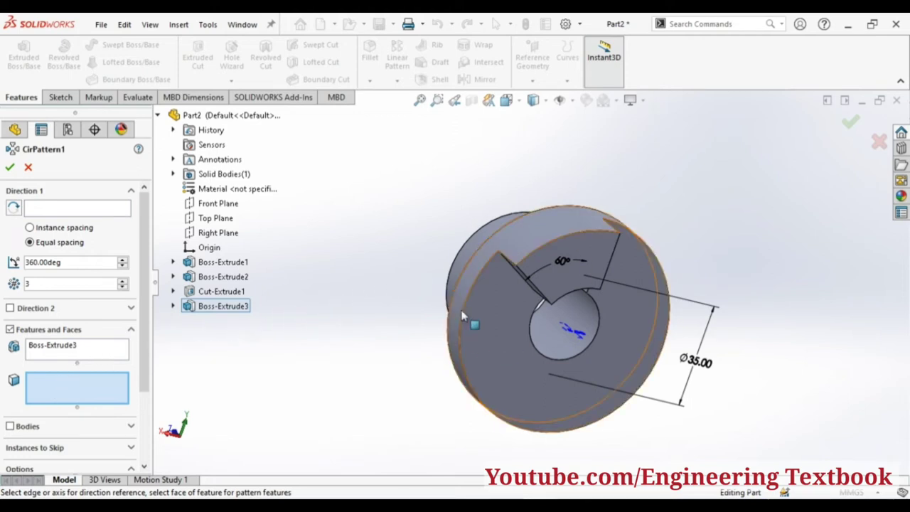
click(589, 330)
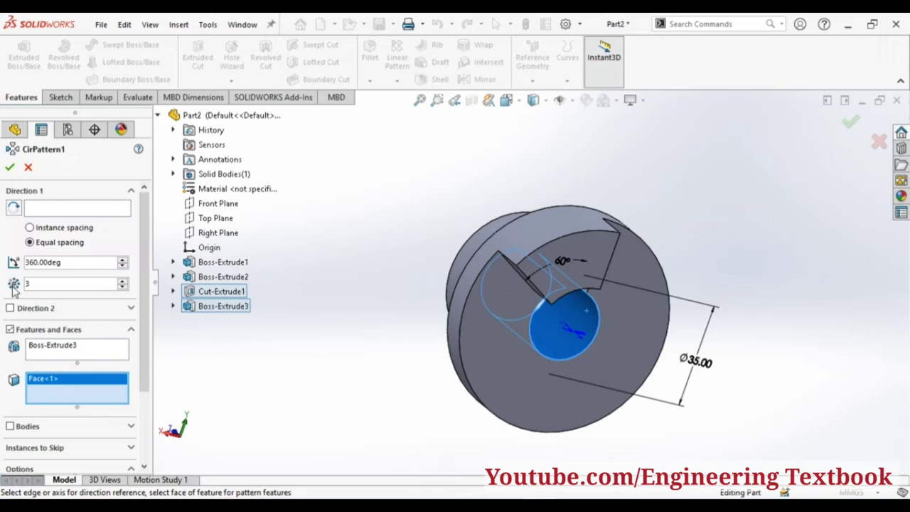
click(89, 349)
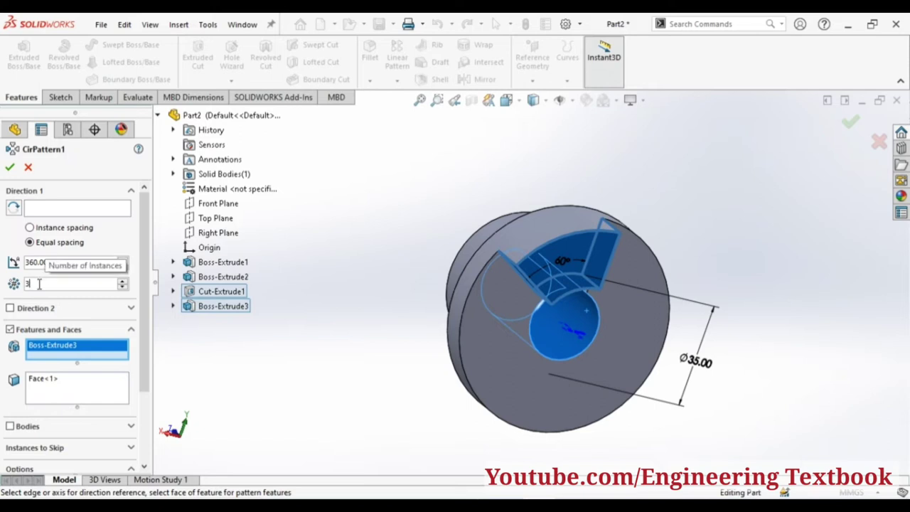
click(28, 168)
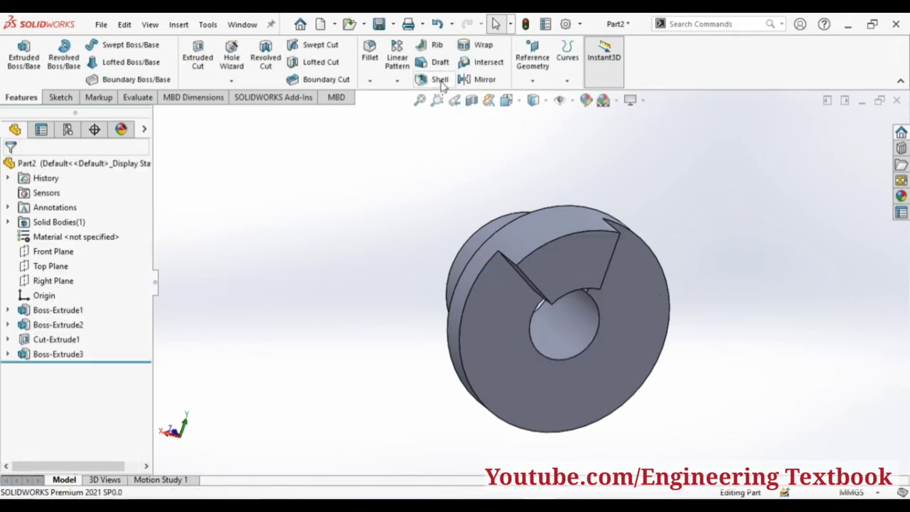
Start a circular pattern with the Boss-Extrude3 jaw as the feature to repeat.
click(397, 80)
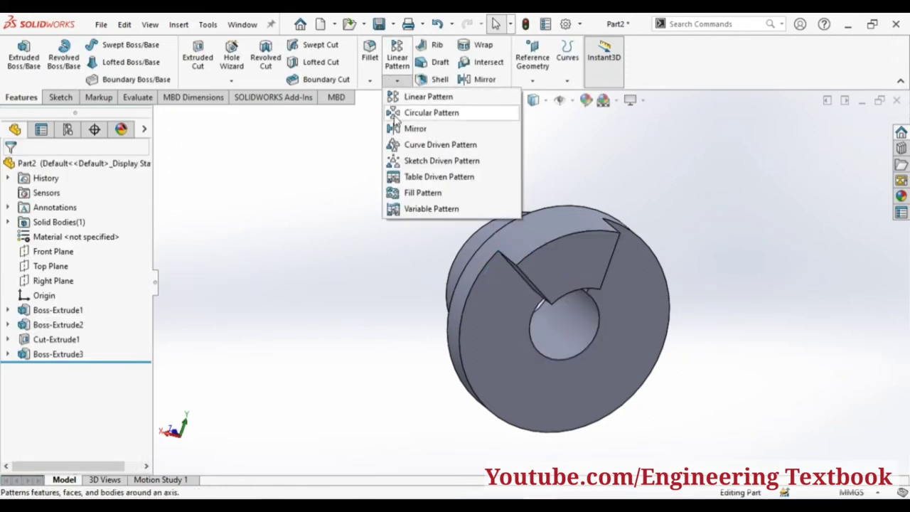
click(394, 113)
text(15)
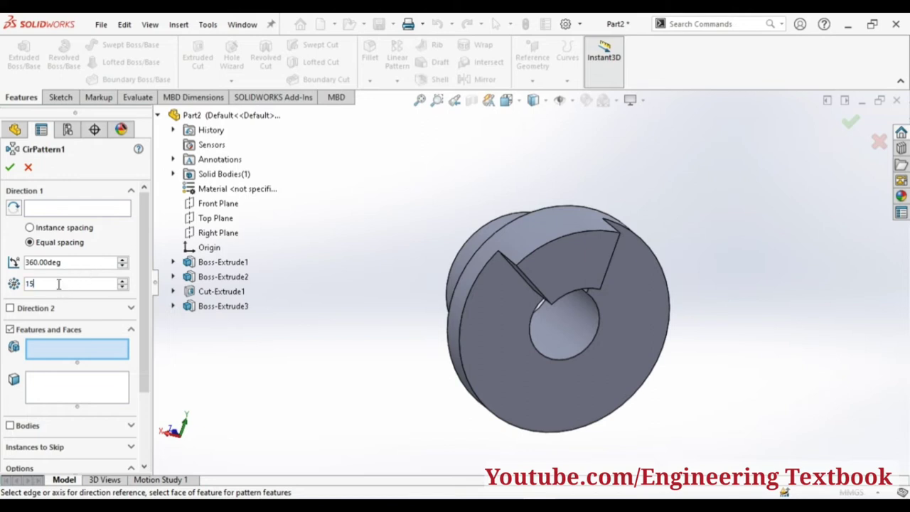
text(3)
key(Return)
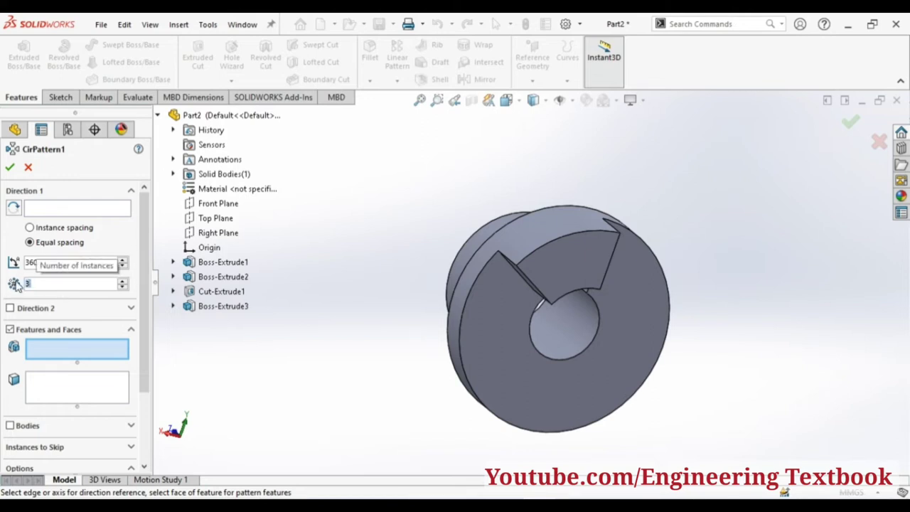
click(554, 271)
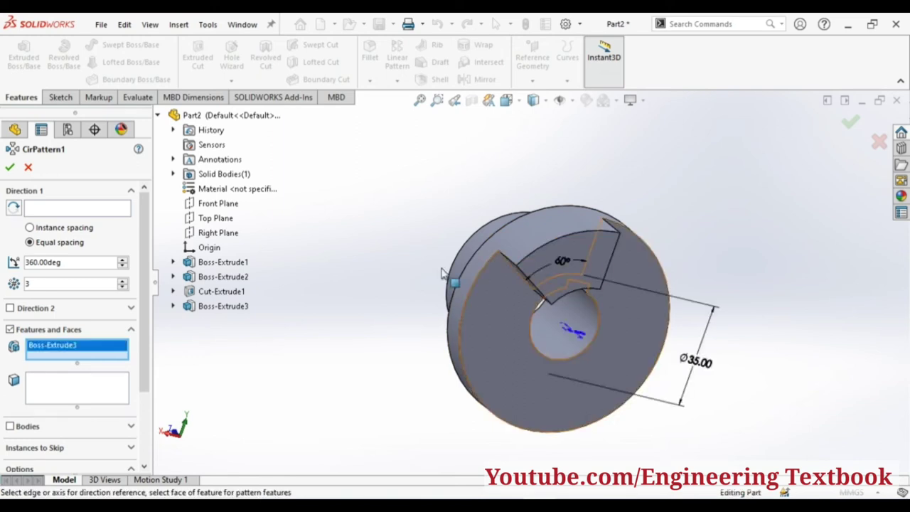
click(83, 397)
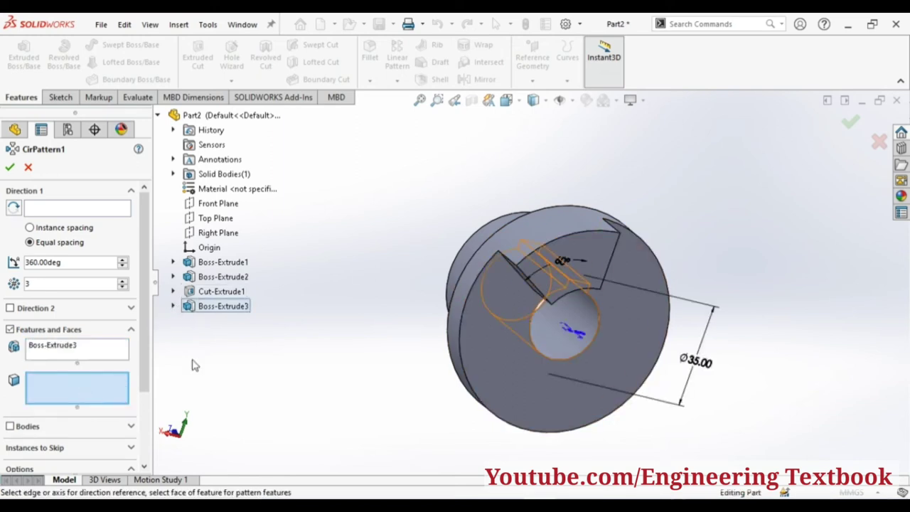
Show temporary axes and pattern the jaw 3 times equally over 360° around the bore axis.
middle_drag(389, 297, 574, 306)
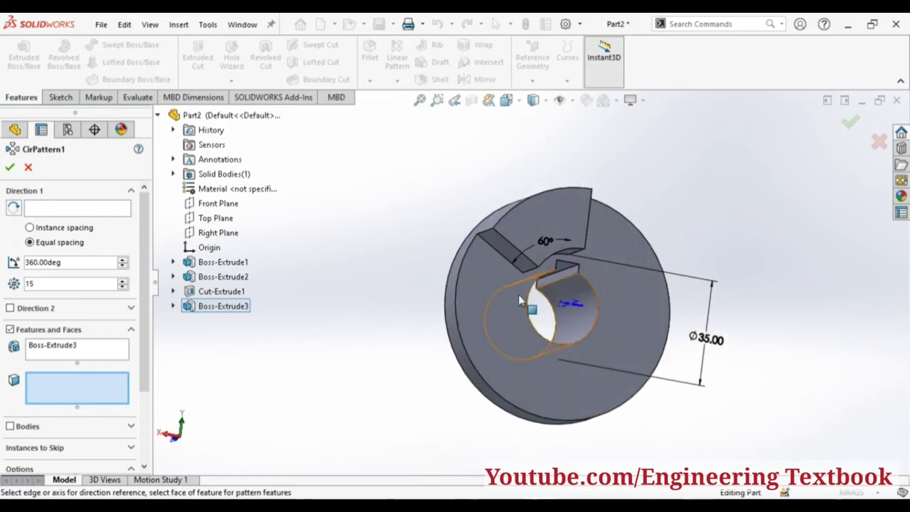
click(575, 103)
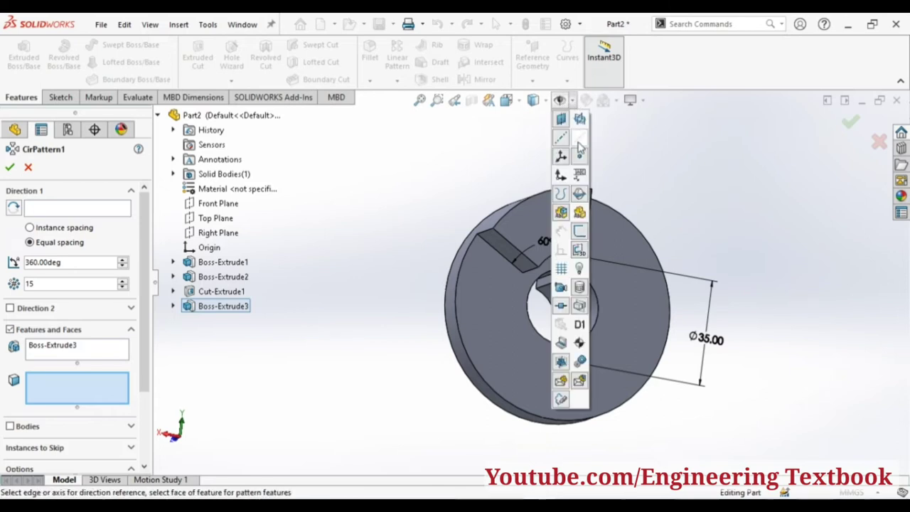
click(579, 139)
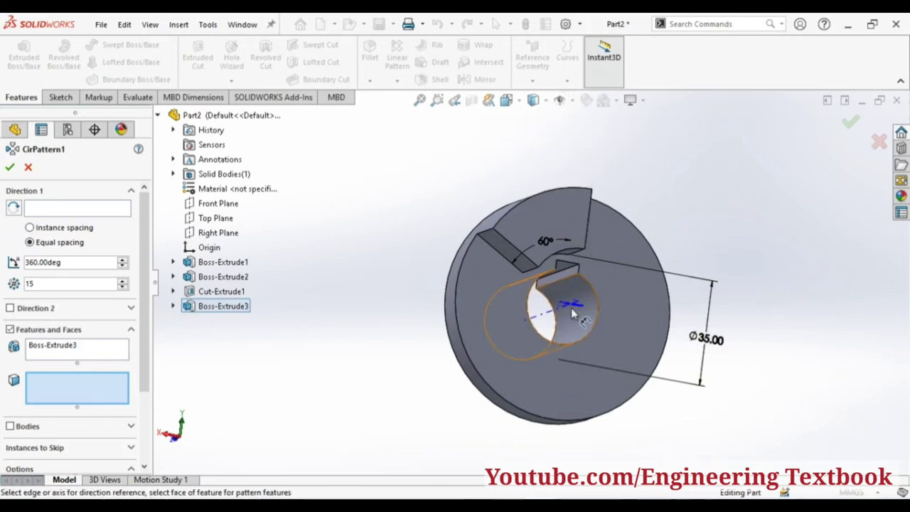
click(547, 317)
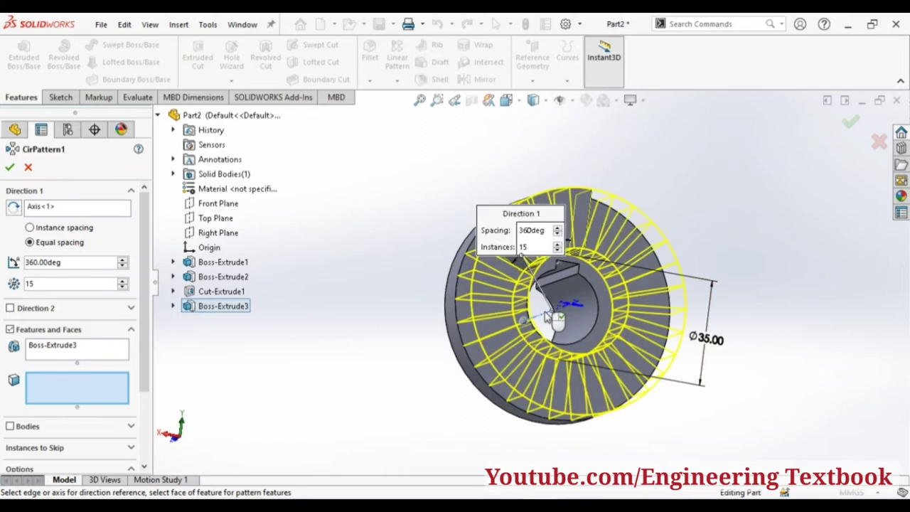
double_click(40, 284)
text(3)
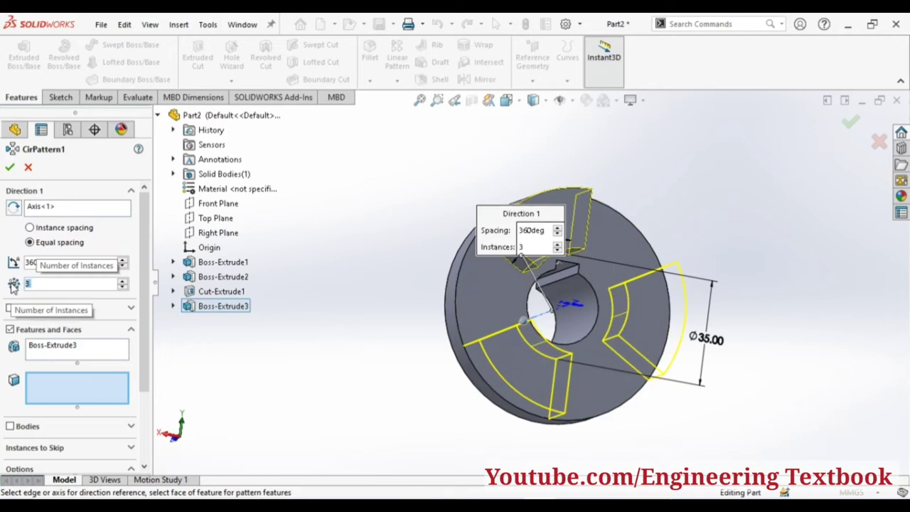
click(10, 169)
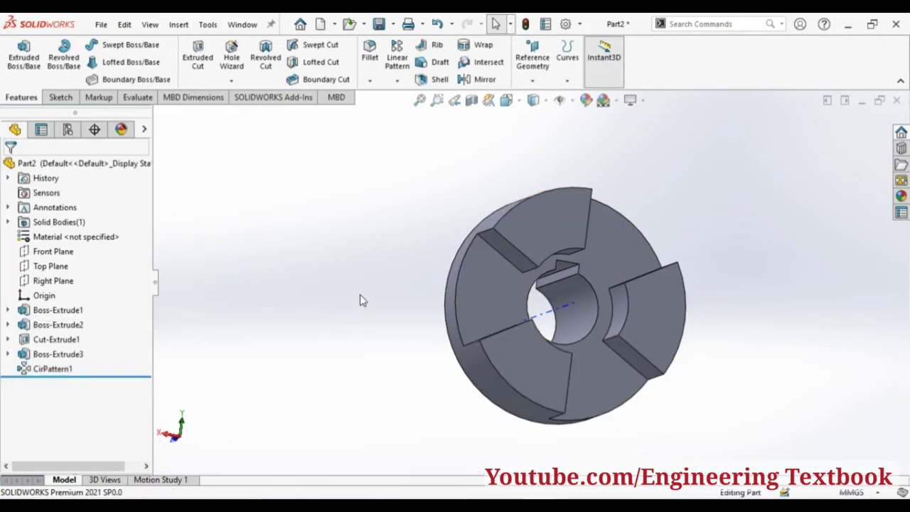
middle_drag(361, 274, 337, 314)
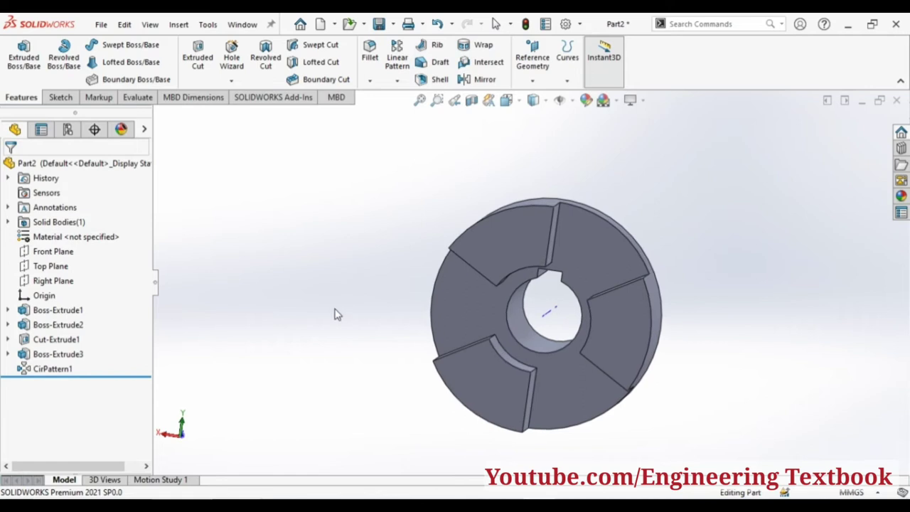
click(562, 101)
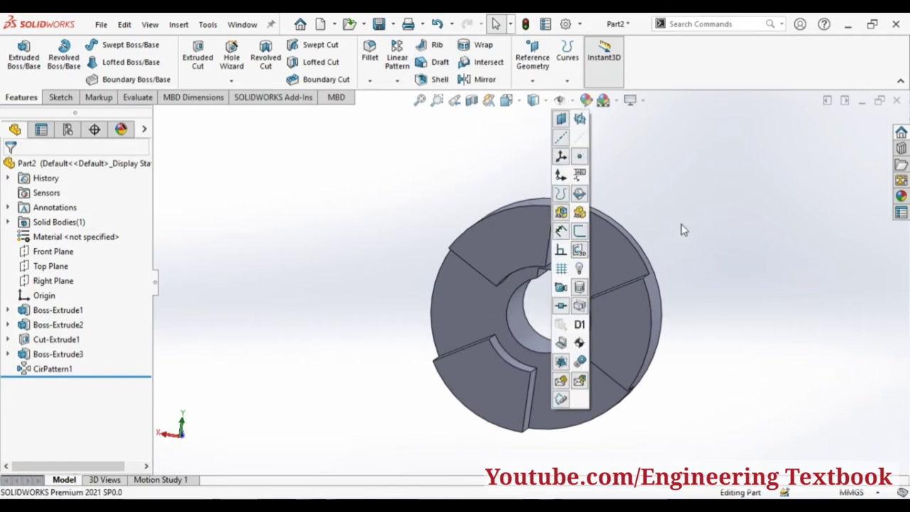
mouse_move(701, 240)
middle_down()
mouse_move(633, 310)
mouse_move(494, 319)
mouse_move(412, 339)
mouse_move(342, 320)
mouse_move(288, 367)
mouse_move(336, 349)
mouse_move(413, 268)
mouse_move(408, 223)
mouse_move(335, 242)
mouse_move(306, 307)
mouse_move(328, 335)
middle_up()
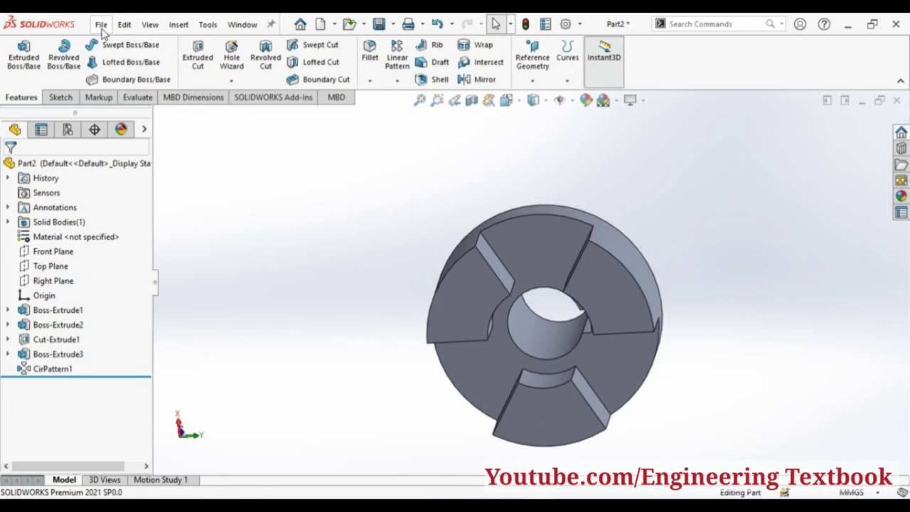
mouse_move(301, 237)
middle_down()
mouse_move(403, 204)
mouse_move(513, 231)
mouse_move(545, 194)
mouse_move(660, 196)
middle_up()
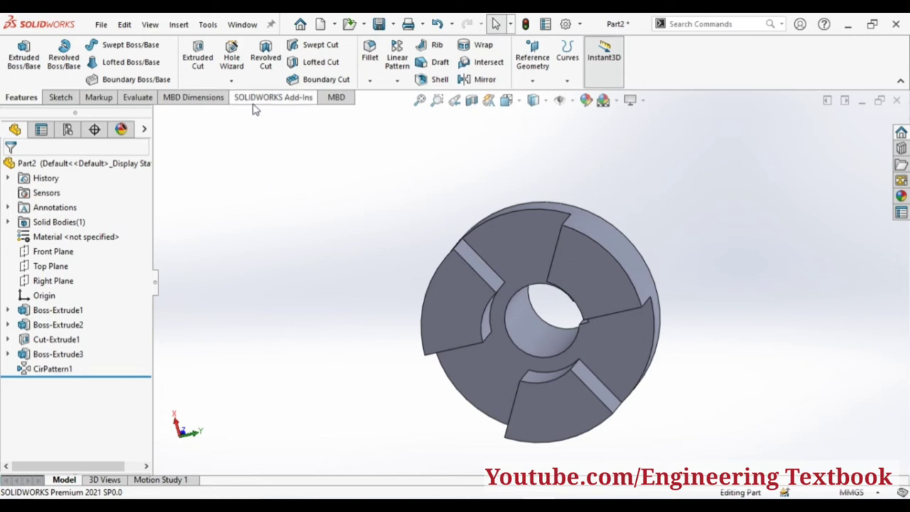
click(103, 26)
Save the three-jaw hub part as 'jaw' in the designs › jaw coupling folder.
click(103, 25)
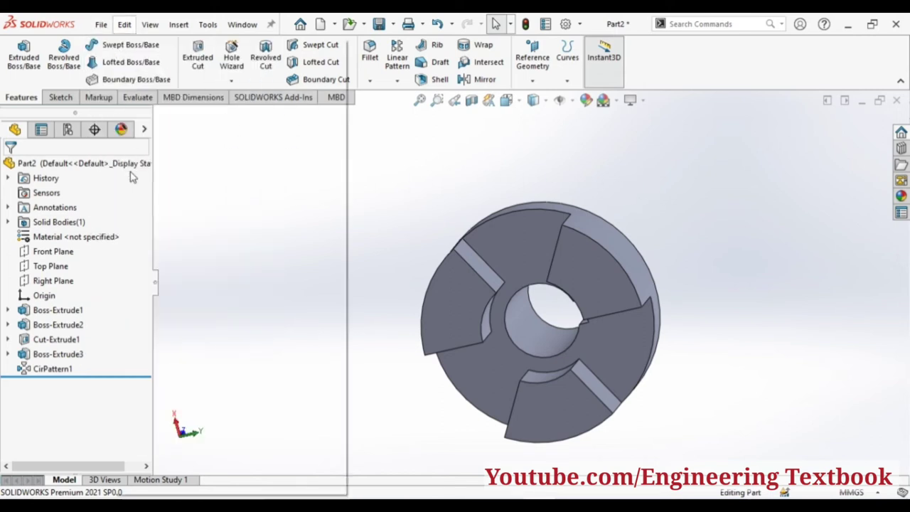
click(125, 25)
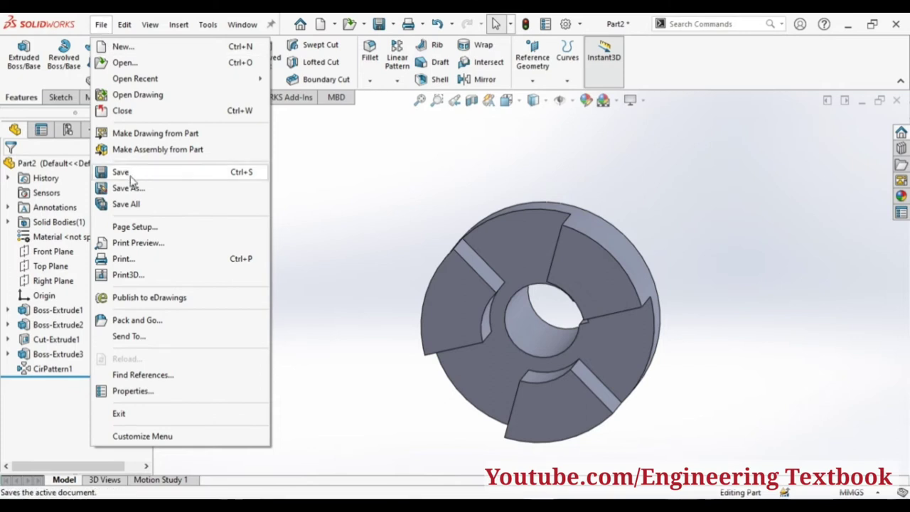
click(348, 237)
mouse_move(348, 237)
middle_down()
mouse_move(697, 358)
mouse_move(503, 365)
mouse_move(414, 404)
middle_up()
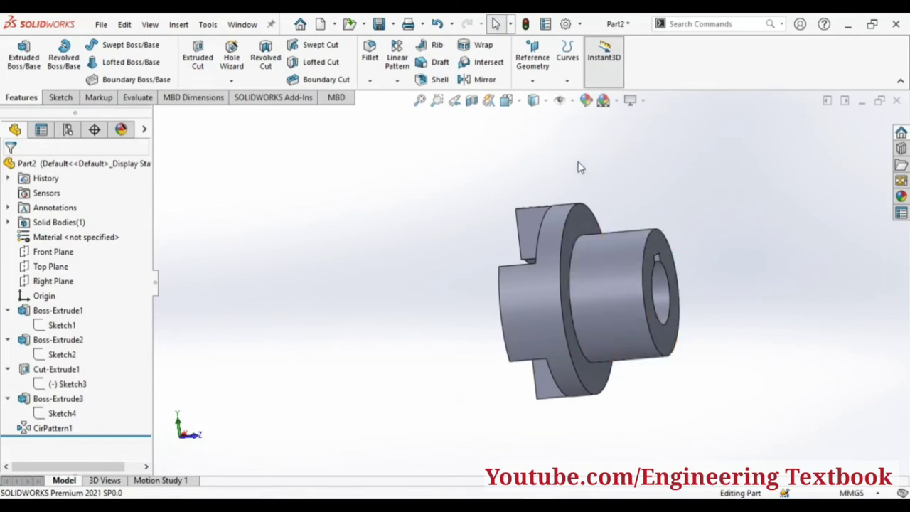
click(101, 24)
click(117, 173)
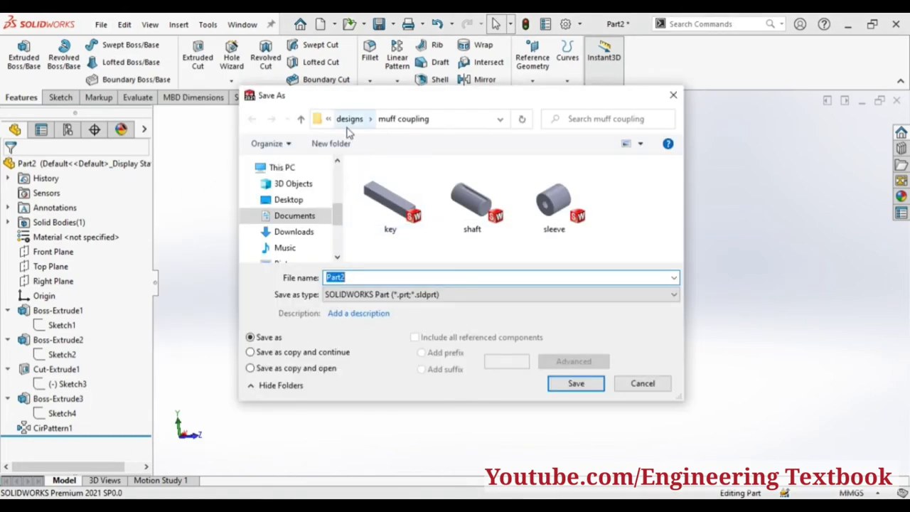
click(351, 121)
double_click(396, 211)
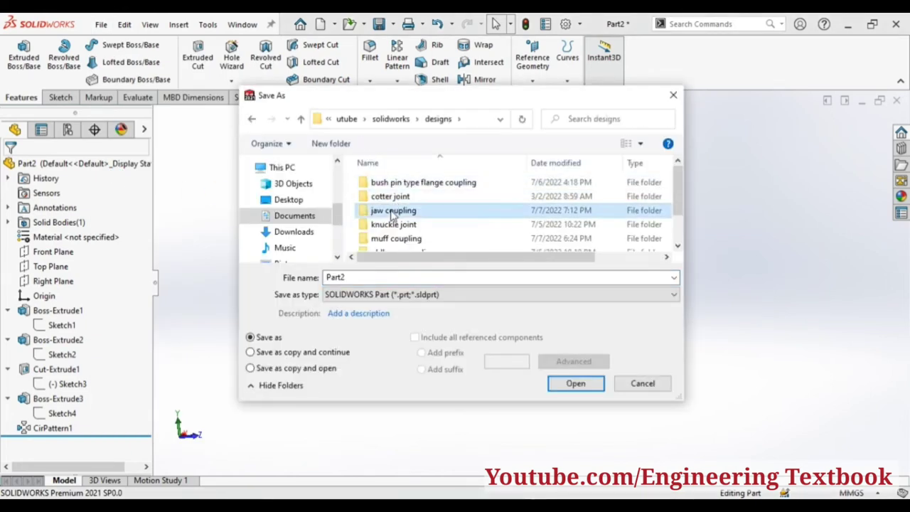
double_click(366, 277)
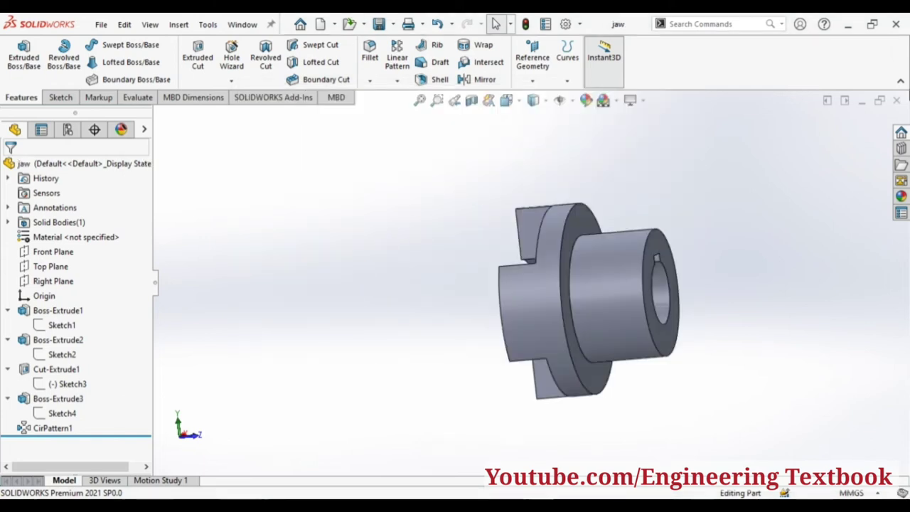
Close the jaw part and start a new part with a sketch on the Front Plane.
click(899, 101)
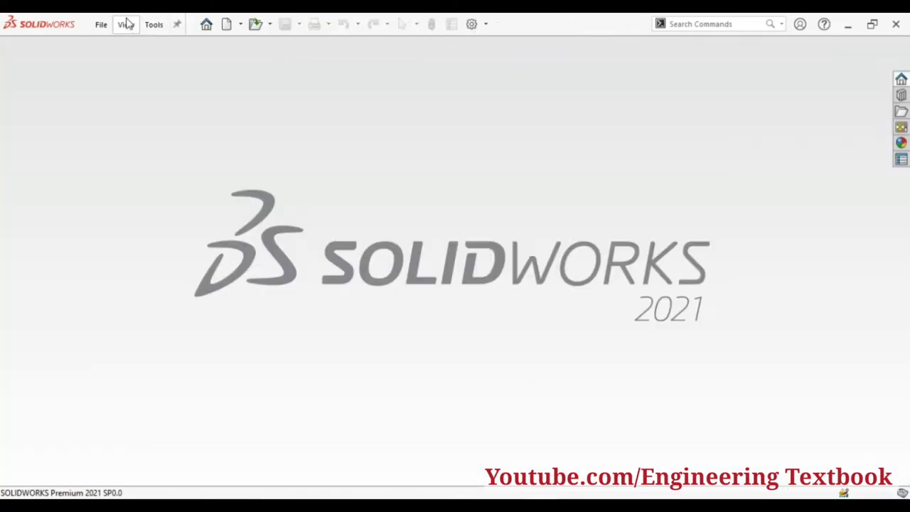
click(101, 24)
click(128, 47)
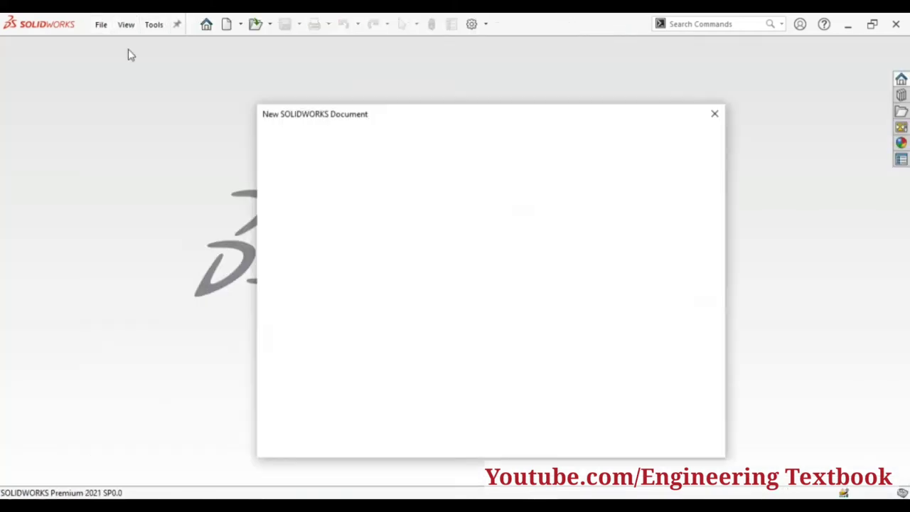
click(553, 431)
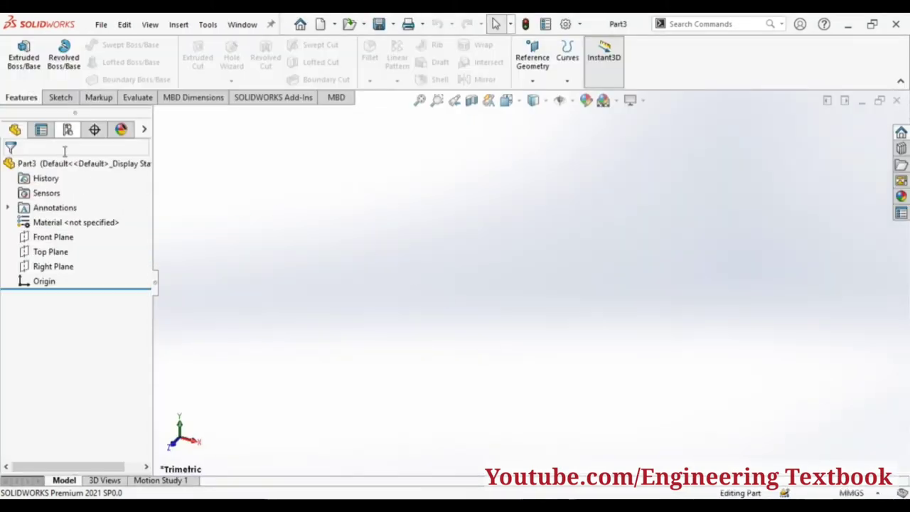
click(46, 237)
click(54, 223)
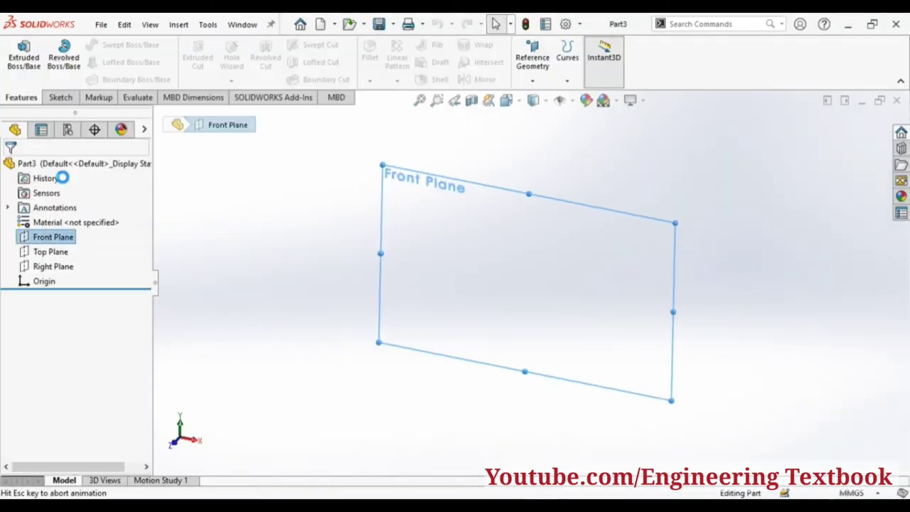
Draw a Ø25 mm circle centred on the origin and exit the sketch.
click(113, 47)
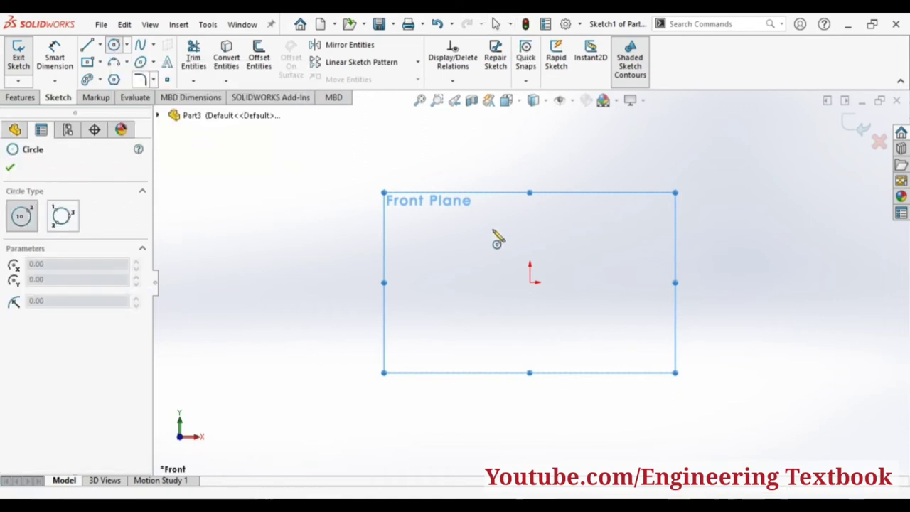
click(530, 282)
click(590, 352)
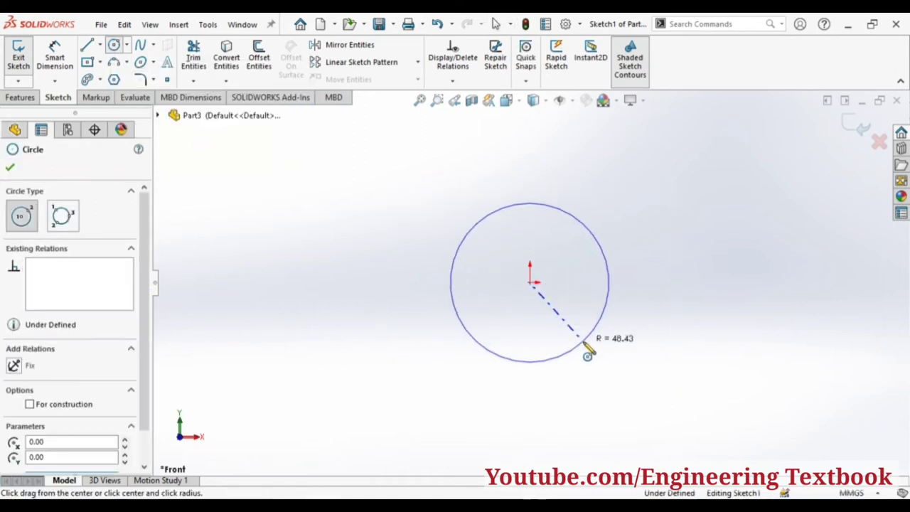
click(51, 61)
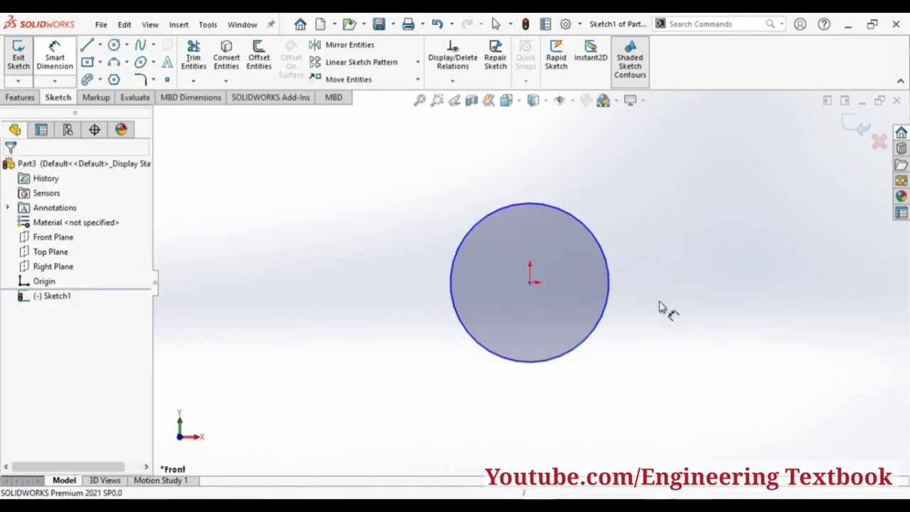
click(606, 311)
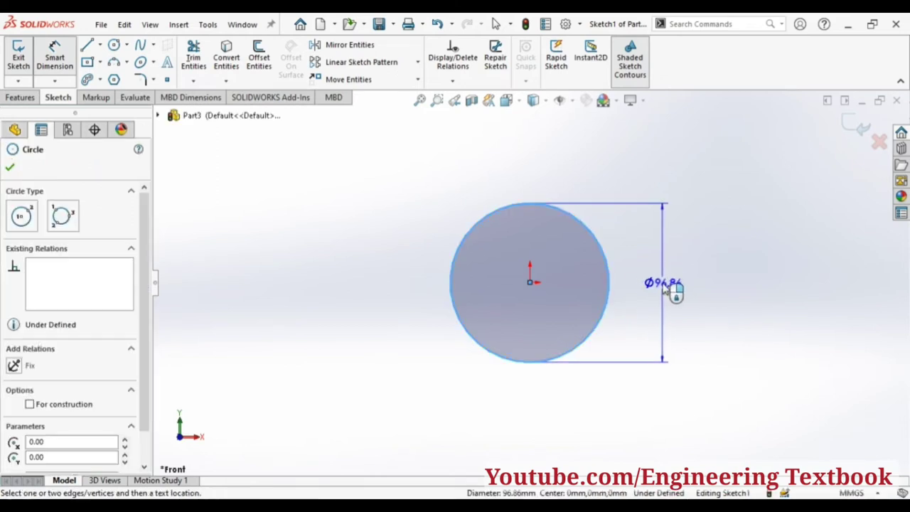
click(665, 285)
text(25)
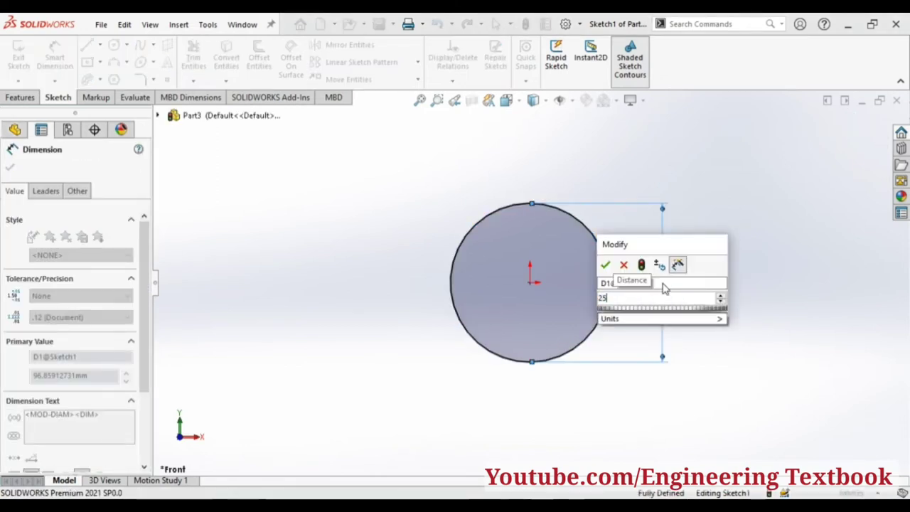
key(Return)
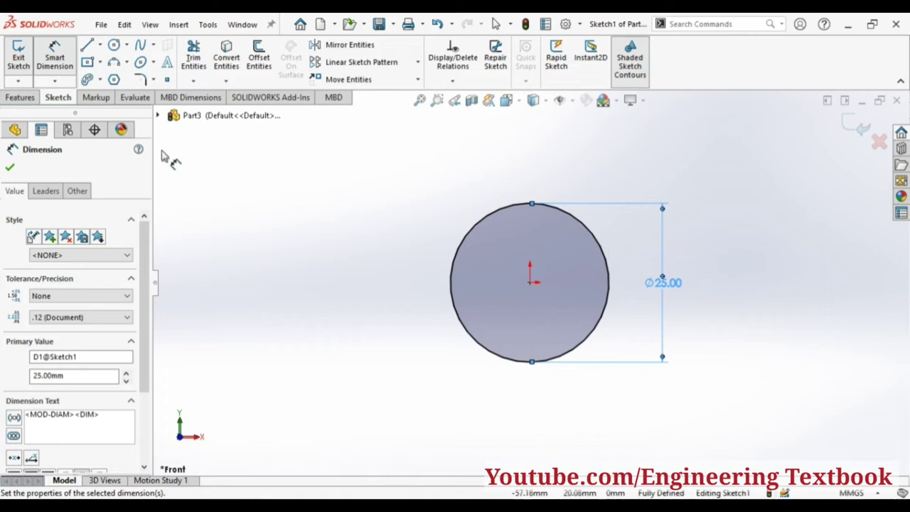
click(87, 63)
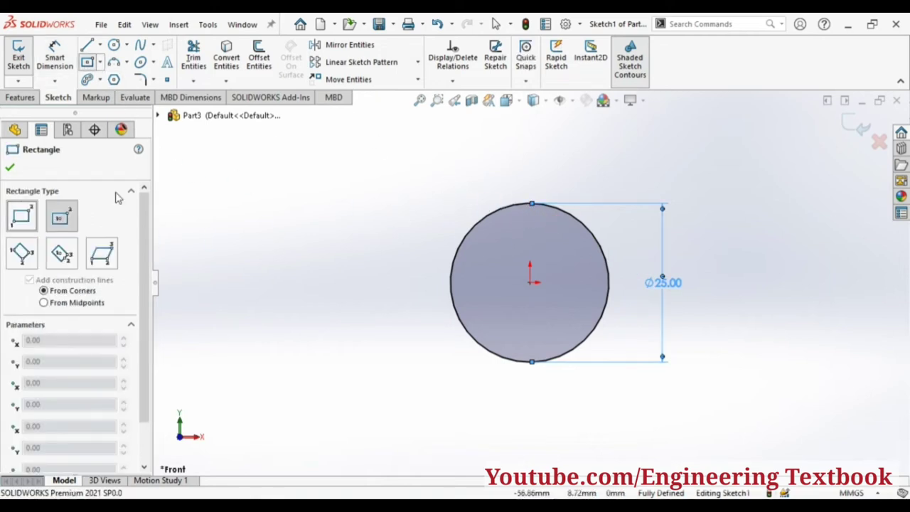
click(18, 57)
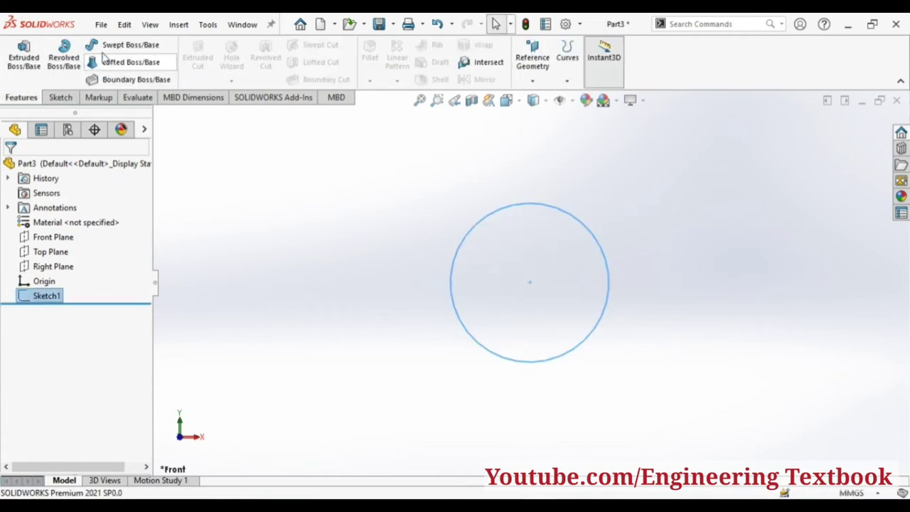
Extrude the Ø25 mm circle 60 mm into a solid shaft cylinder as Boss-Extrude1.
click(28, 61)
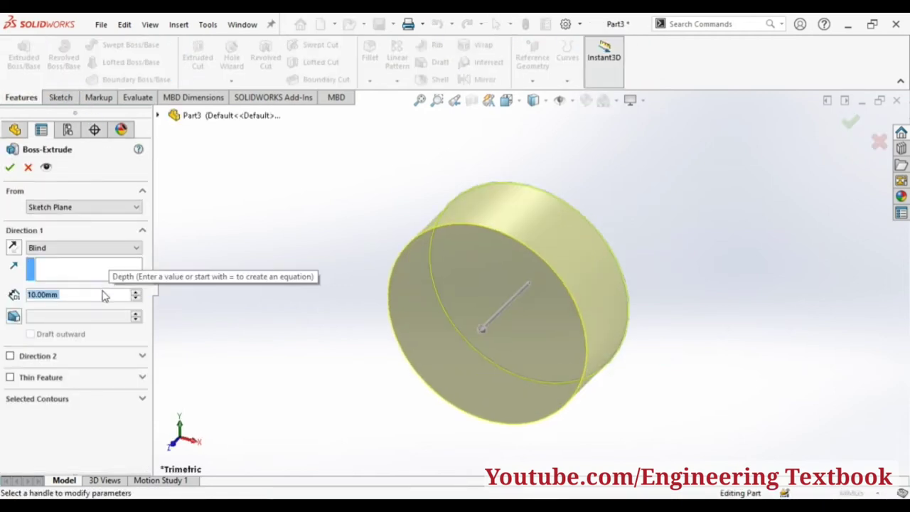
text(50)
key(BackSpace)
key(BackSpace)
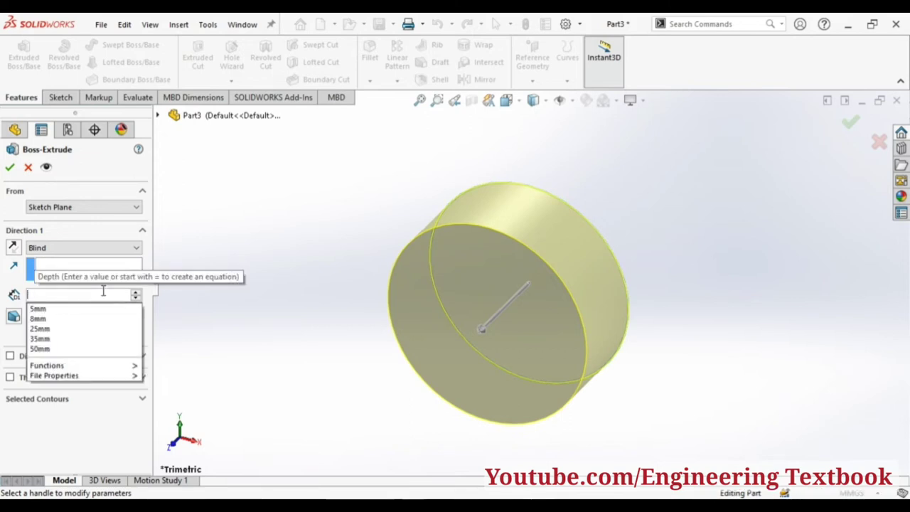
text(60)
key(Return)
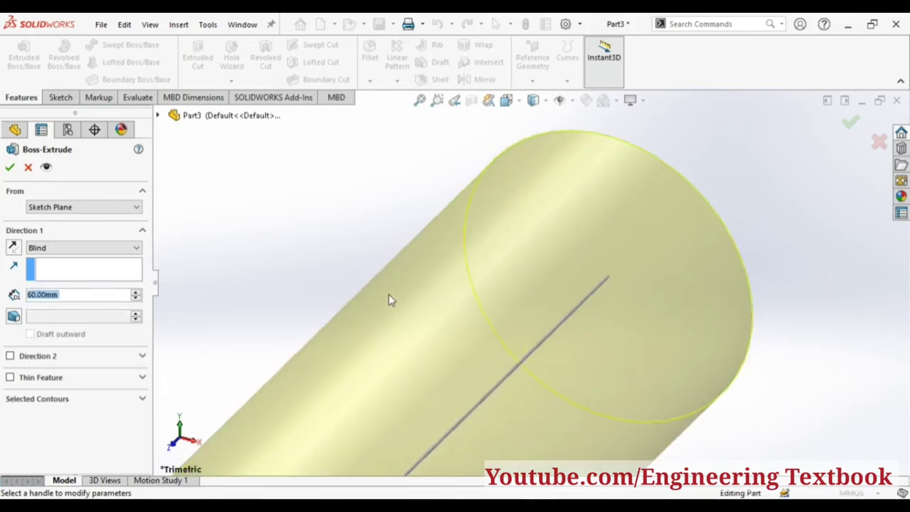
scroll(388, 293, up, 3)
scroll(390, 299, up, 2)
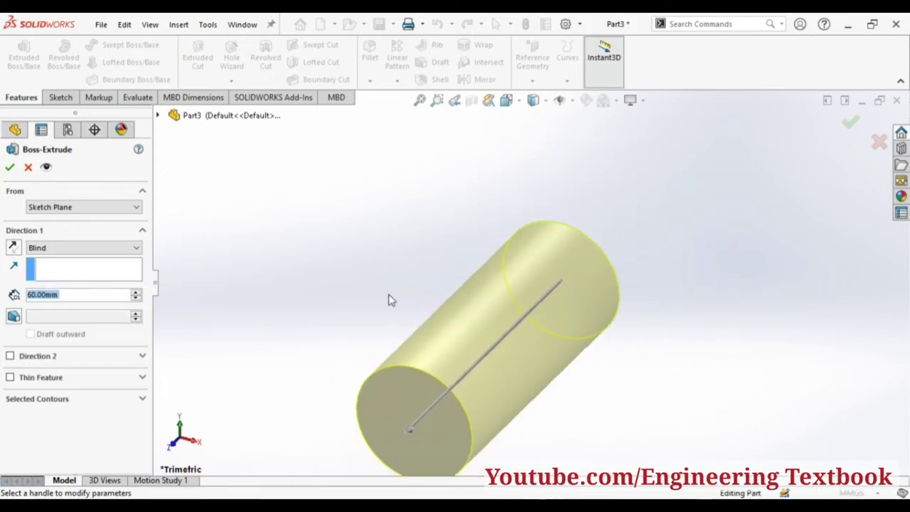
click(10, 169)
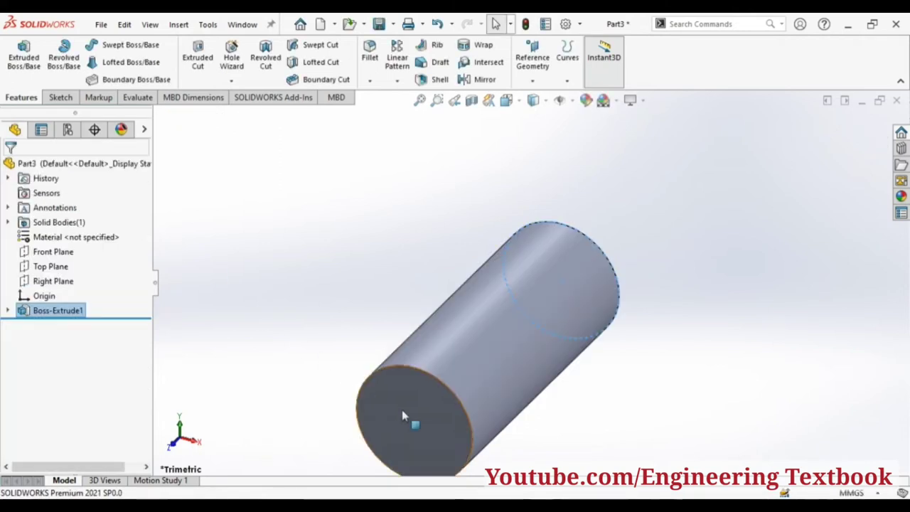
Sketch a center rectangle on the cylinder's end face, centred at the circle's top point.
right_click(403, 416)
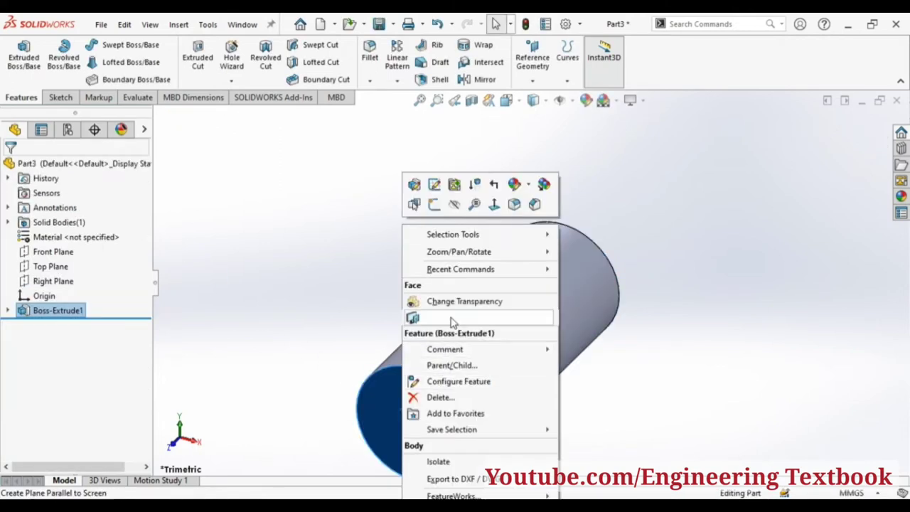
click(433, 204)
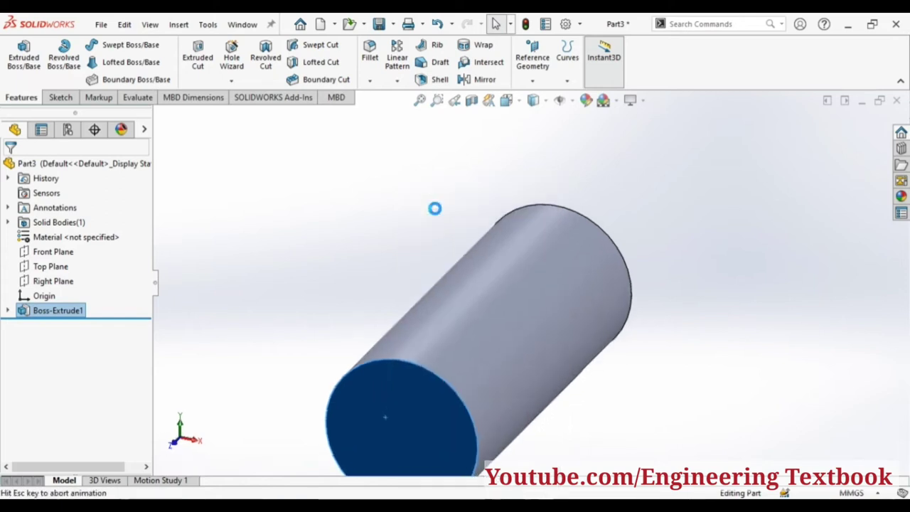
click(372, 197)
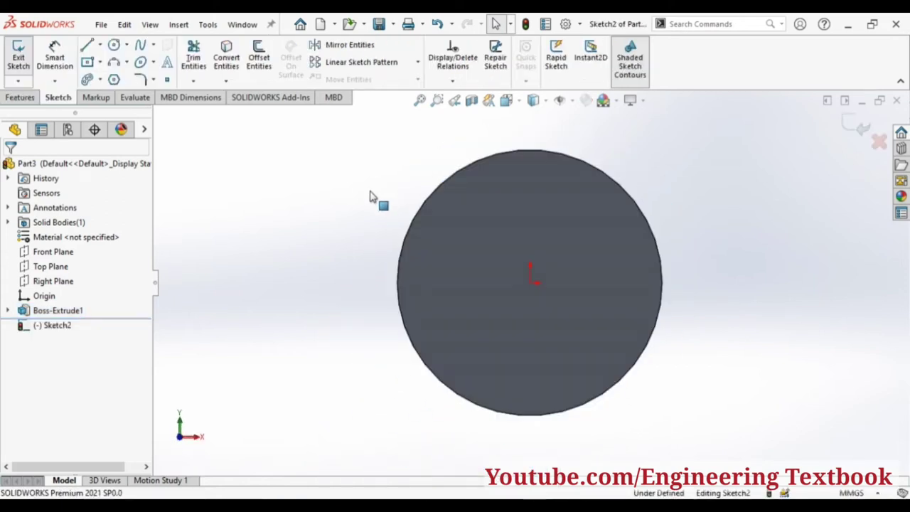
click(87, 62)
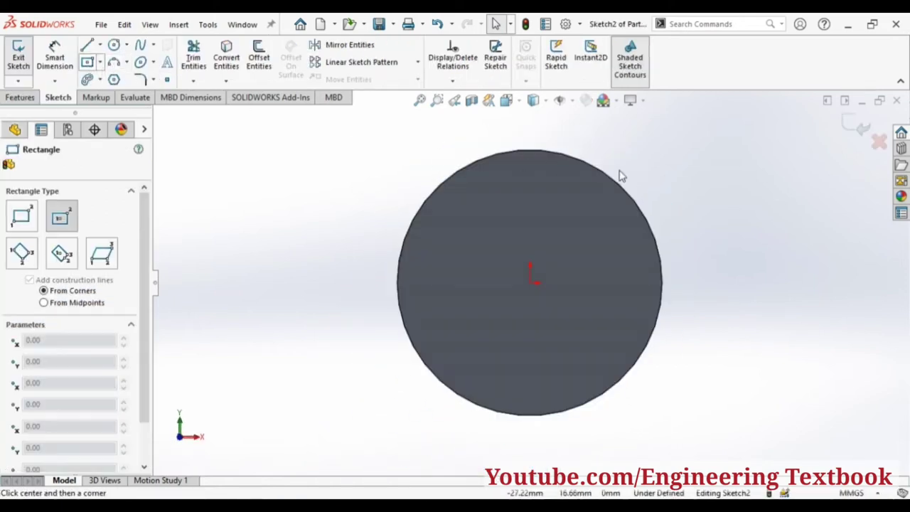
click(530, 150)
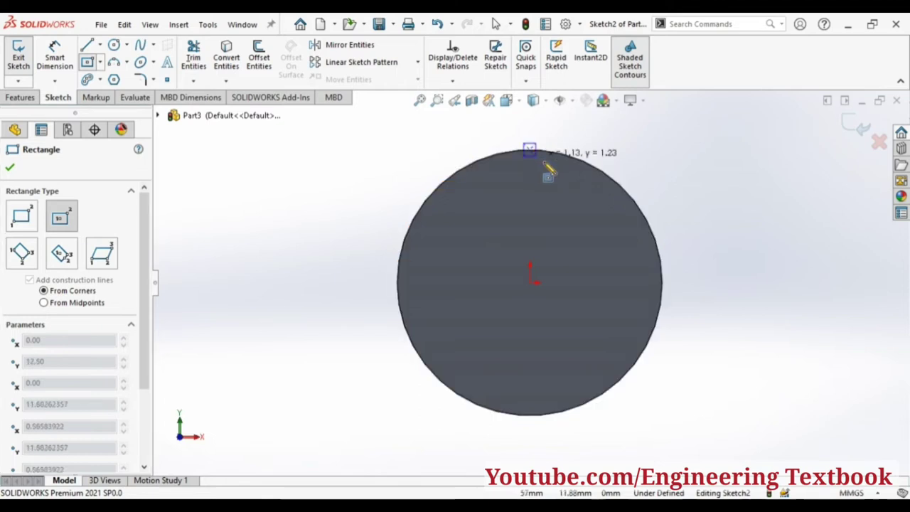
click(567, 169)
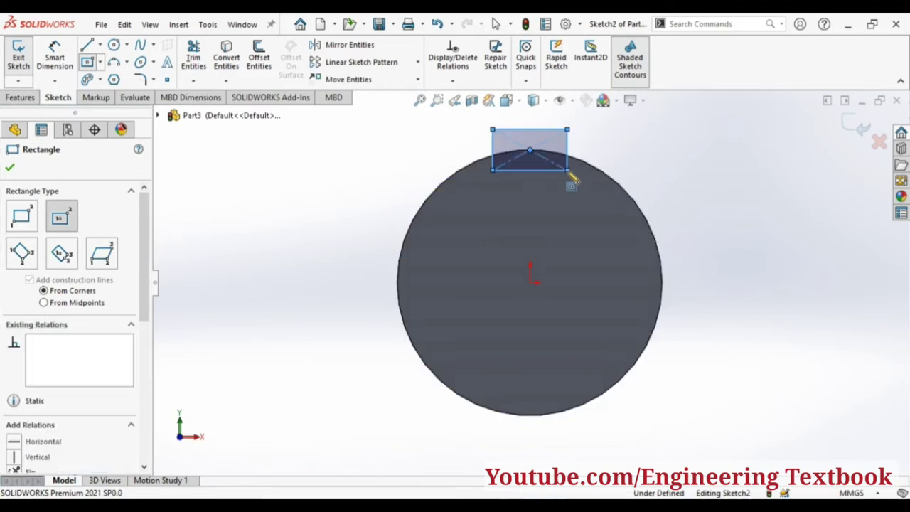
click(86, 62)
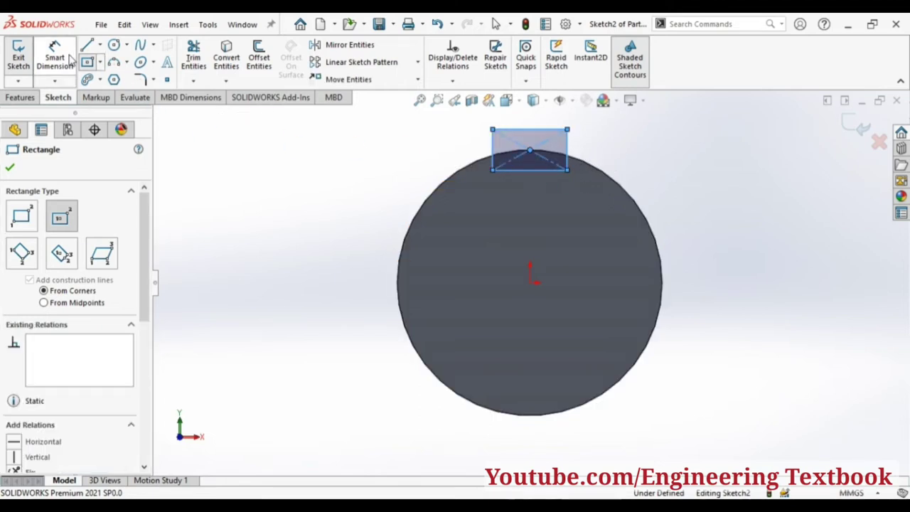
Dimension the keyway rectangle 8 mm wide by 5 mm high and exit the sketch.
click(538, 133)
key(z)
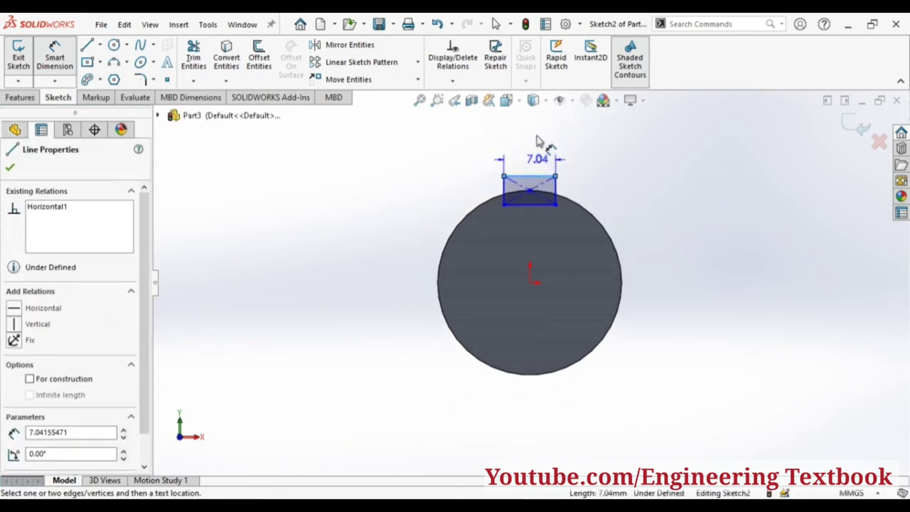
click(539, 149)
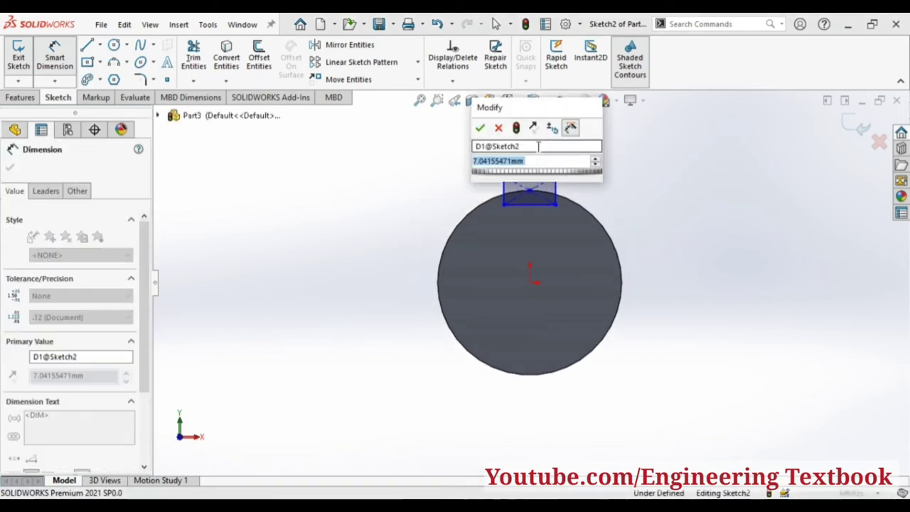
text(8)
key(Return)
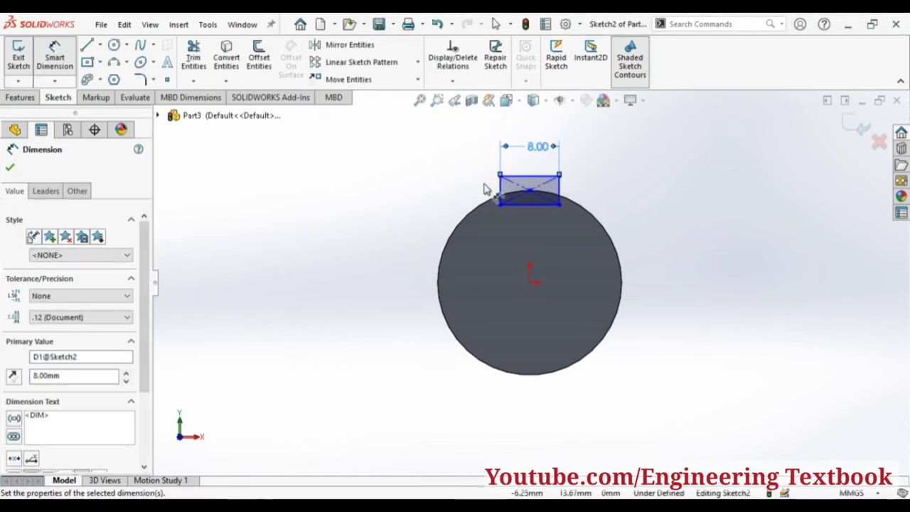
click(500, 188)
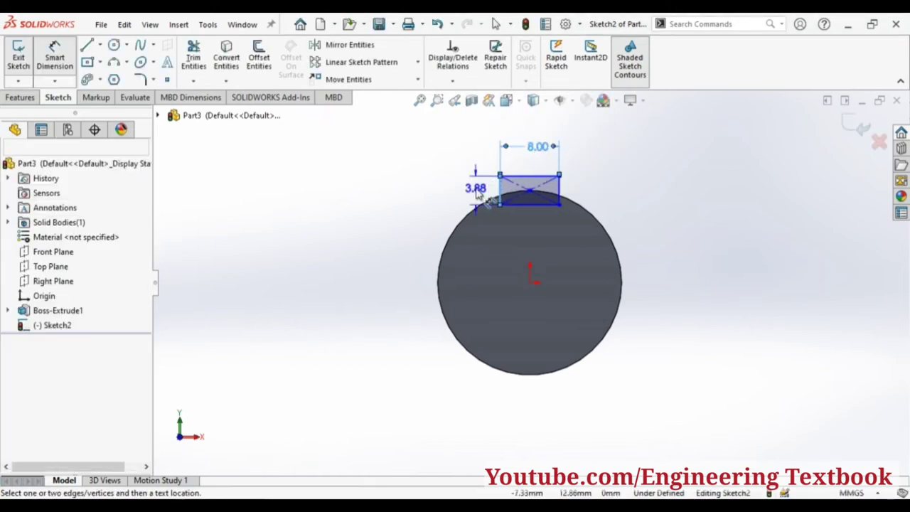
click(476, 195)
text(533587mm)
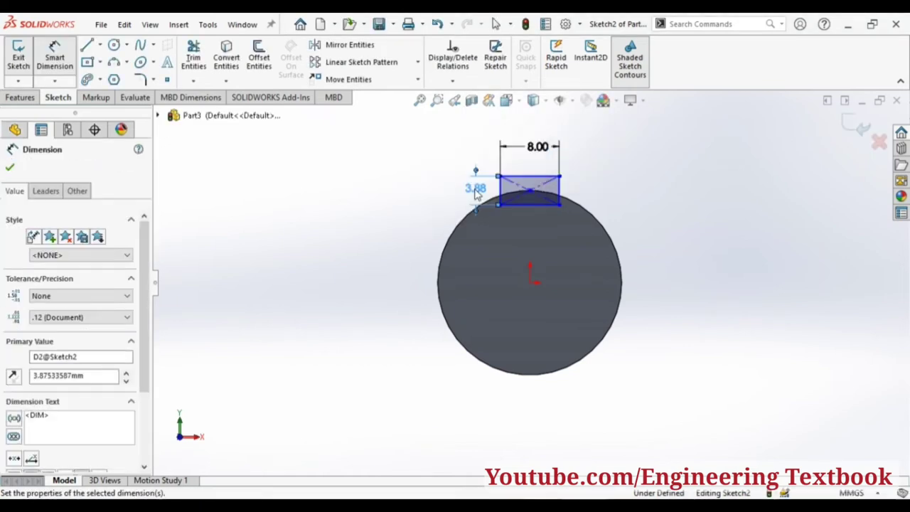
key(Return)
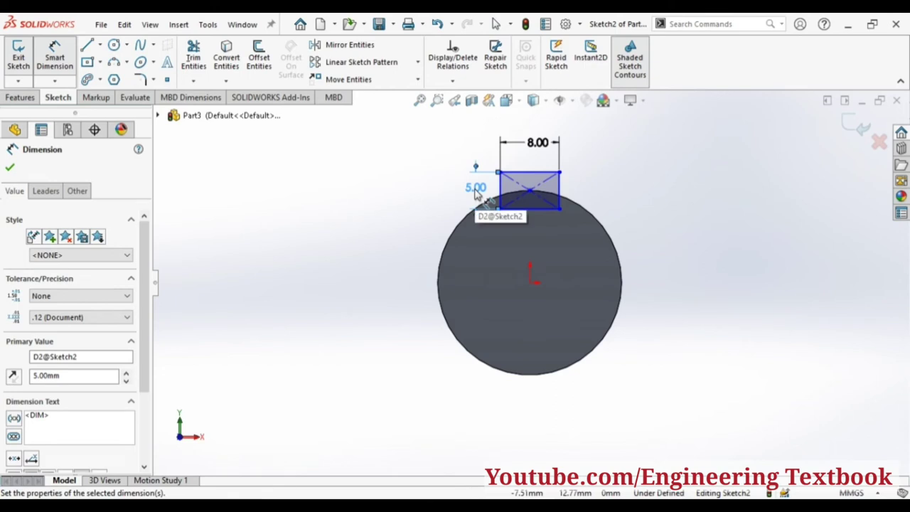
click(301, 173)
click(18, 57)
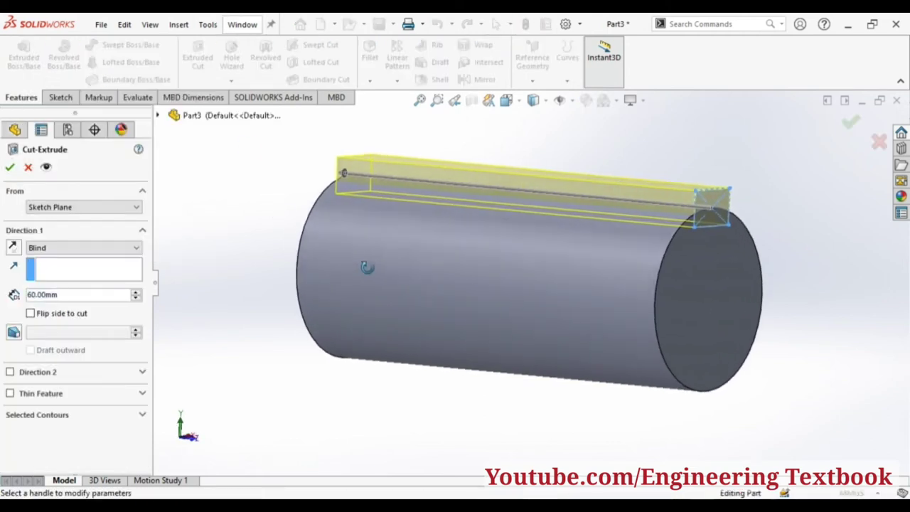
Cut the 8 × 5 mm keyway 50 mm along the shaft and inspect the slot.
middle_drag(367, 268, 333, 290)
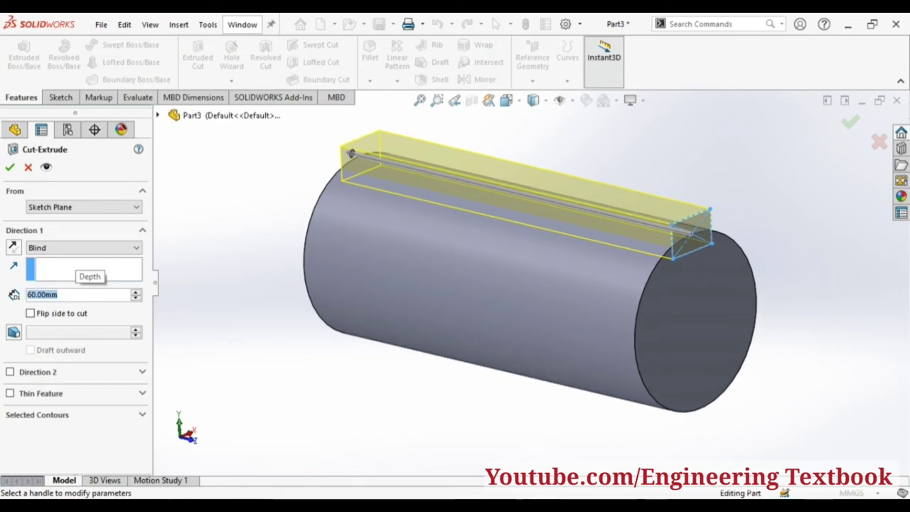
text(50)
key(Return)
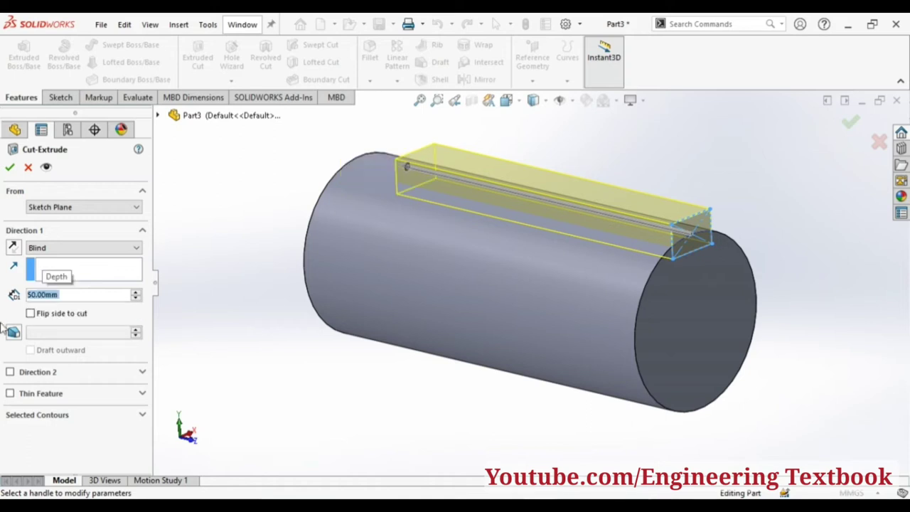
click(10, 168)
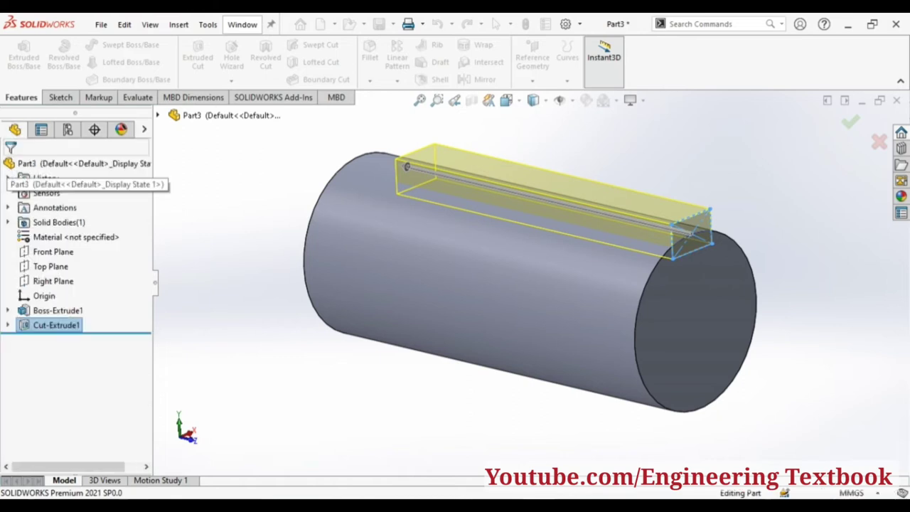
click(273, 320)
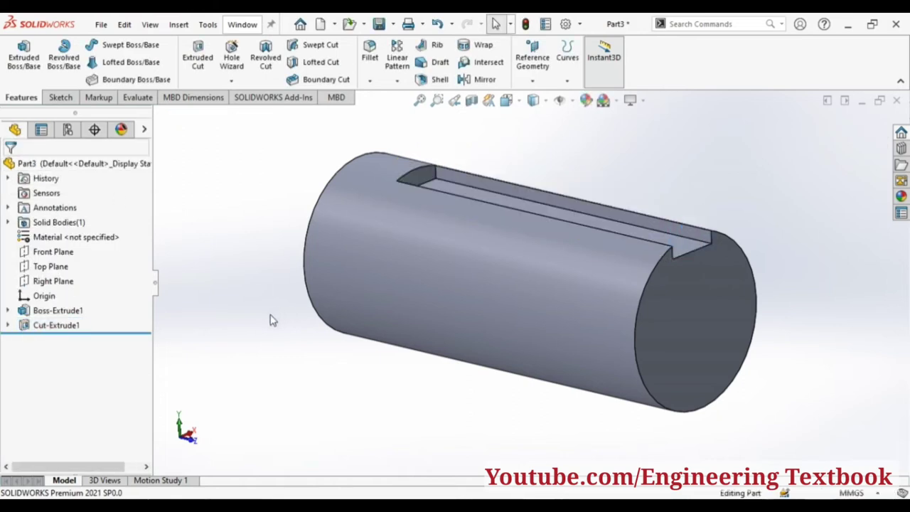
middle_drag(250, 266, 242, 307)
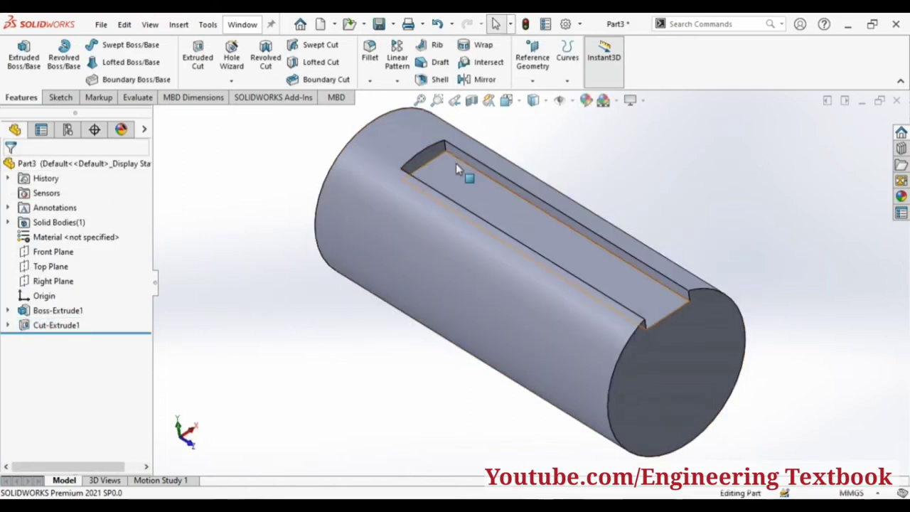
scroll(442, 160, down, 3)
scroll(442, 161, down, 2)
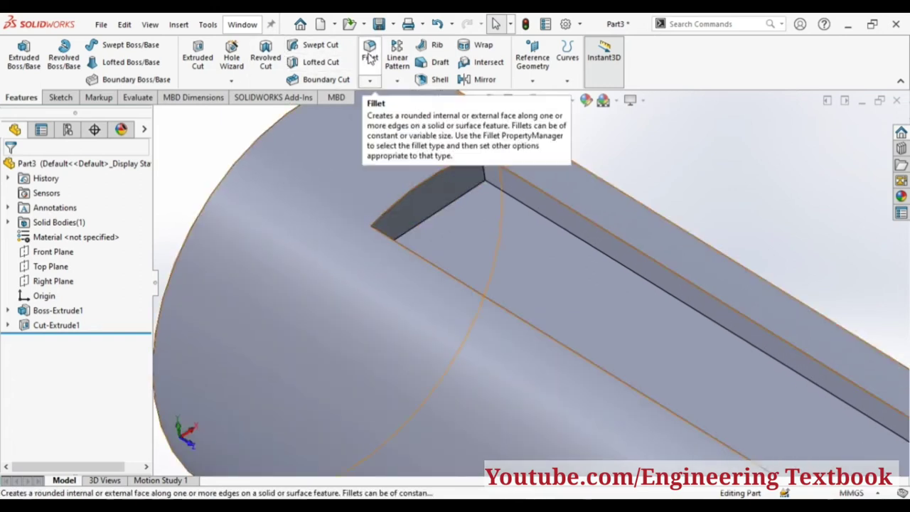
Round both closed-end edges of the keyway slot with a 2 mm fillet.
click(483, 169)
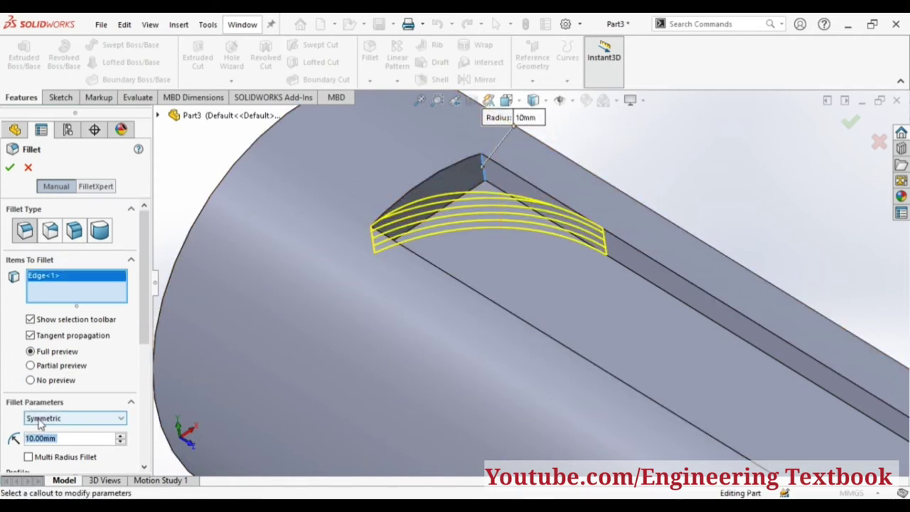
text(2)
key(Return)
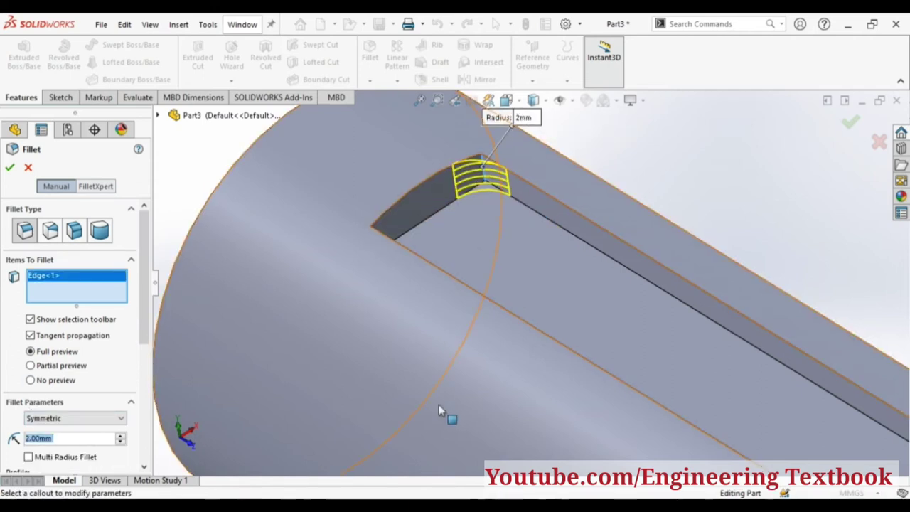
scroll(435, 377, up, 3)
middle_drag(704, 178, 494, 243)
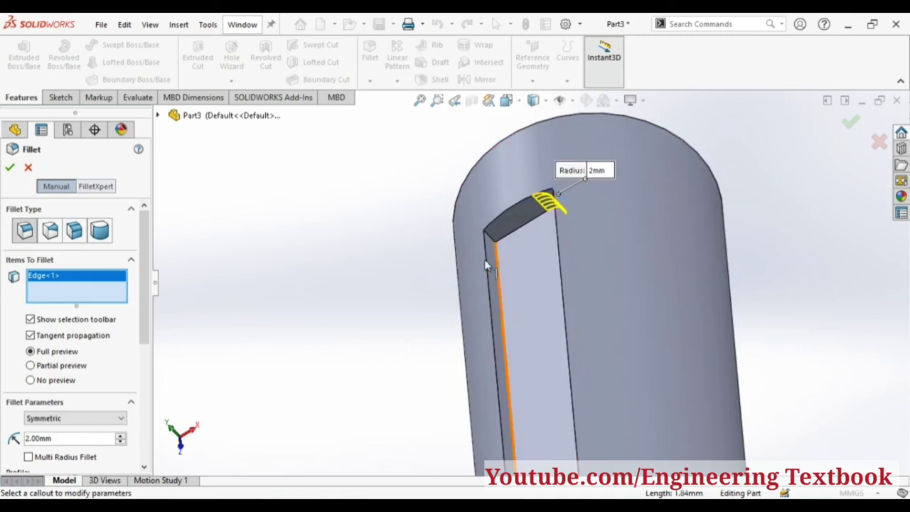
click(496, 245)
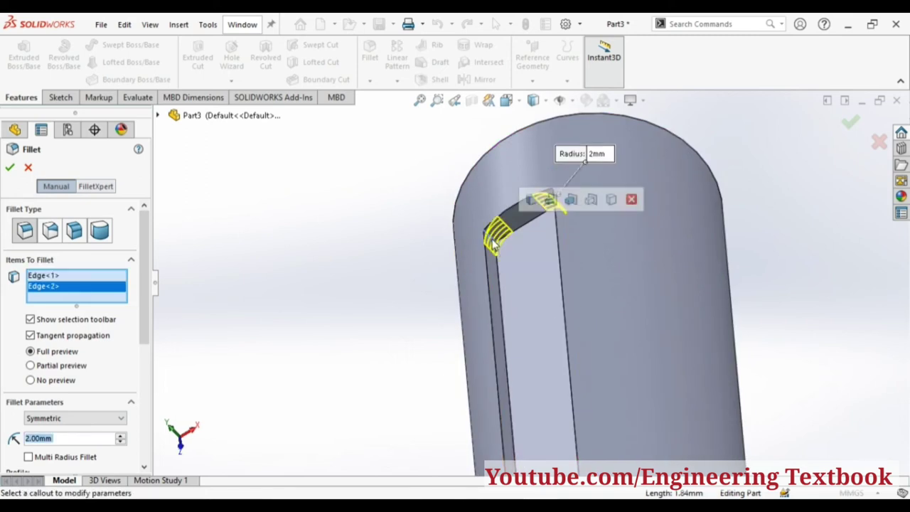
click(9, 169)
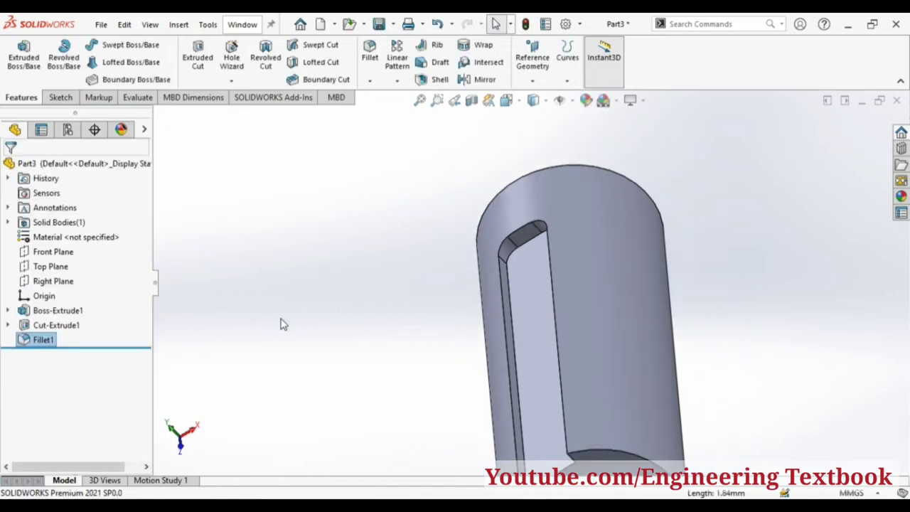
Orbit the shaft to bring its plain end face into view.
mouse_move(280, 321)
middle_down()
mouse_move(355, 305)
mouse_move(370, 269)
middle_up()
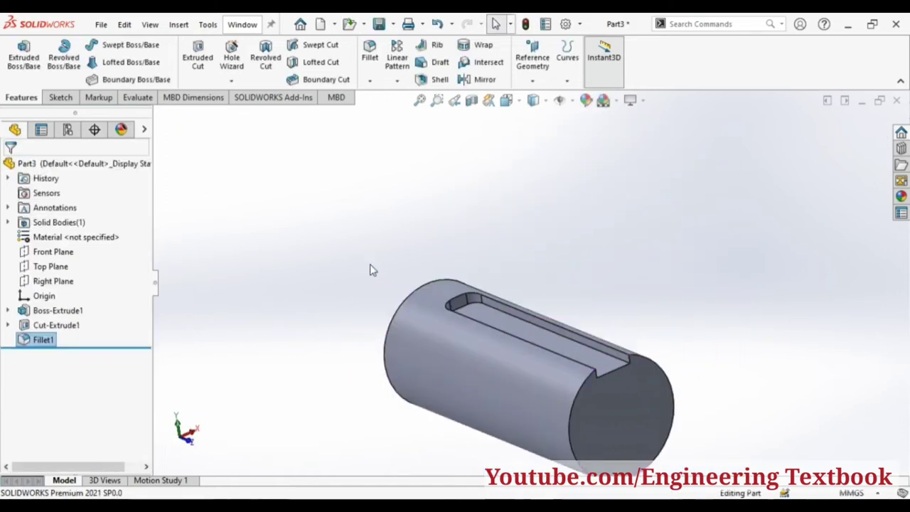
scroll(351, 343, down, 3)
scroll(351, 343, up, 4)
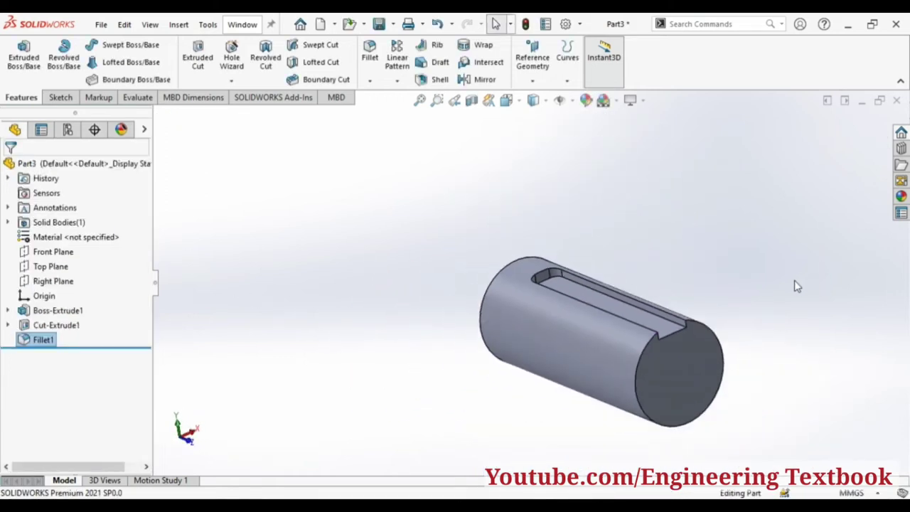
mouse_move(797, 285)
middle_down()
mouse_move(721, 358)
mouse_move(648, 456)
mouse_move(707, 249)
middle_up()
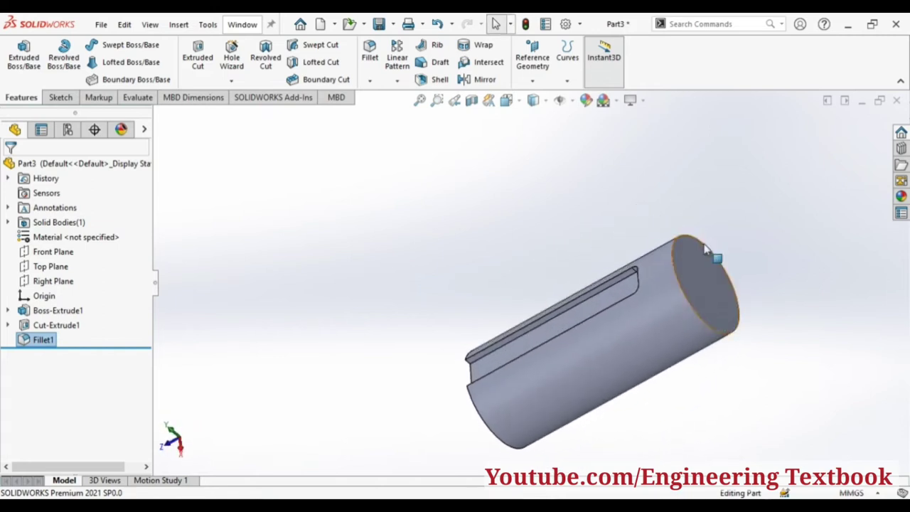
Bevel the shaft's plain-end circular edge with a 2 mm × 45° chamfer.
click(370, 80)
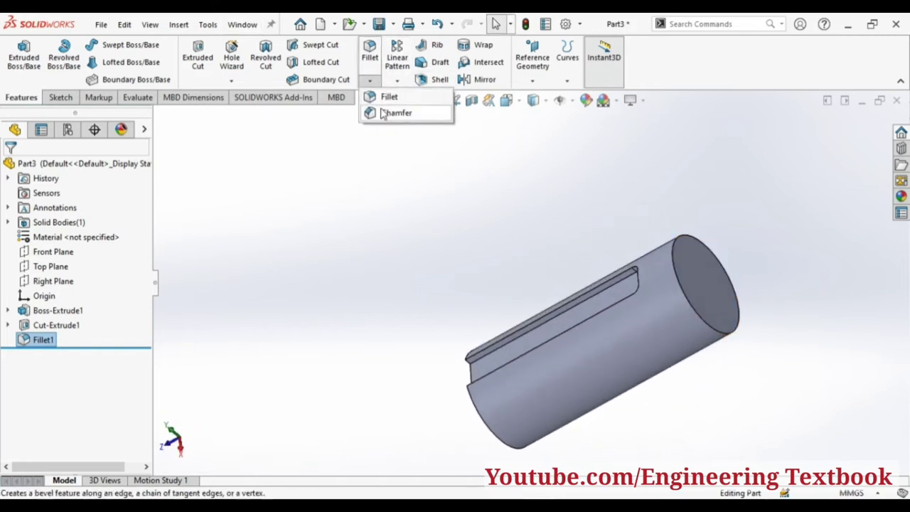
click(693, 326)
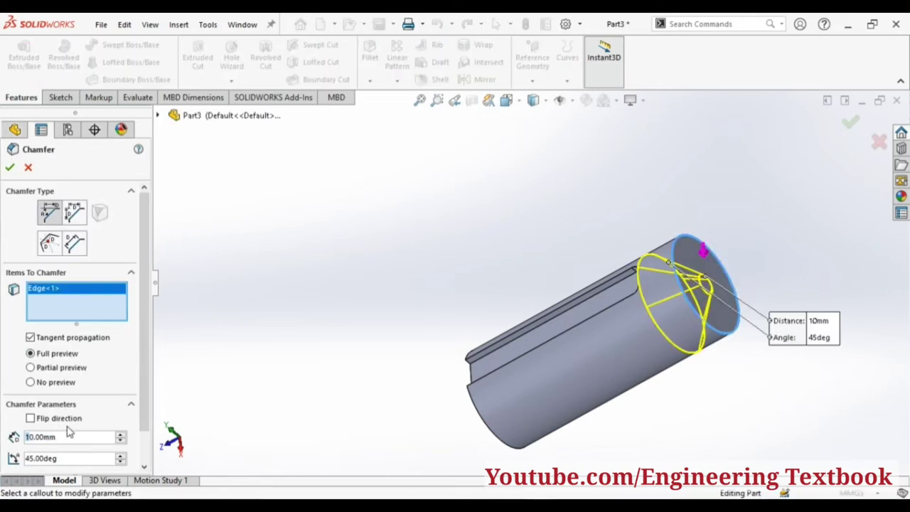
text(4)
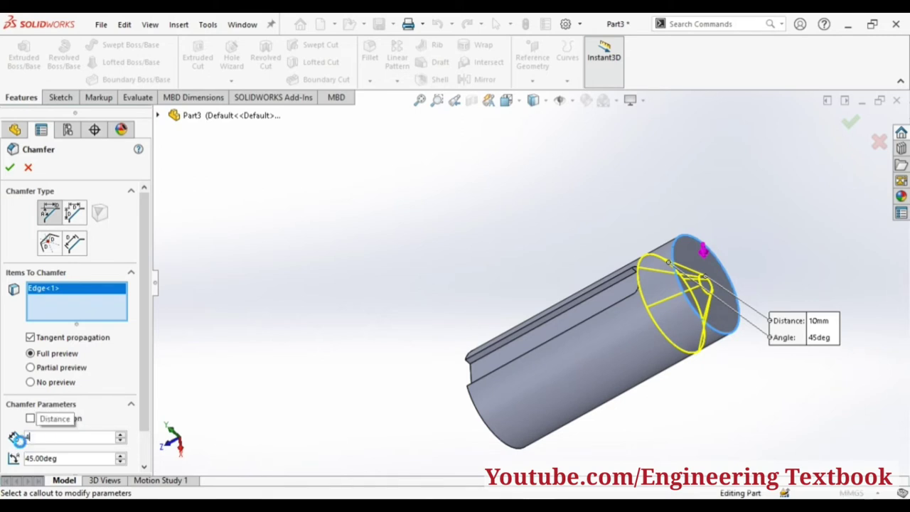
key(Return)
text(2)
key(Return)
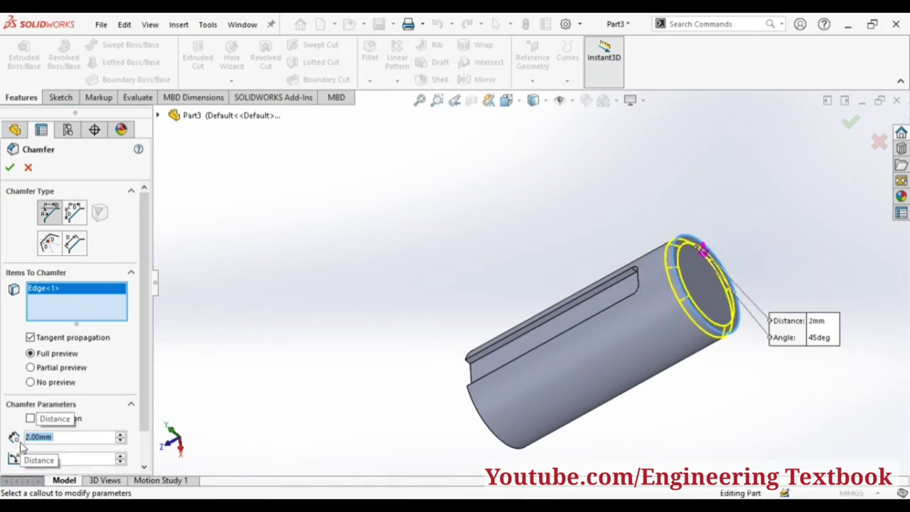
text(1)
key(Return)
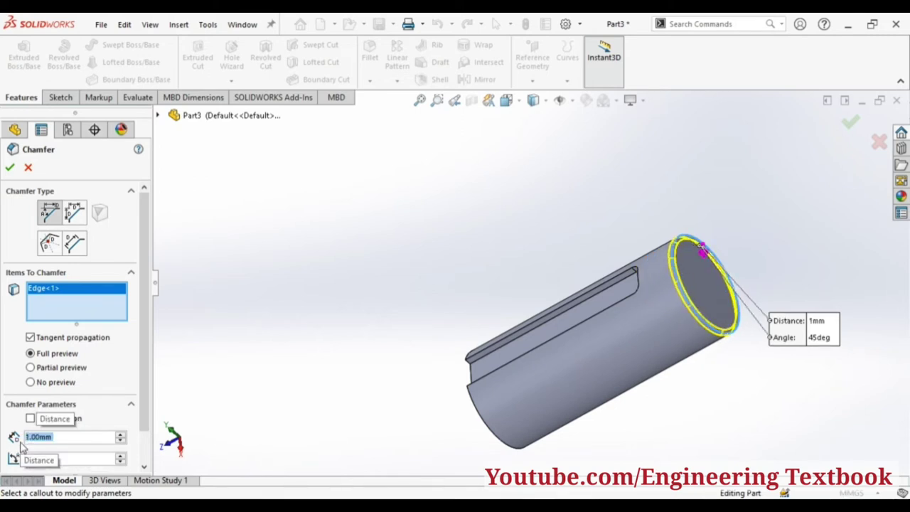
text(2)
key(Return)
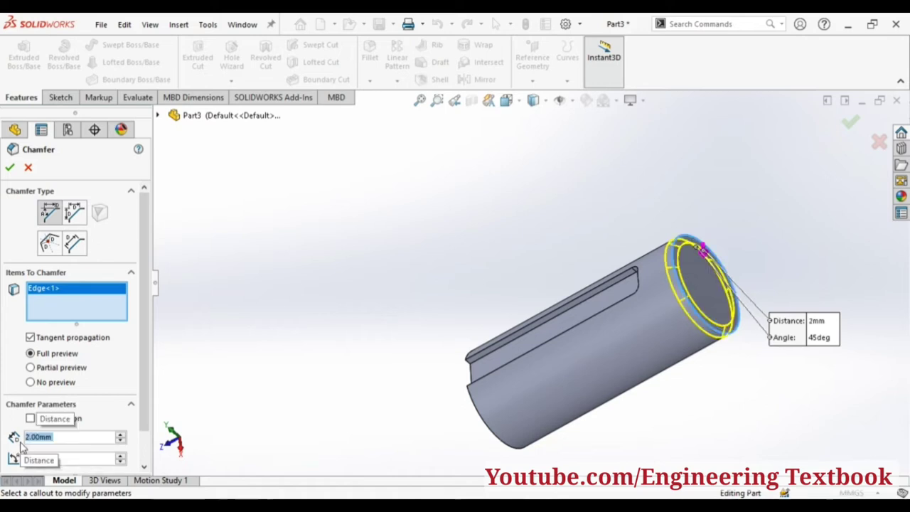
click(9, 168)
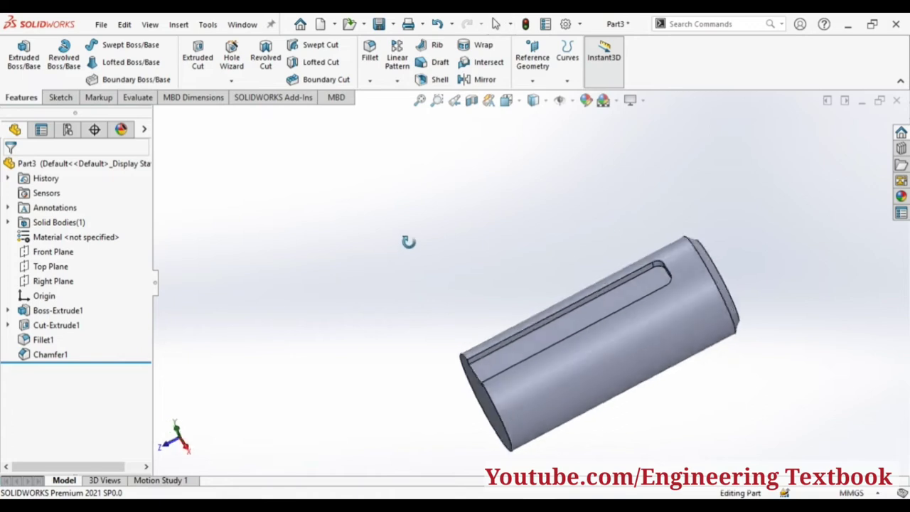
Orbit the shaft to inspect it, then create a new empty part, Part4.
middle_drag(408, 242, 446, 230)
mouse_move(408, 380)
middle_down()
mouse_move(349, 315)
mouse_move(287, 382)
mouse_move(377, 360)
mouse_move(417, 396)
mouse_move(389, 372)
middle_up()
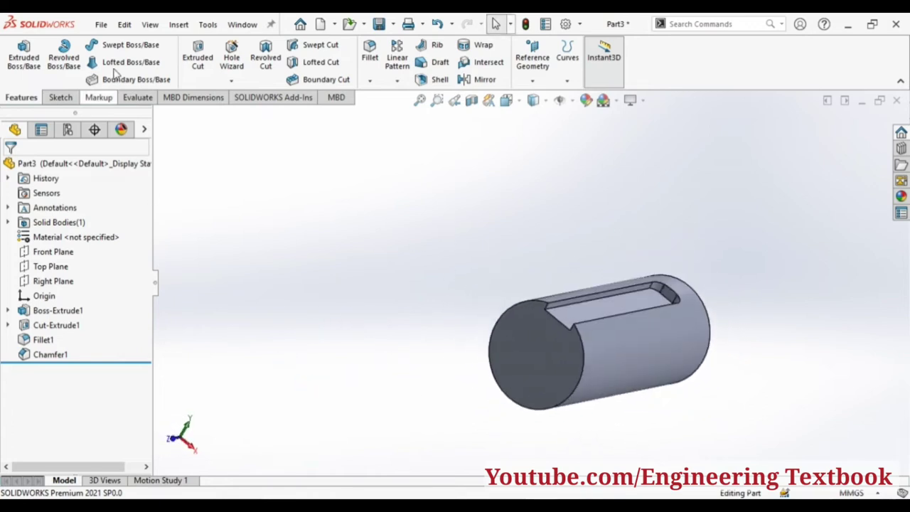
click(104, 26)
click(116, 45)
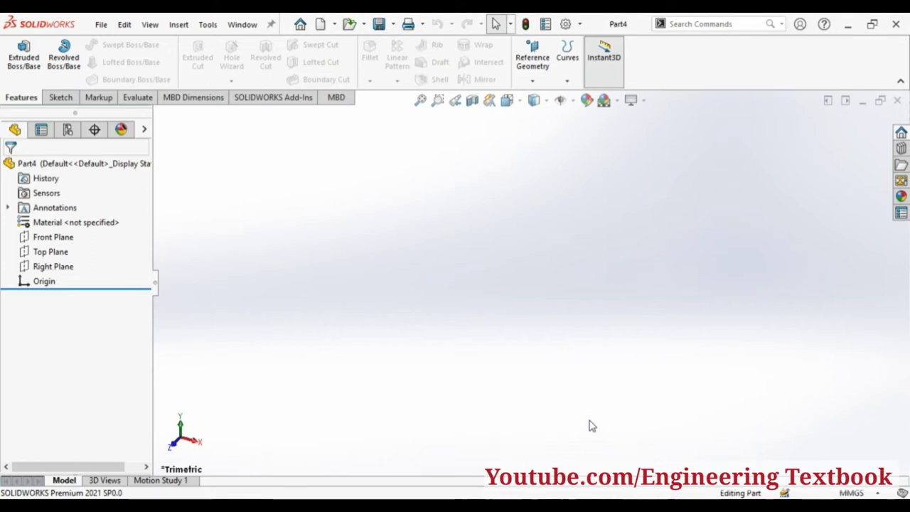
Save Part3 as 'shaft' in the jaw coupling folder and close it.
click(487, 432)
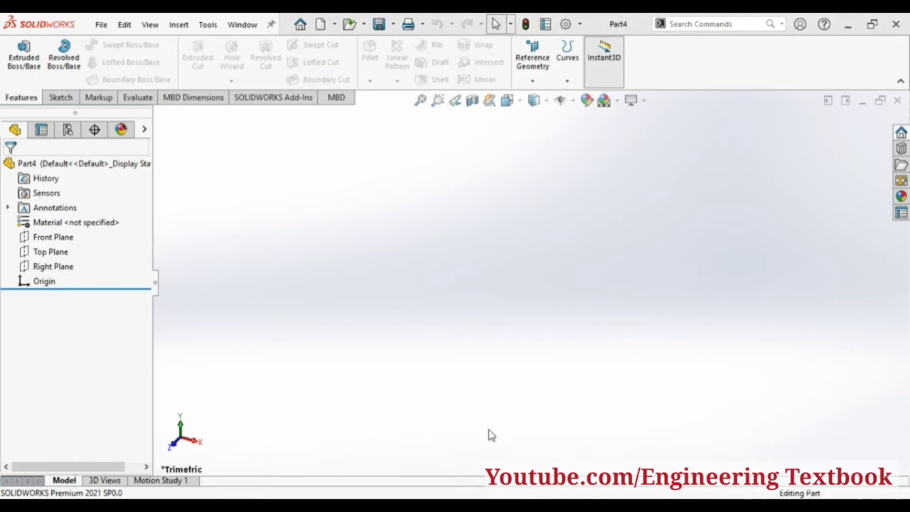
click(101, 24)
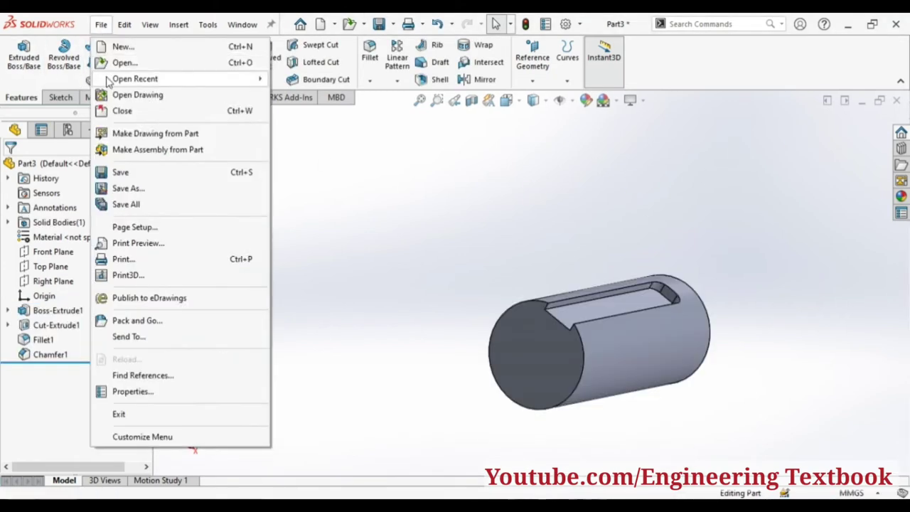
click(121, 191)
text(shaft)
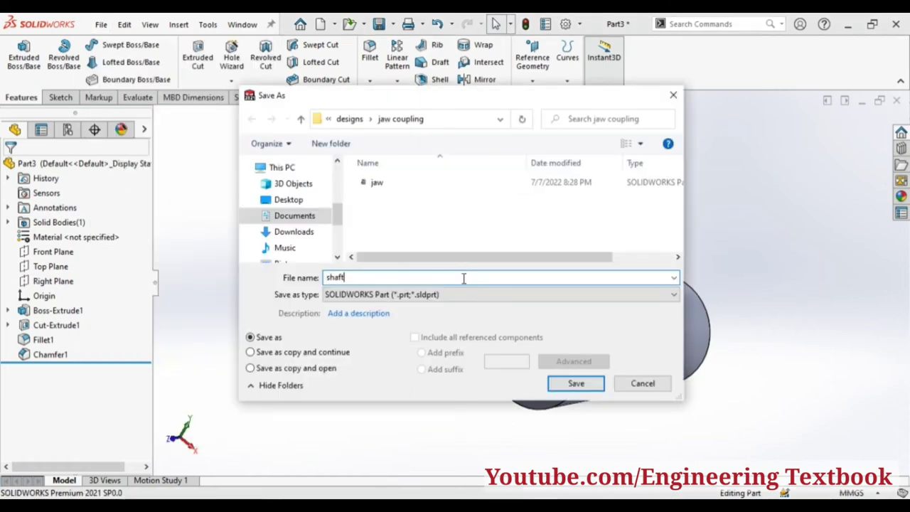
key(Return)
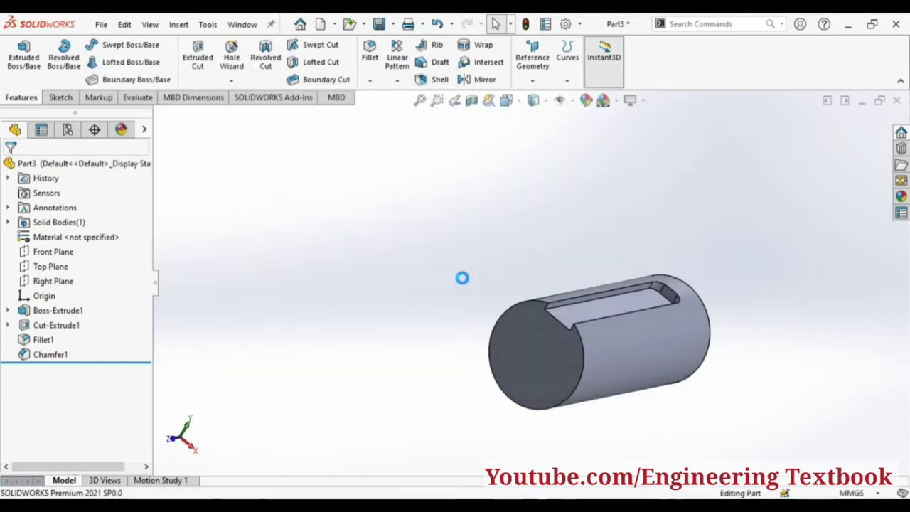
click(897, 102)
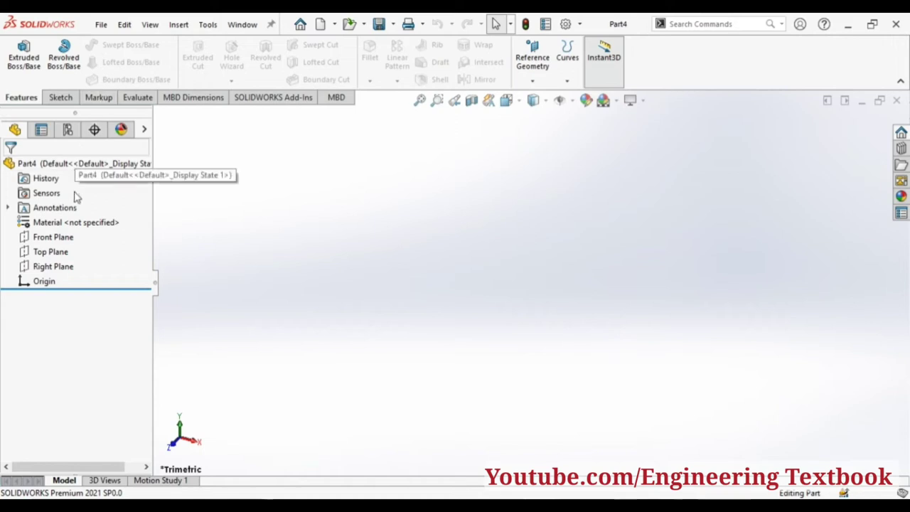
Sketch a center rectangle at the origin on the Front Plane.
click(68, 237)
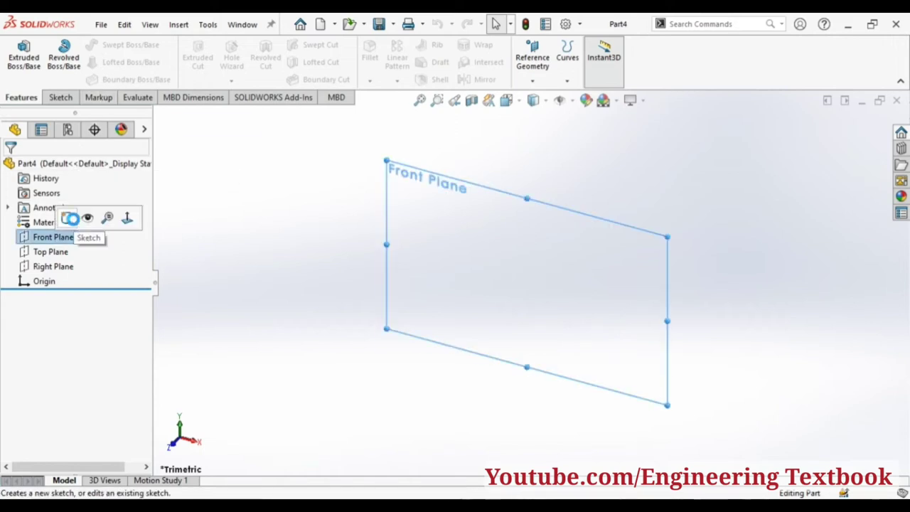
click(66, 217)
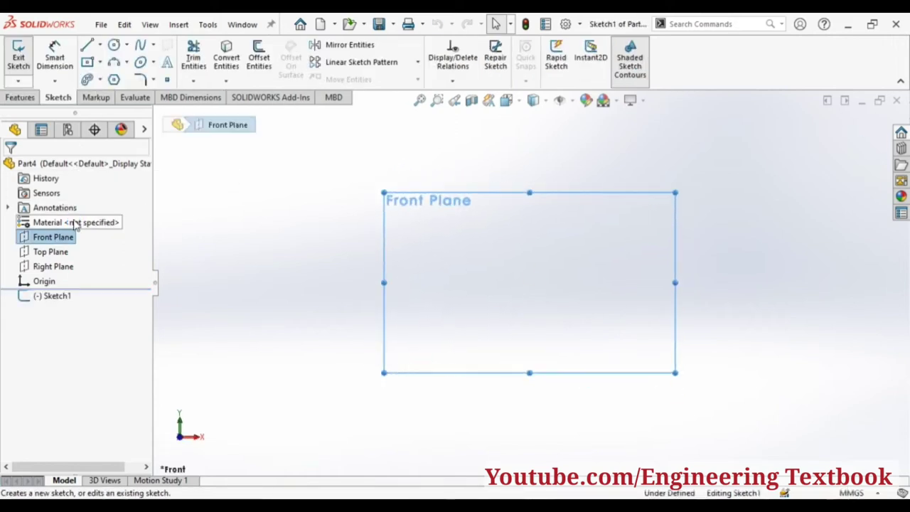
click(89, 63)
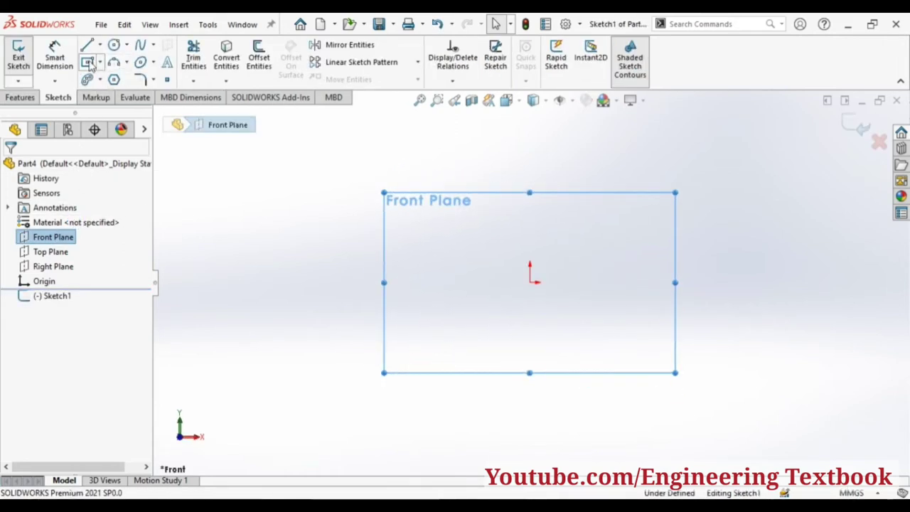
click(530, 282)
click(574, 312)
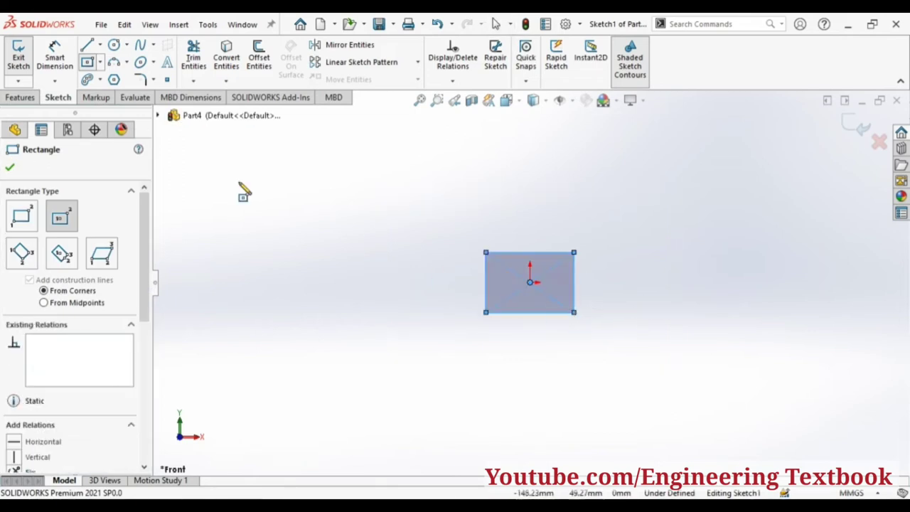
Dimension the rectangle to 8 mm wide and 5 mm high.
click(54, 59)
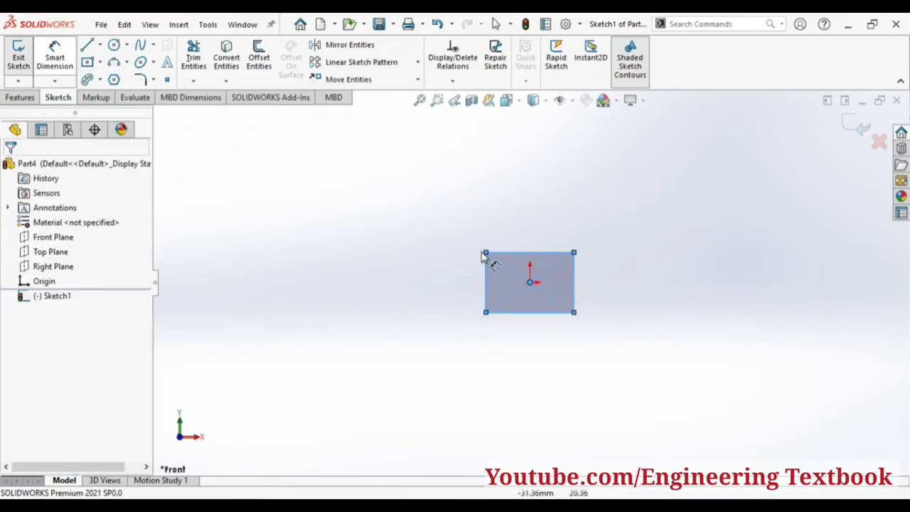
click(526, 253)
click(530, 240)
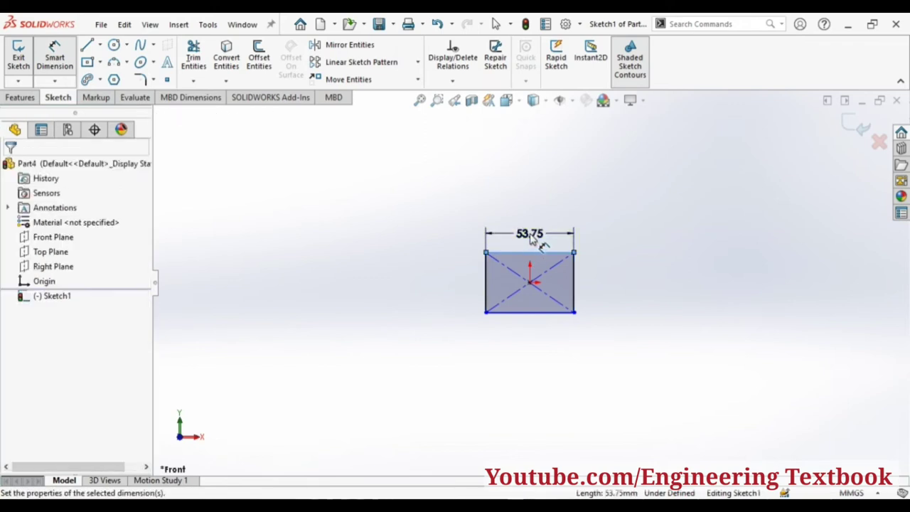
text(8)
key(Return)
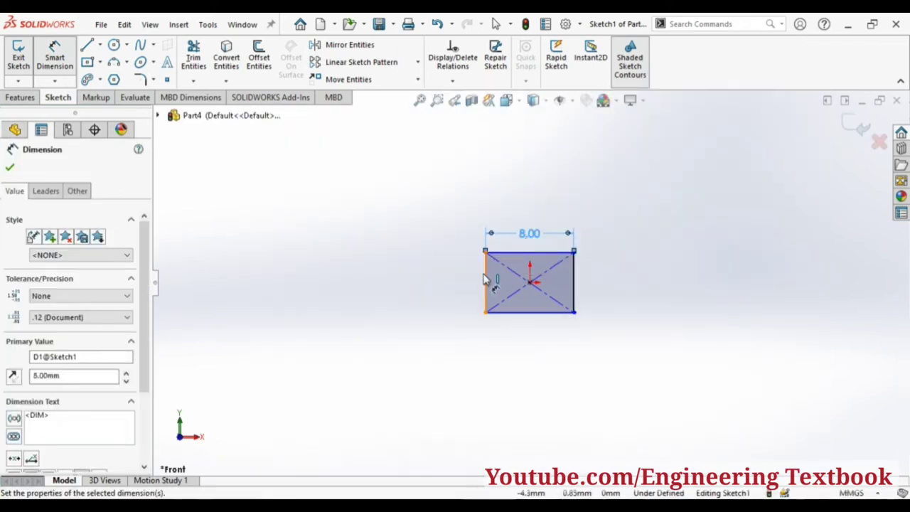
click(486, 280)
click(466, 280)
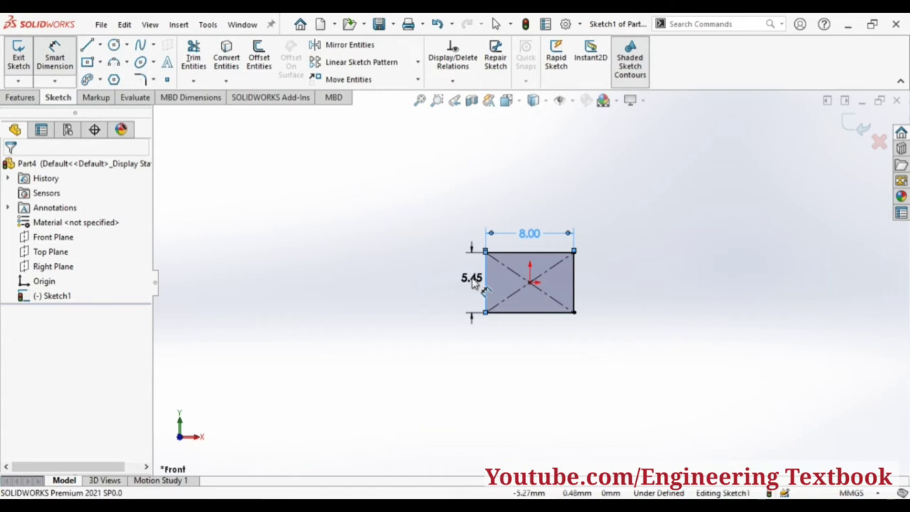
text(5.00mm)
key(Return)
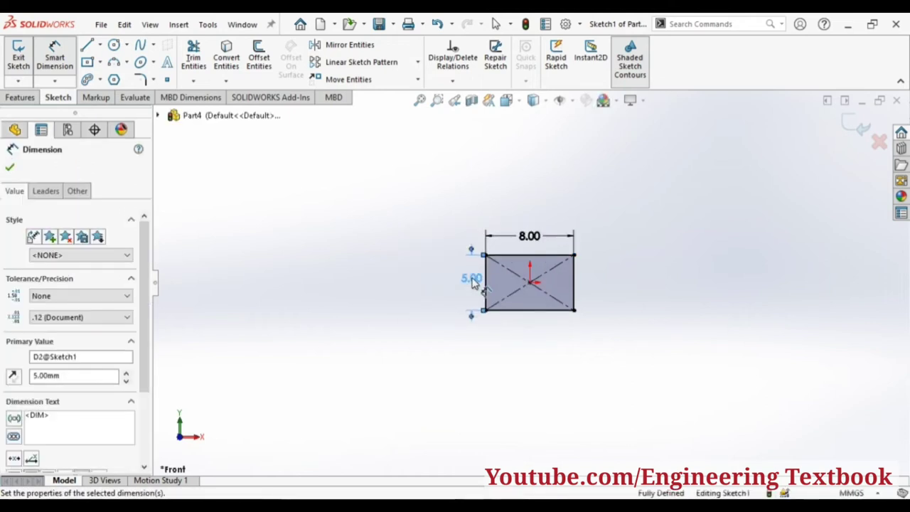
click(10, 169)
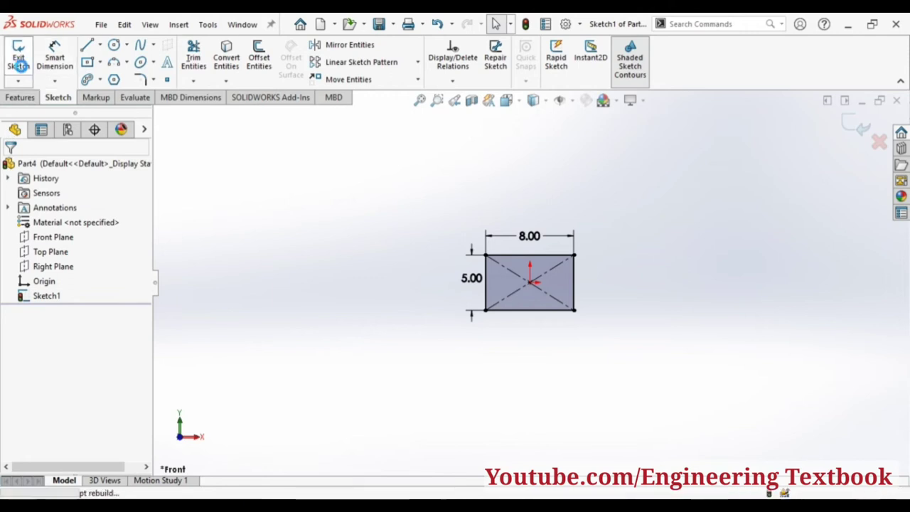
Extrude the 8 × 5 rectangle 60 mm into a key bar.
click(22, 64)
click(23, 57)
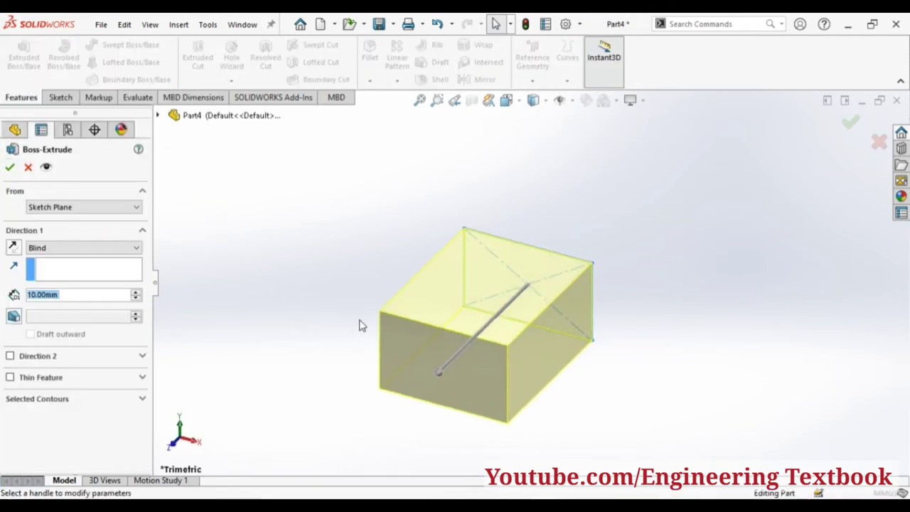
text(60)
key(Return)
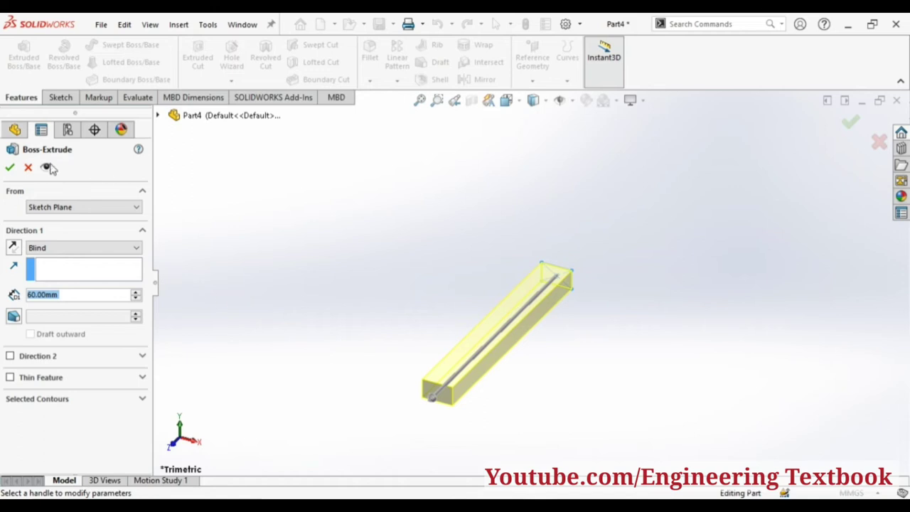
click(10, 167)
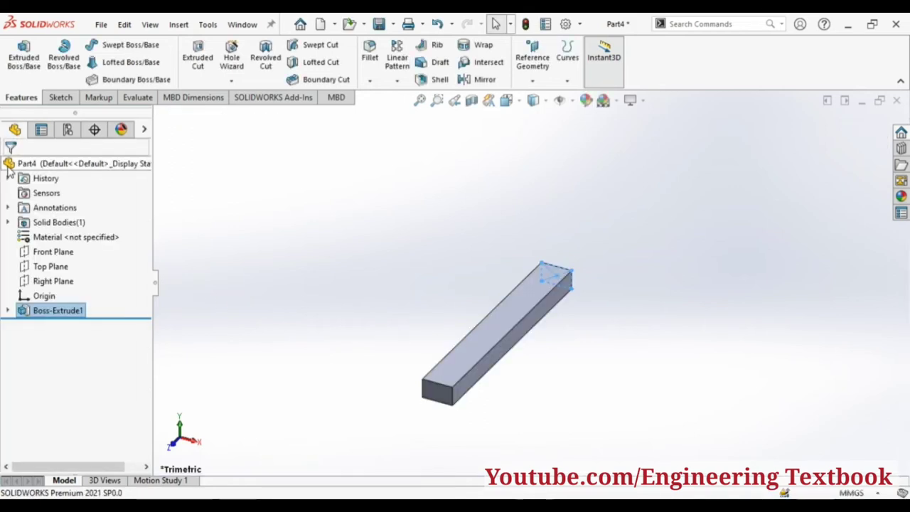
mouse_move(290, 273)
middle_down()
mouse_move(305, 232)
mouse_move(232, 266)
mouse_move(263, 321)
mouse_move(321, 342)
mouse_move(269, 276)
middle_up()
Save the bar as 'key', close it, and bring up the new-document chooser.
click(101, 24)
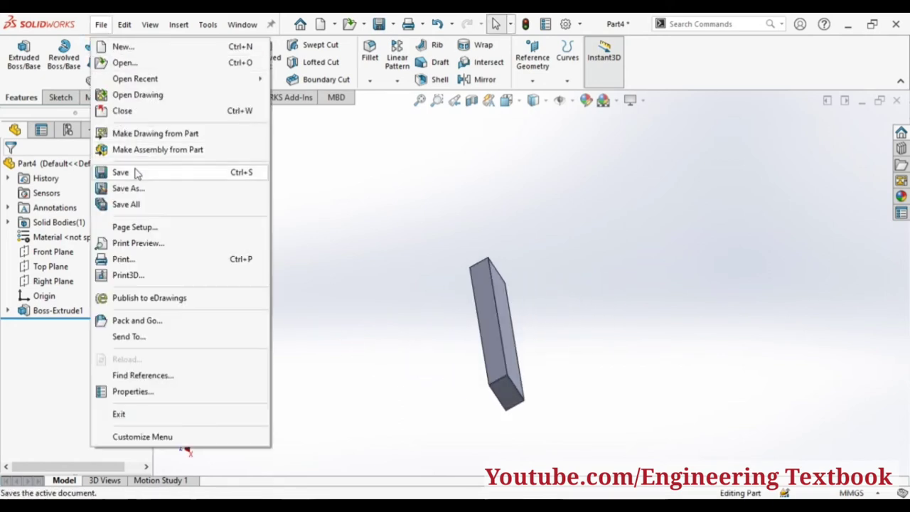
click(135, 186)
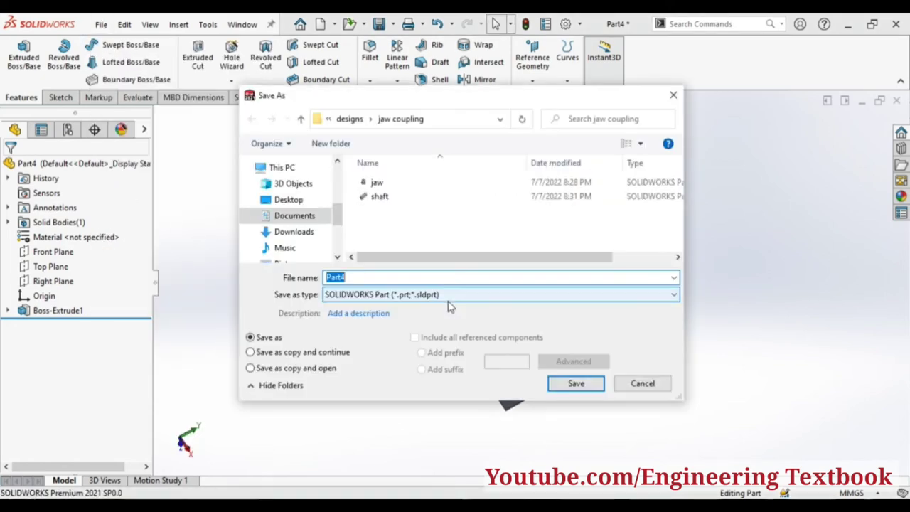
text(key)
key(Return)
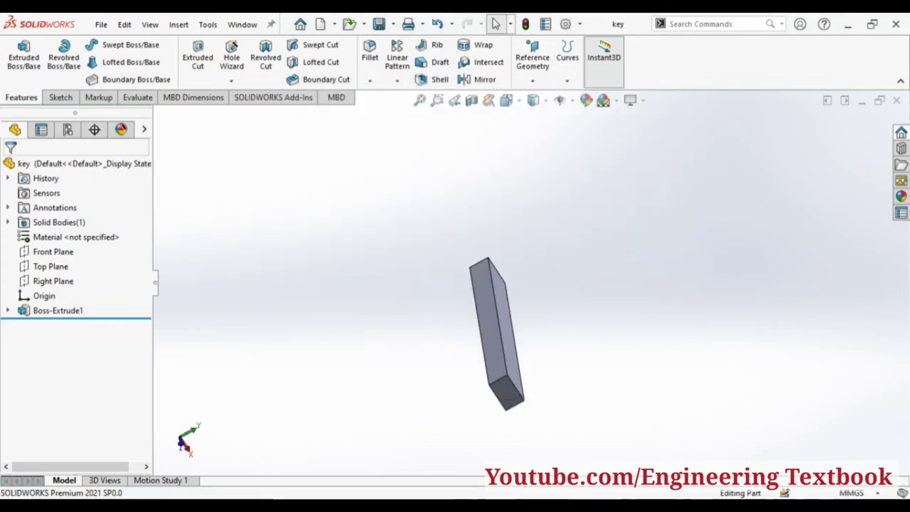
key(ctrl+w)
click(101, 25)
click(108, 44)
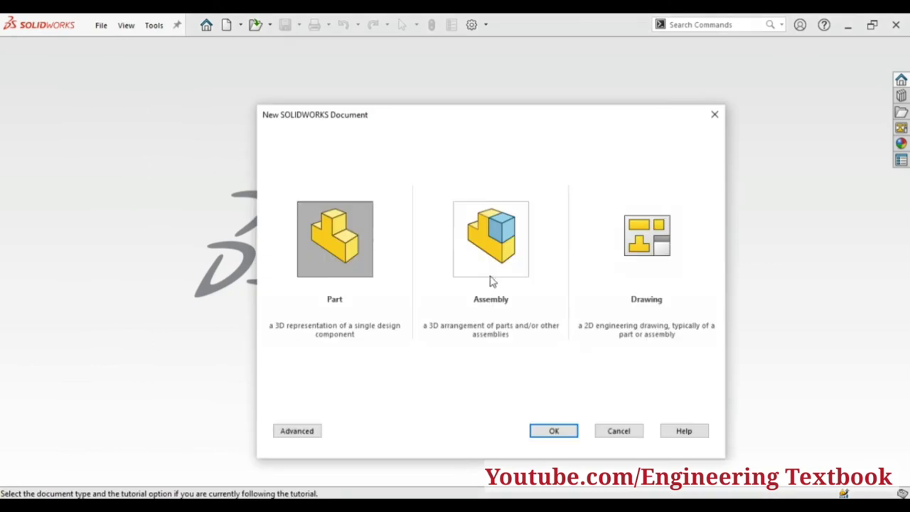
Create a new assembly and place the jaw part, rotated three 90° steps.
click(492, 282)
click(555, 427)
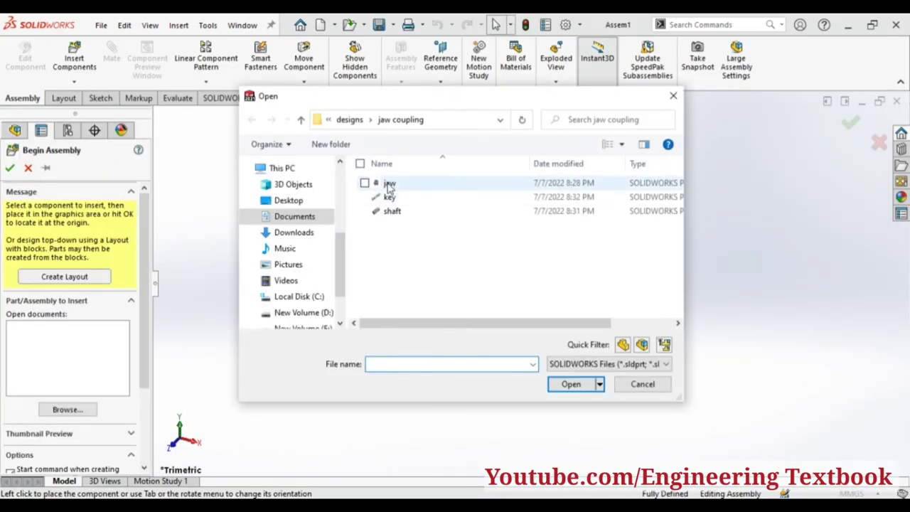
click(388, 183)
click(567, 385)
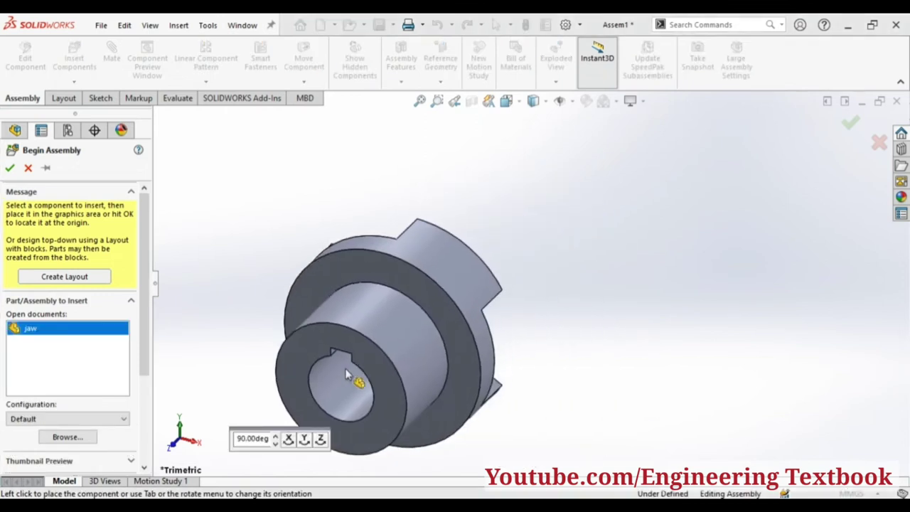
click(305, 440)
click(304, 440)
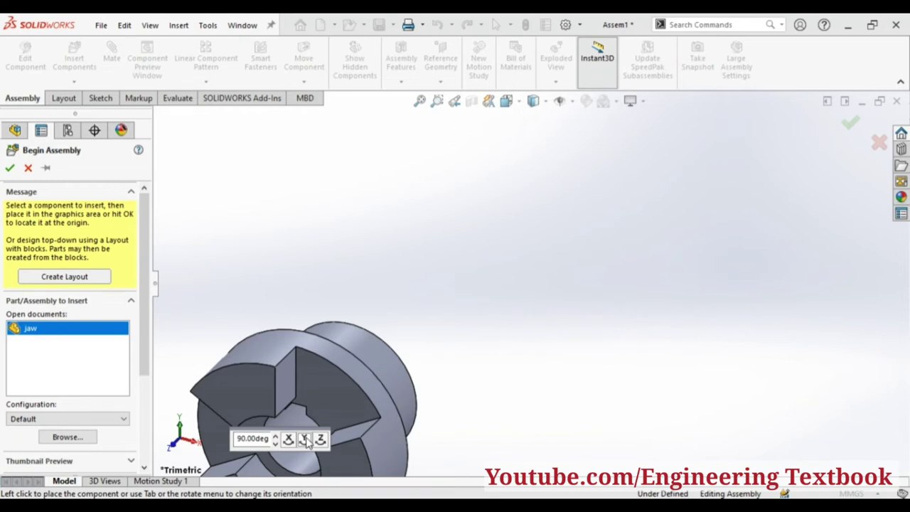
click(304, 440)
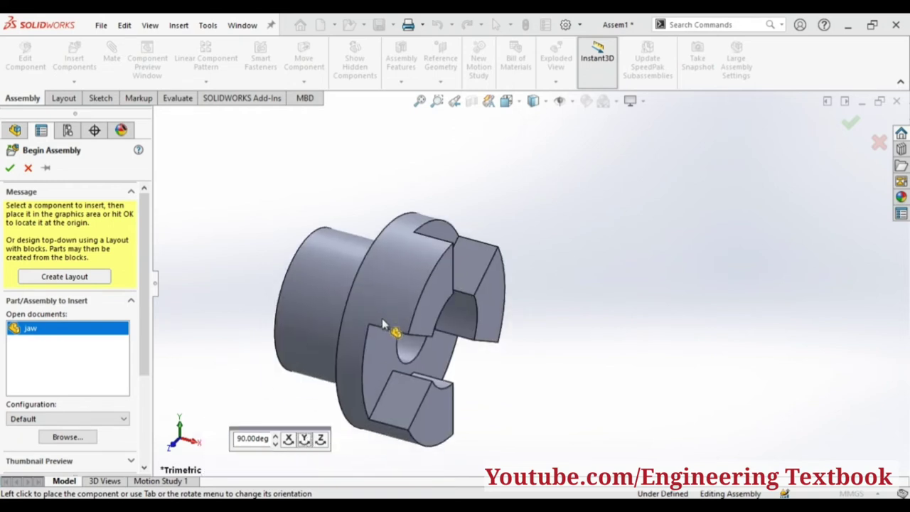
click(392, 315)
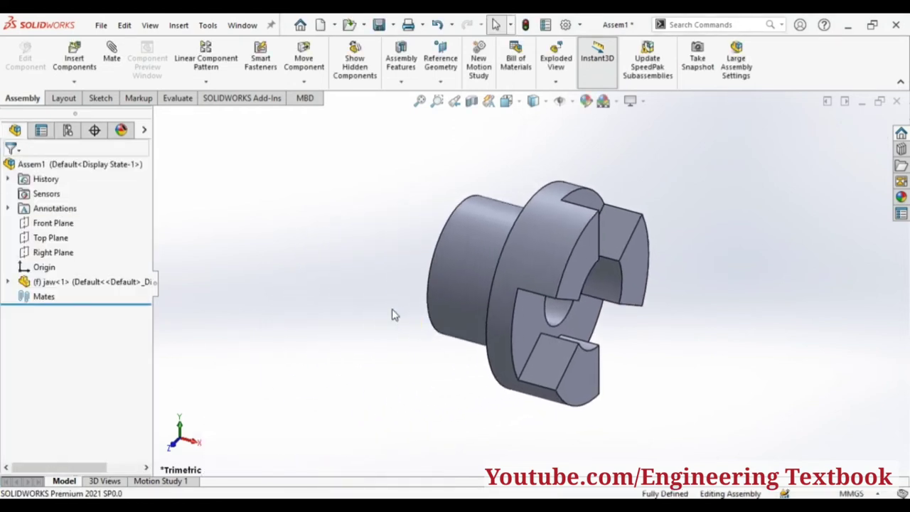
Insert a second copy of the jaw part for placement.
click(91, 60)
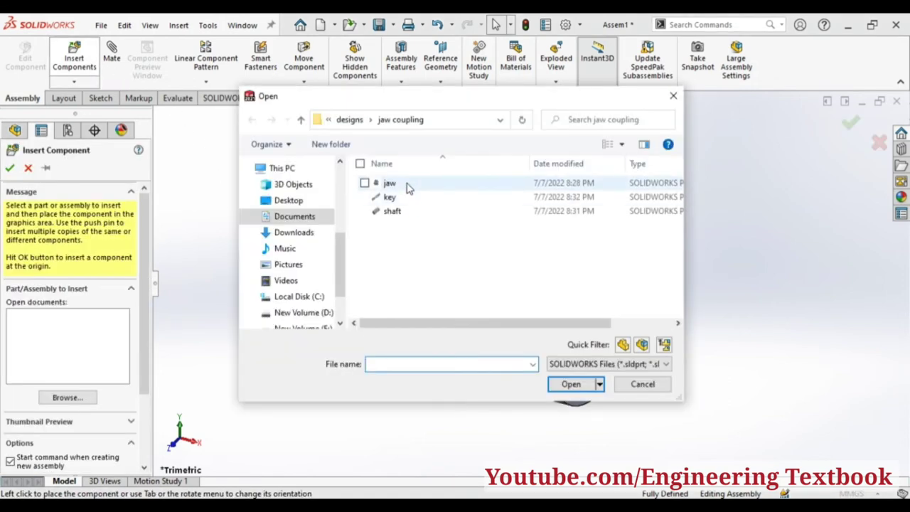
click(390, 184)
click(571, 384)
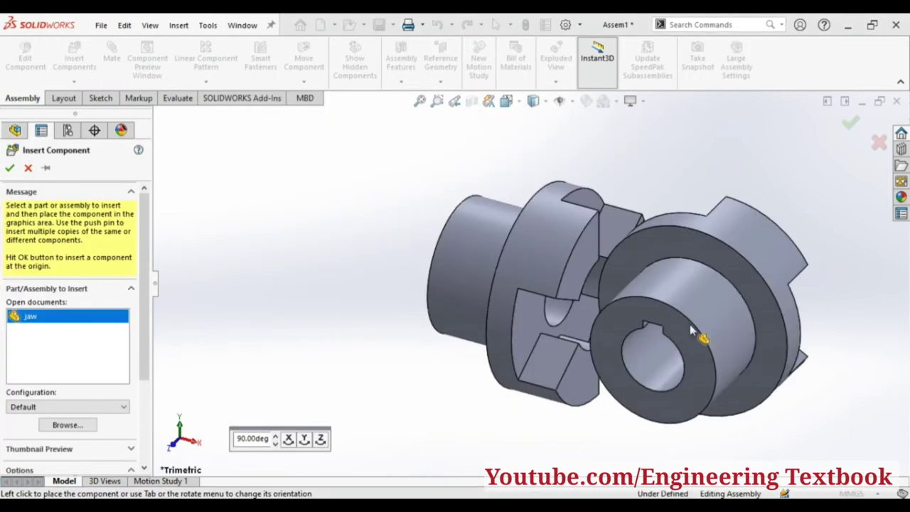
Place jaw<2> beside jaw<1> and mate their jaw faces coincident to interlock them.
click(304, 440)
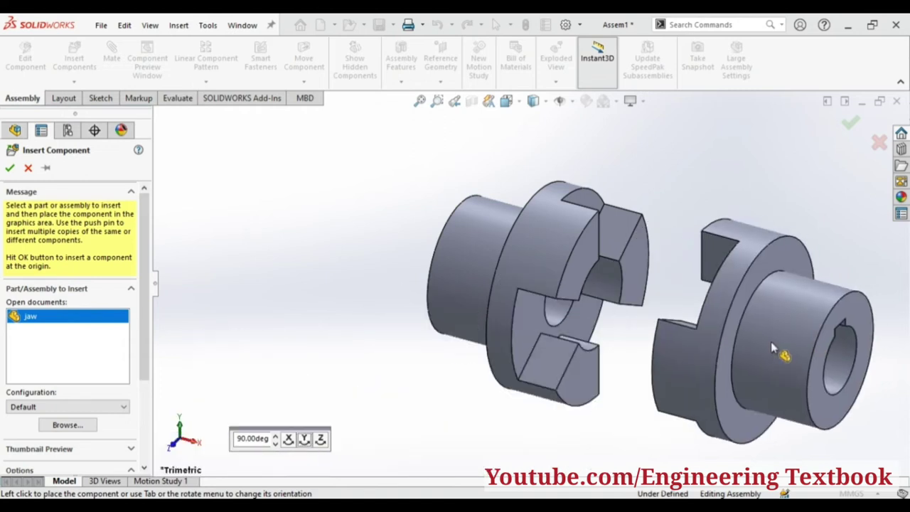
click(771, 341)
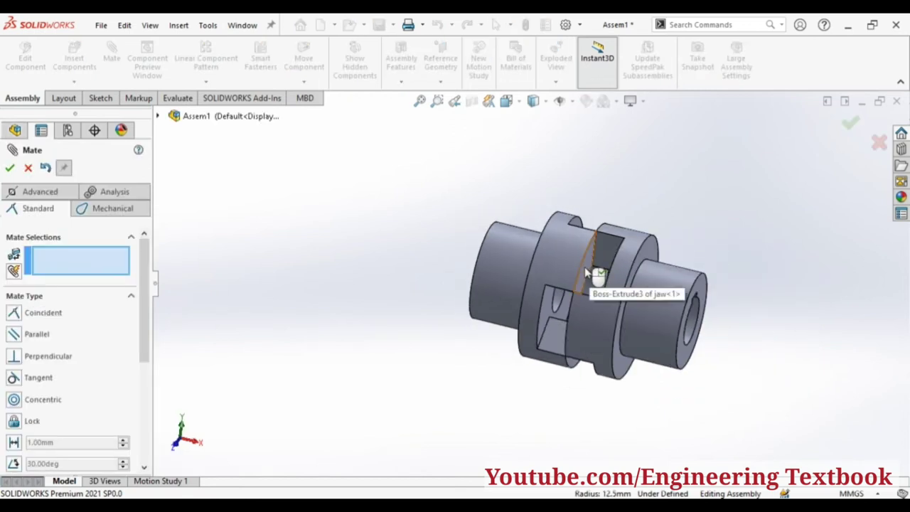
click(590, 273)
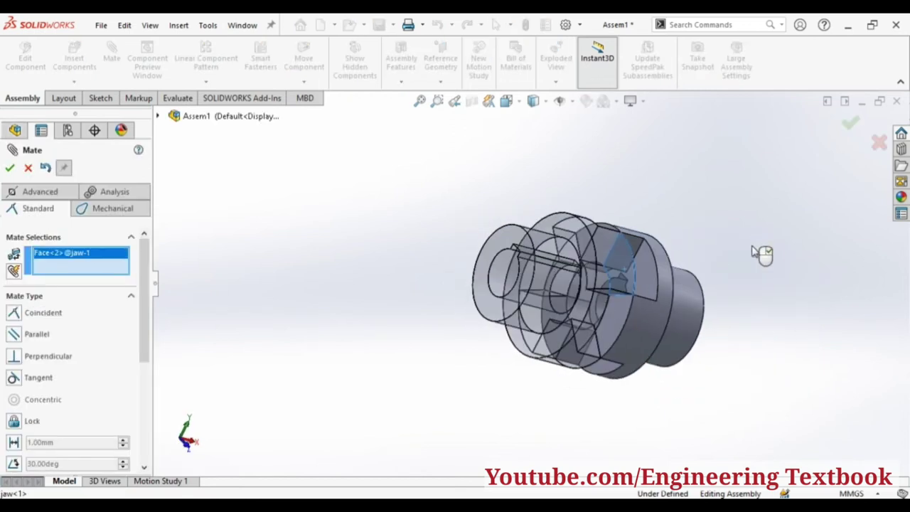
click(642, 261)
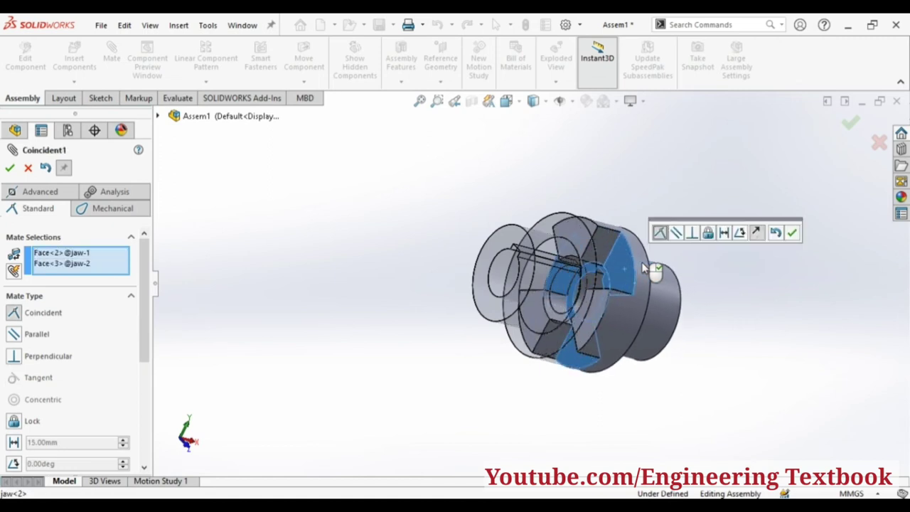
key(Return)
mouse_move(751, 258)
middle_down()
mouse_move(619, 222)
mouse_move(715, 230)
mouse_move(704, 228)
middle_up()
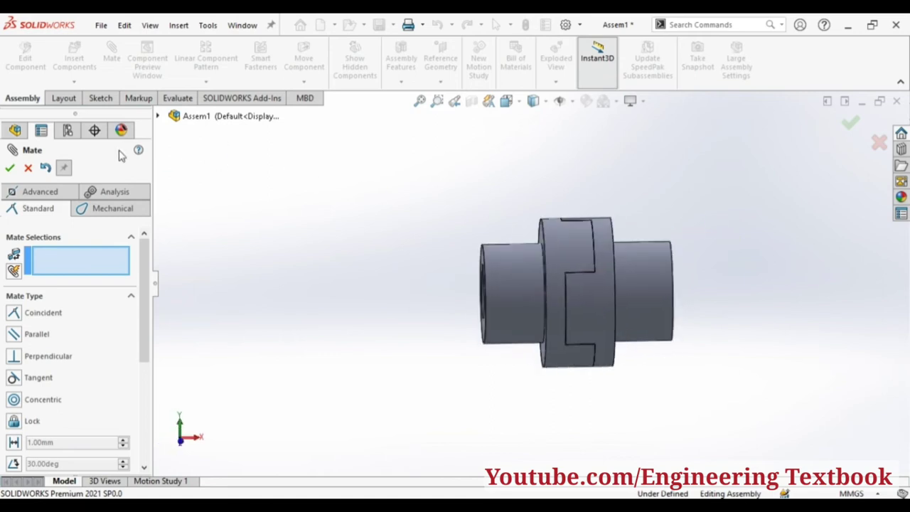
Insert shaft<1>, turn it side-on, place it beside the coupling, and view isometric.
click(10, 169)
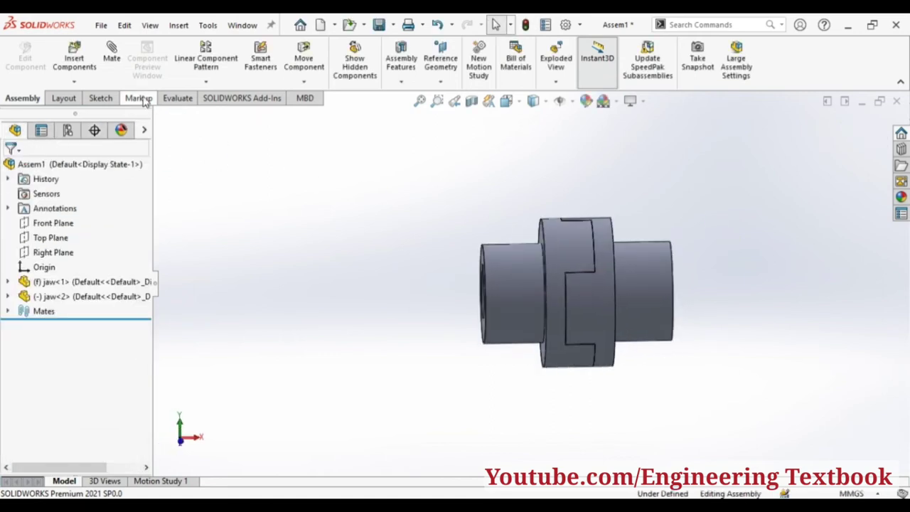
click(77, 63)
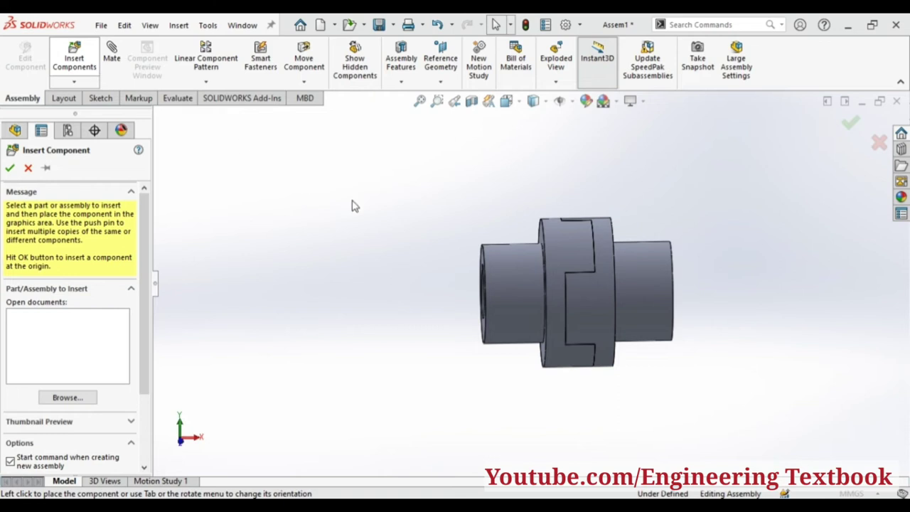
click(398, 211)
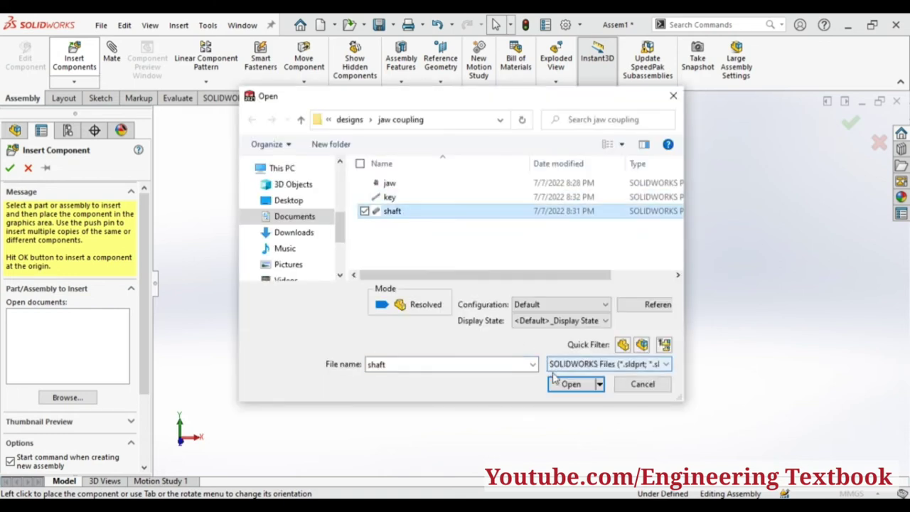
click(565, 384)
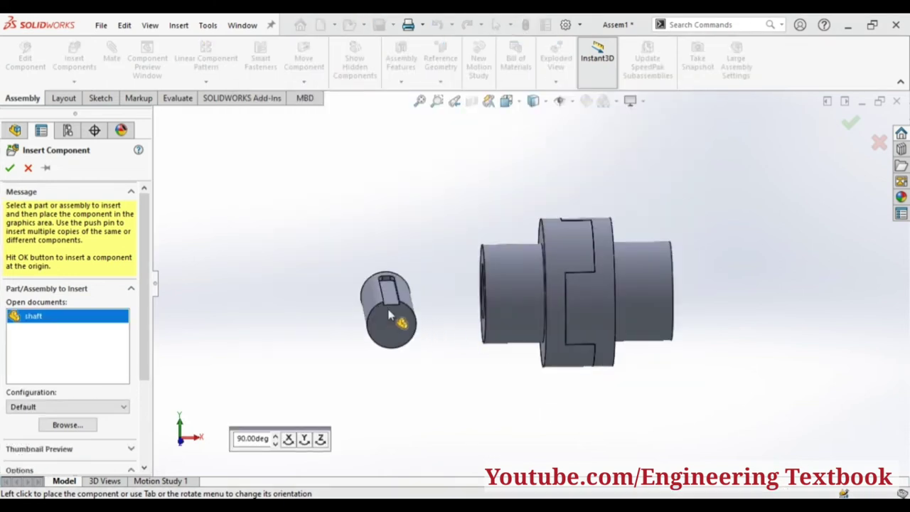
click(304, 440)
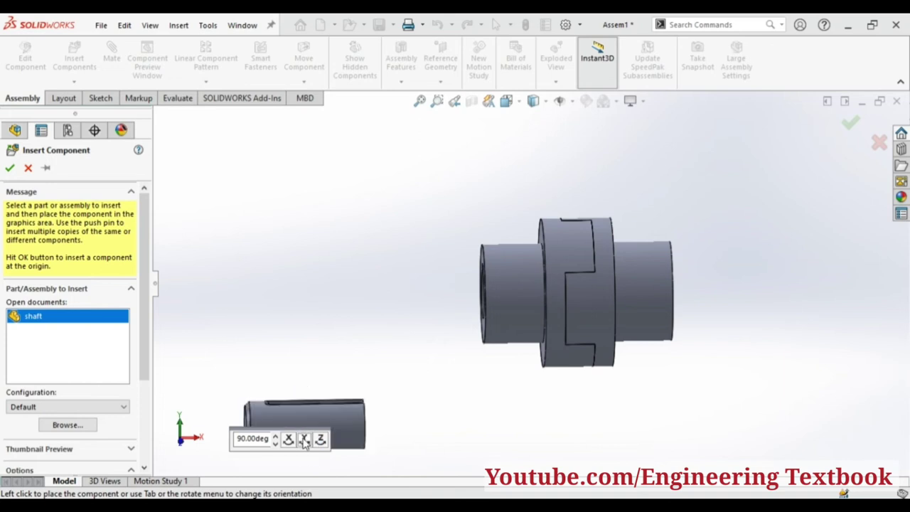
click(304, 439)
click(304, 439)
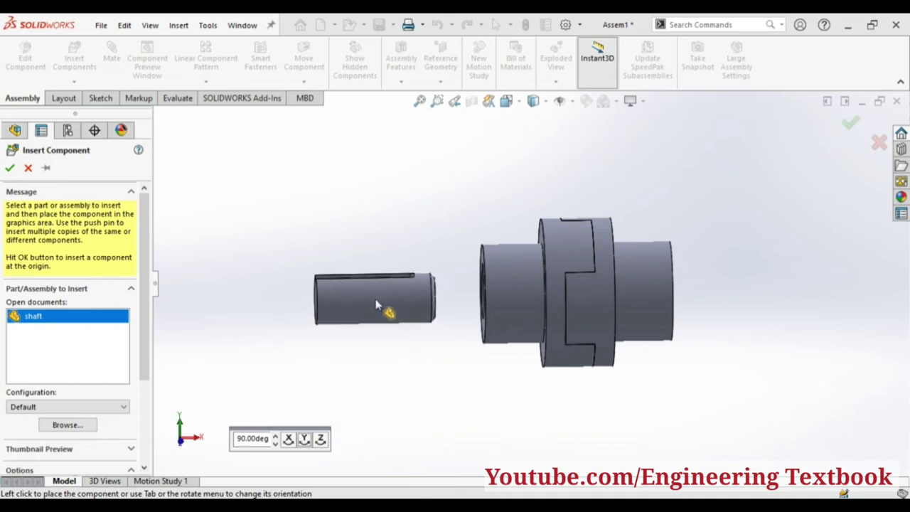
click(380, 305)
key(ctrl+7)
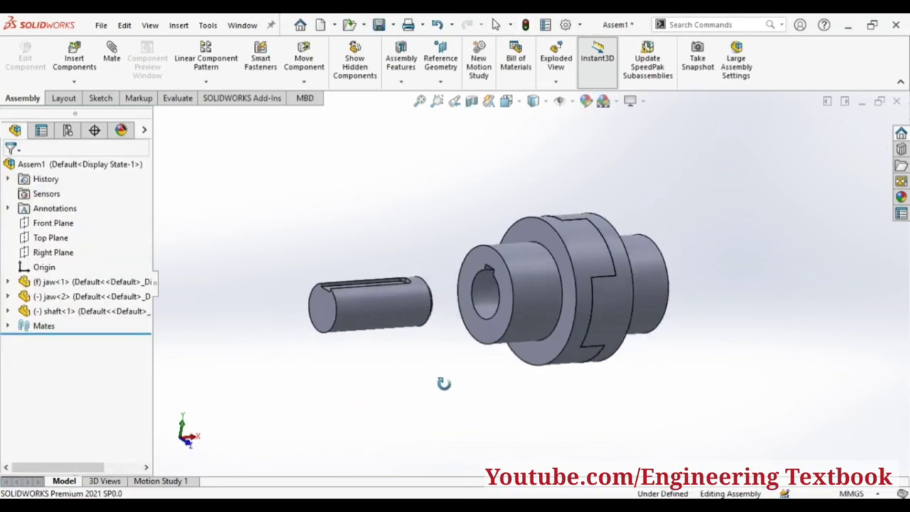
Mate the shaft concentric with the jaw bore.
click(391, 313)
click(487, 290)
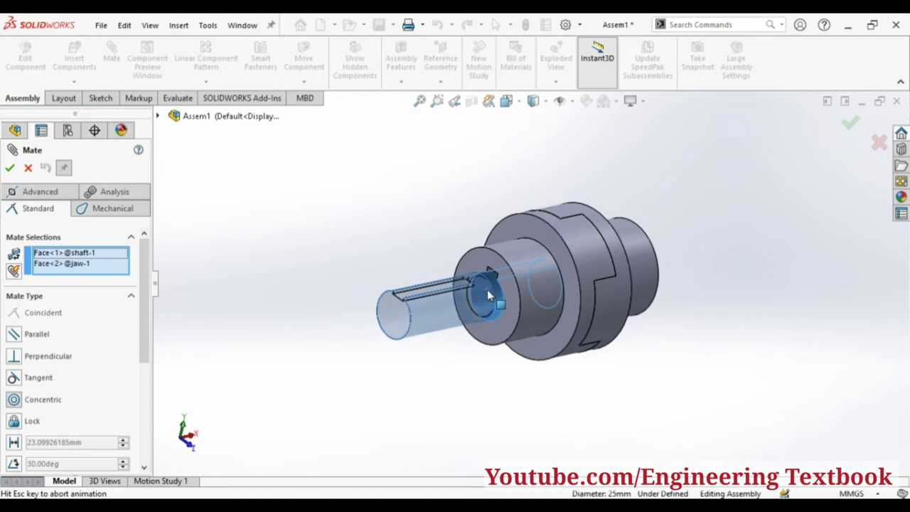
right_click(487, 290)
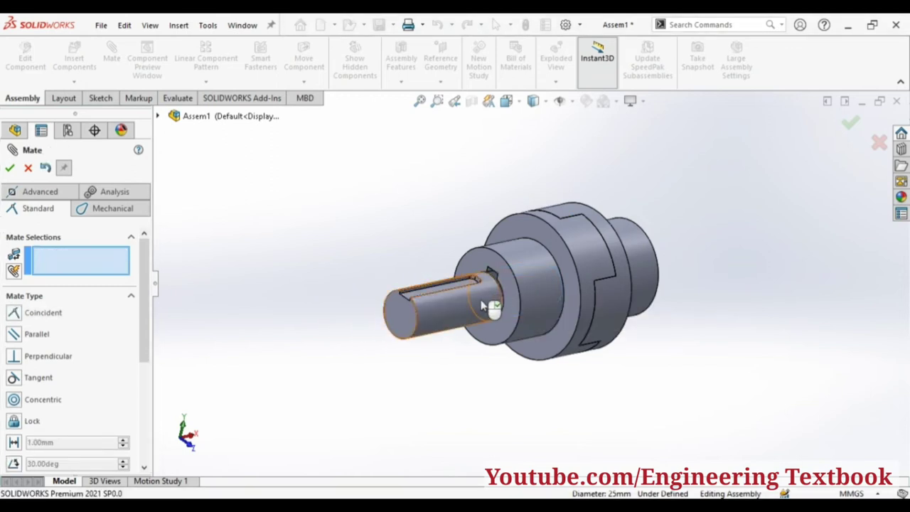
Add a 20 mm distance mate between the shaft end face and jaw end face.
click(404, 327)
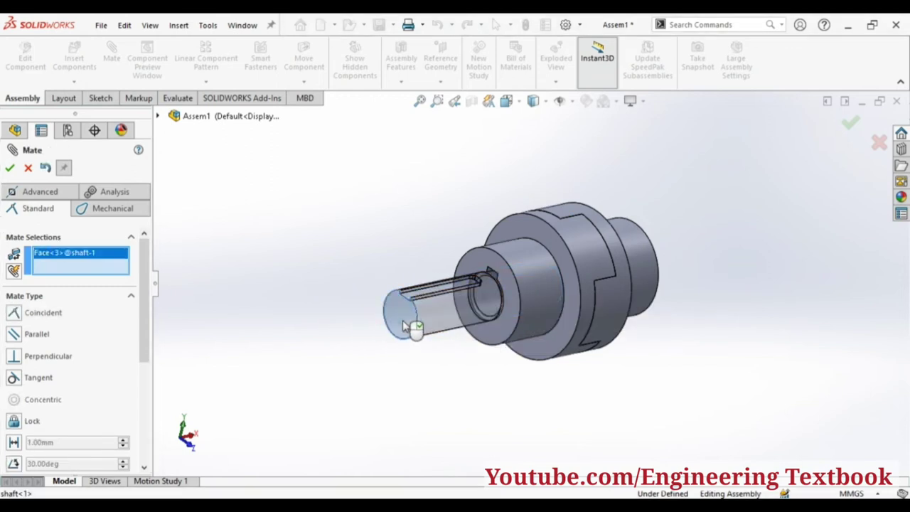
click(506, 320)
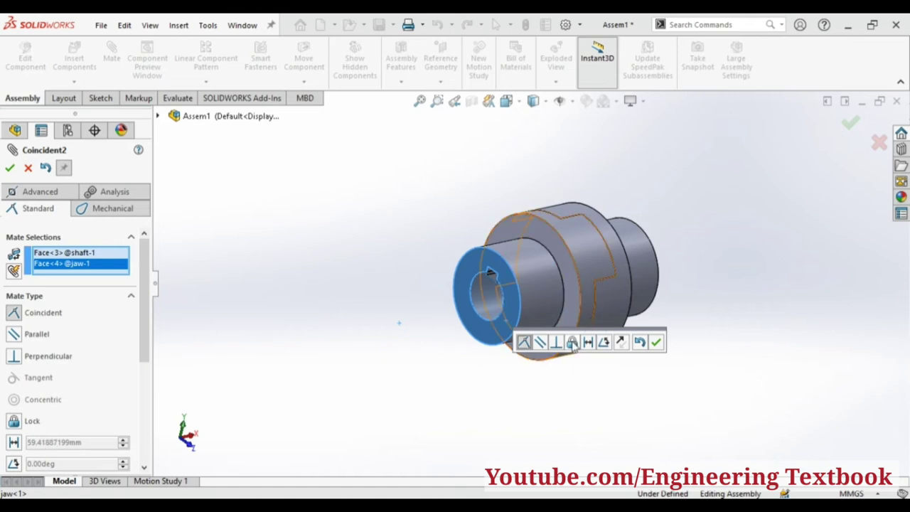
click(589, 342)
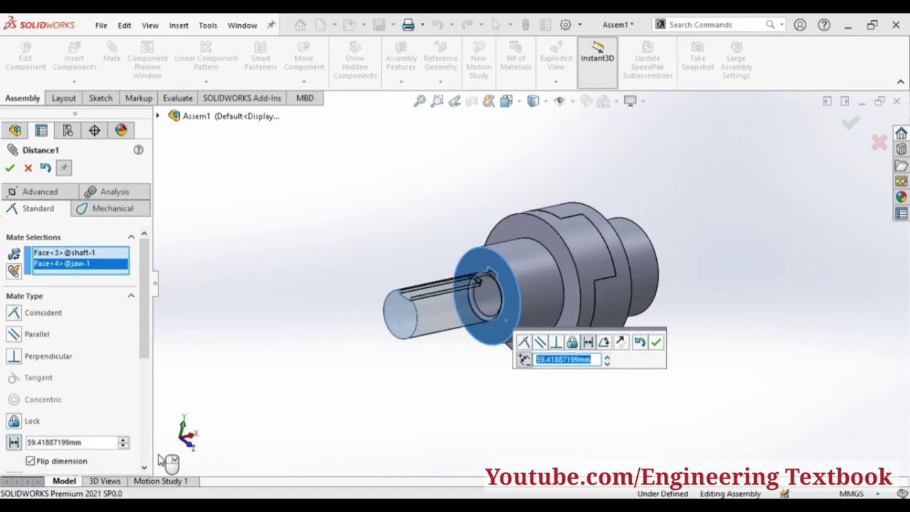
click(84, 443)
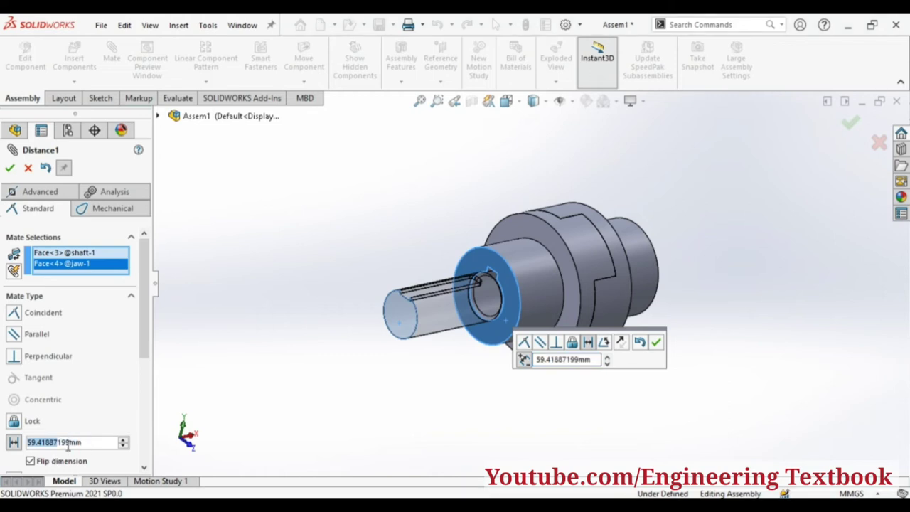
text(15)
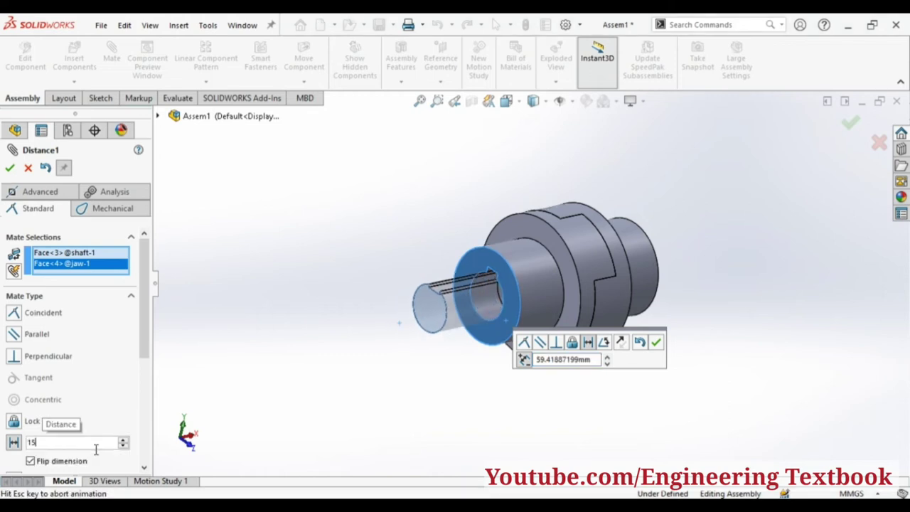
key(Return)
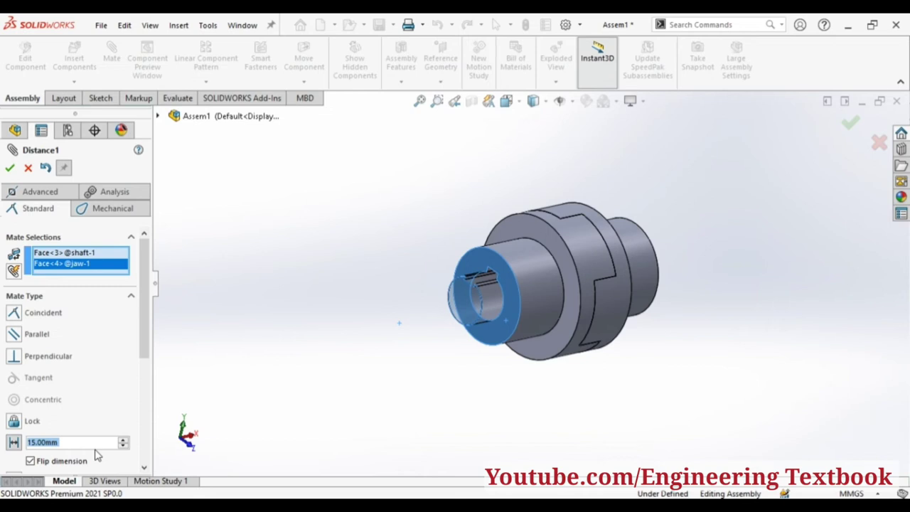
text(20)
key(Return)
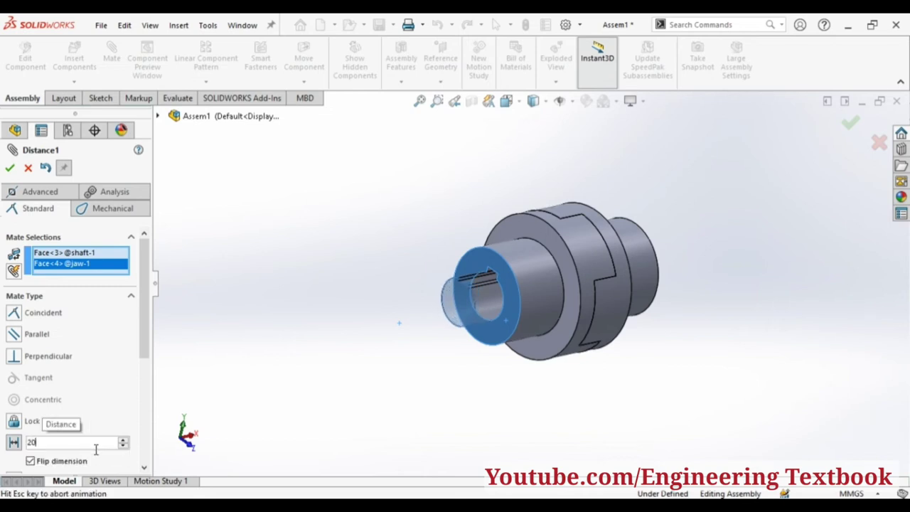
click(9, 168)
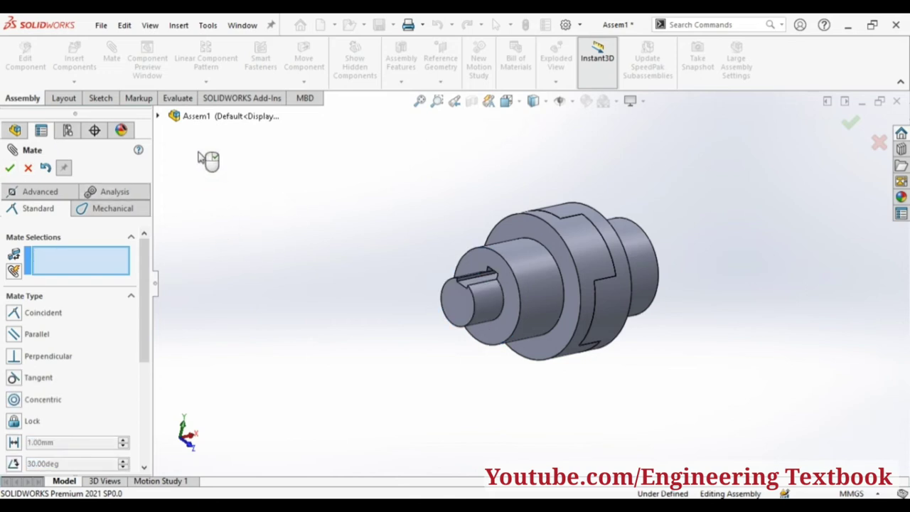
right_click(206, 194)
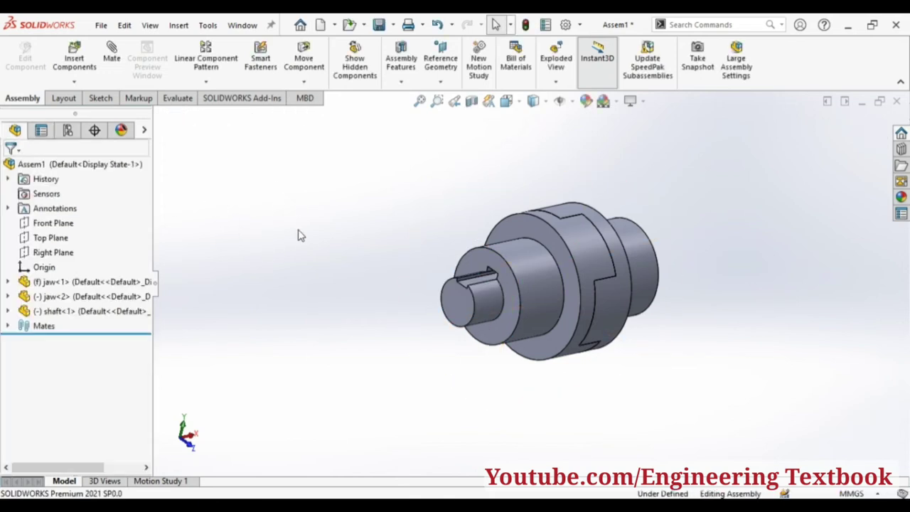
mouse_move(297, 236)
middle_down()
mouse_move(201, 287)
mouse_move(311, 222)
mouse_move(349, 298)
mouse_move(301, 285)
mouse_move(294, 292)
mouse_move(292, 355)
mouse_move(317, 368)
mouse_move(311, 358)
middle_up()
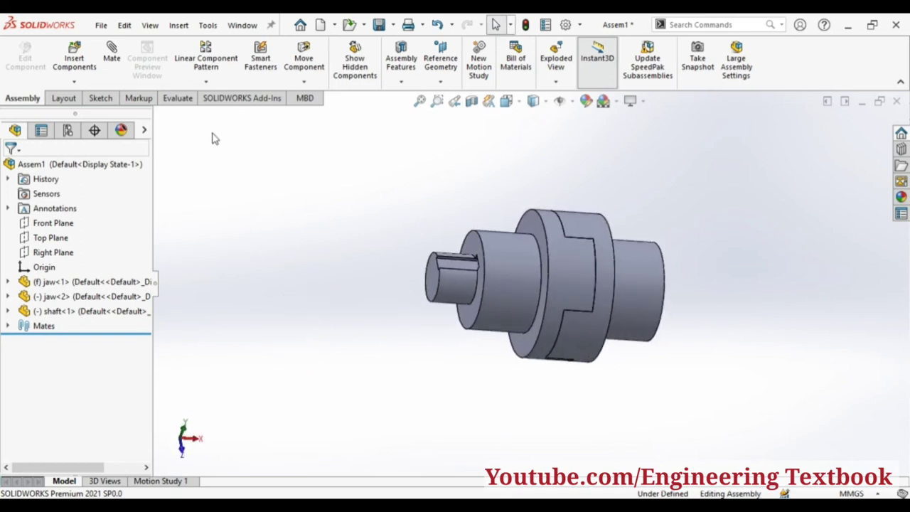
Insert a second shaft, turn it 90° horizontal, and place it right of the coupling.
click(75, 61)
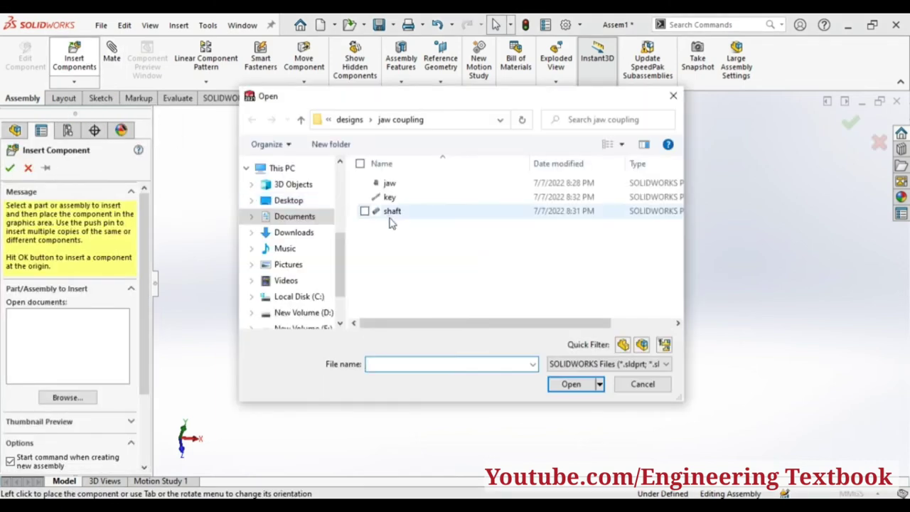
click(392, 213)
click(587, 390)
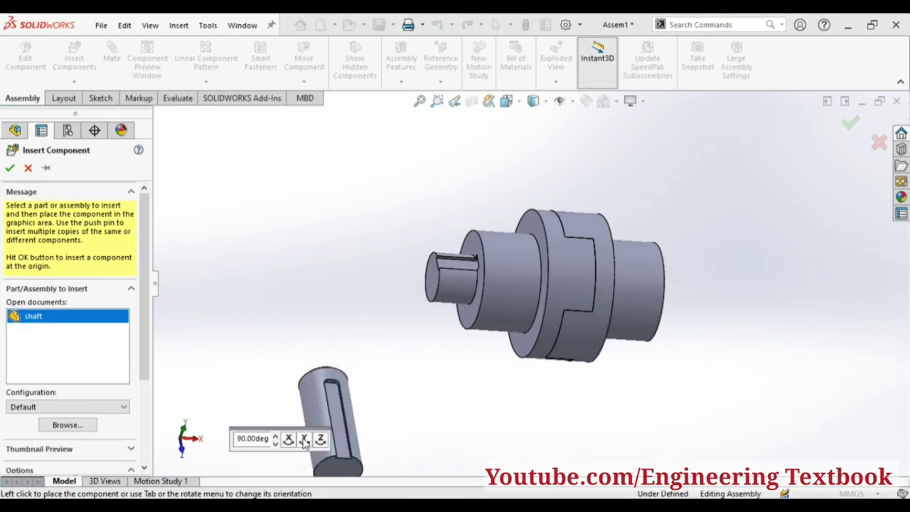
click(305, 440)
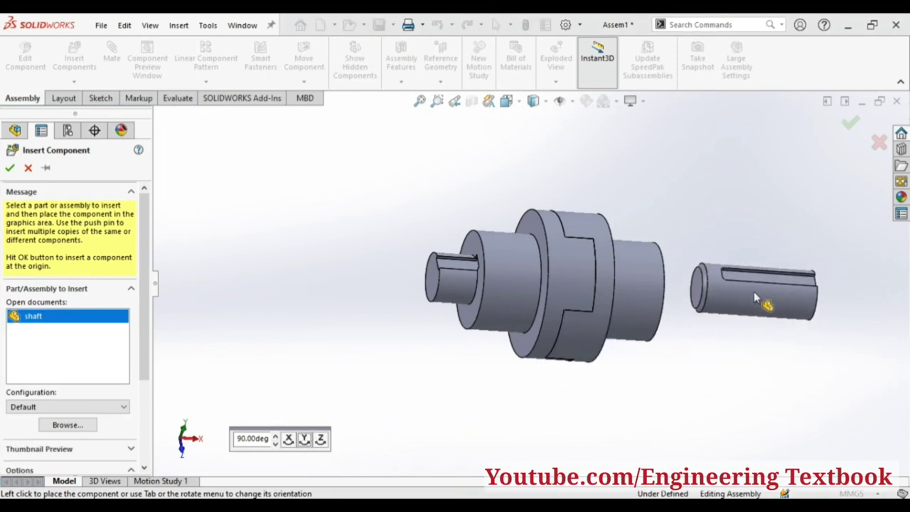
click(754, 291)
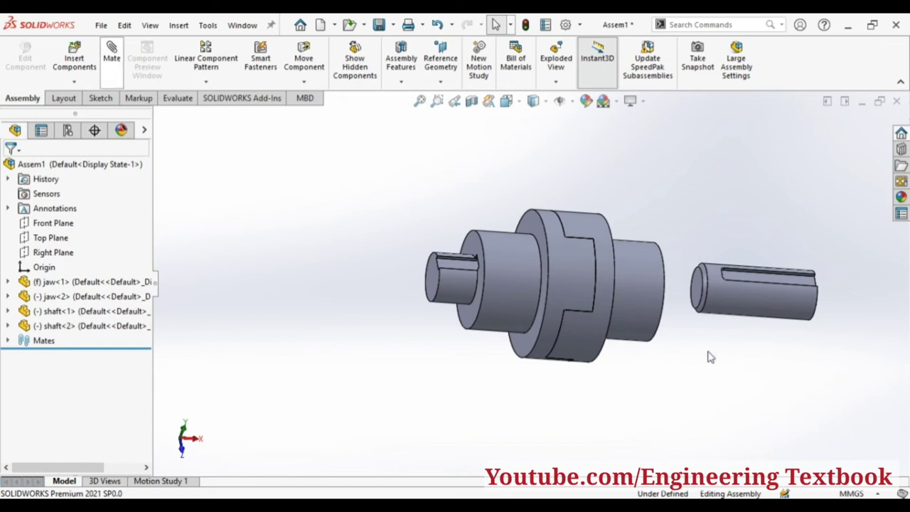
Mate shaft<2> concentric with the second jaw's bore.
mouse_move(710, 356)
middle_down()
mouse_move(658, 352)
mouse_move(689, 366)
middle_up()
click(647, 307)
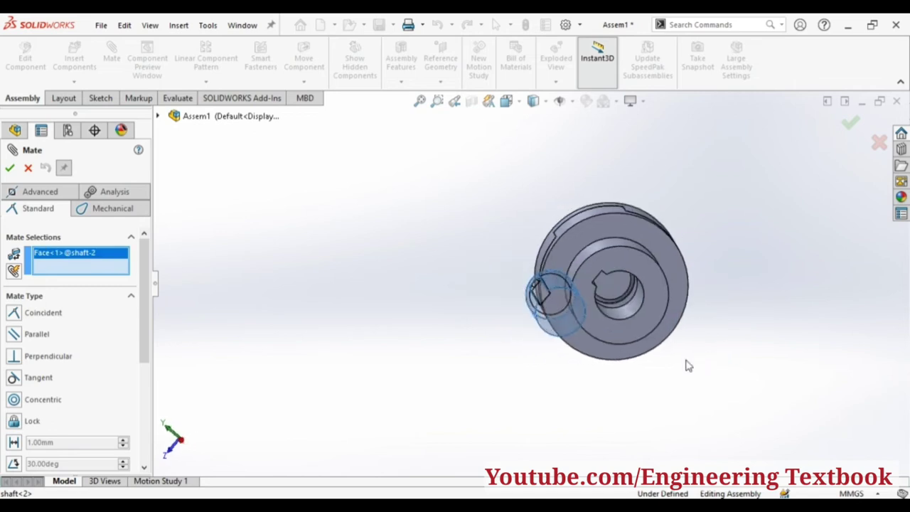
click(631, 315)
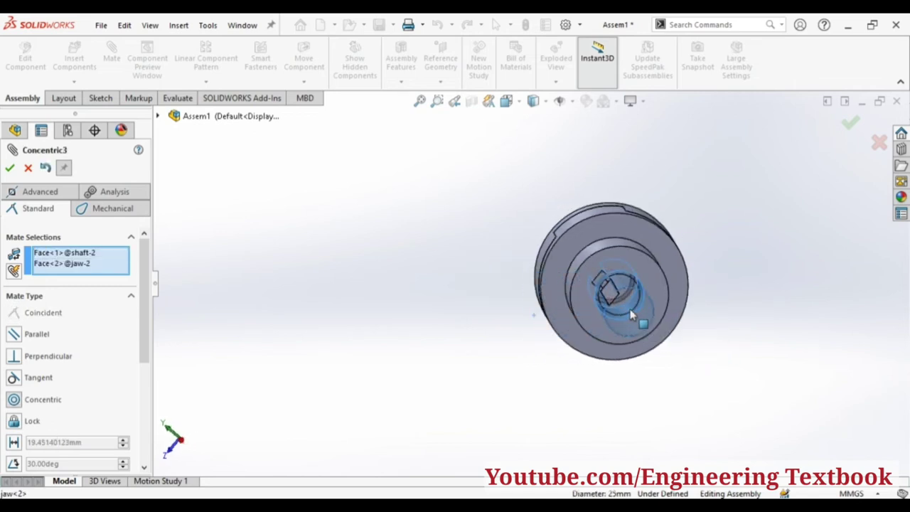
right_click(660, 303)
Hold shaft<2> 20 mm from the second jaw's end face with a distance mate.
mouse_move(748, 290)
middle_down()
mouse_move(798, 264)
mouse_move(827, 271)
middle_up()
click(672, 325)
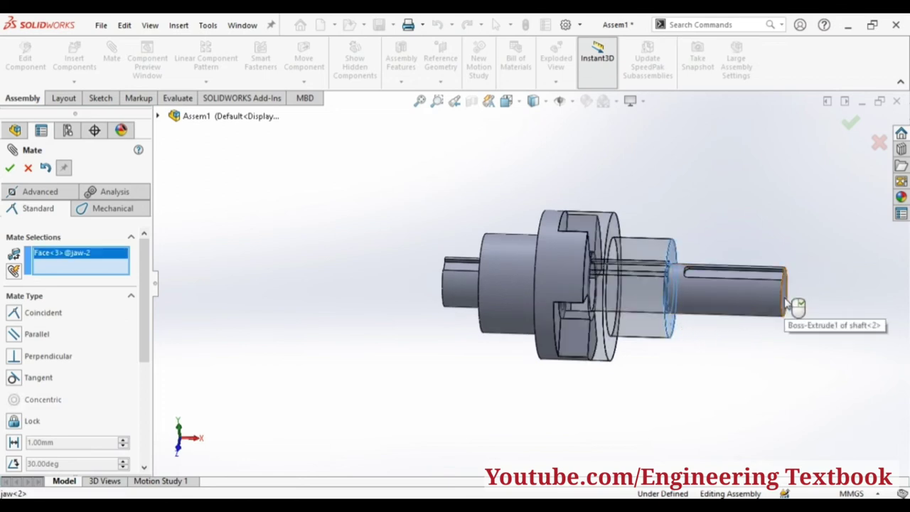
middle_drag(796, 360, 758, 364)
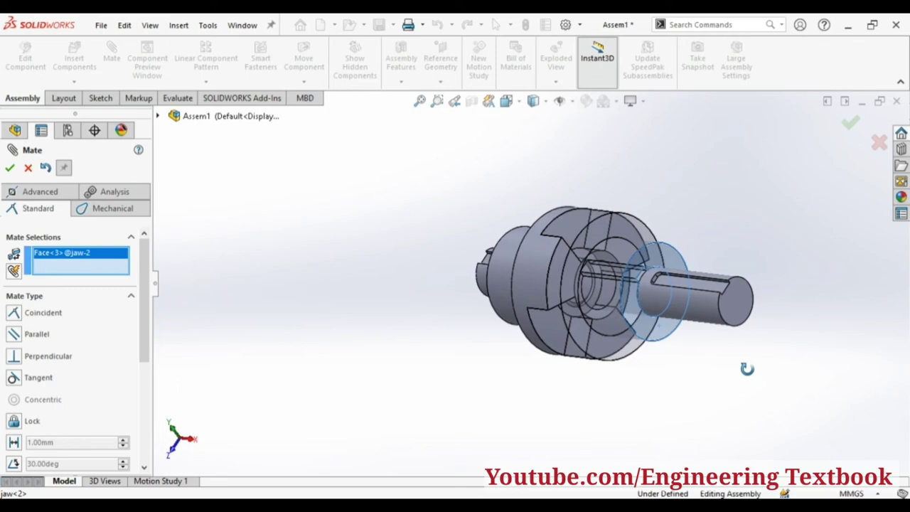
click(747, 313)
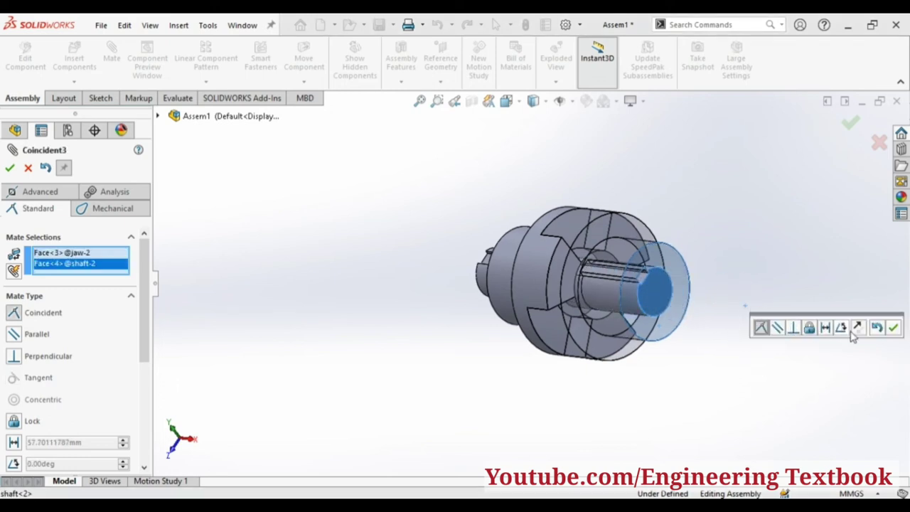
click(826, 331)
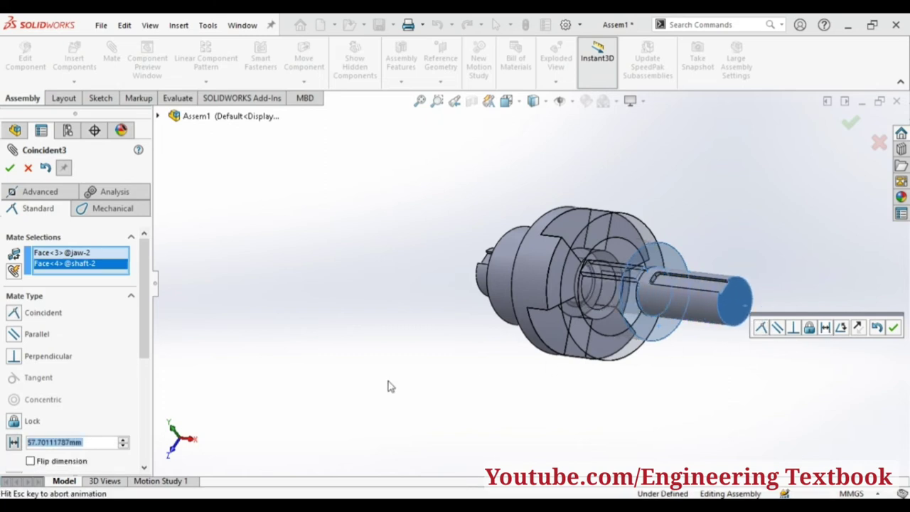
click(88, 442)
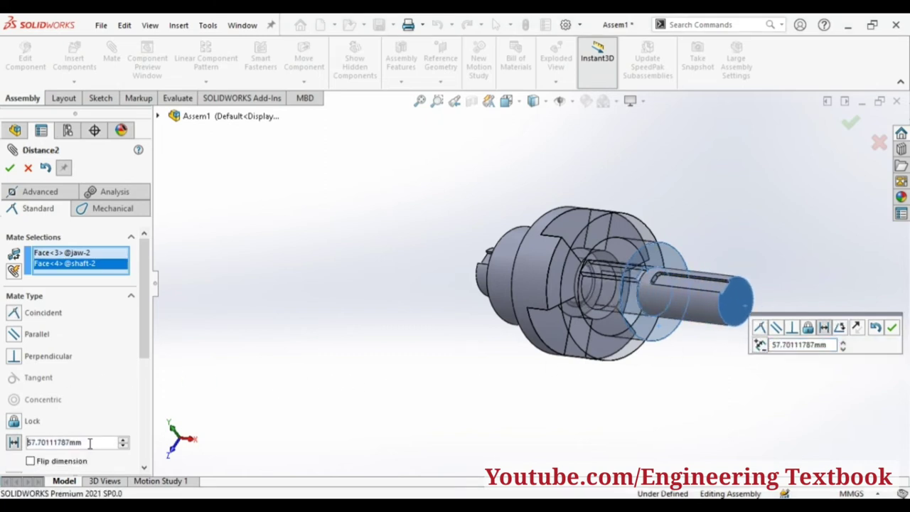
double_click(85, 443)
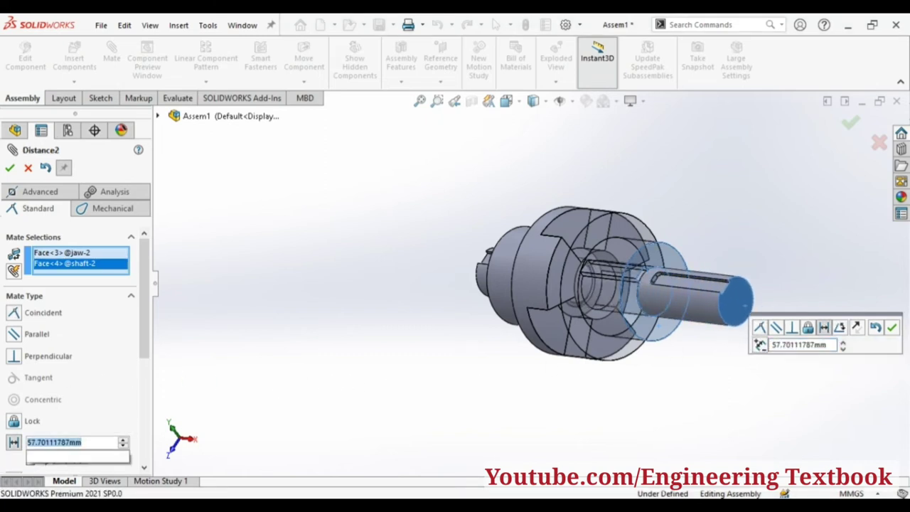
text(20)
key(Return)
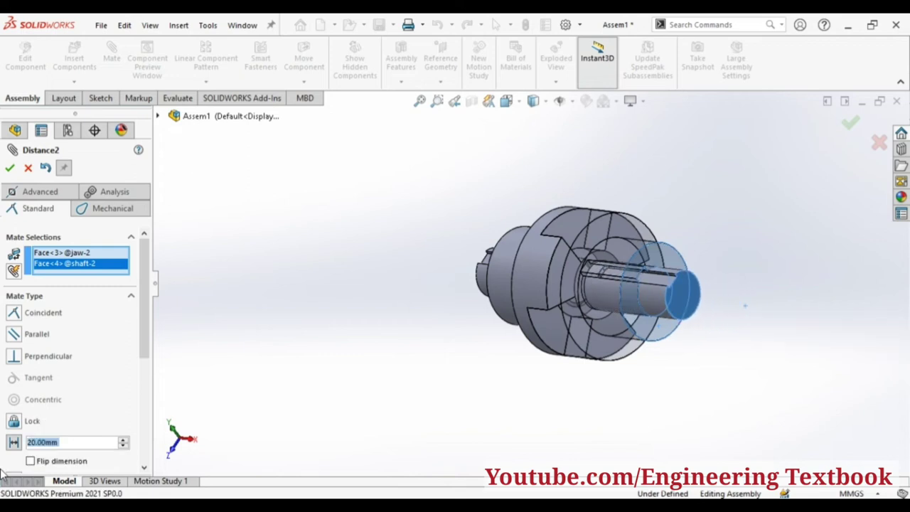
click(10, 168)
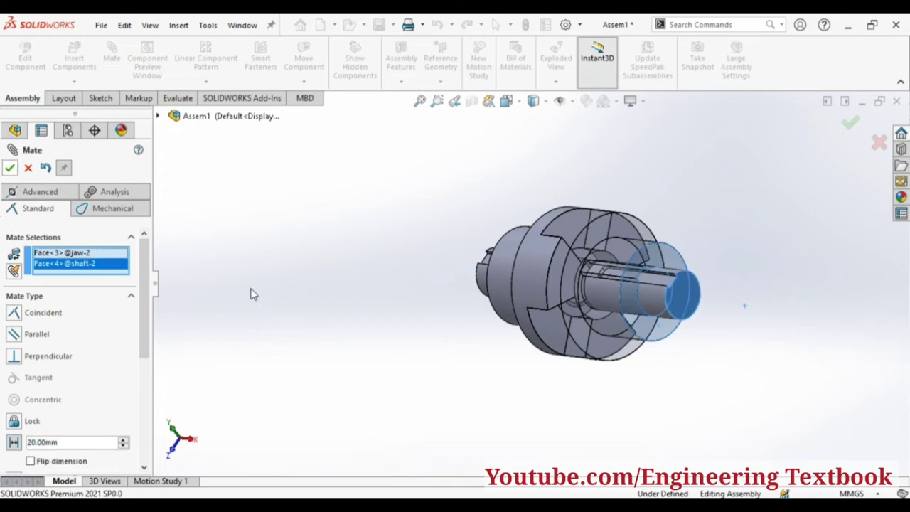
mouse_move(252, 294)
middle_down()
mouse_move(436, 376)
mouse_move(514, 329)
mouse_move(476, 321)
mouse_move(484, 332)
middle_up()
Close the Mate tool, try a section view, then cancel it to show the full coupling.
click(852, 126)
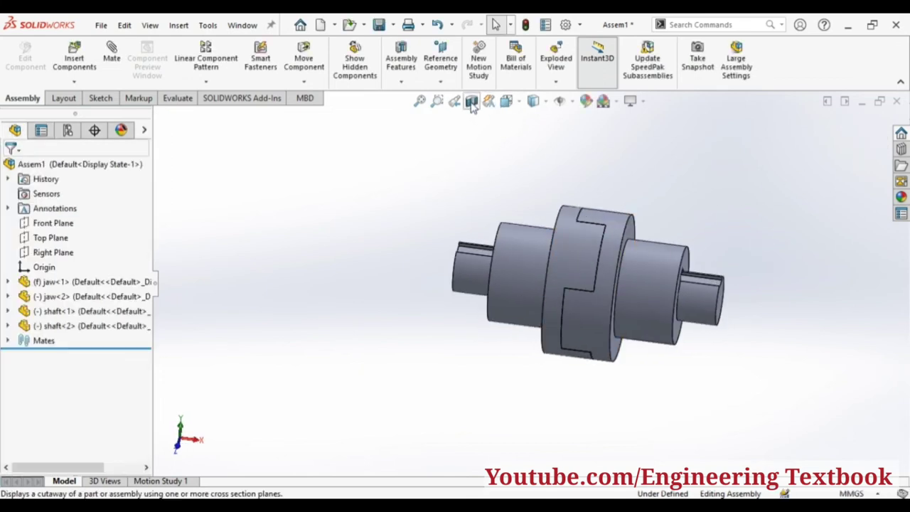
click(472, 102)
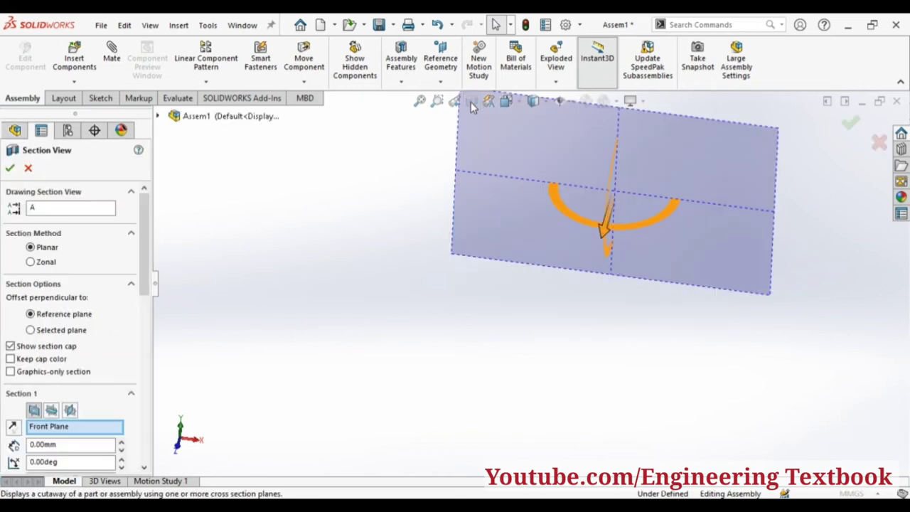
scroll(619, 255, down, 2)
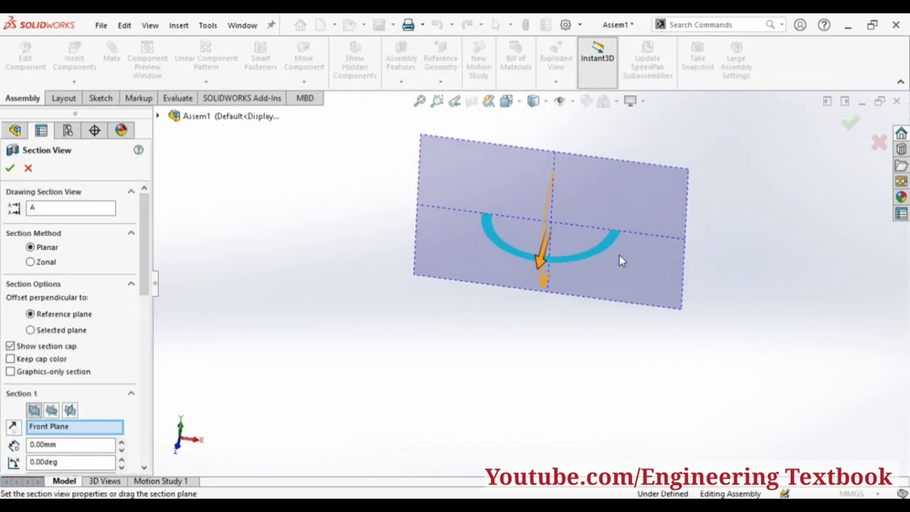
click(881, 143)
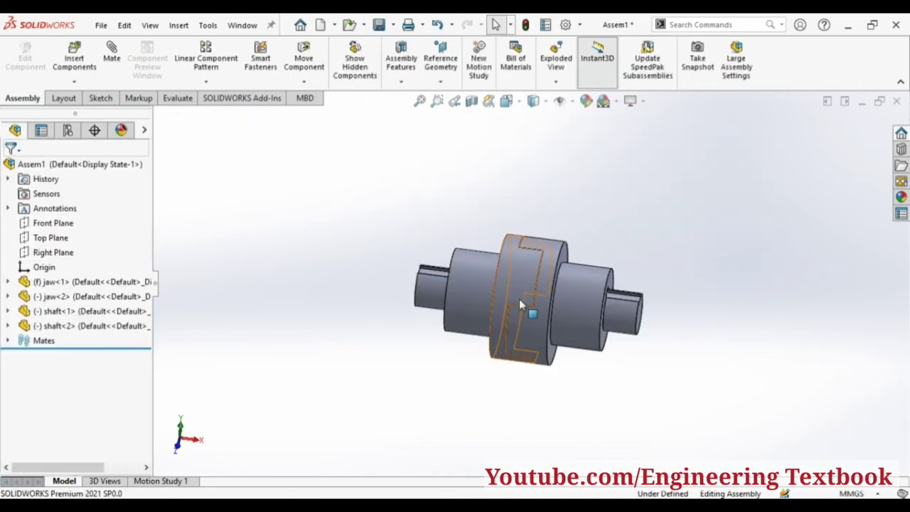
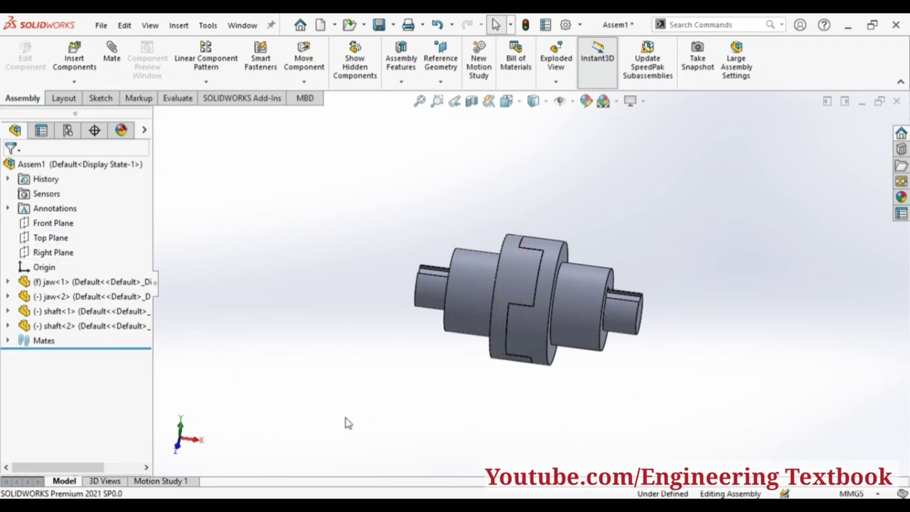
Cut the assembly with a Top Plane section view offset 29.00mm to expose the shafts.
mouse_move(348, 424)
middle_down()
mouse_move(364, 207)
mouse_move(389, 240)
middle_up()
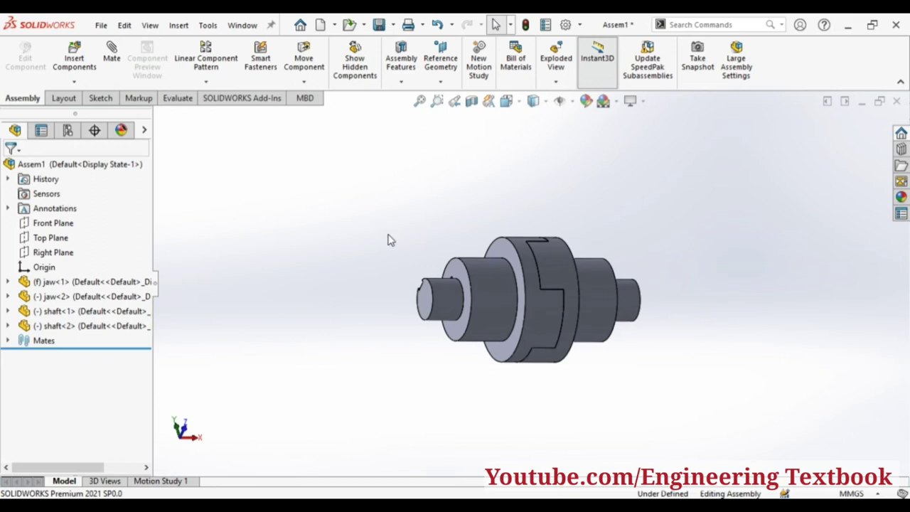
click(47, 238)
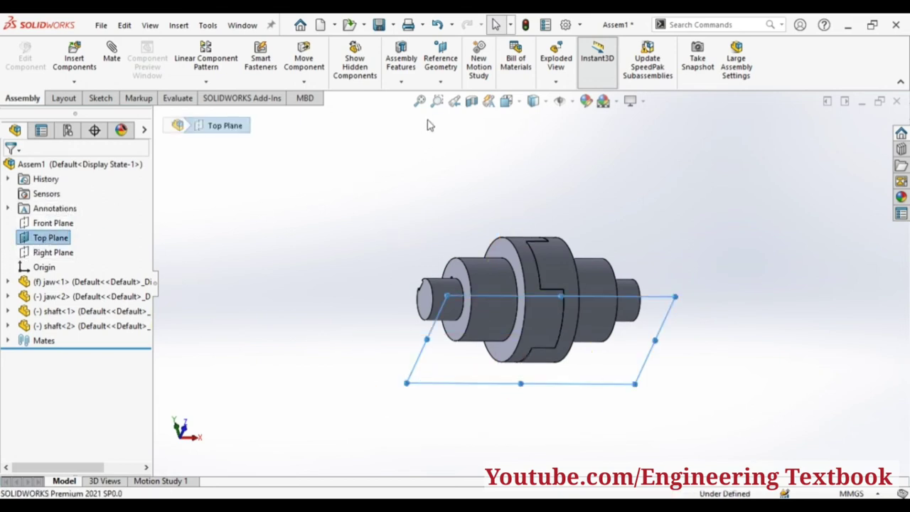
click(470, 102)
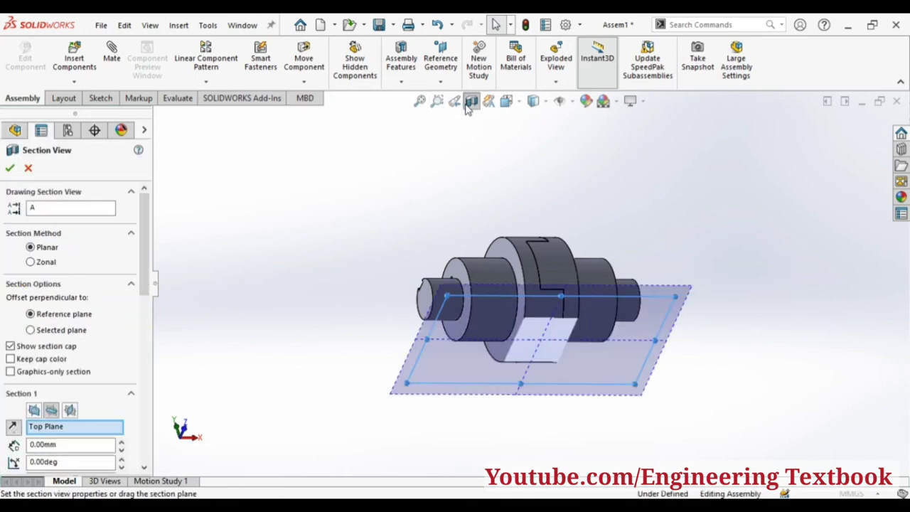
mouse_move(317, 341)
middle_down()
mouse_move(288, 225)
mouse_move(325, 246)
middle_up()
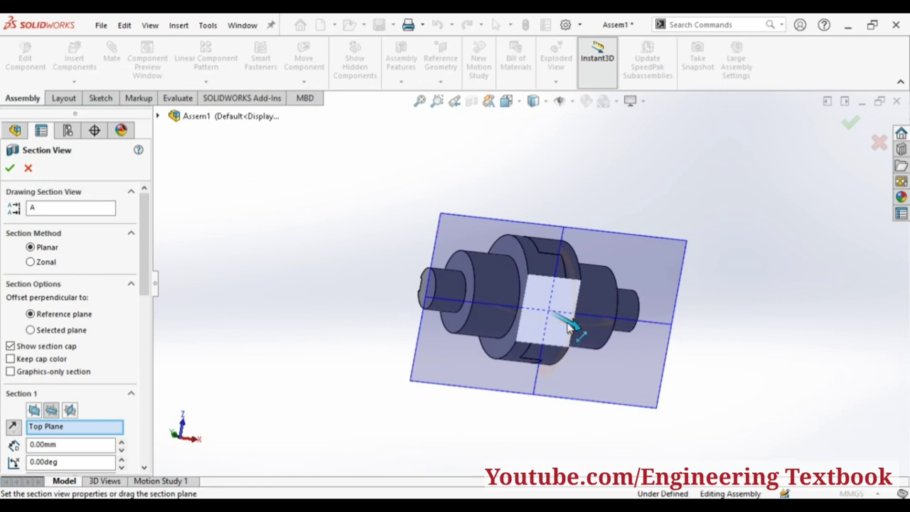
mouse_move(570, 326)
mouse_down()
mouse_move(529, 307)
mouse_move(537, 346)
mouse_up()
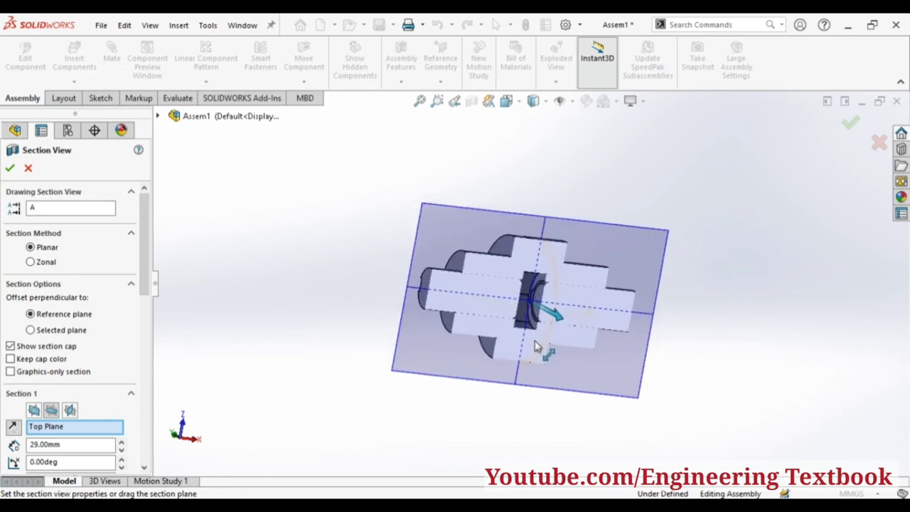
right_click(776, 169)
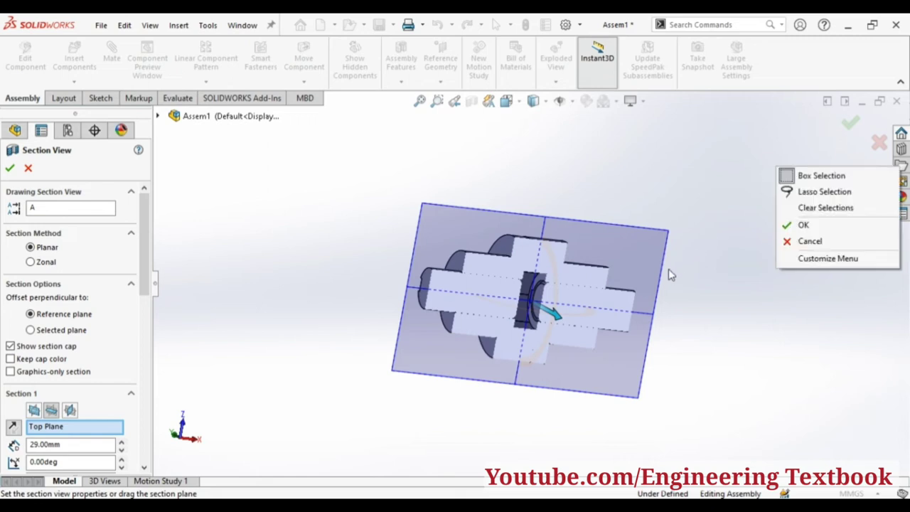
click(803, 225)
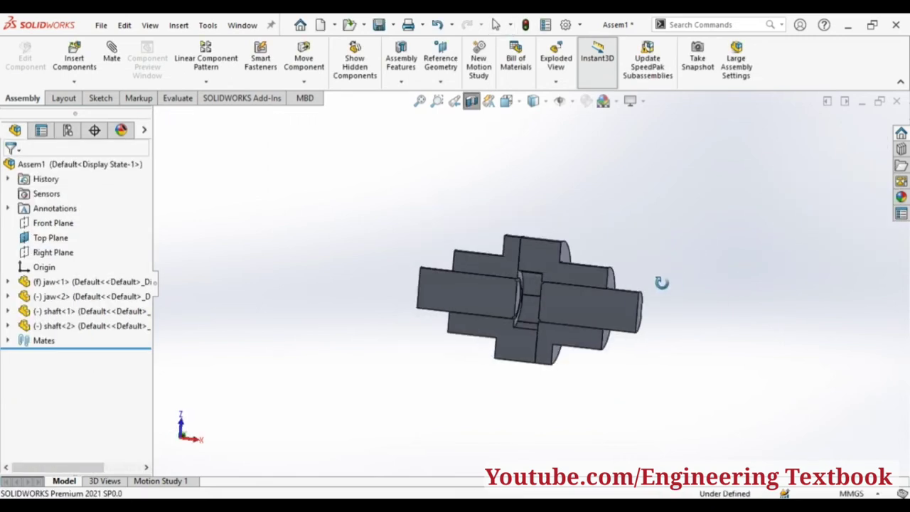
Expand the Mates folder and open the Distance1 mate for editing.
mouse_move(661, 283)
middle_down()
mouse_move(643, 278)
mouse_move(703, 266)
mouse_move(707, 280)
mouse_move(643, 288)
mouse_move(630, 276)
mouse_move(705, 262)
mouse_move(660, 300)
middle_up()
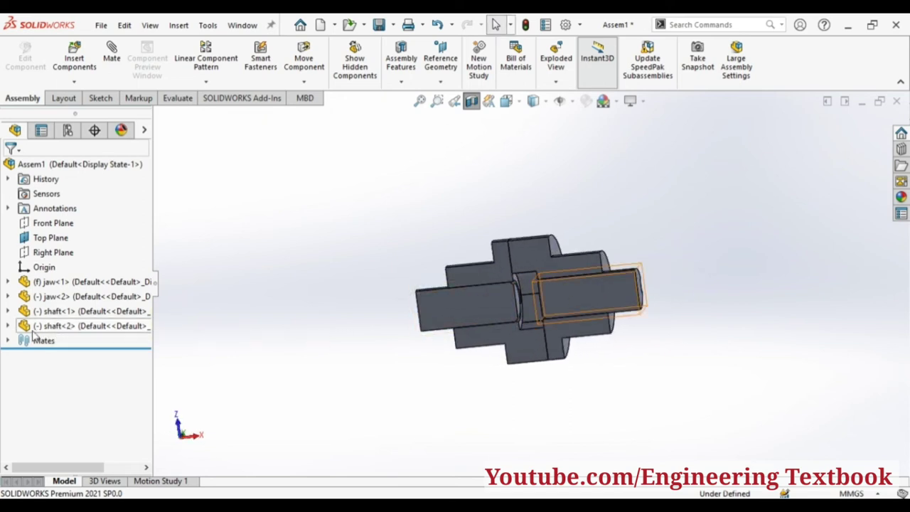
click(7, 342)
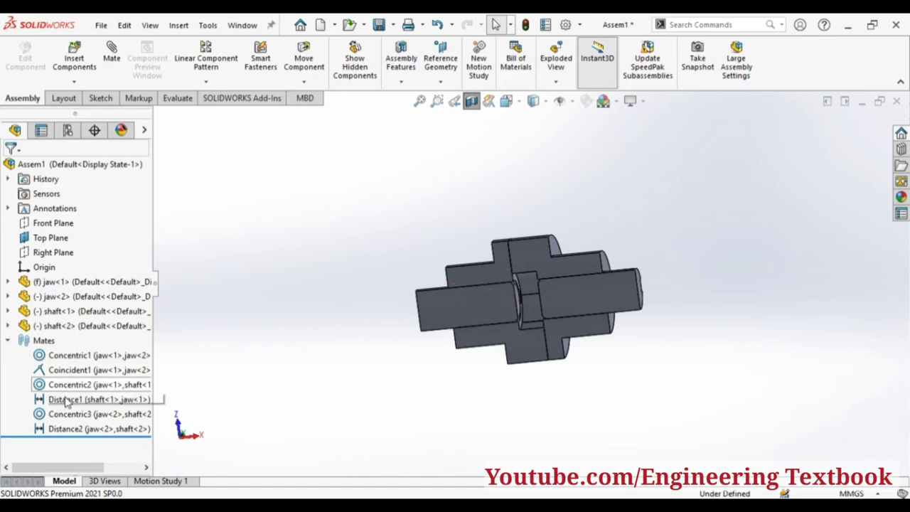
click(64, 402)
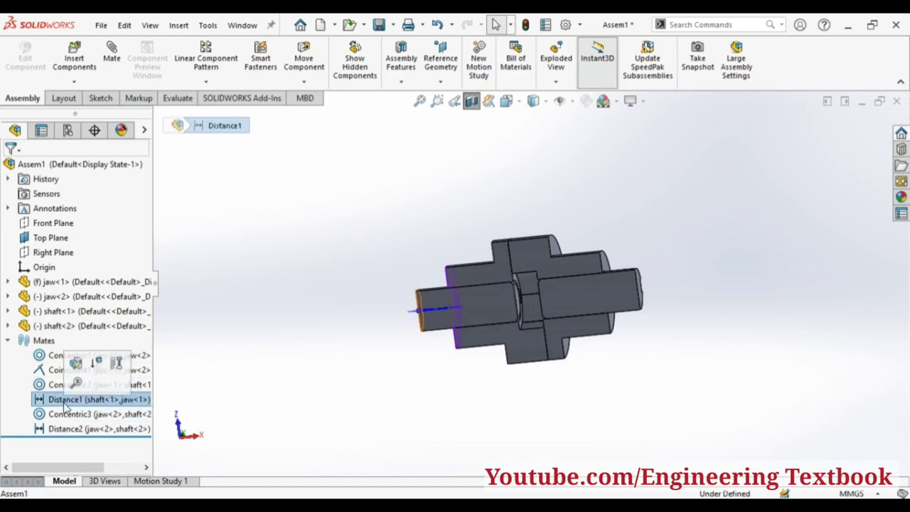
click(76, 364)
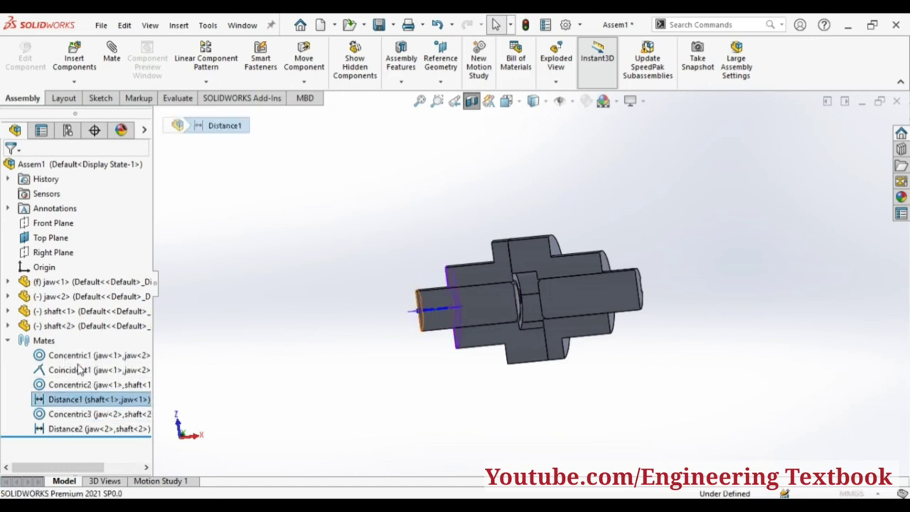
double_click(74, 404)
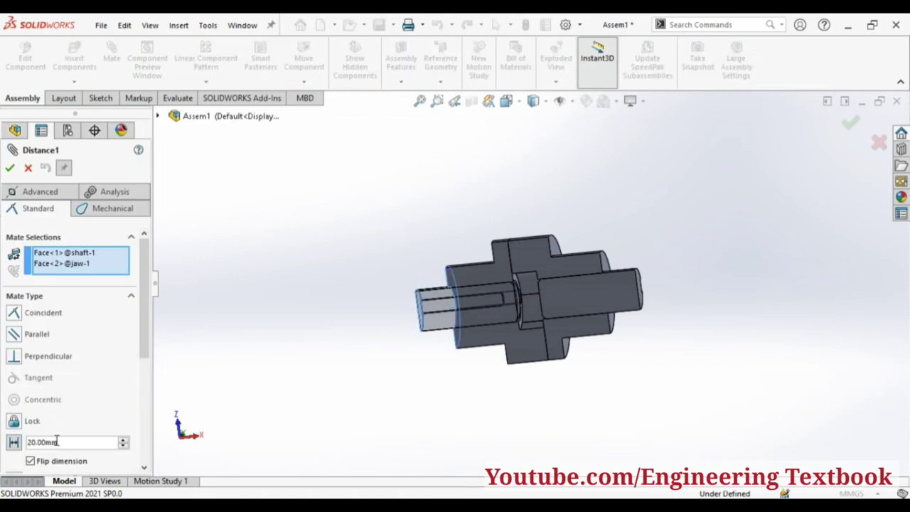
Try 15 and 10mm, then set Distance1 to 12mm and confirm it.
text(15)
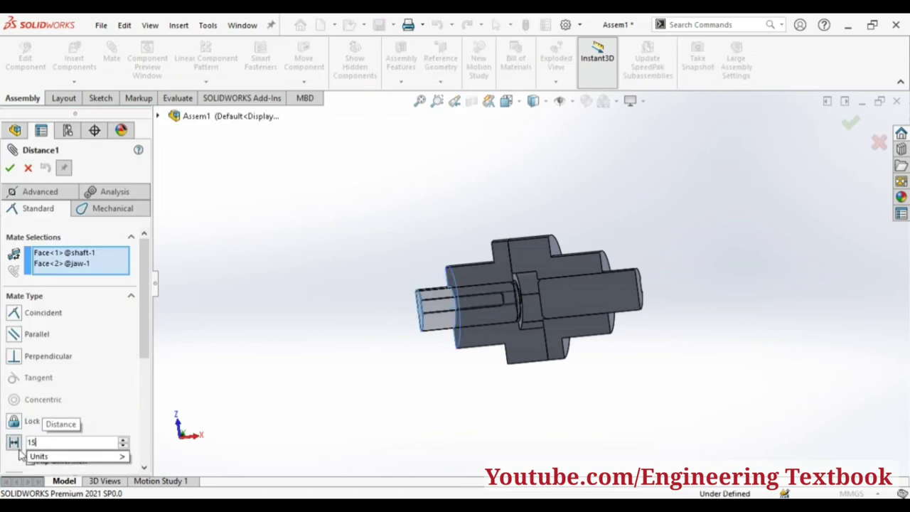
key(Return)
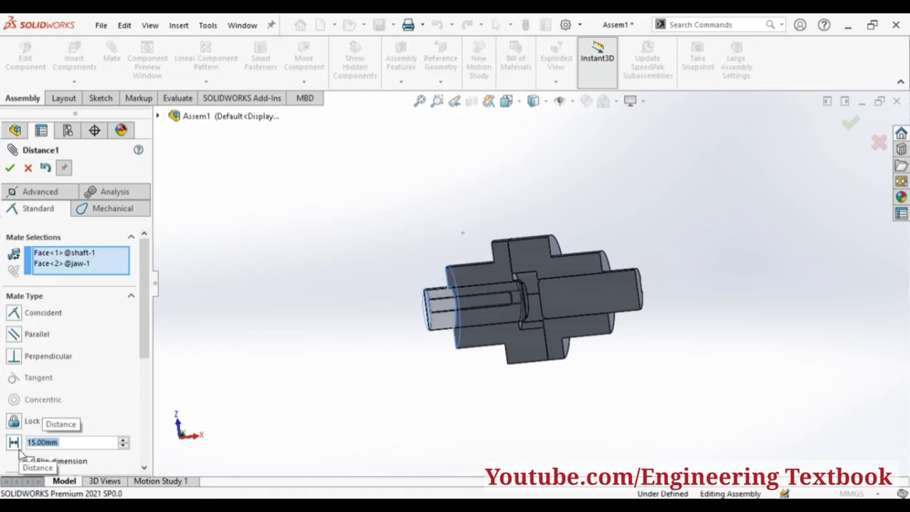
text(10)
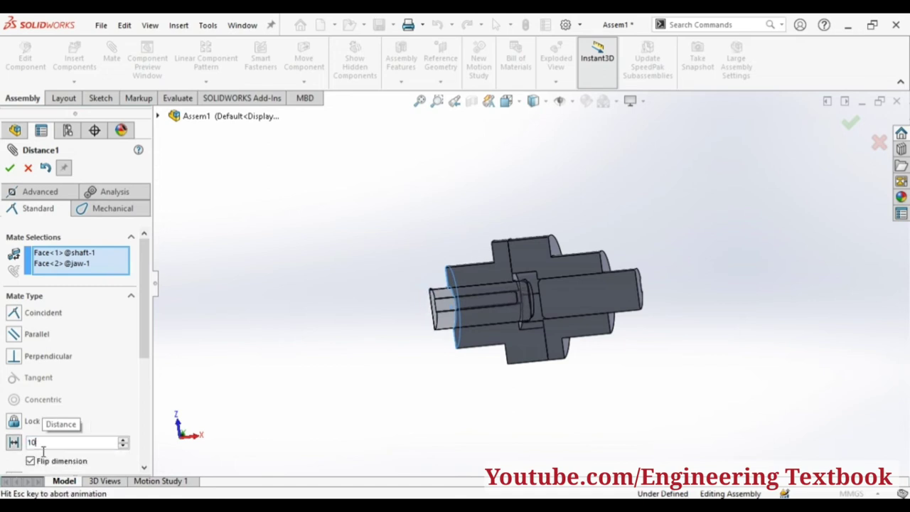
key(Return)
mouse_move(44, 453)
text(1)
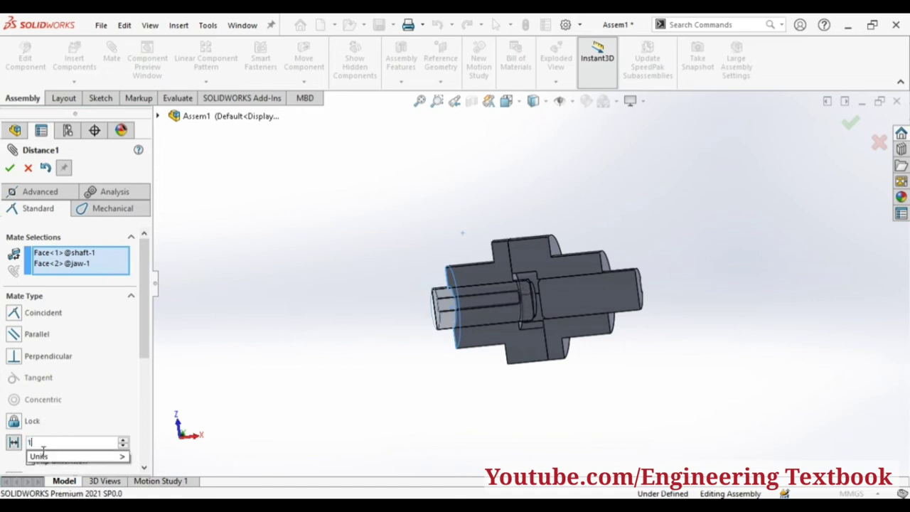
text(2)
key(Return)
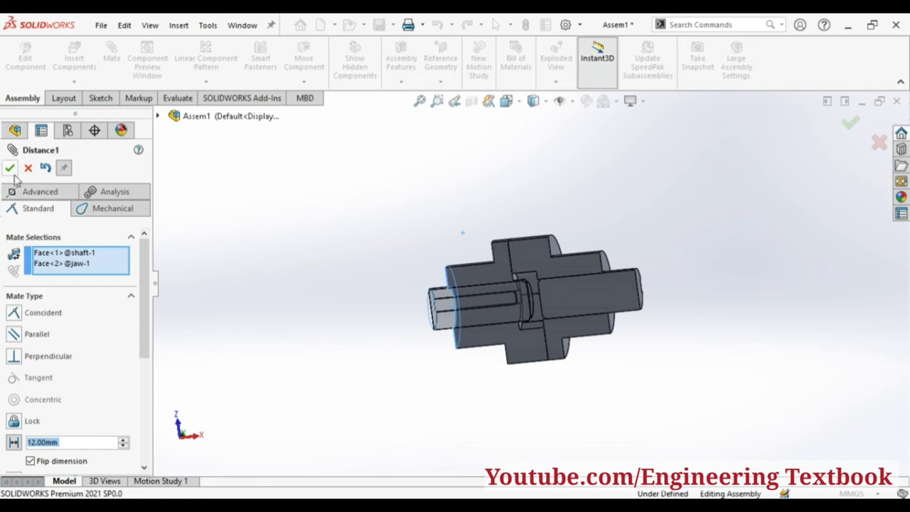
click(10, 169)
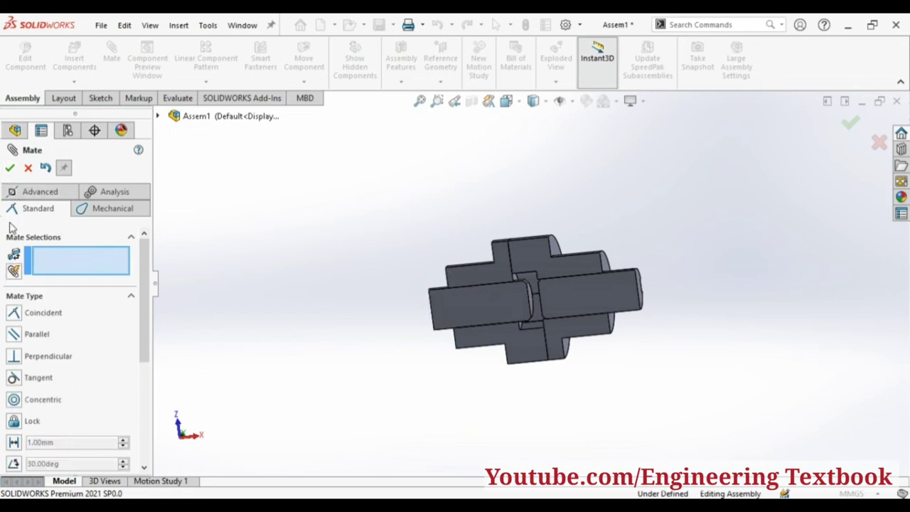
key(Escape)
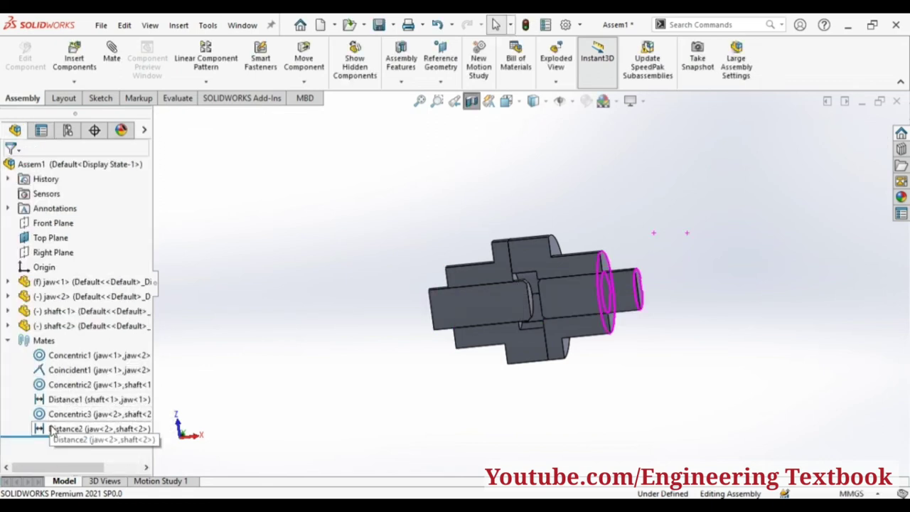
Open the Distance2 mate, try 12mm, and zoom in on the shaft joint.
click(55, 430)
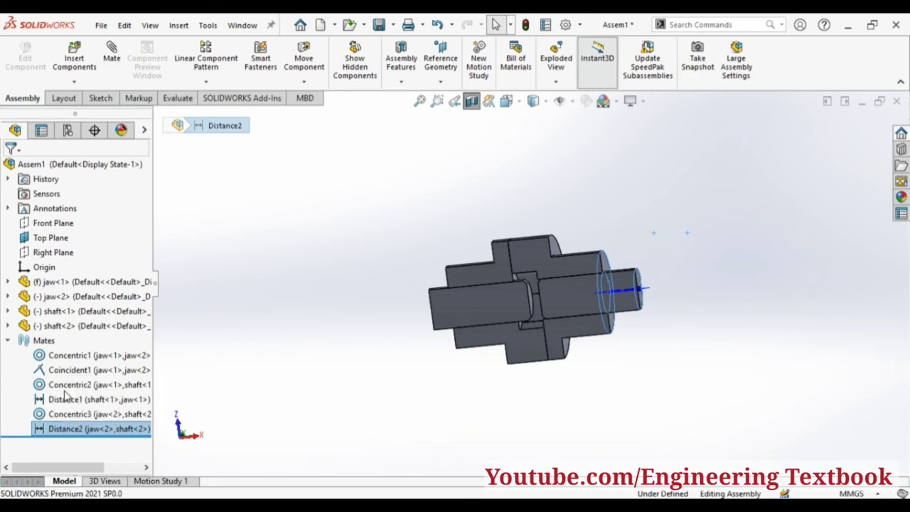
double_click(68, 435)
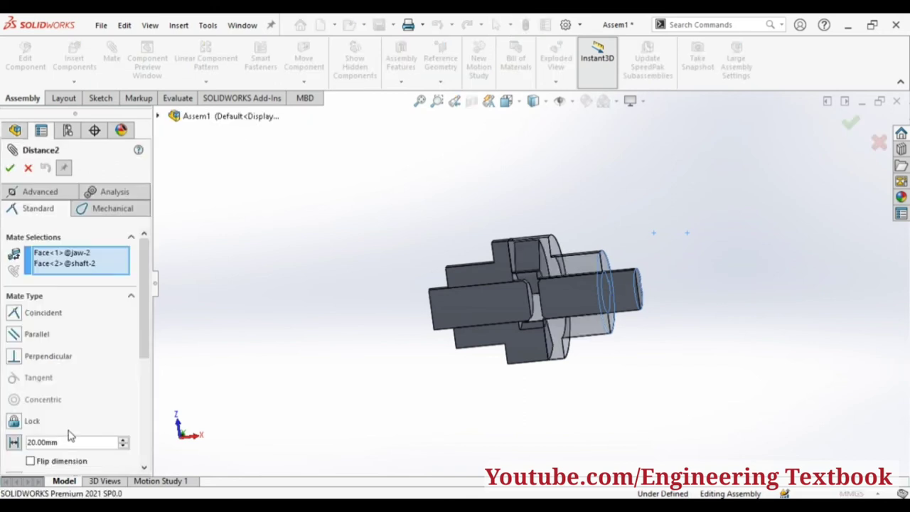
text(12)
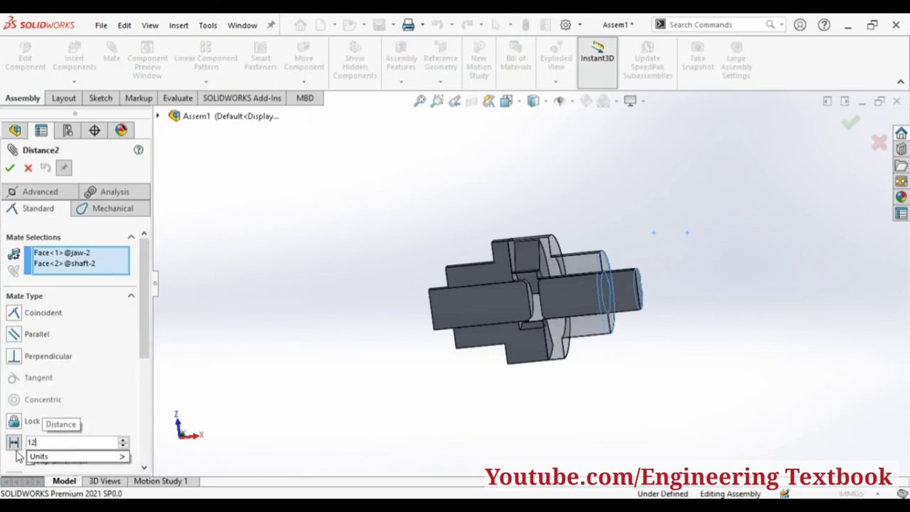
key(Return)
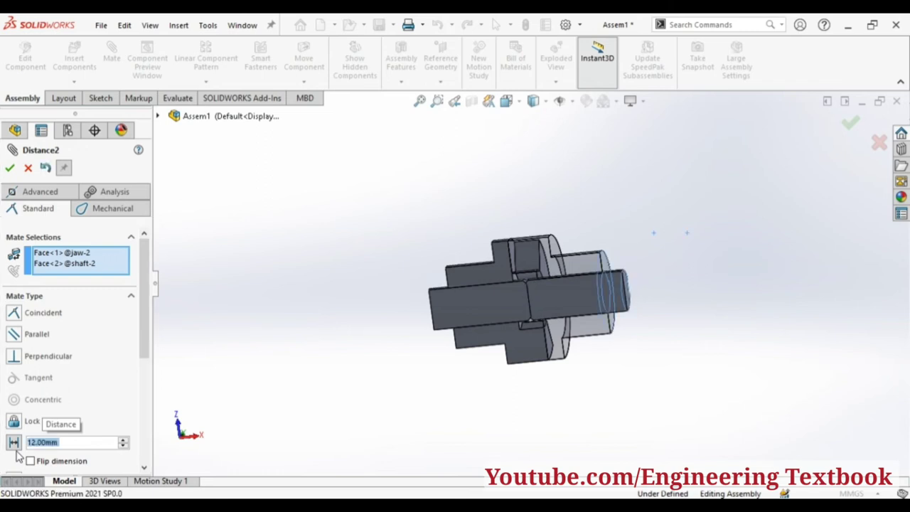
middle_drag(278, 355, 284, 390)
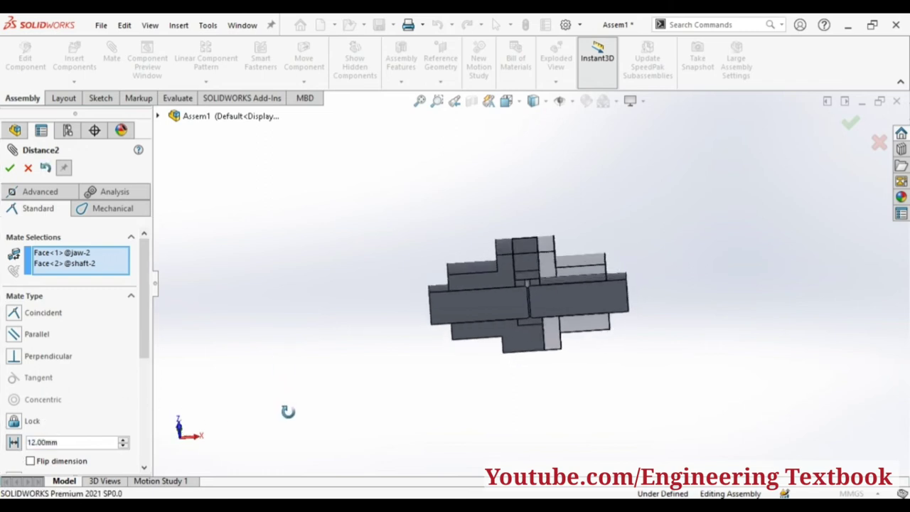
scroll(524, 315, down, 5)
scroll(524, 315, down, 2)
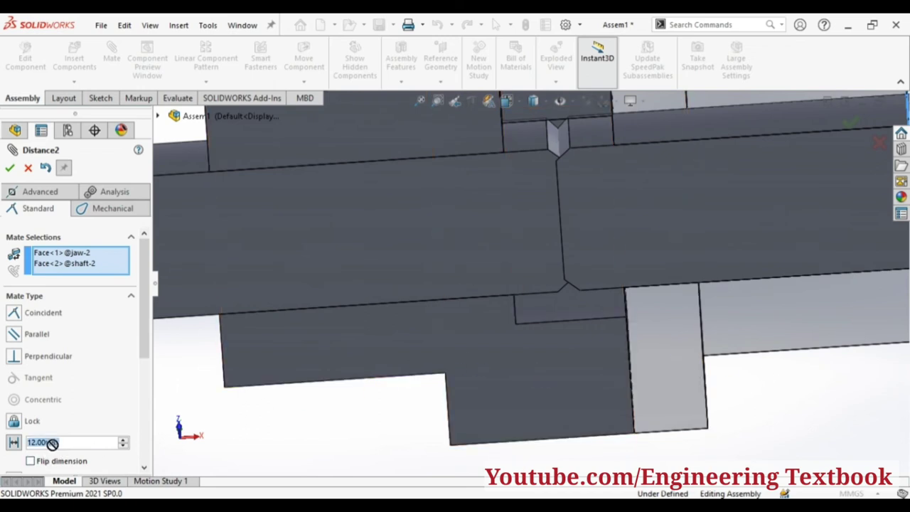
Try 10, 15 and 13mm, then set Distance2 to 12.5mm and accept it.
text(10)
key(Return)
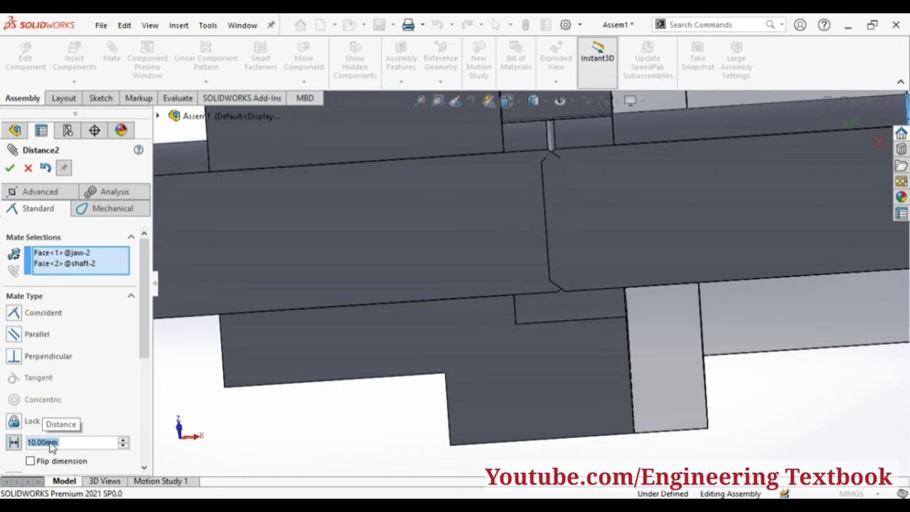
text(1)
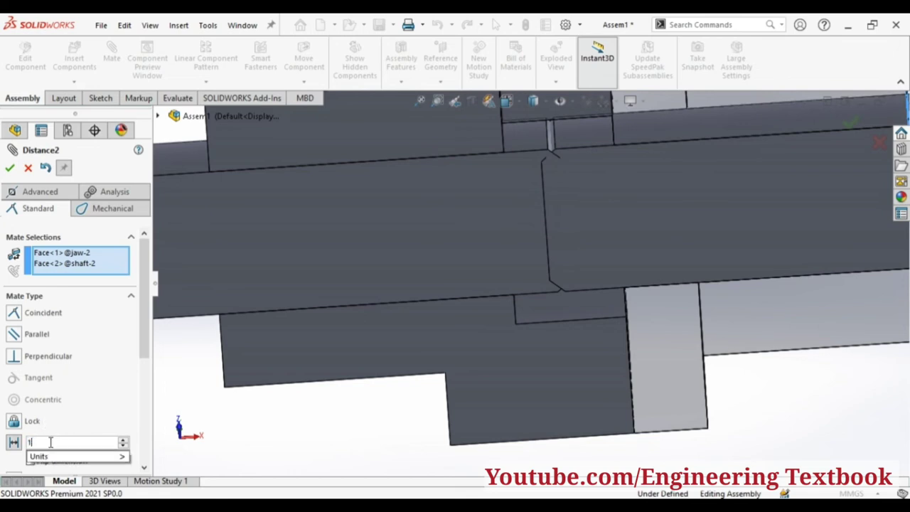
text(5)
key(Return)
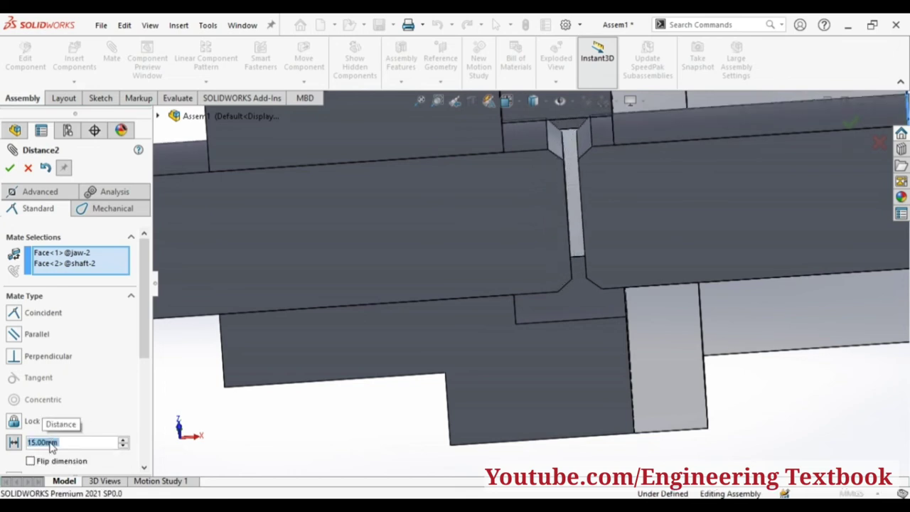
text(13)
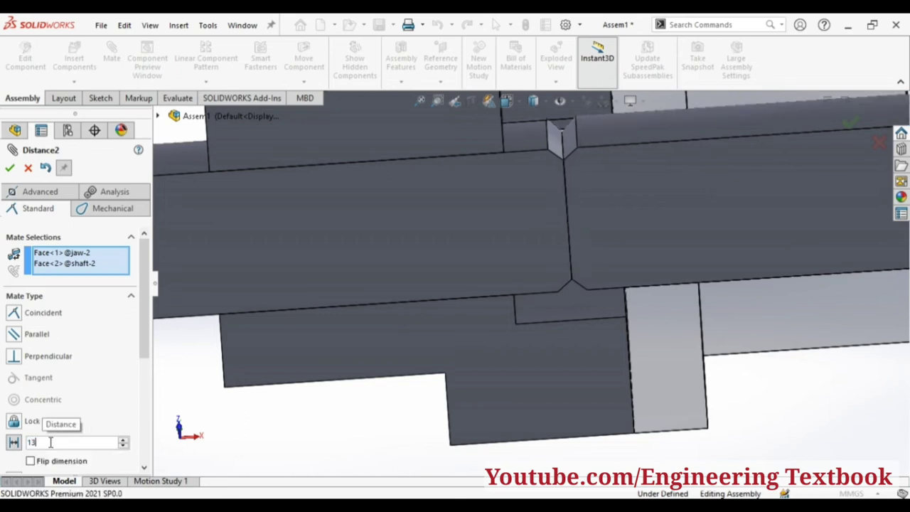
key(Return)
scroll(407, 377, up, 2)
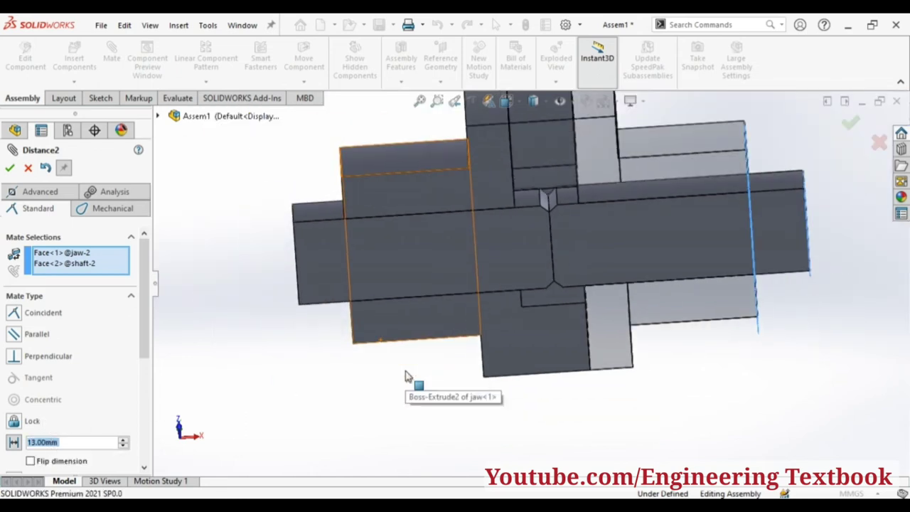
text(12.)
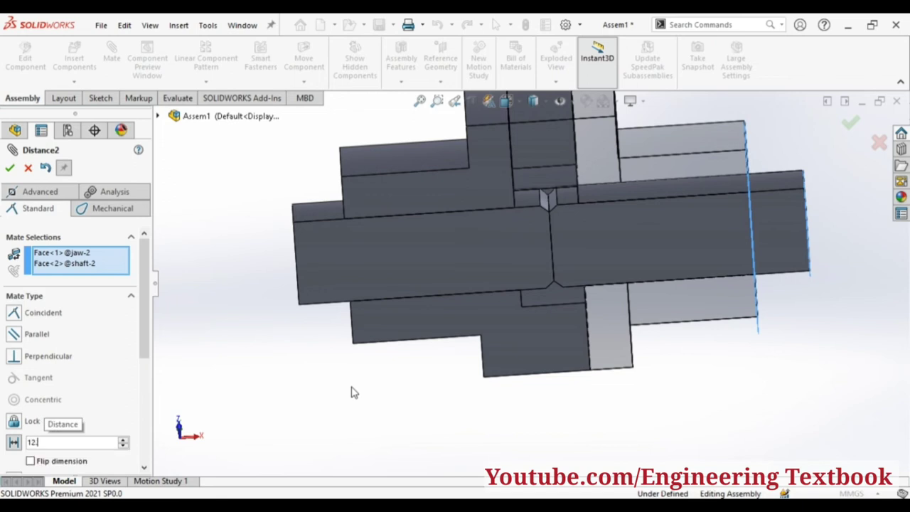
text(5)
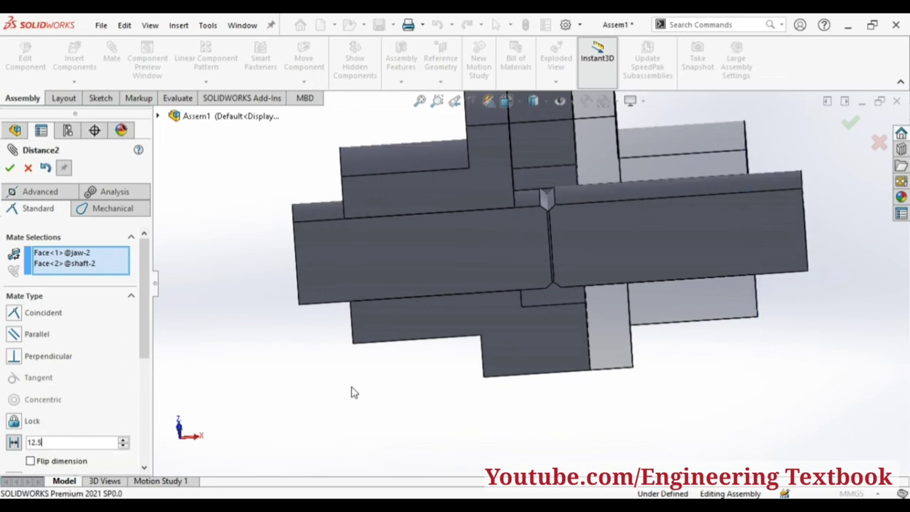
key(Return)
right_click(205, 316)
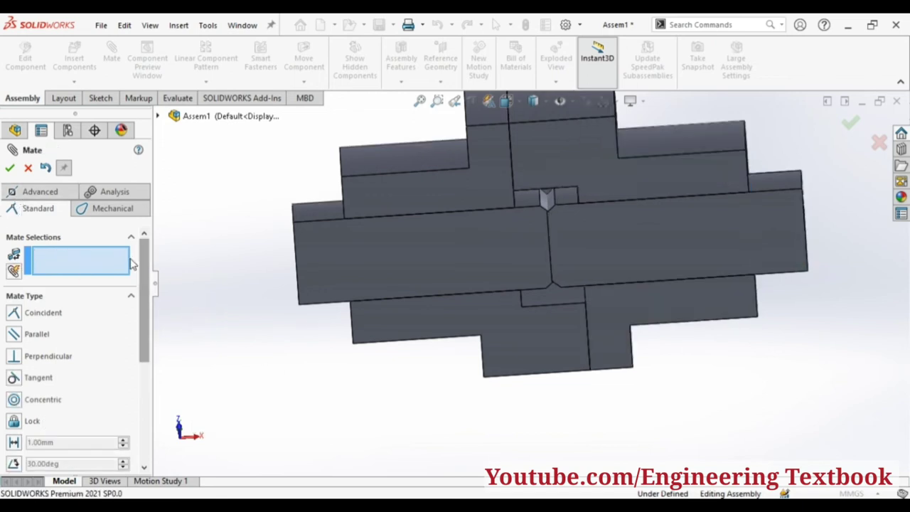
Reopen the Distance1 mate and enter 12.5mm as its distance.
click(9, 168)
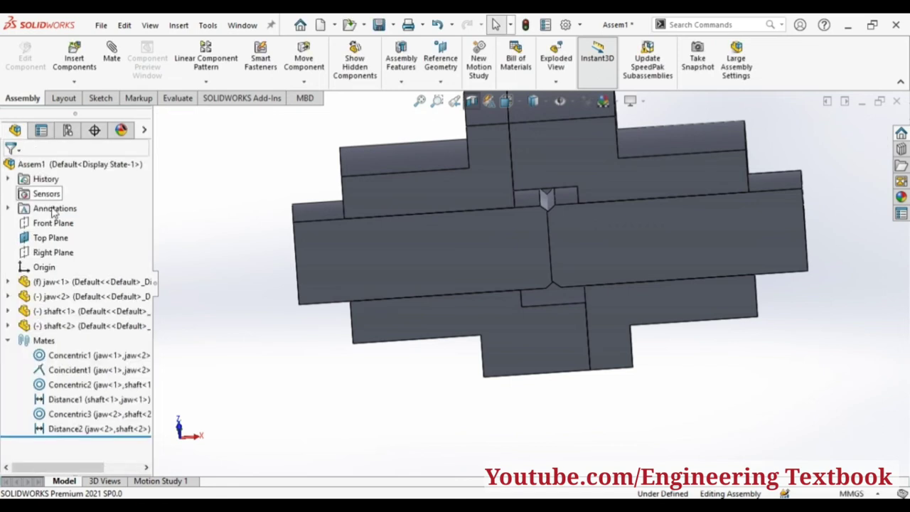
click(58, 400)
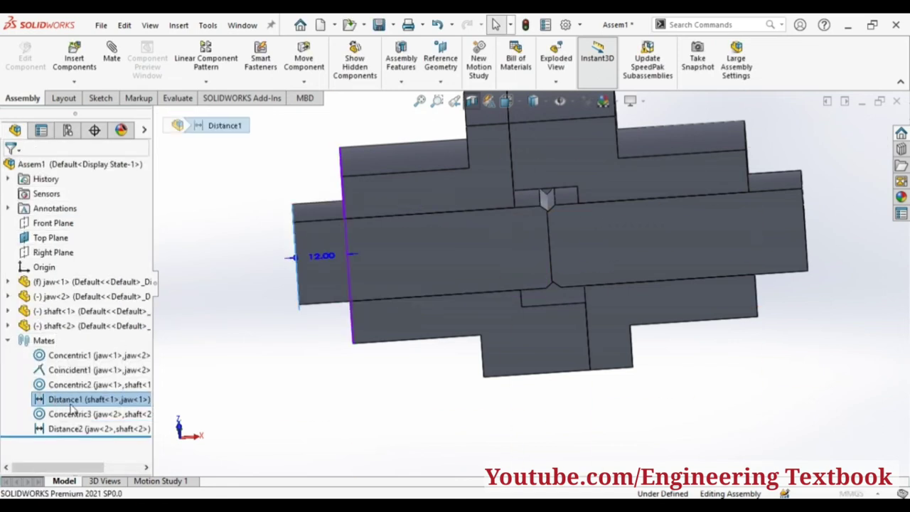
click(72, 390)
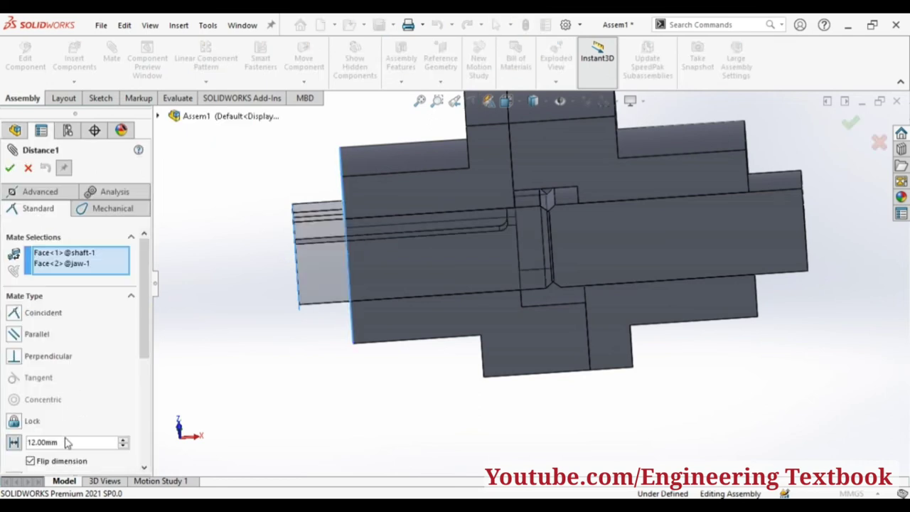
text(1)
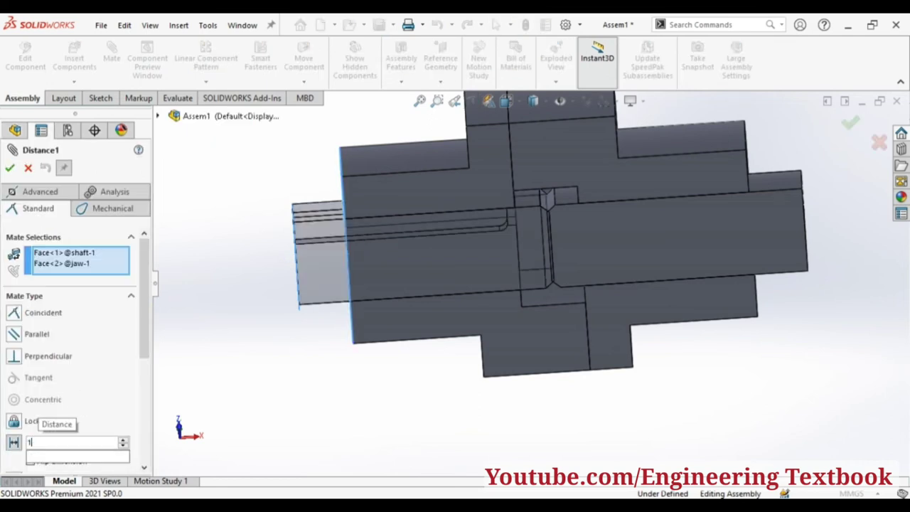
text(2.5)
key(Return)
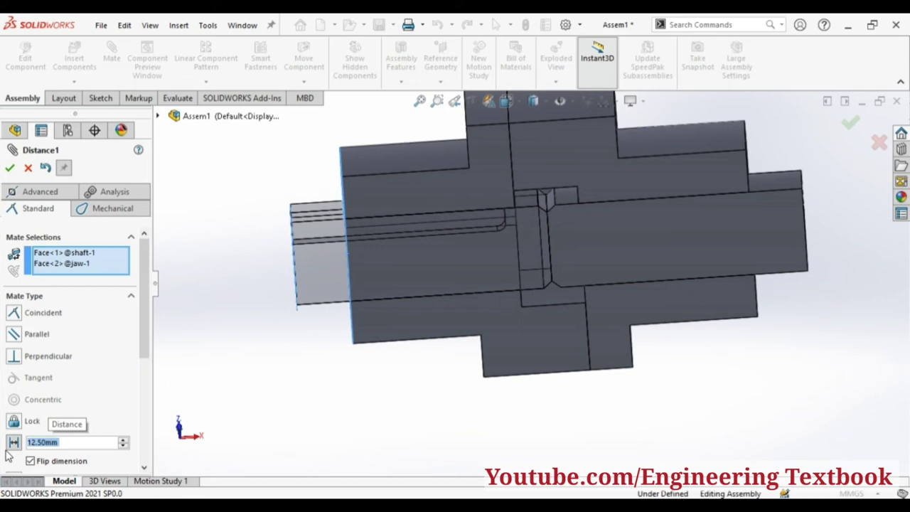
Zoom and orbit to check both shafts, then confirm the 12.50mm Distance1 mate.
scroll(624, 201, down, 3)
scroll(616, 213, down, 2)
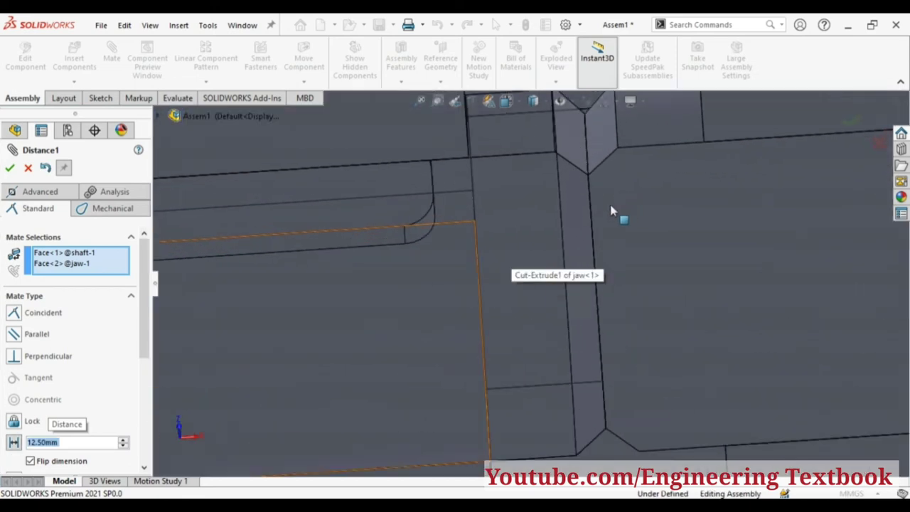
scroll(588, 227, down, 2)
scroll(501, 210, down, 3)
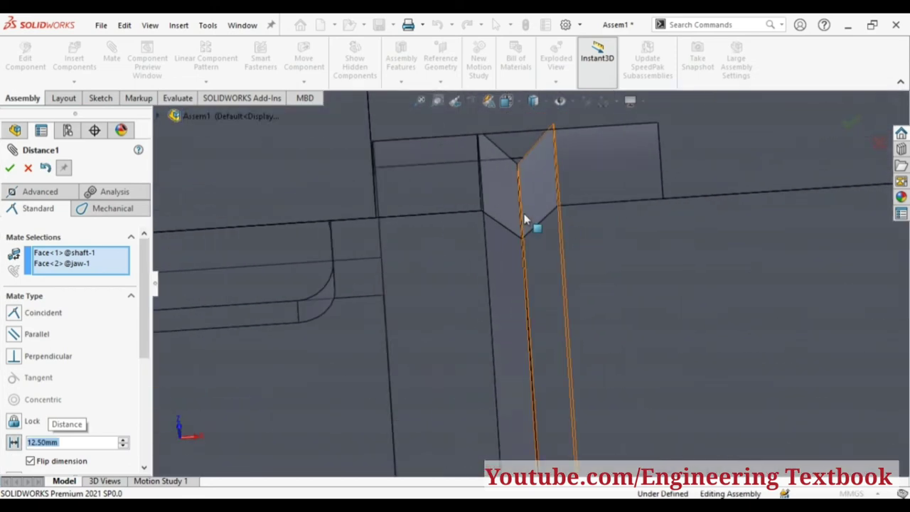
scroll(526, 271, down, 1)
scroll(530, 298, down, 2)
scroll(538, 264, up, 1)
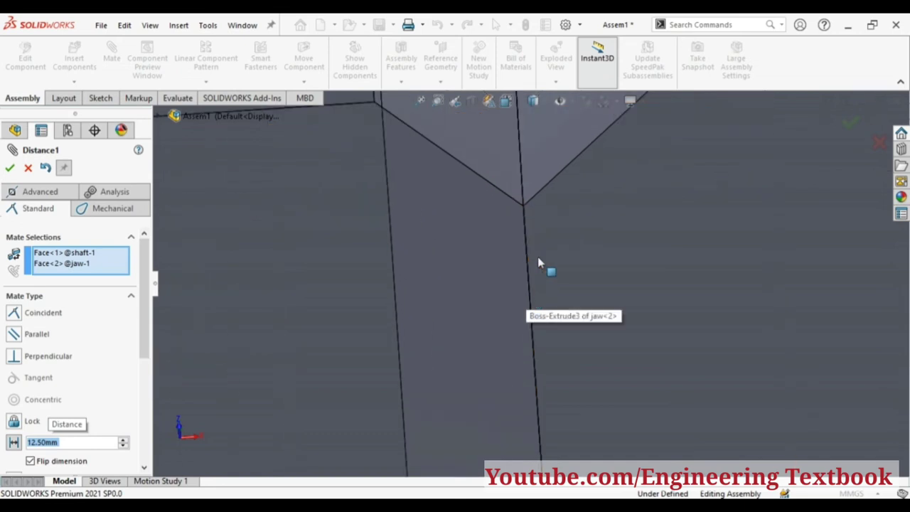
scroll(545, 264, up, 2)
scroll(545, 264, up, 3)
scroll(540, 313, up, 1)
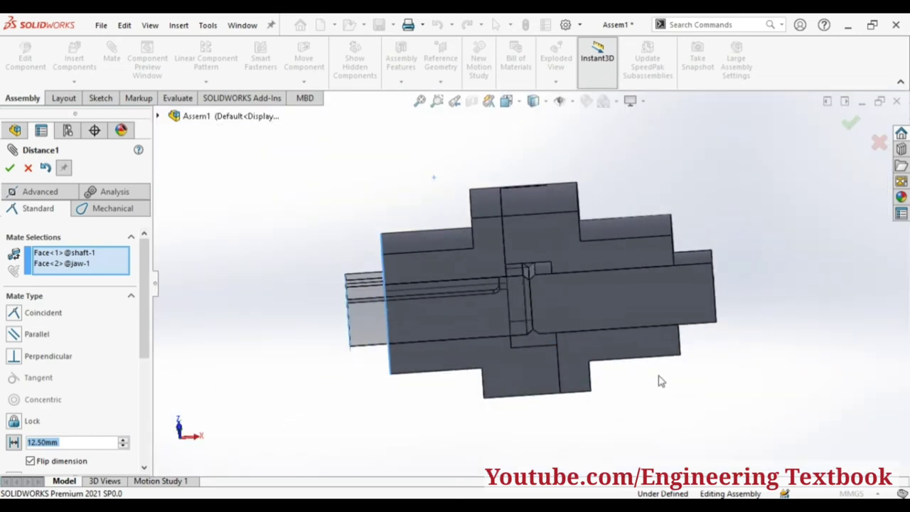
mouse_move(659, 378)
middle_down()
mouse_move(643, 417)
mouse_move(690, 396)
mouse_move(642, 441)
mouse_move(638, 424)
mouse_move(685, 368)
middle_up()
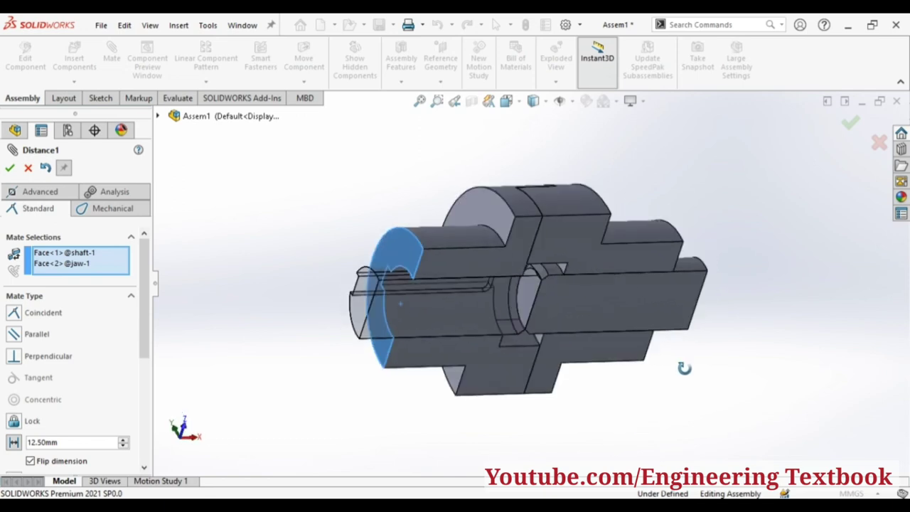
click(9, 169)
mouse_move(422, 377)
middle_down()
mouse_move(494, 376)
mouse_move(337, 292)
mouse_move(258, 234)
middle_up()
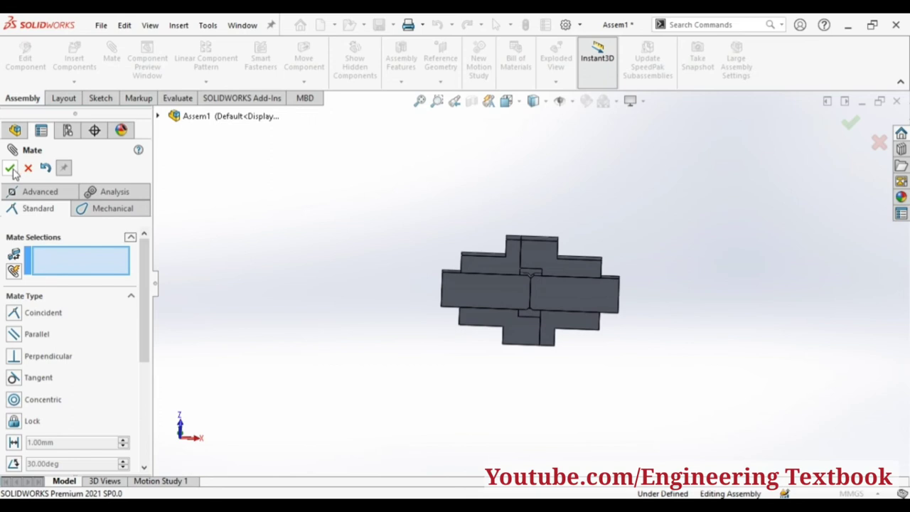
Exit mate editing and switch off the Top Plane section view to show the uncut coupling.
key(Escape)
mouse_move(490, 358)
middle_down()
mouse_move(531, 380)
mouse_move(539, 417)
mouse_move(564, 422)
mouse_move(497, 365)
middle_up()
mouse_move(657, 312)
middle_down()
mouse_move(582, 310)
mouse_move(697, 306)
mouse_move(646, 349)
mouse_move(697, 332)
mouse_move(703, 345)
middle_up()
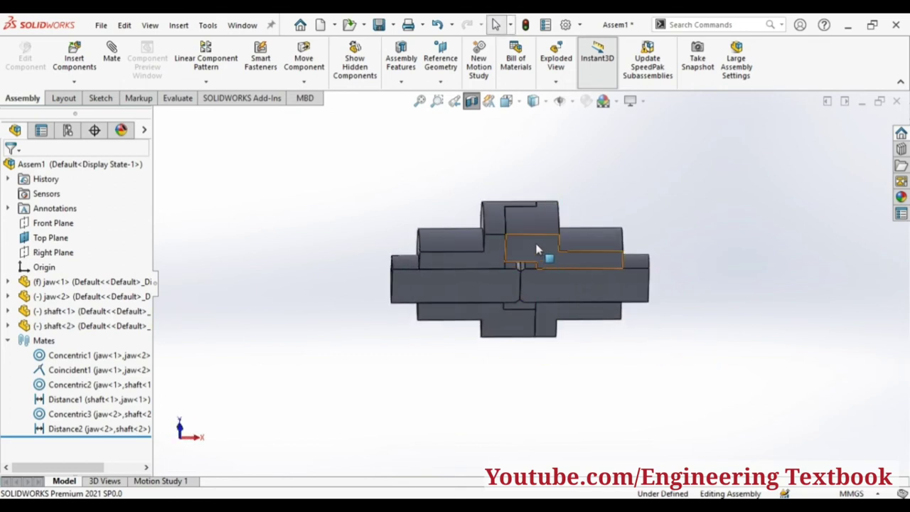
right_click(562, 286)
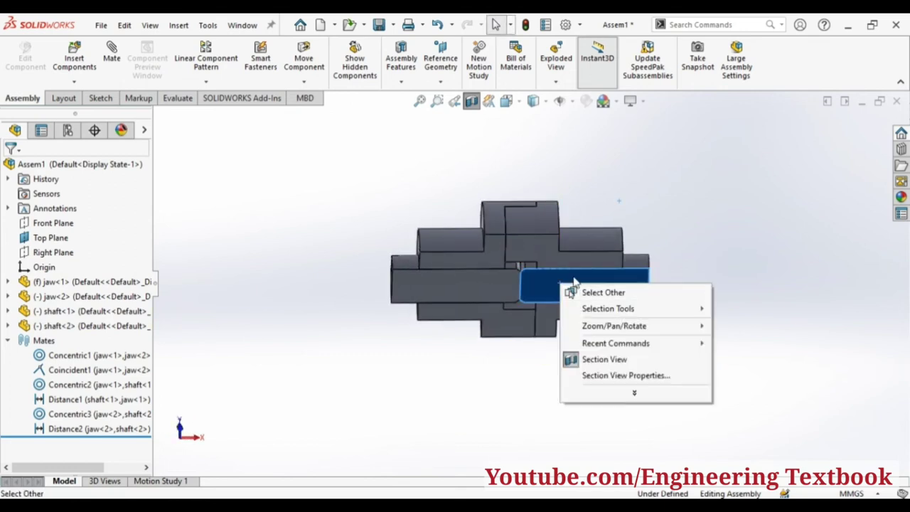
click(687, 240)
click(593, 299)
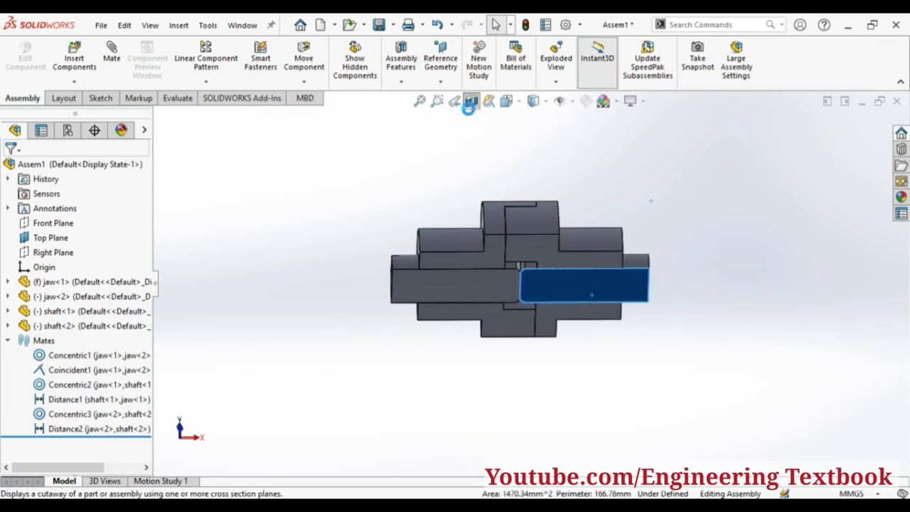
click(470, 105)
Target the shaft body and try yellow, green and brown-orange palette colours.
click(637, 296)
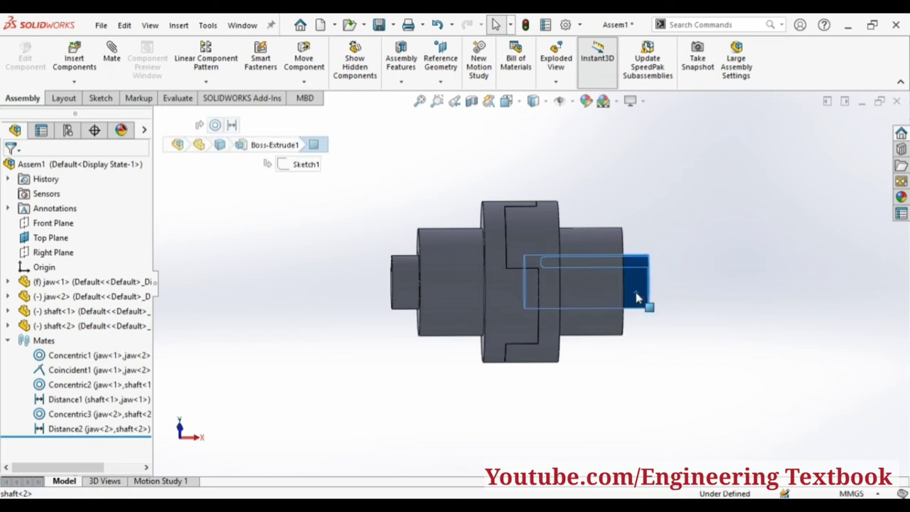
click(636, 293)
click(715, 231)
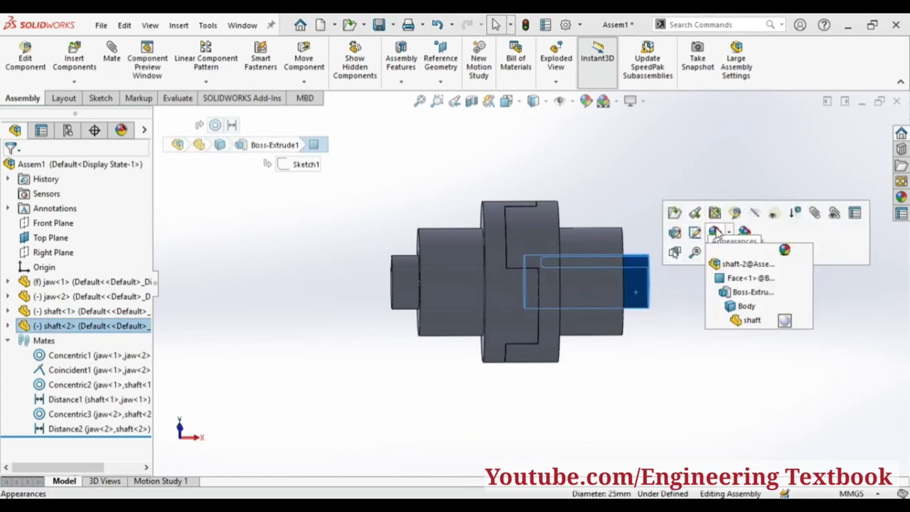
click(747, 306)
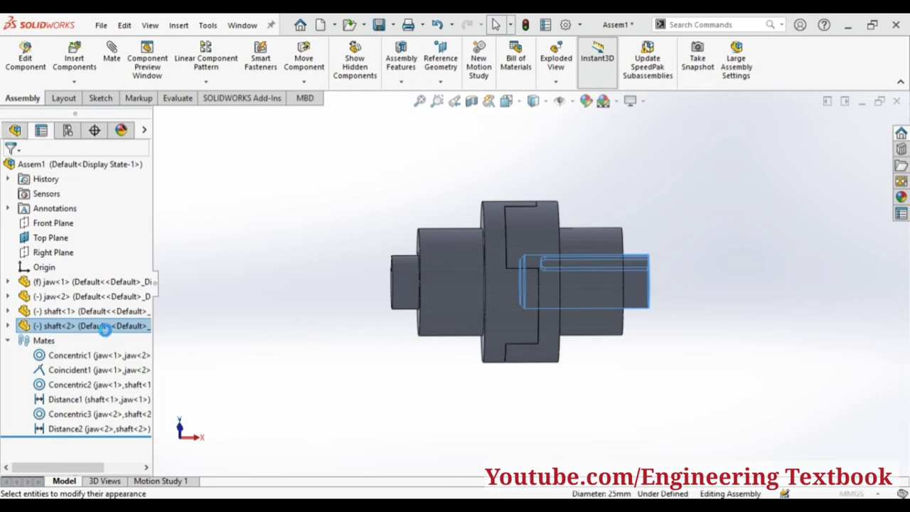
click(43, 266)
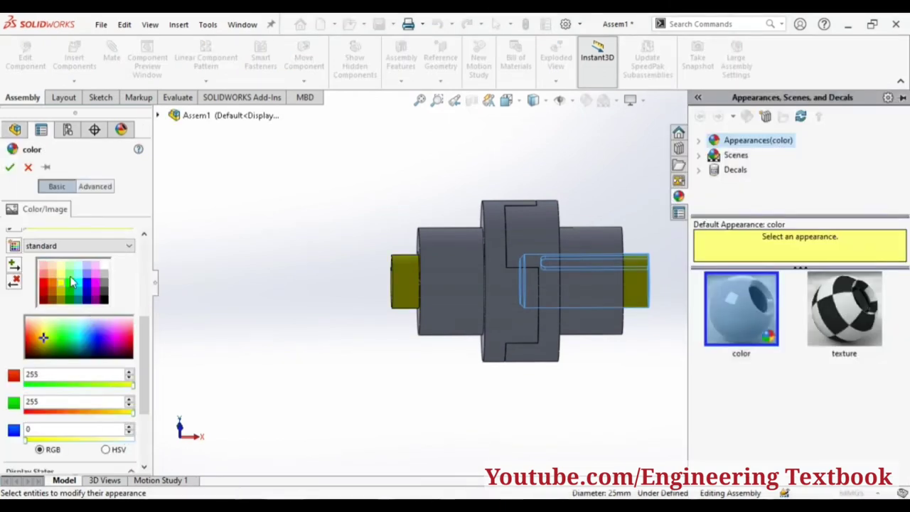
click(70, 277)
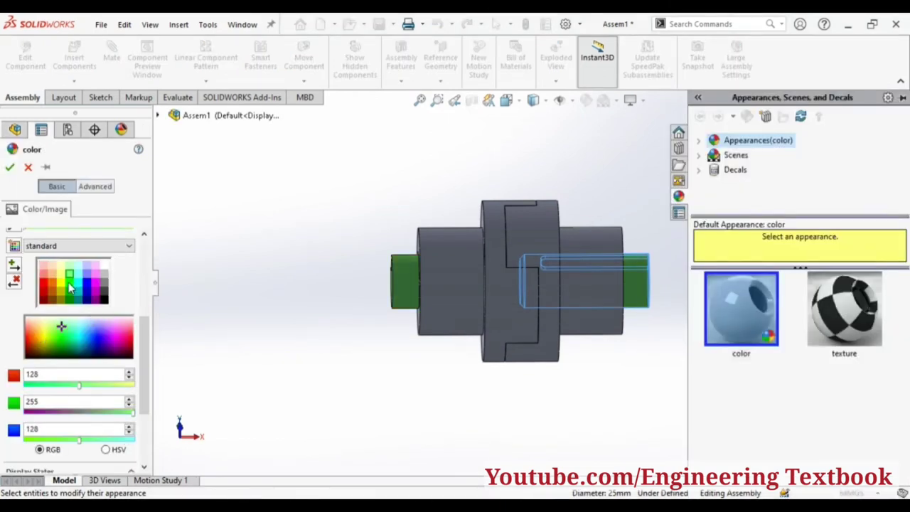
click(69, 287)
click(54, 286)
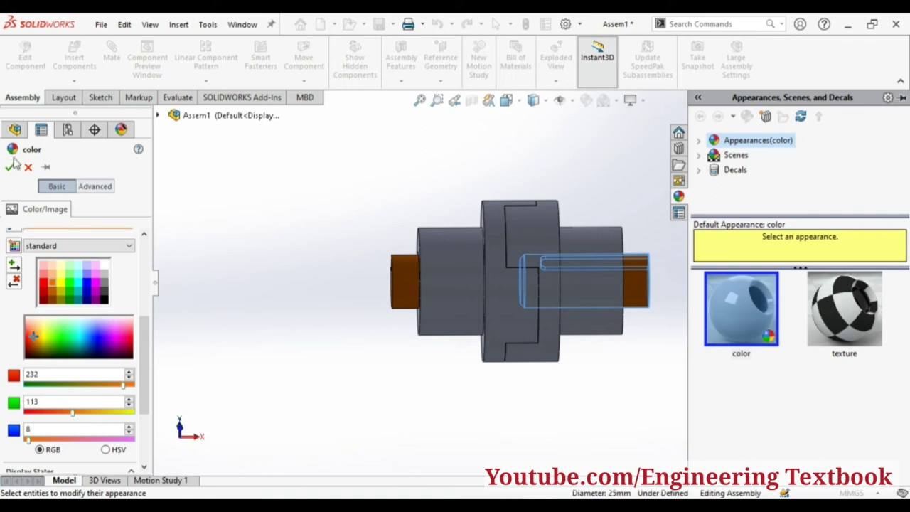
Browse the appearance library and try polished steel and polished aluminum on the shafts.
click(738, 154)
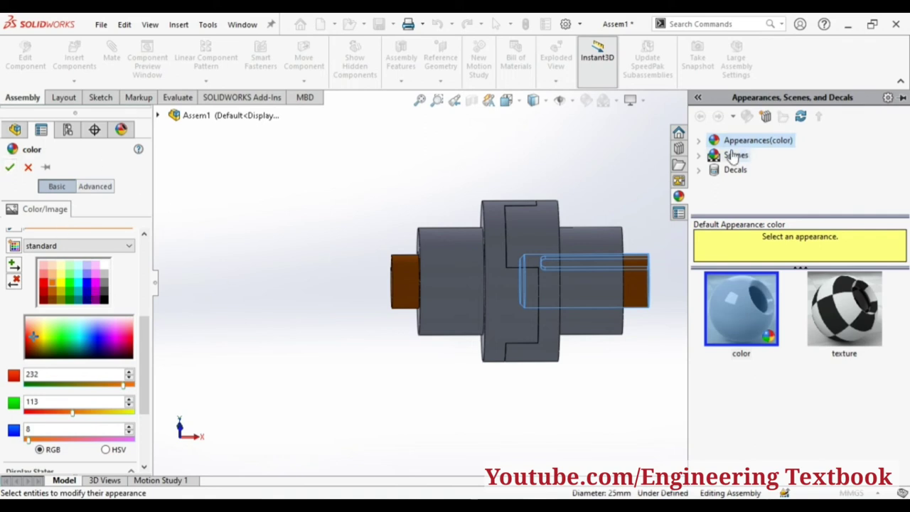
click(698, 155)
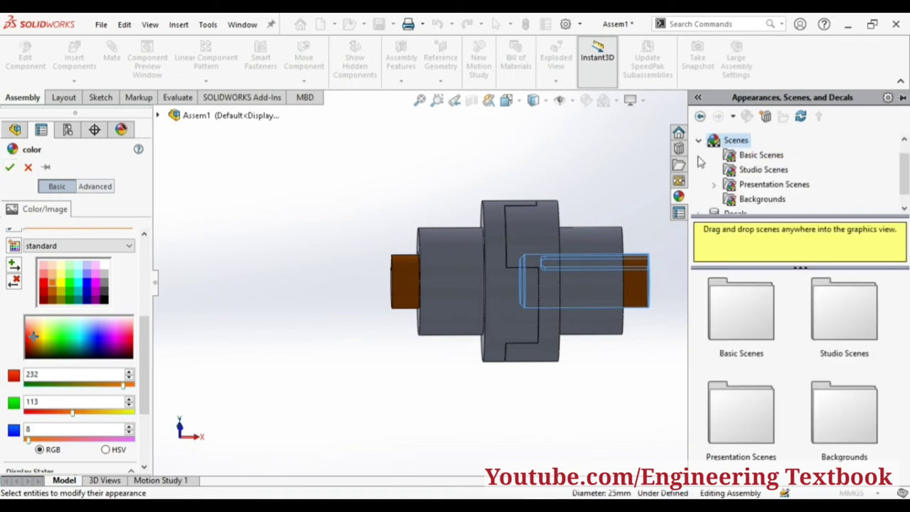
click(756, 157)
scroll(740, 161, up, 1)
click(703, 148)
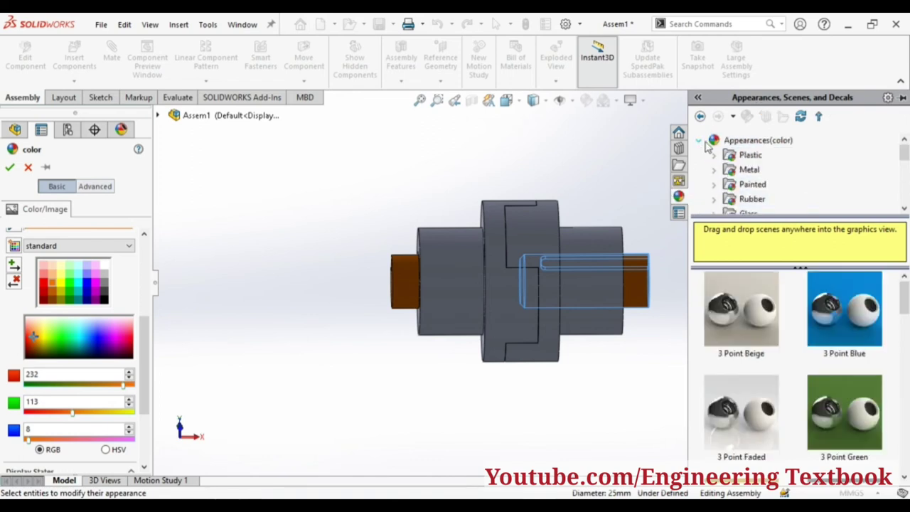
click(749, 170)
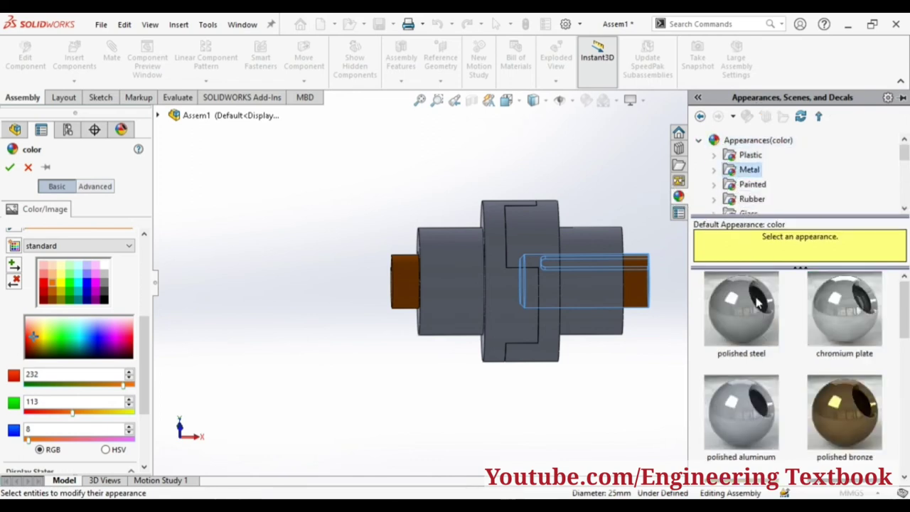
click(758, 304)
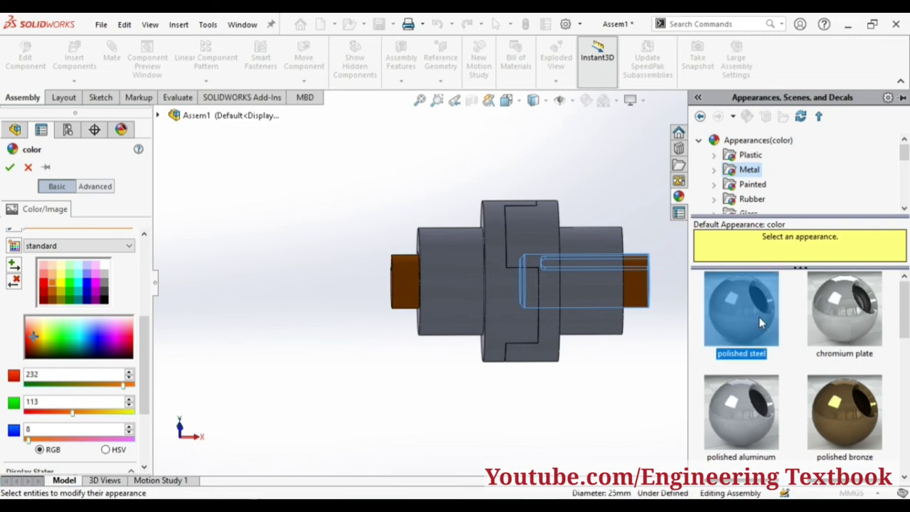
click(759, 407)
Settle on chromium plate for the shafts after trying polished silver, and confirm.
click(844, 341)
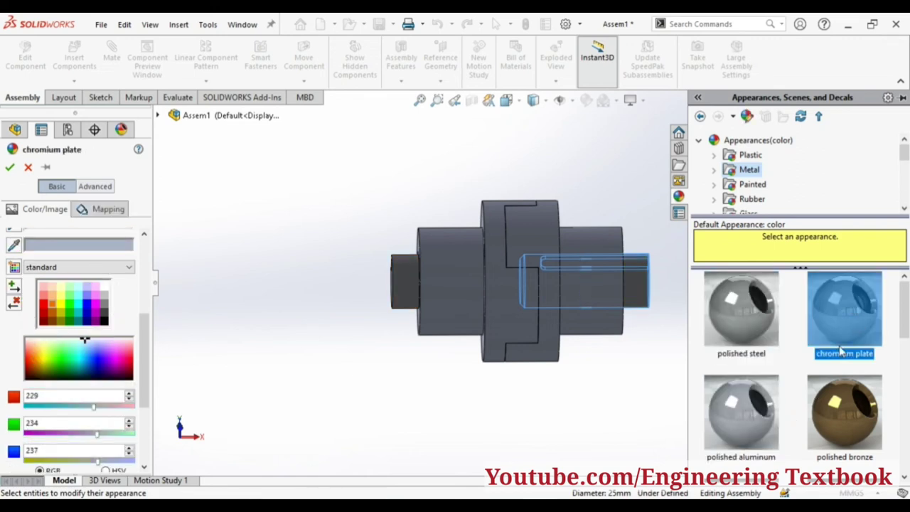
scroll(841, 352, down, 3)
click(761, 361)
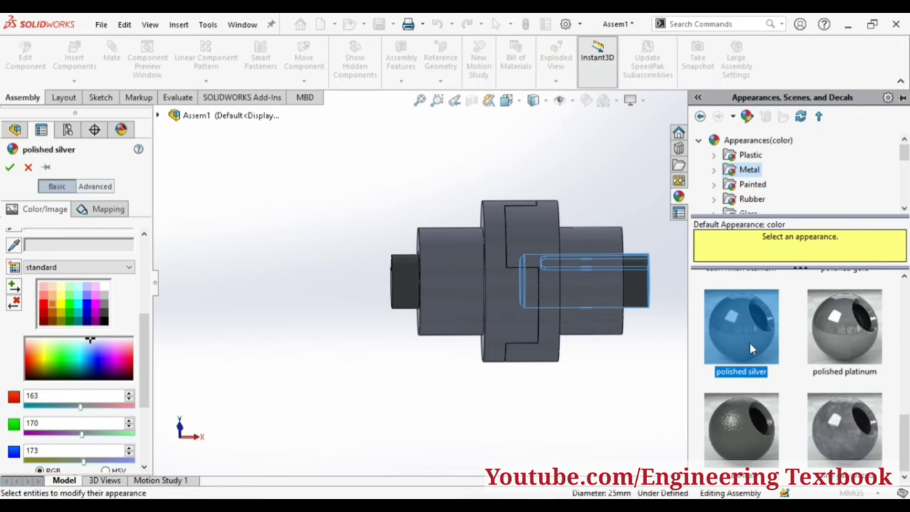
scroll(768, 404, up, 3)
click(854, 318)
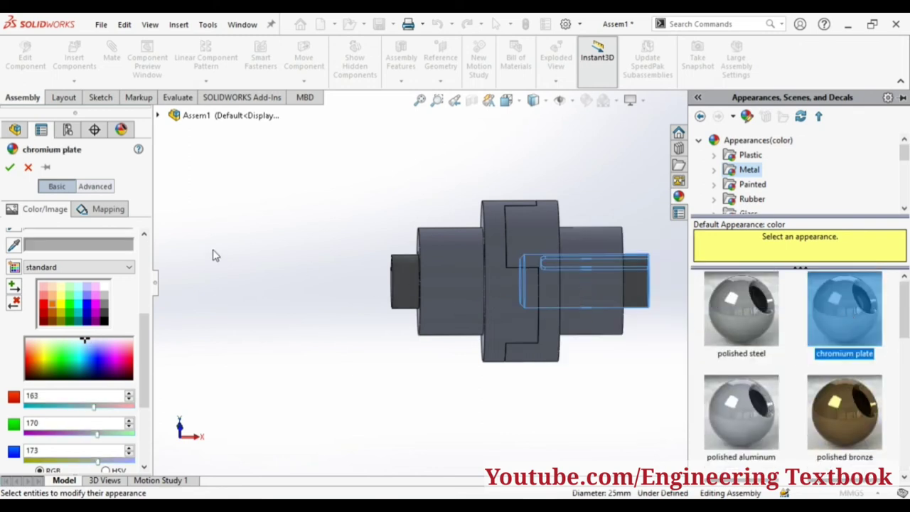
click(10, 169)
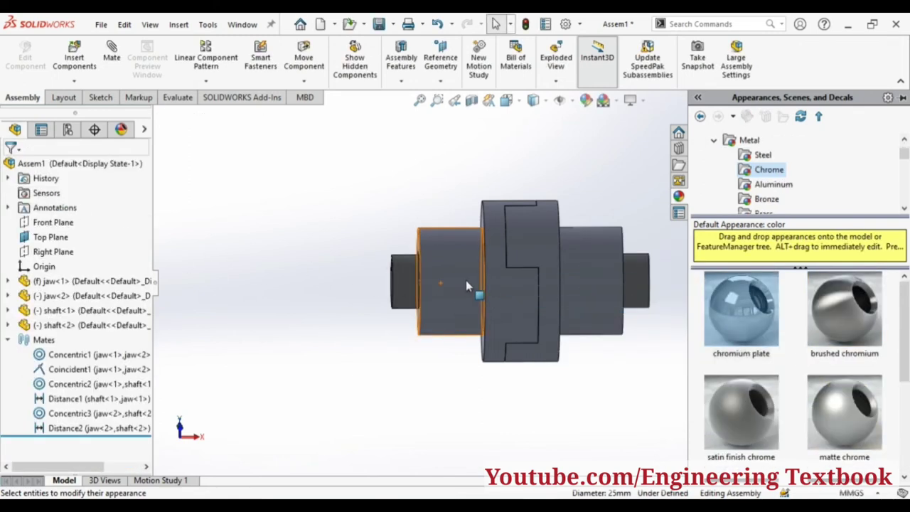
click(465, 281)
Target the whole jaw body and try brushed bronze and manganese bronze finishes.
click(544, 221)
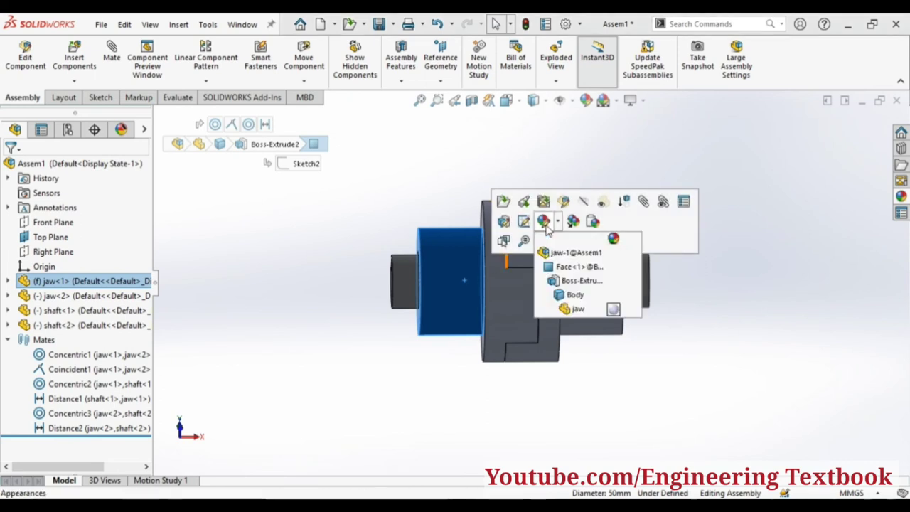
click(560, 297)
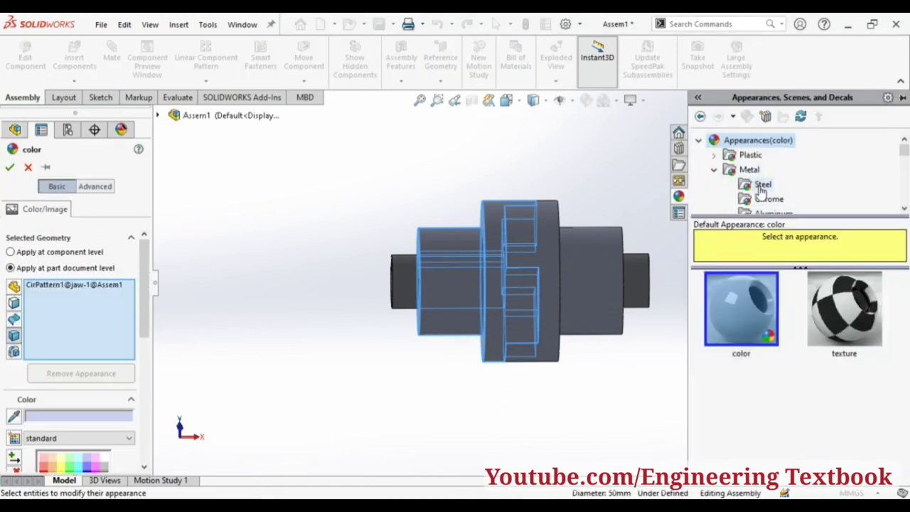
click(766, 198)
scroll(766, 177, down, 3)
scroll(767, 167, down, 3)
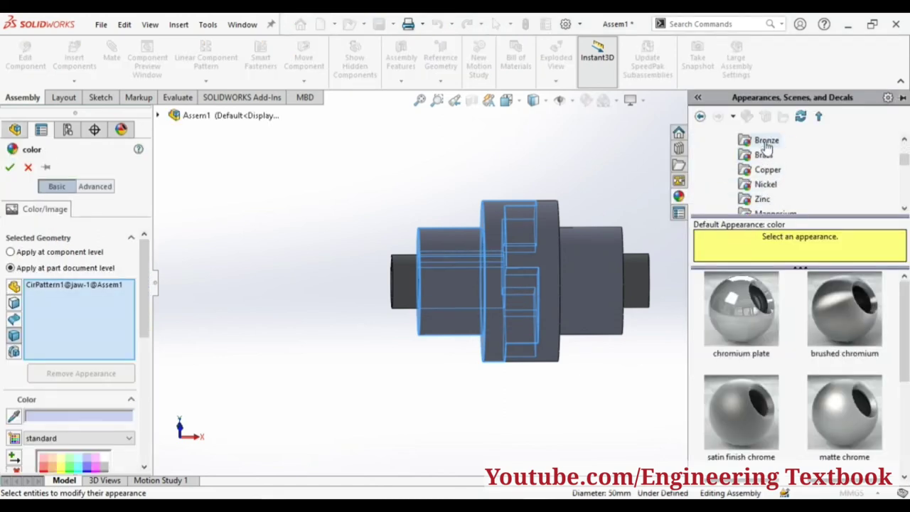
click(766, 143)
click(817, 316)
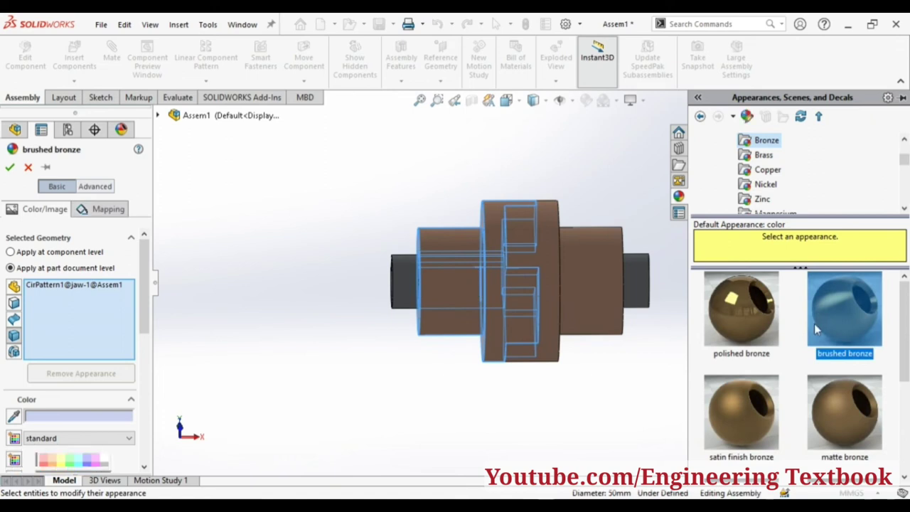
scroll(815, 331, down, 3)
click(843, 439)
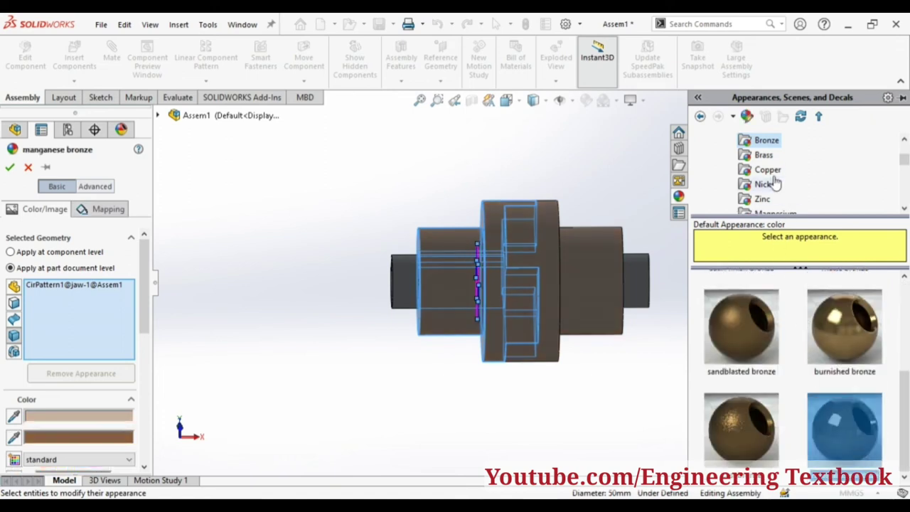
Try brushed brass and brushed copper, then apply polished copper to the jaws.
click(764, 157)
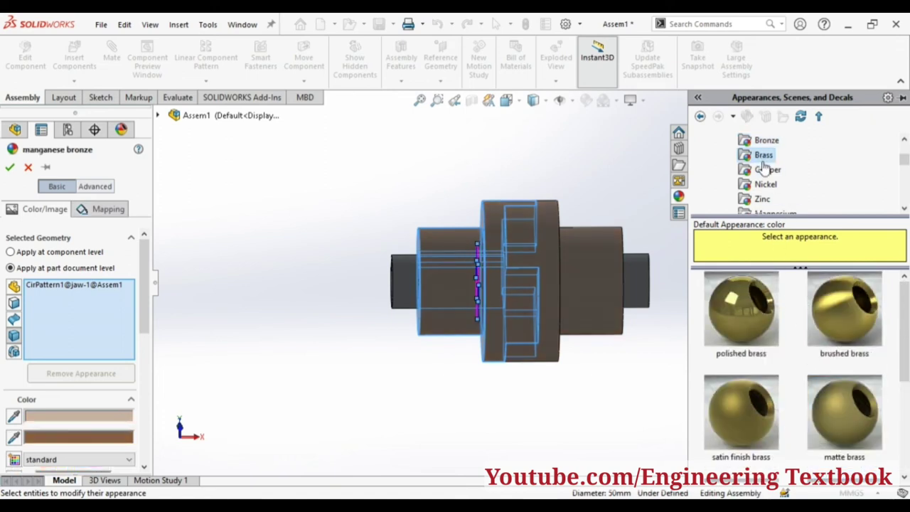
click(828, 304)
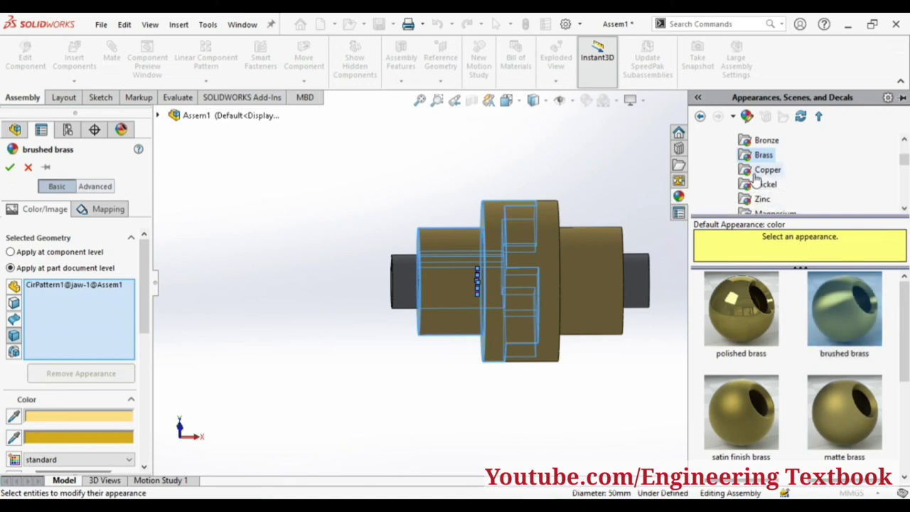
click(758, 170)
click(837, 318)
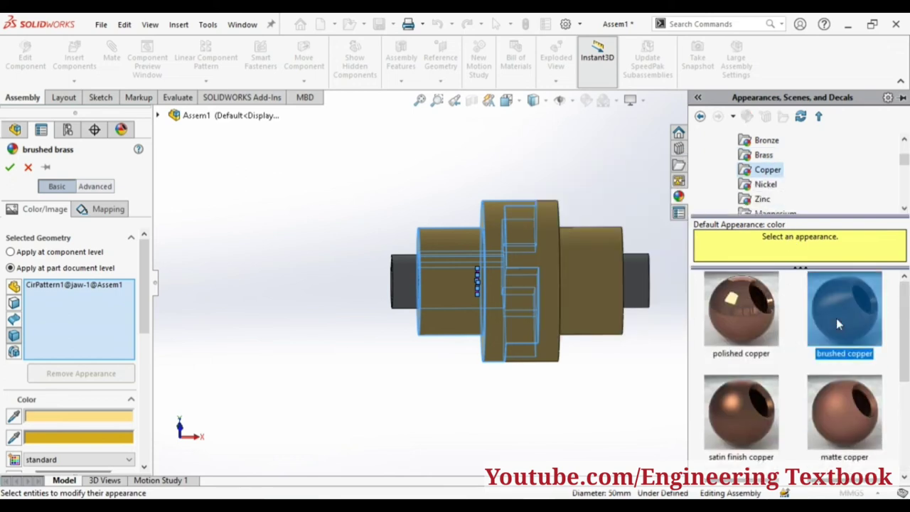
click(753, 328)
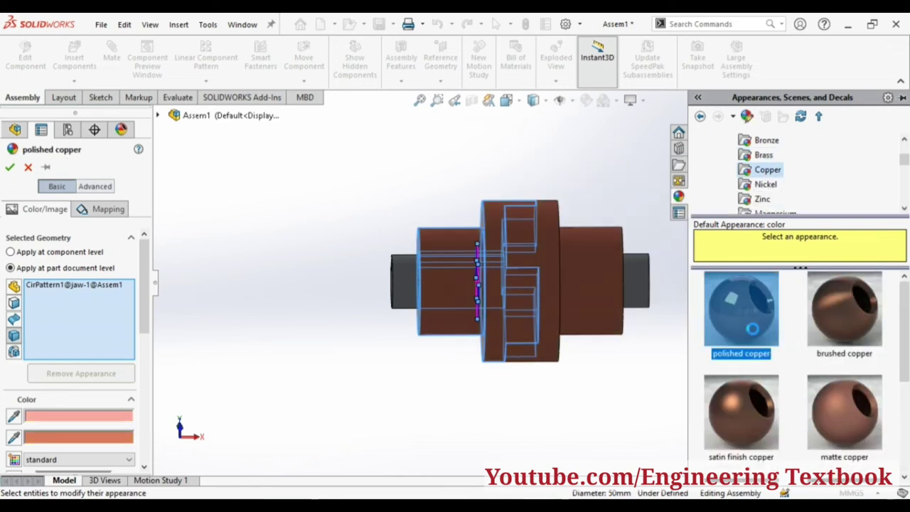
click(9, 168)
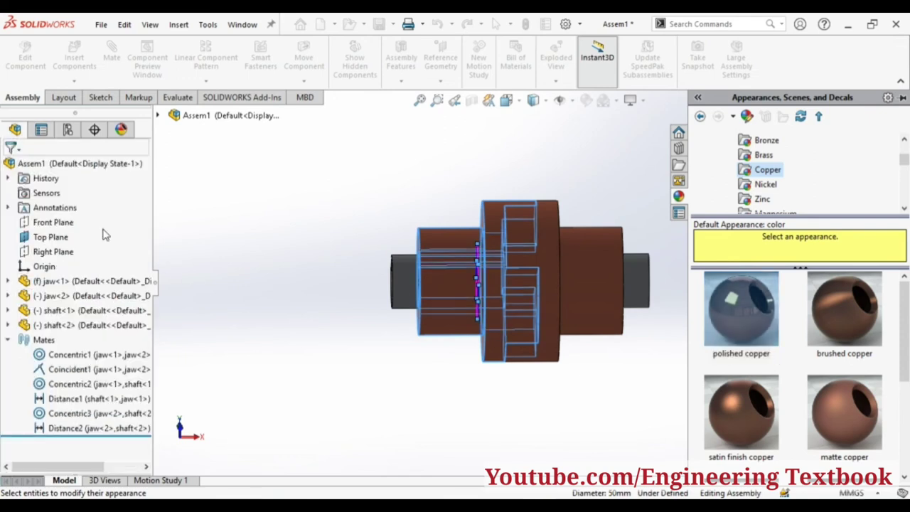
Orbit the copper coupling to a tilted diagonal view showing both shaft ends.
mouse_move(299, 355)
middle_down()
mouse_move(356, 397)
mouse_move(295, 399)
mouse_move(342, 349)
mouse_move(263, 390)
mouse_move(254, 433)
mouse_move(629, 378)
middle_up()
mouse_move(617, 320)
middle_down()
mouse_move(557, 386)
mouse_move(575, 420)
mouse_move(552, 430)
mouse_move(573, 369)
middle_up()
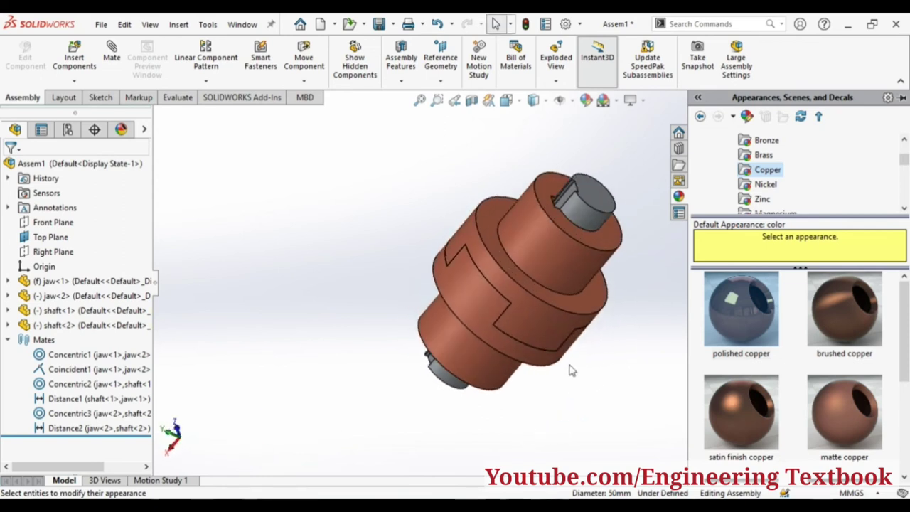
mouse_move(631, 204)
middle_down()
mouse_move(642, 220)
mouse_move(637, 214)
middle_up()
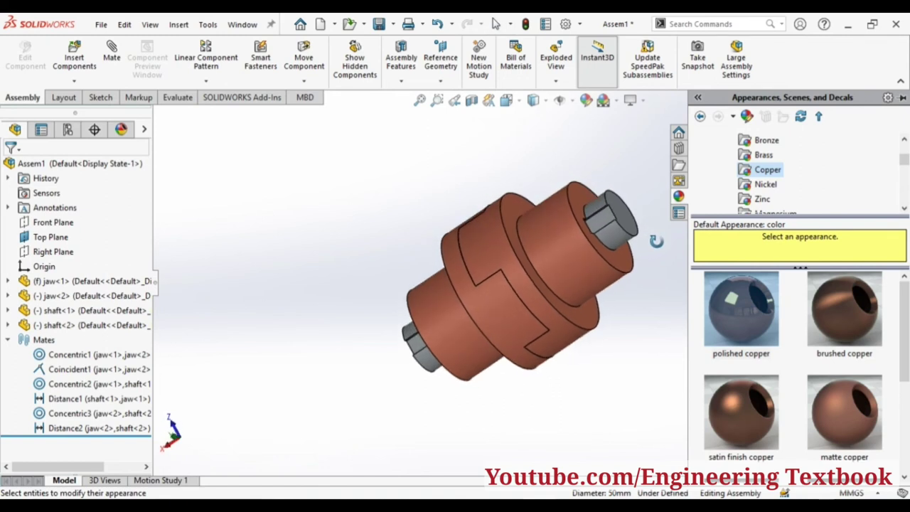
Edit the right shaft part's appearance, pick Metal > wrought iron, and clear the shaft target.
click(629, 238)
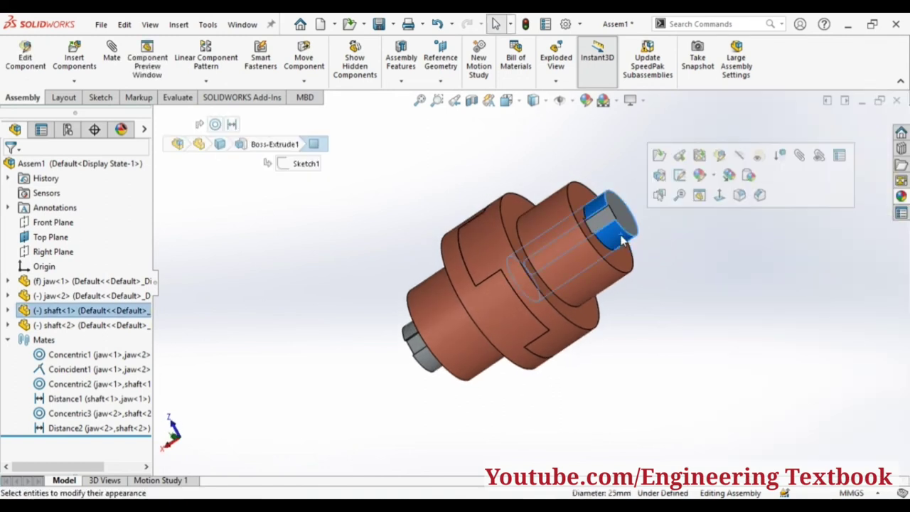
click(700, 176)
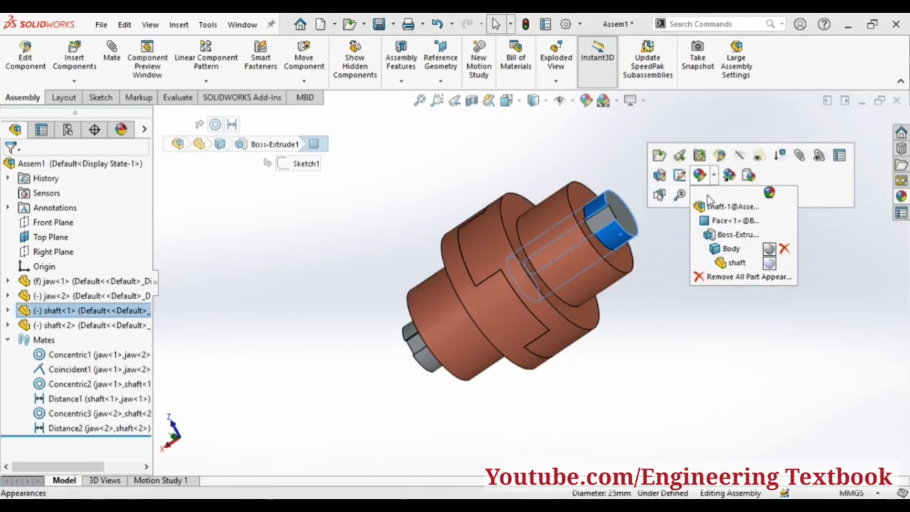
click(740, 263)
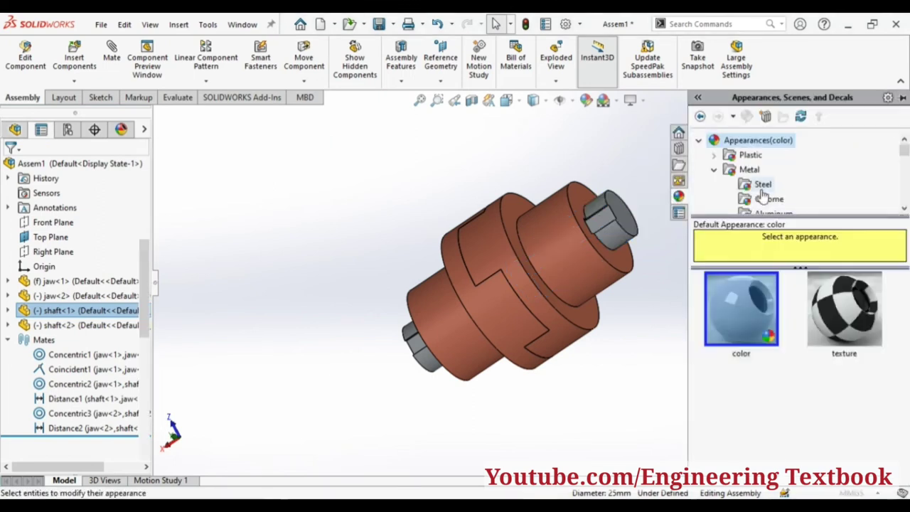
click(751, 169)
scroll(794, 321, down, 2)
scroll(795, 322, down, 3)
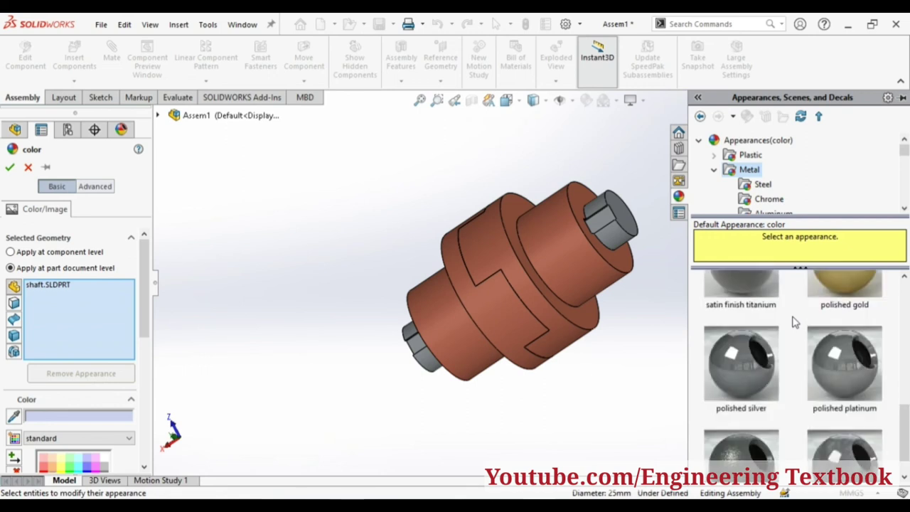
scroll(840, 368, up, 2)
click(844, 335)
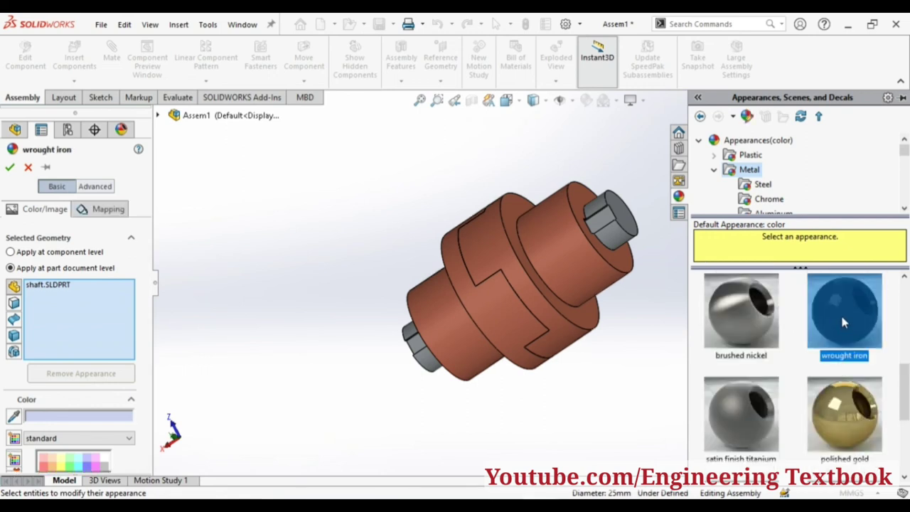
scroll(844, 336, down, 2)
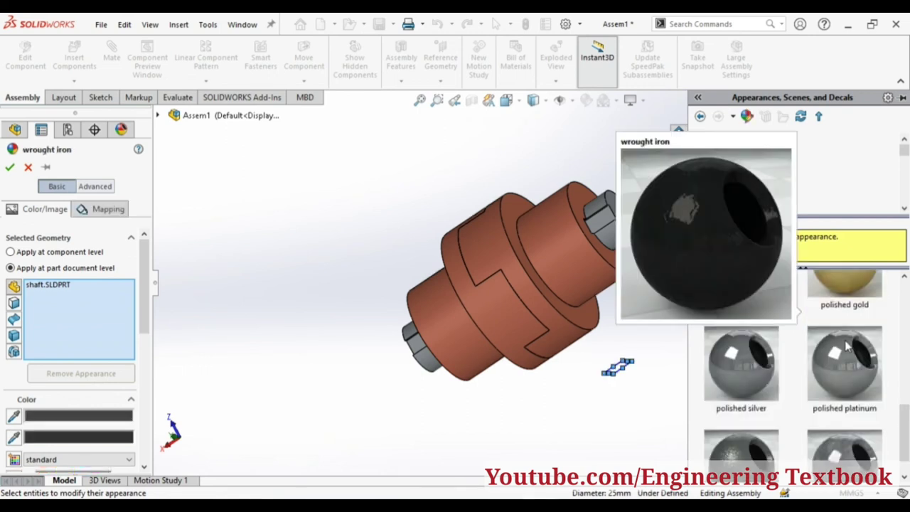
click(613, 240)
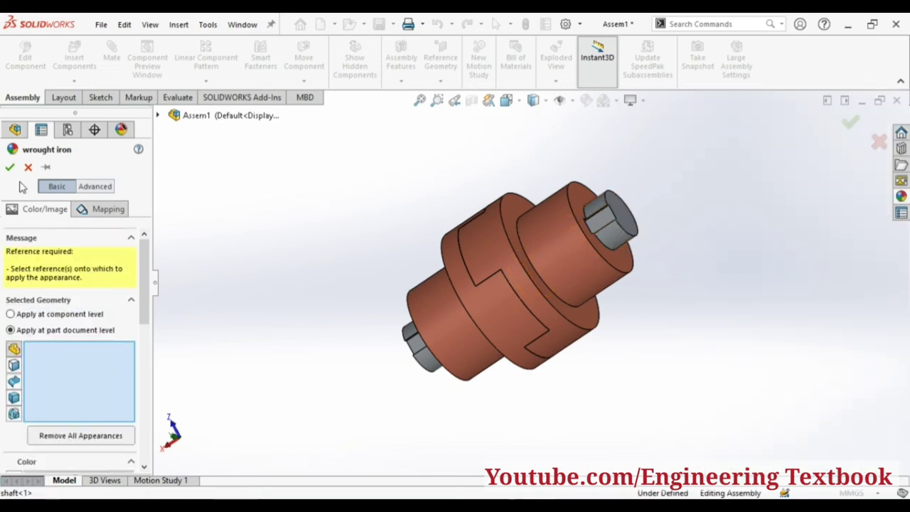
Discard the unfinished edit and begin editing the shaft part's appearance.
click(27, 167)
click(612, 224)
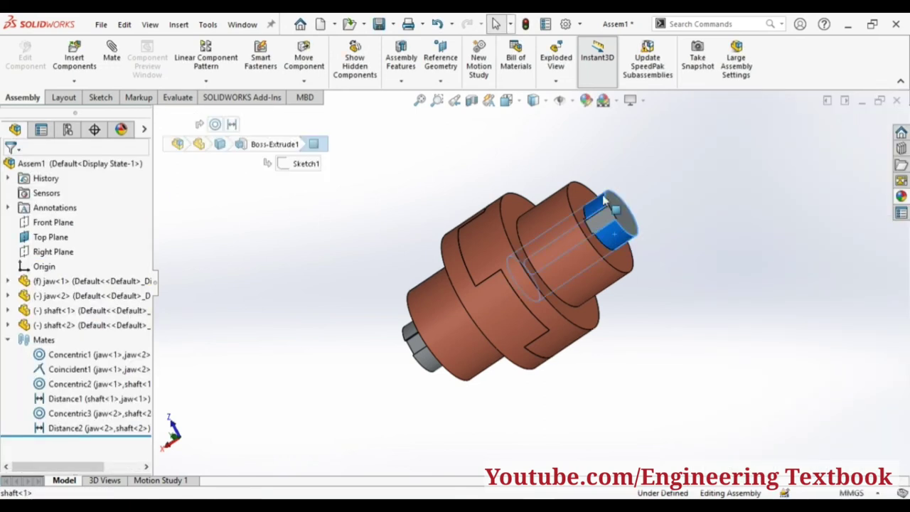
click(703, 178)
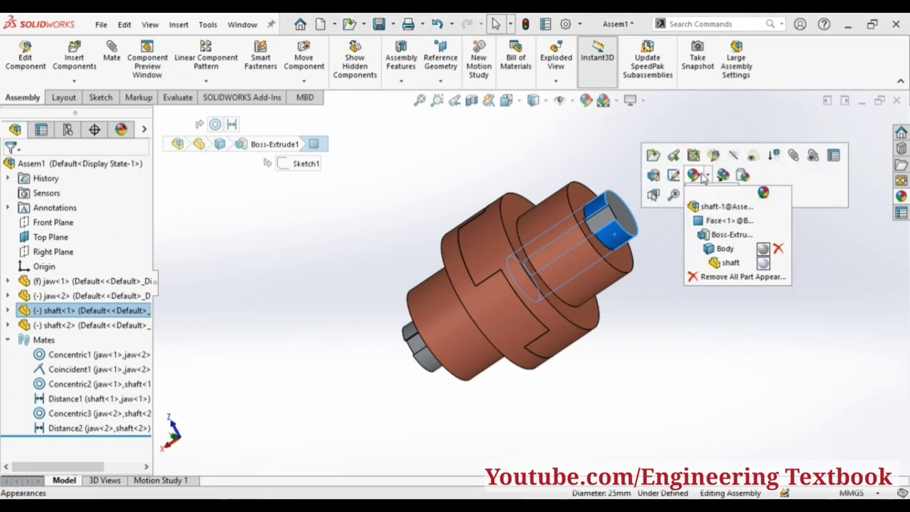
click(730, 249)
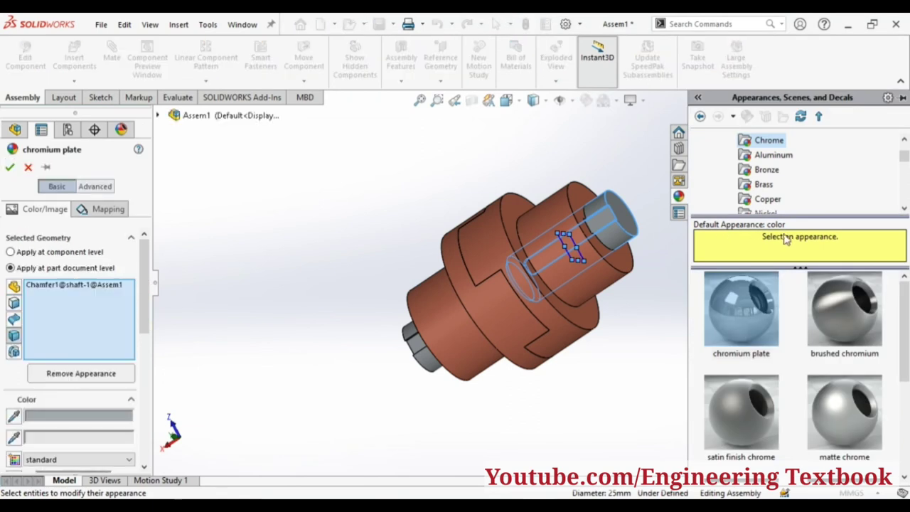
Preview chromium, aluminum, nickel and iron finishes on the shaft.
click(842, 304)
scroll(825, 336, down, 3)
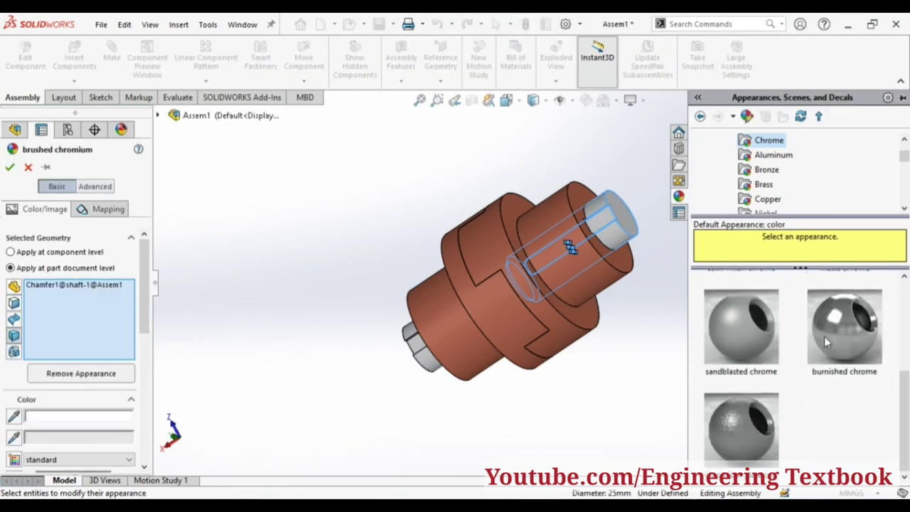
click(773, 405)
click(766, 185)
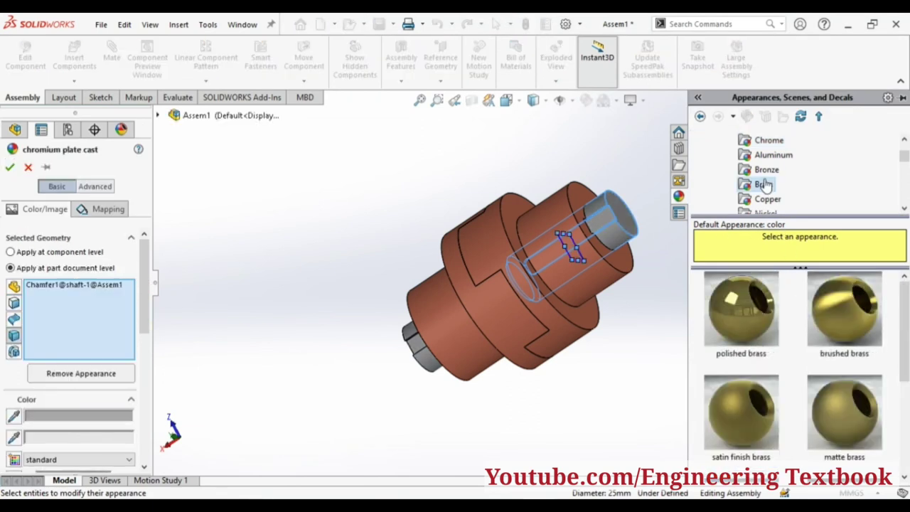
click(773, 156)
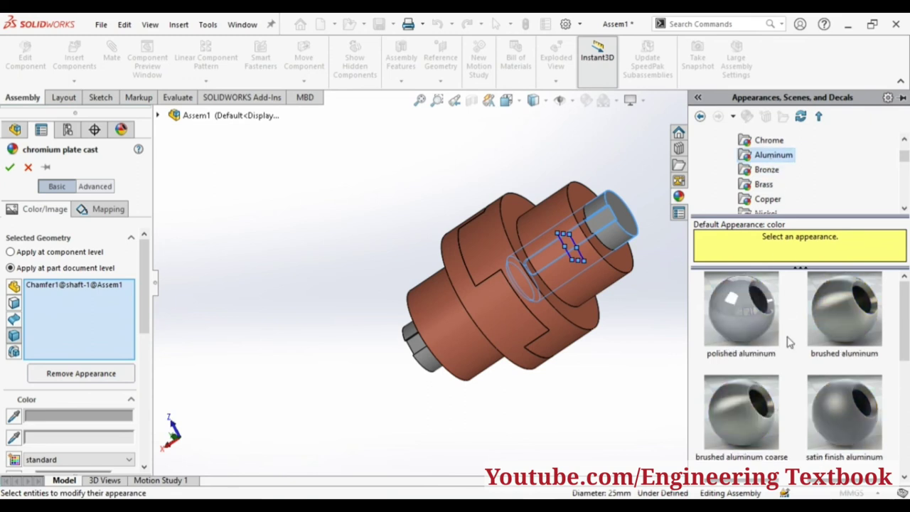
scroll(789, 342, down, 2)
click(768, 440)
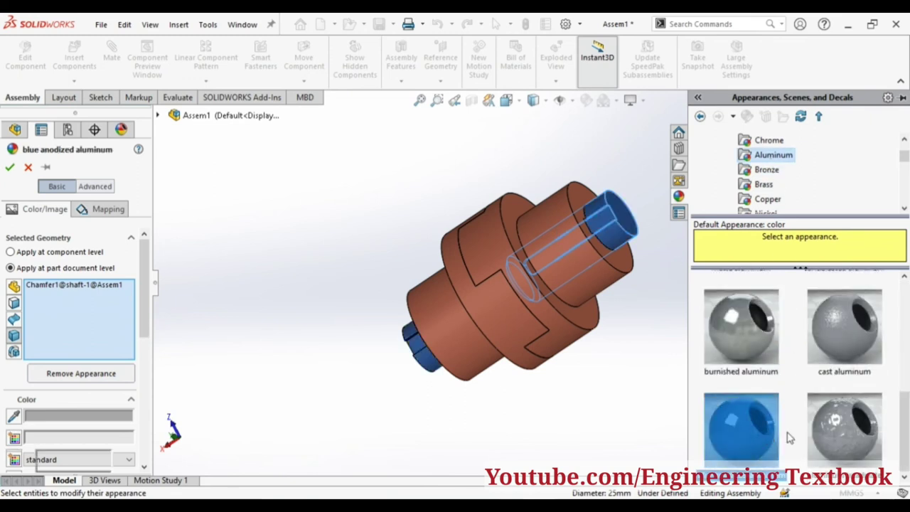
click(842, 436)
click(768, 201)
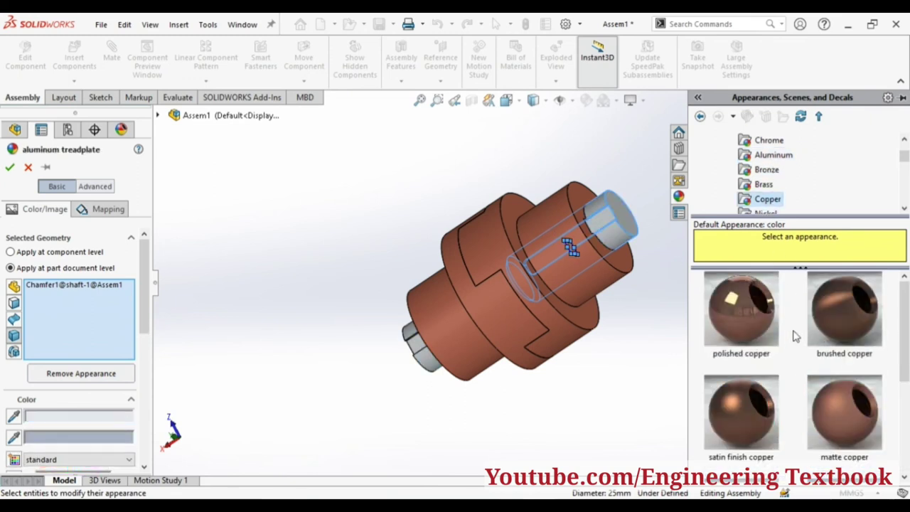
click(766, 213)
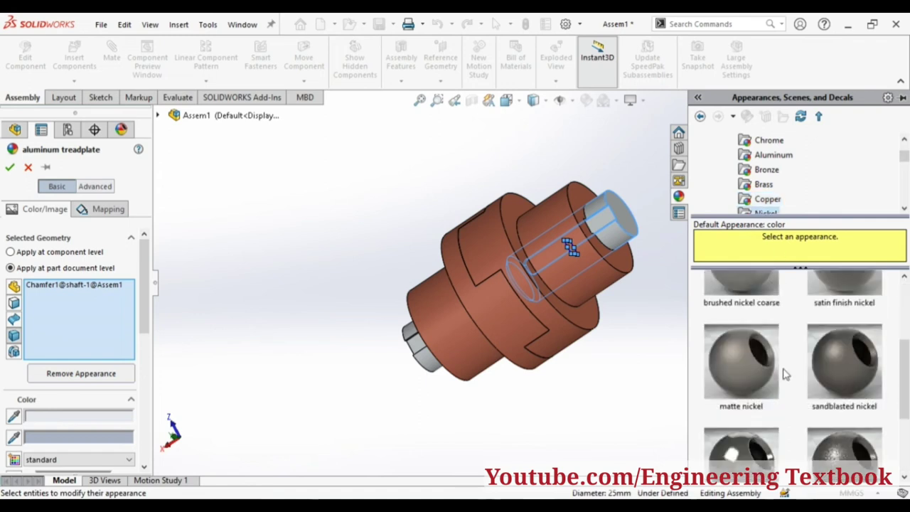
scroll(782, 362, down, 3)
click(752, 349)
scroll(781, 165, down, 2)
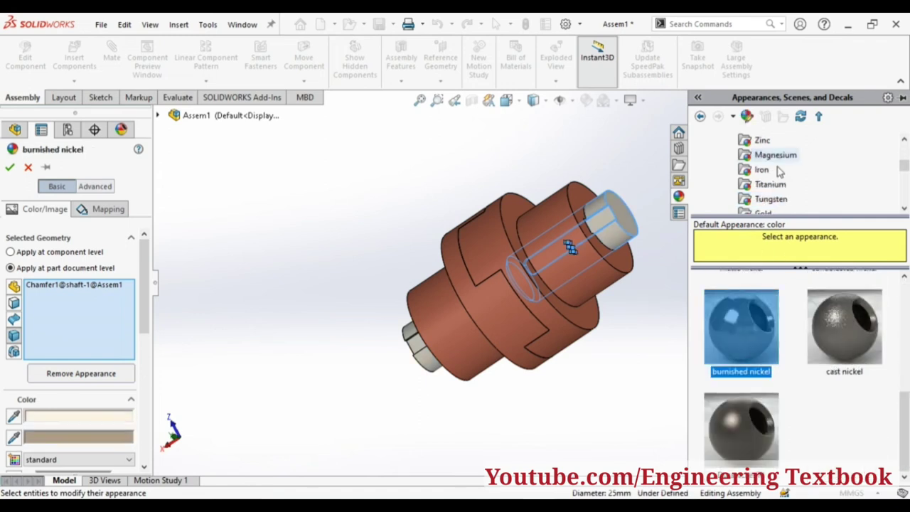
click(775, 158)
key(Down)
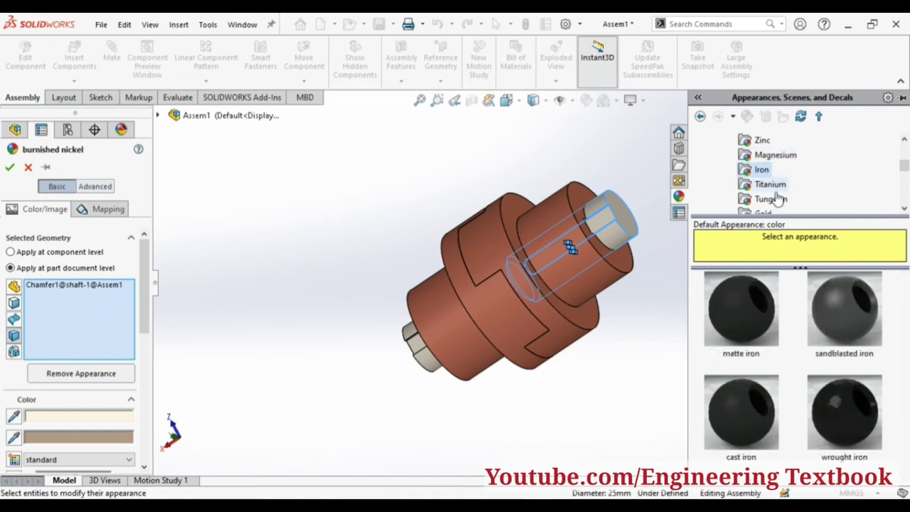
click(829, 413)
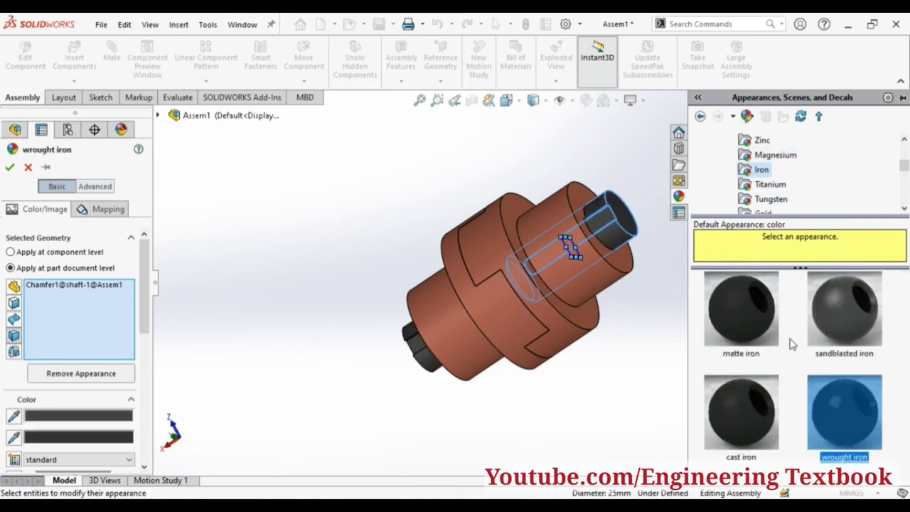
click(742, 309)
Preview polished silver, matte and cast iron, and brushed titanium on the shaft.
scroll(764, 192, down, 1)
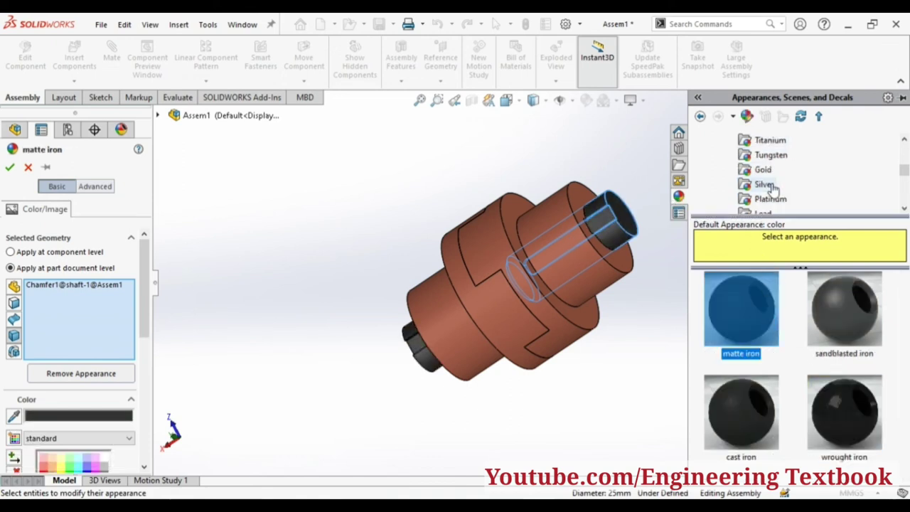
click(765, 184)
click(741, 309)
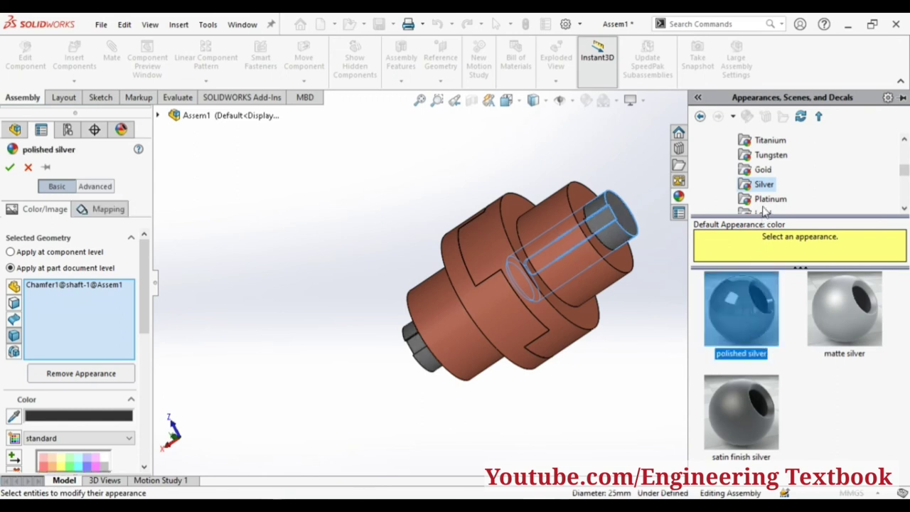
scroll(764, 203, up, 1)
click(762, 170)
click(741, 310)
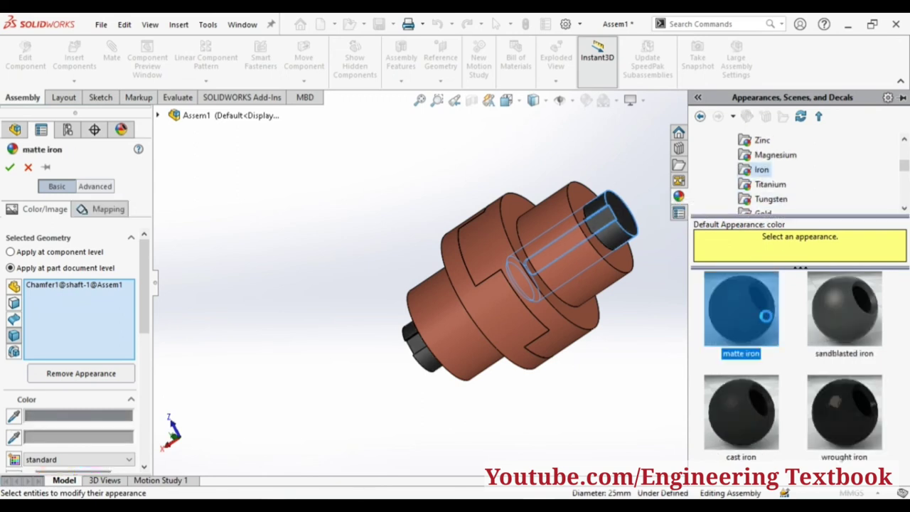
click(741, 413)
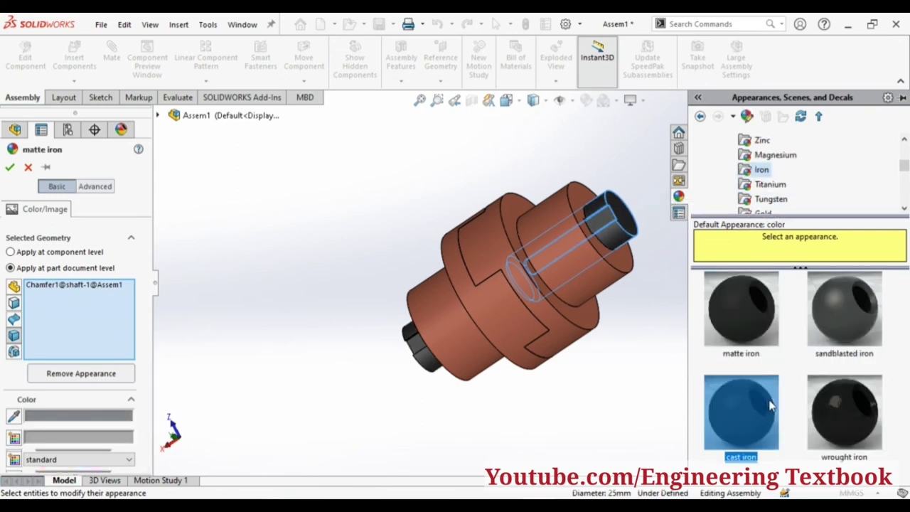
click(763, 185)
click(741, 313)
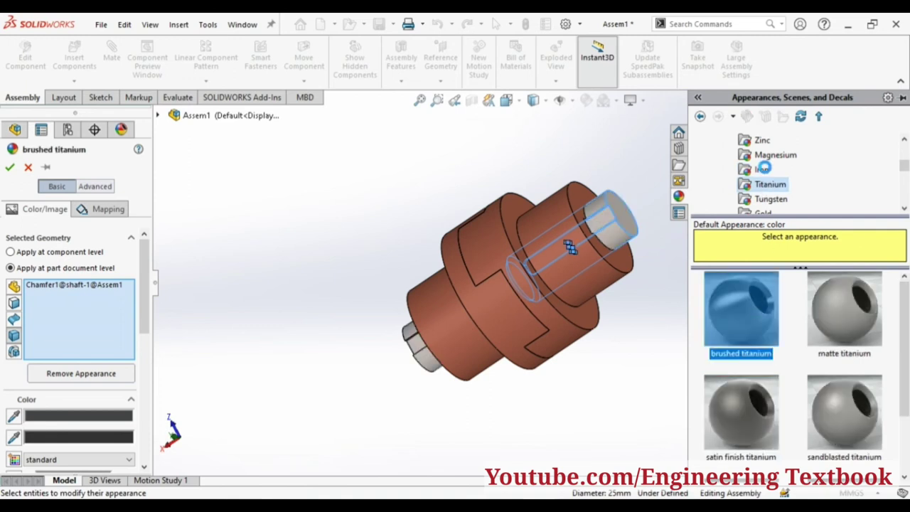
scroll(761, 171, up, 1)
scroll(761, 171, up, 1)
Apply and confirm the polished brass appearance on the shaft.
click(764, 184)
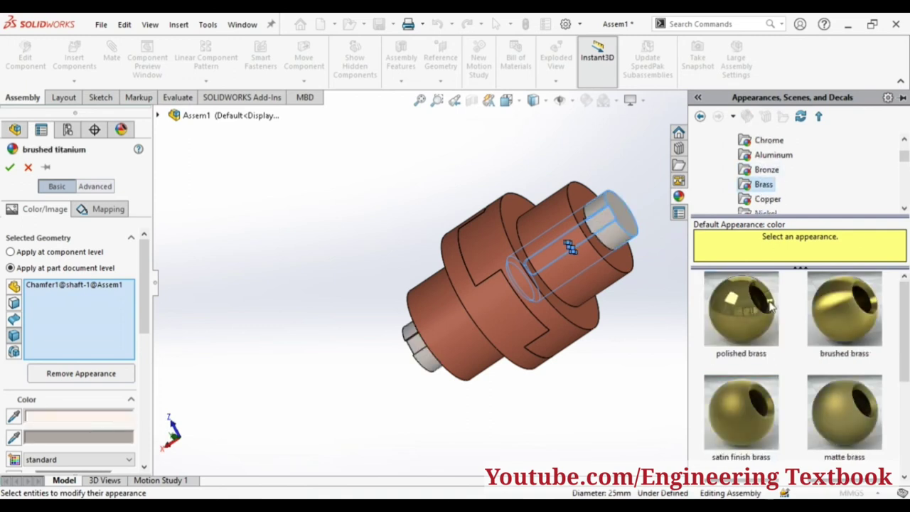
click(763, 313)
scroll(778, 198, up, 1)
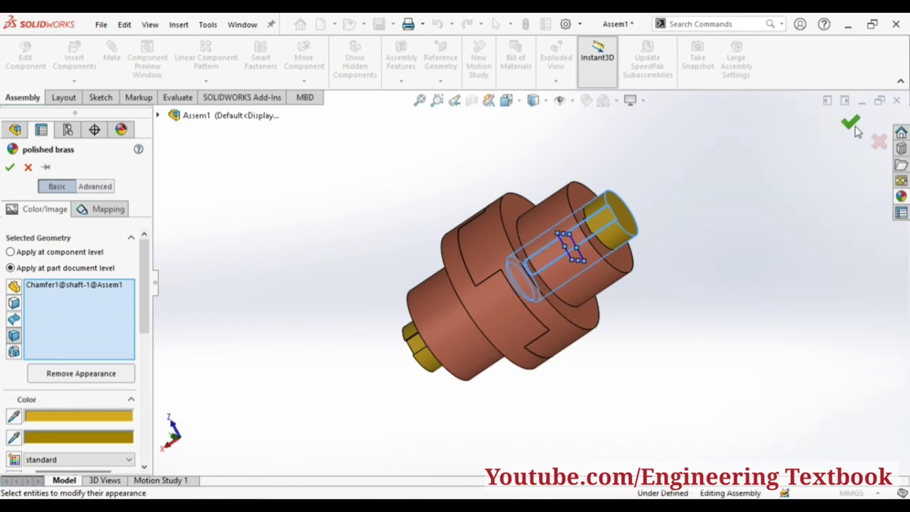
click(853, 124)
mouse_move(724, 268)
middle_down()
mouse_move(757, 270)
mouse_move(708, 327)
middle_up()
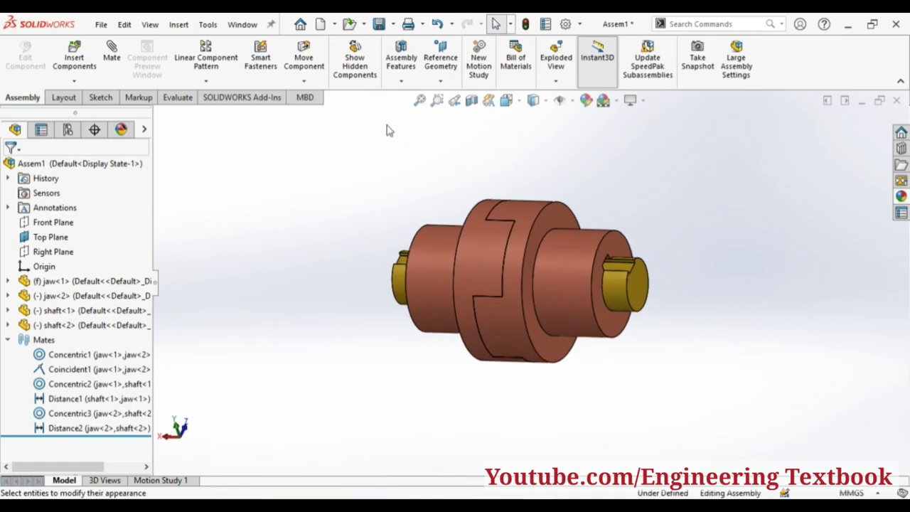
Insert the key part, rotated 90°, beside the near shaft end.
click(74, 57)
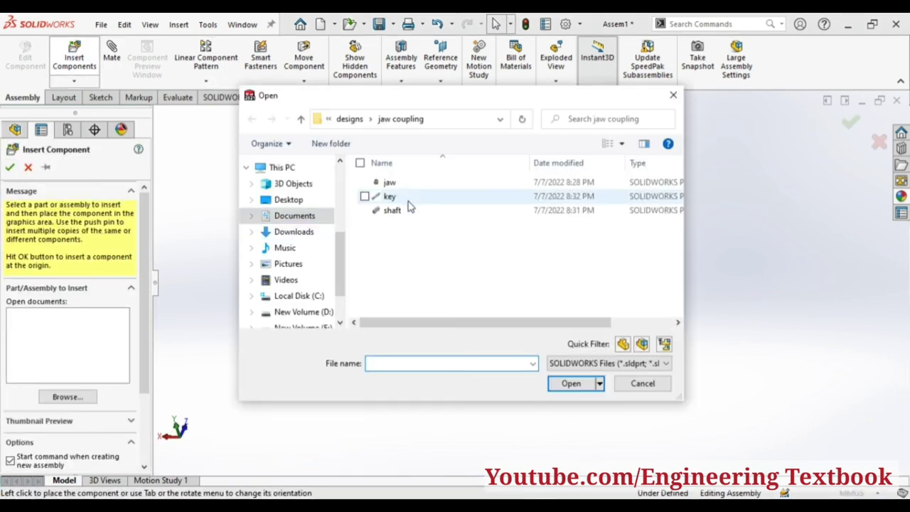
click(409, 208)
click(402, 197)
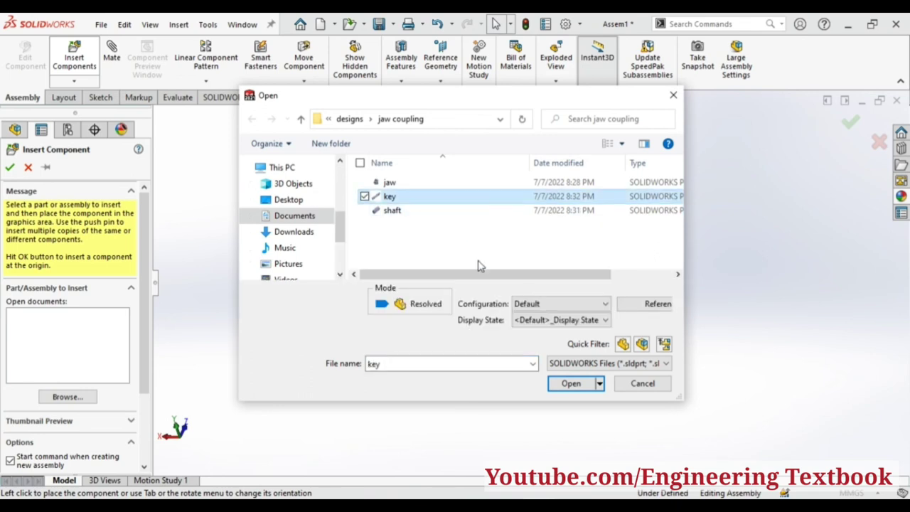
click(563, 389)
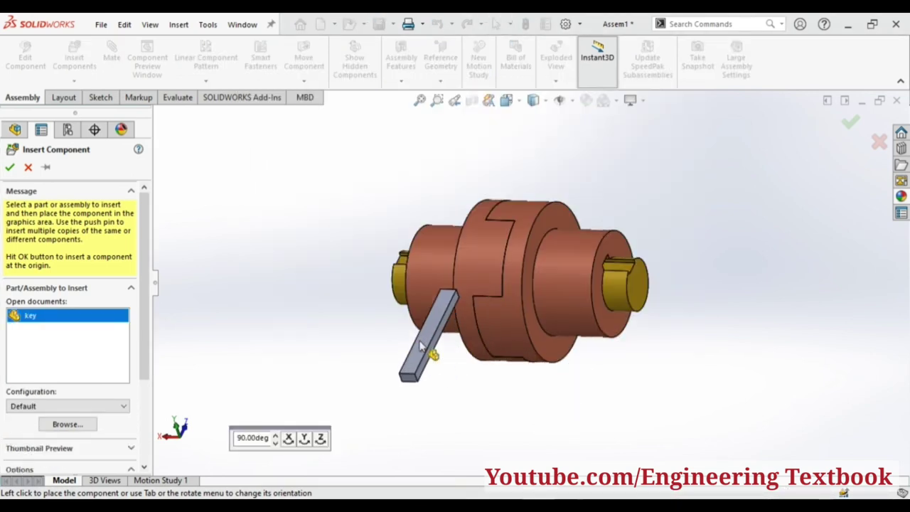
click(305, 438)
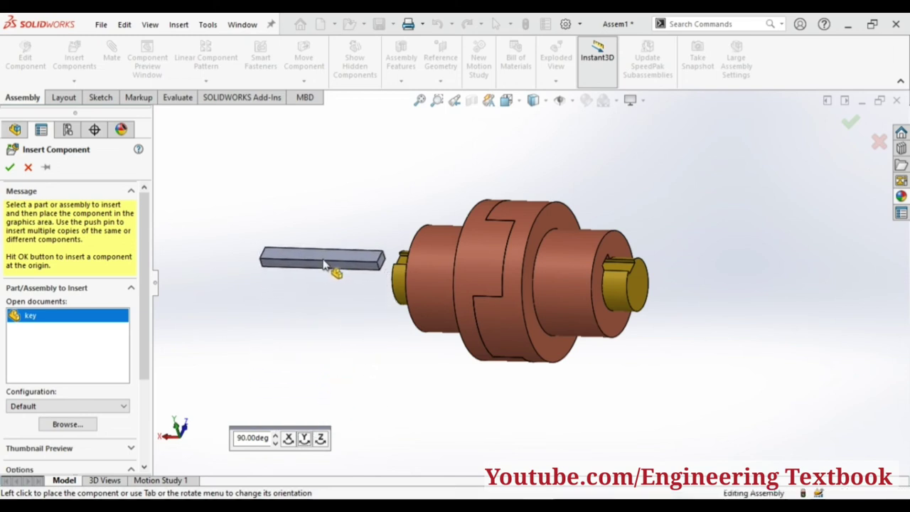
click(323, 265)
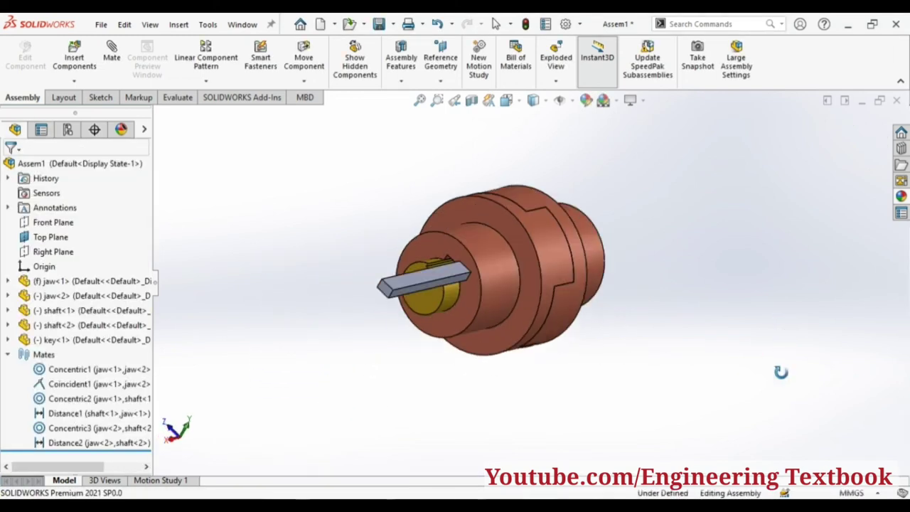
middle_drag(781, 372, 785, 409)
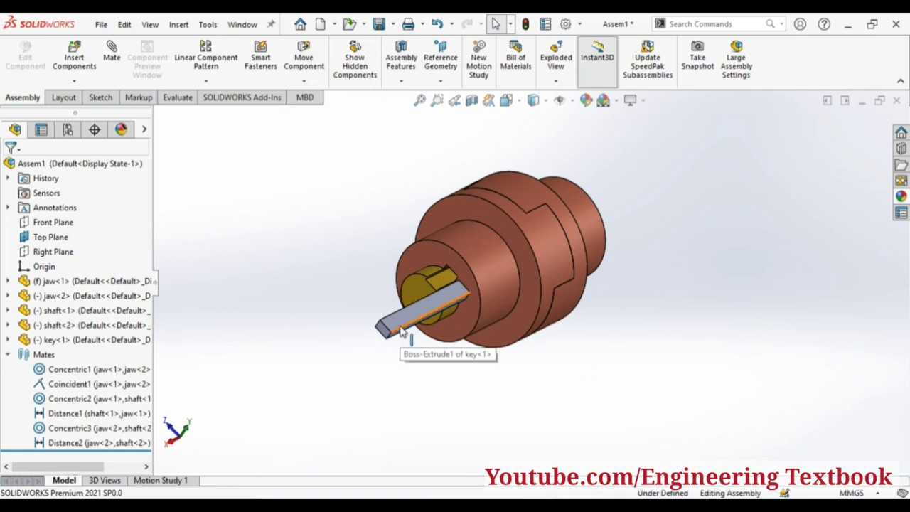
click(402, 327)
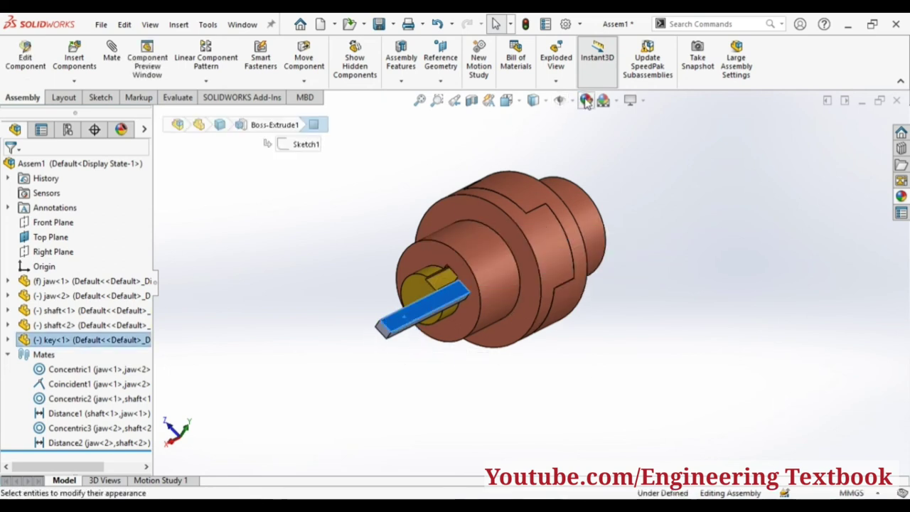
Colour the key black after briefly trying grey.
click(585, 100)
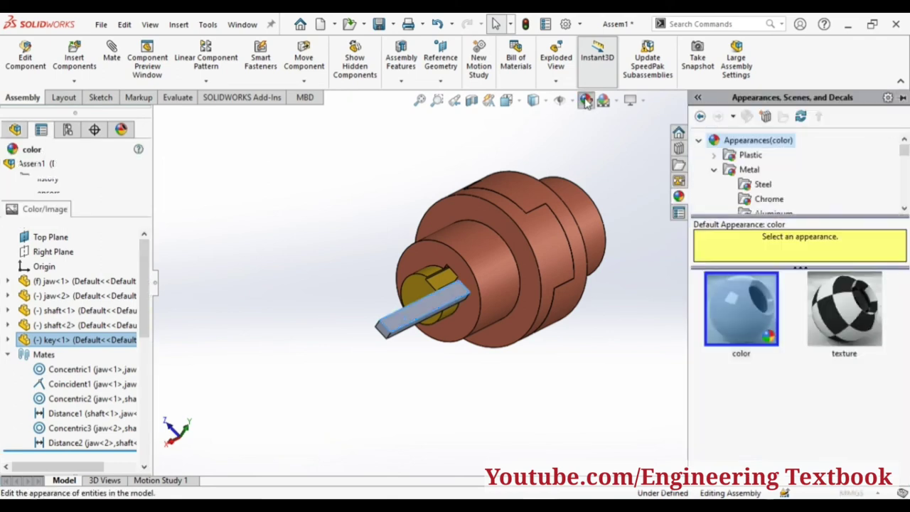
scroll(121, 385, down, 5)
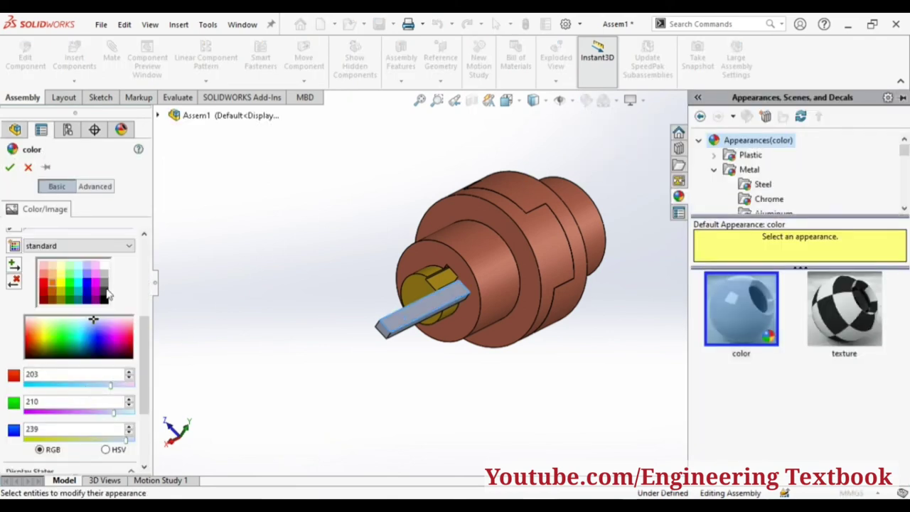
click(101, 285)
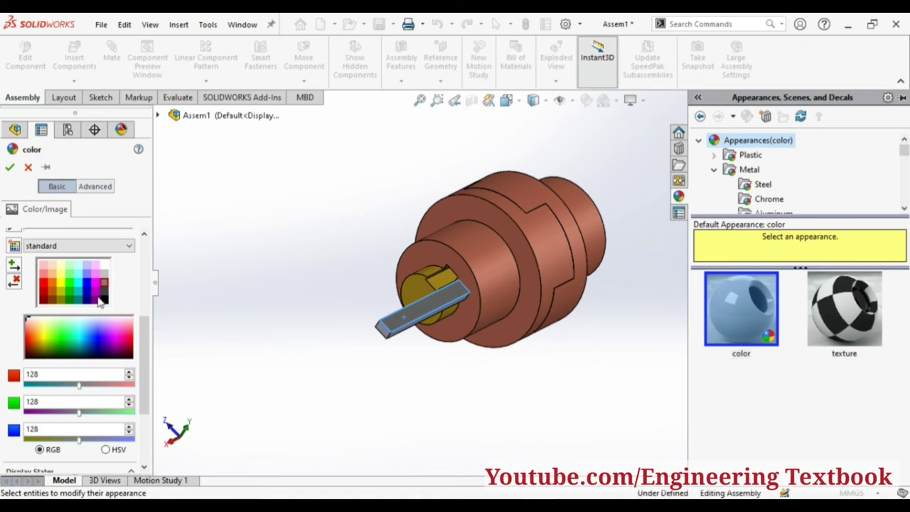
click(104, 299)
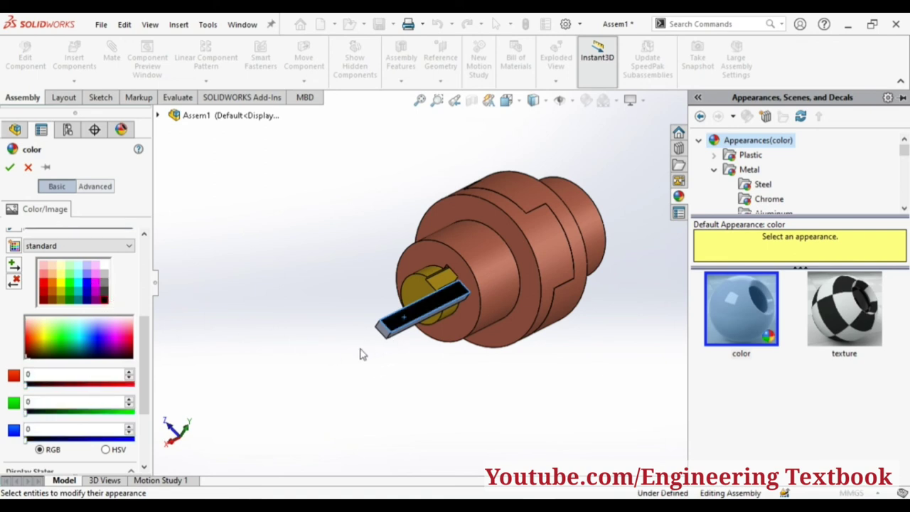
click(10, 170)
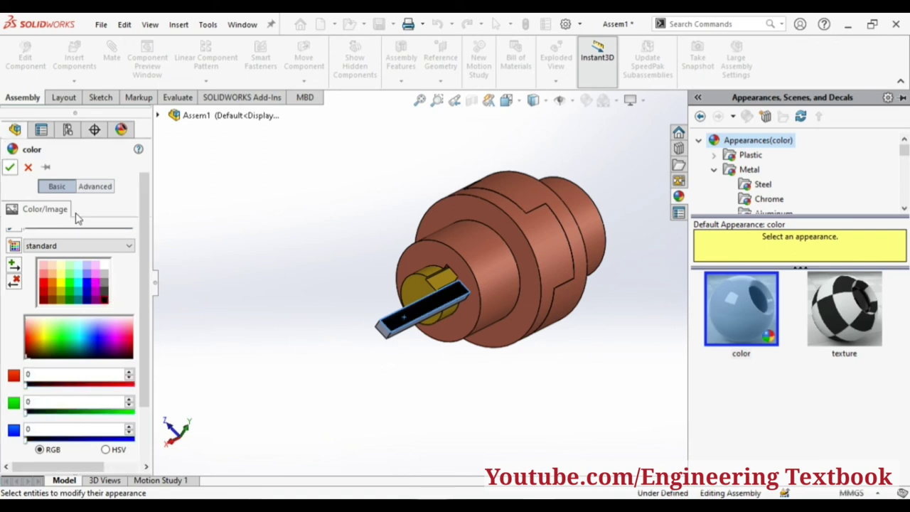
Reopen the key's part colour and reapply pure black (RGB 0,0,0).
right_click(410, 324)
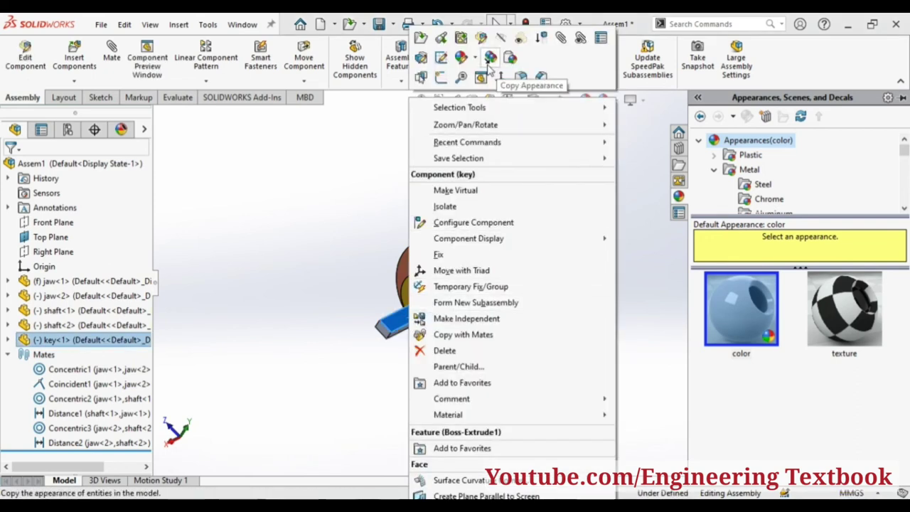
click(461, 57)
click(492, 131)
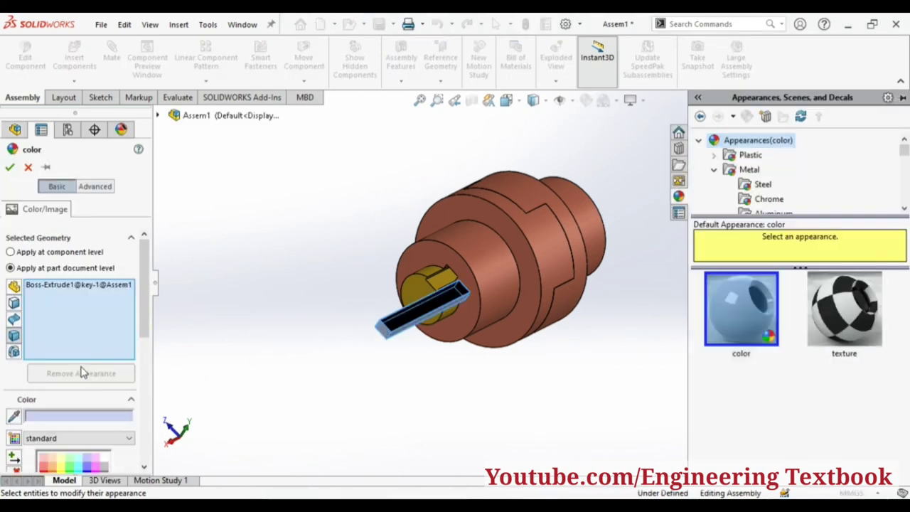
scroll(82, 374, down, 5)
click(105, 299)
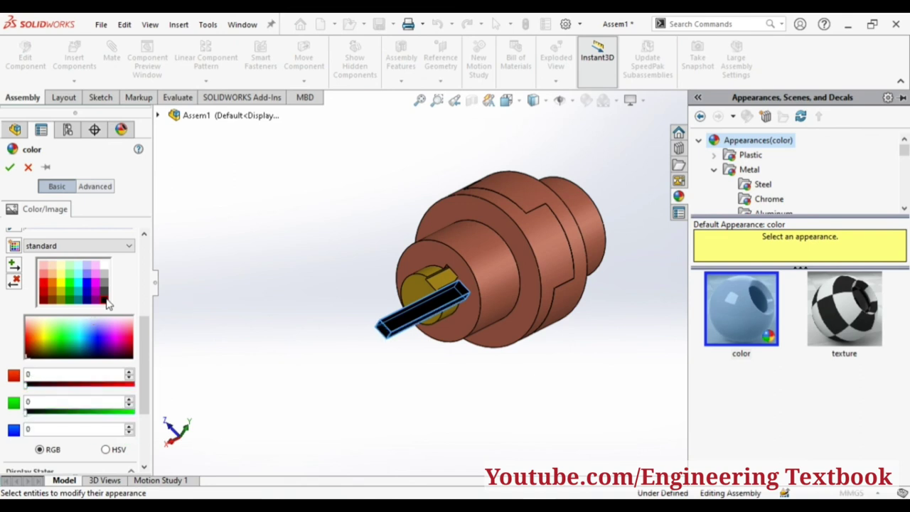
click(10, 168)
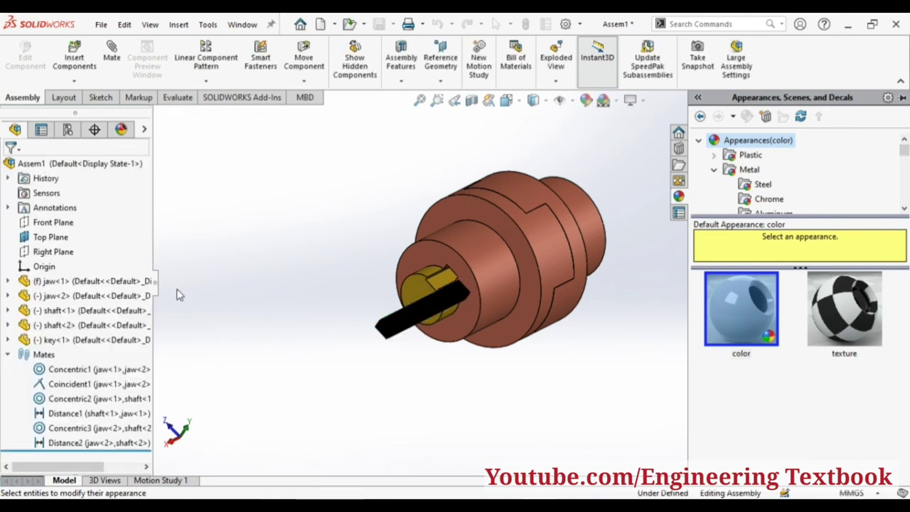
Try a key-to-keyway coincident mate, then undo it as wrong.
click(441, 284)
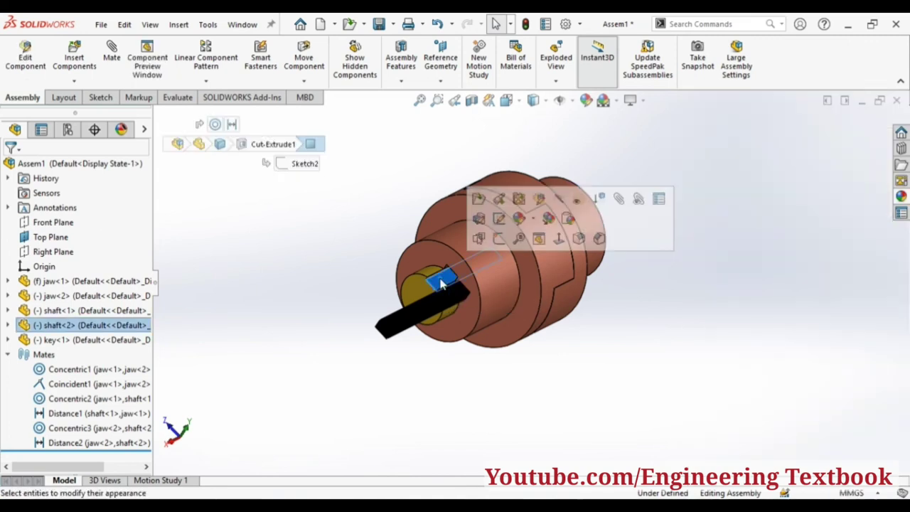
click(340, 268)
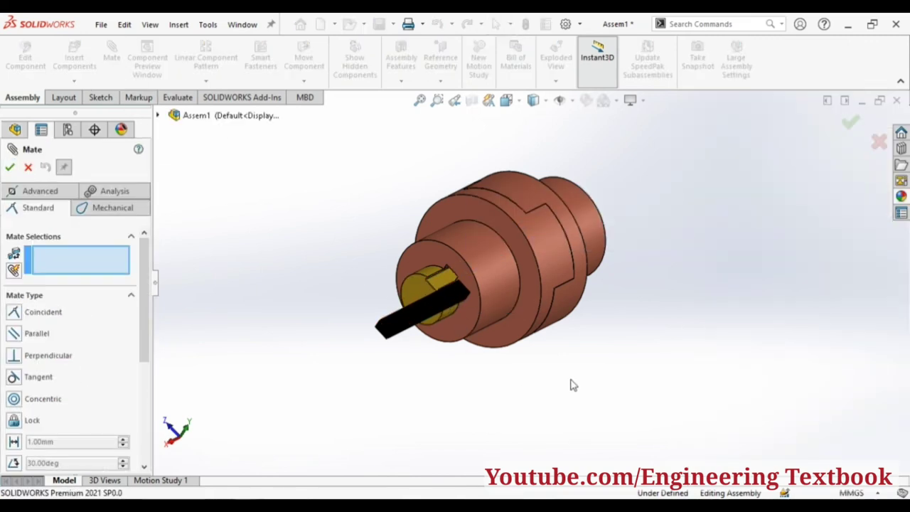
mouse_move(574, 384)
middle_down()
mouse_move(650, 311)
mouse_move(580, 317)
middle_up()
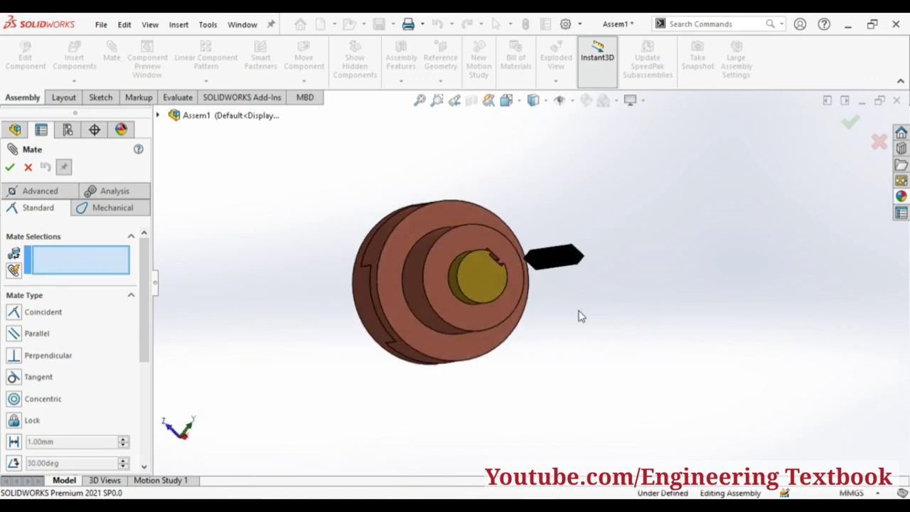
click(551, 263)
scroll(494, 284, down, 2)
scroll(498, 285, down, 2)
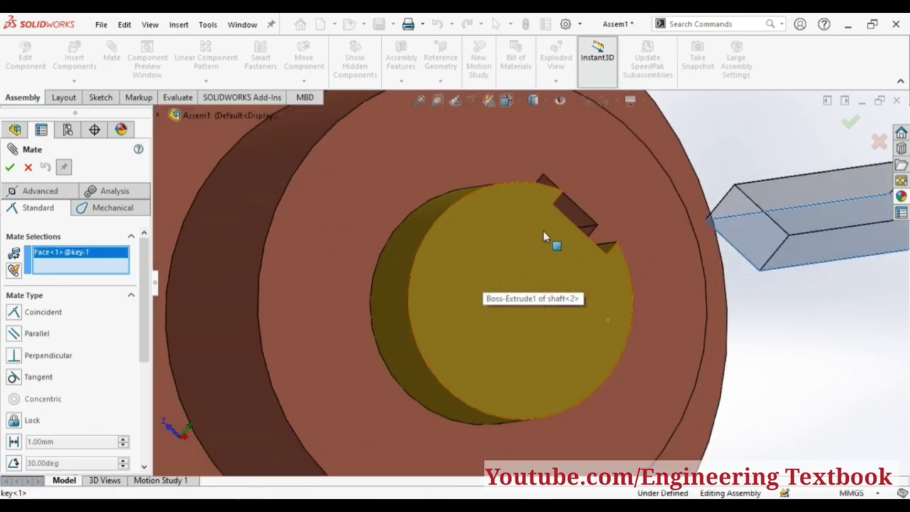
click(570, 210)
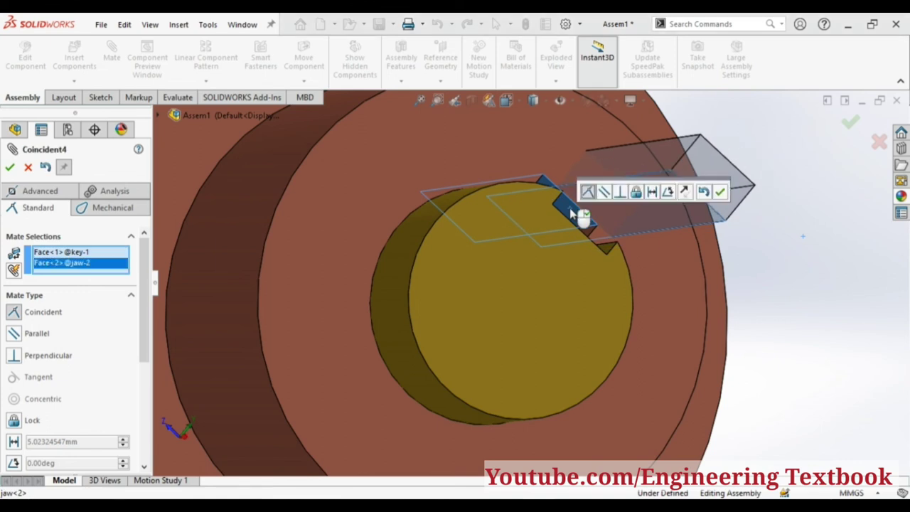
scroll(569, 207, up, 3)
middle_drag(690, 242, 654, 289)
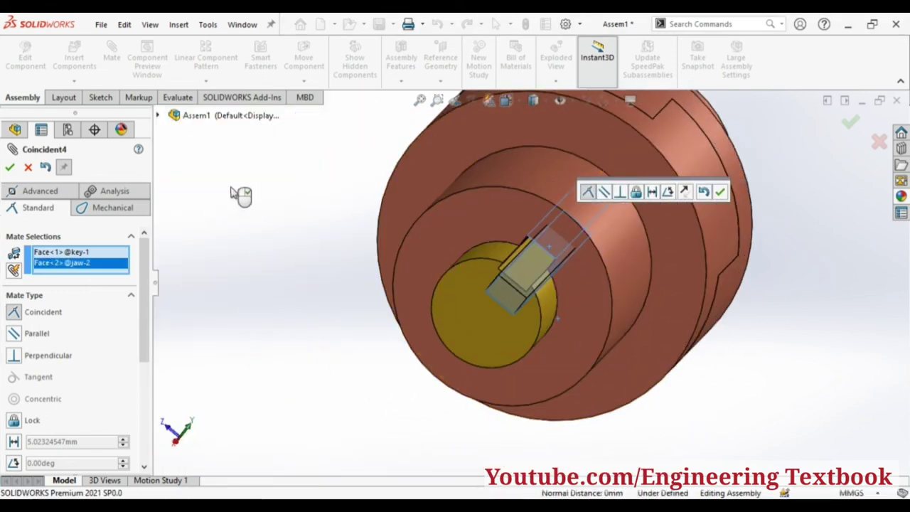
click(55, 166)
Mate the jaw's keyway face coincident with the key face.
scroll(569, 235, down, 3)
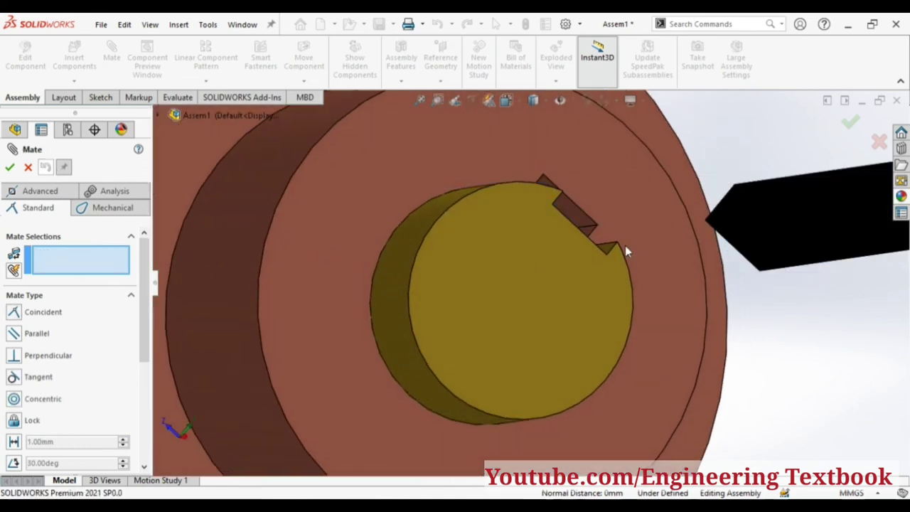
click(590, 223)
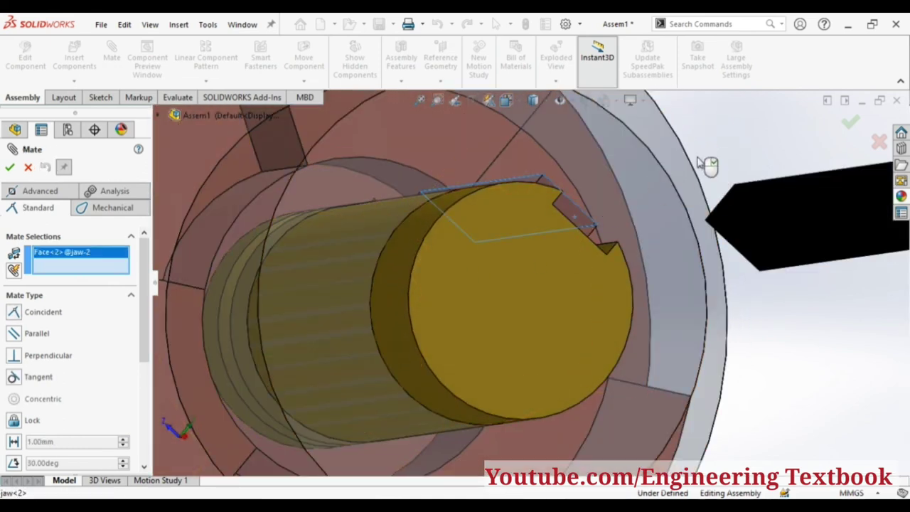
middle_drag(707, 166, 691, 220)
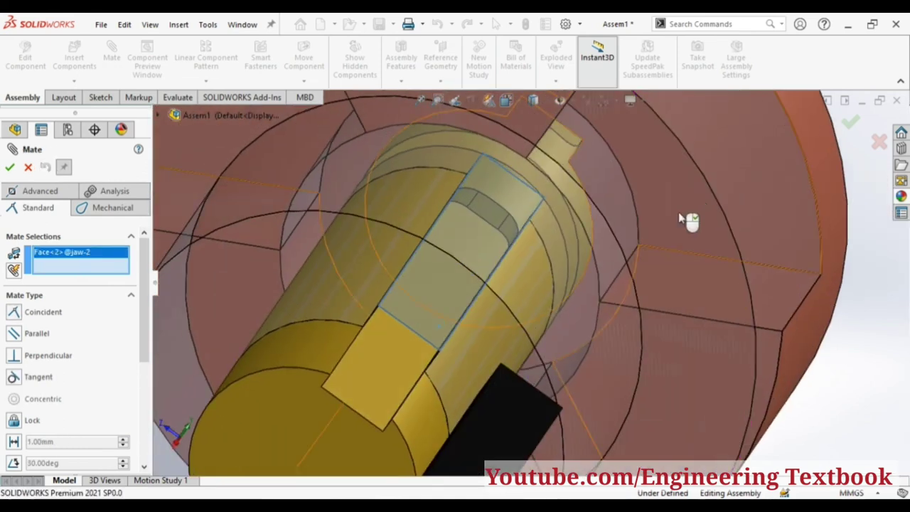
click(520, 413)
right_click(517, 405)
scroll(518, 405, up, 3)
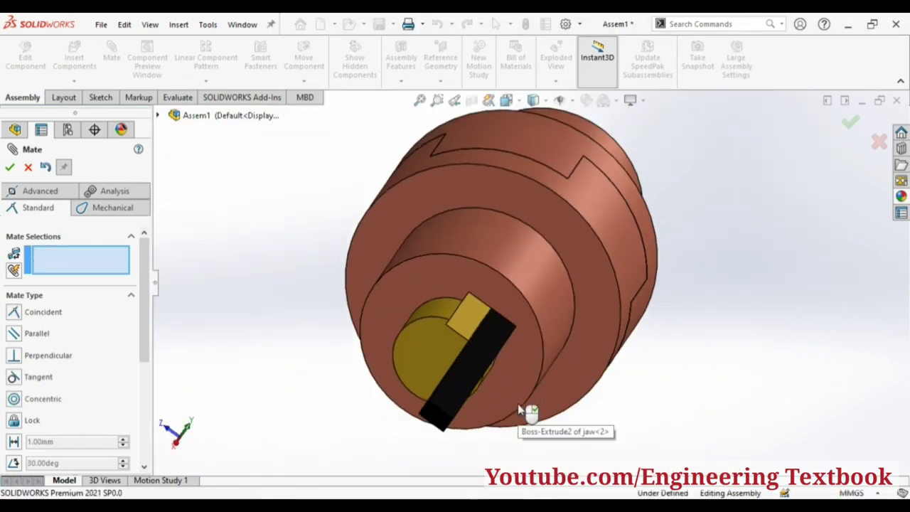
scroll(519, 363, down, 2)
middle_drag(736, 363, 700, 310)
Add a second coincident mate between a jaw face and the key's side face.
click(453, 261)
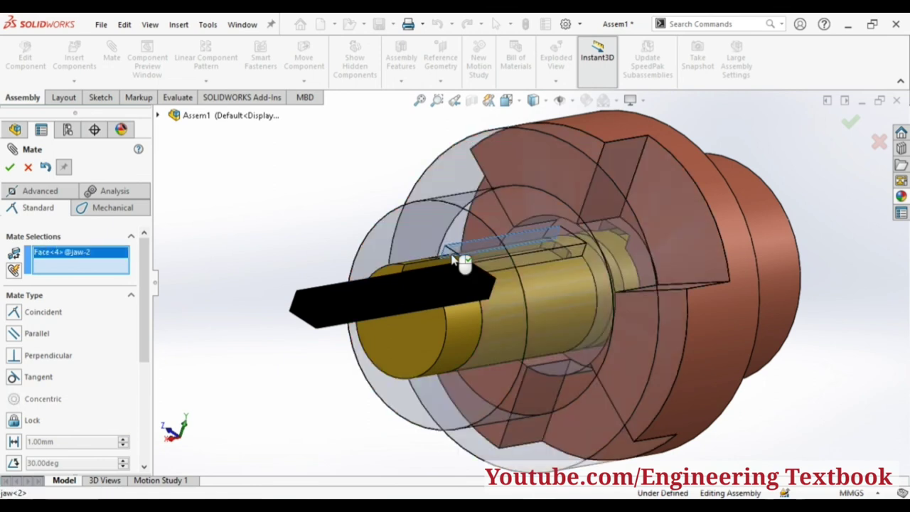
middle_drag(291, 236, 470, 346)
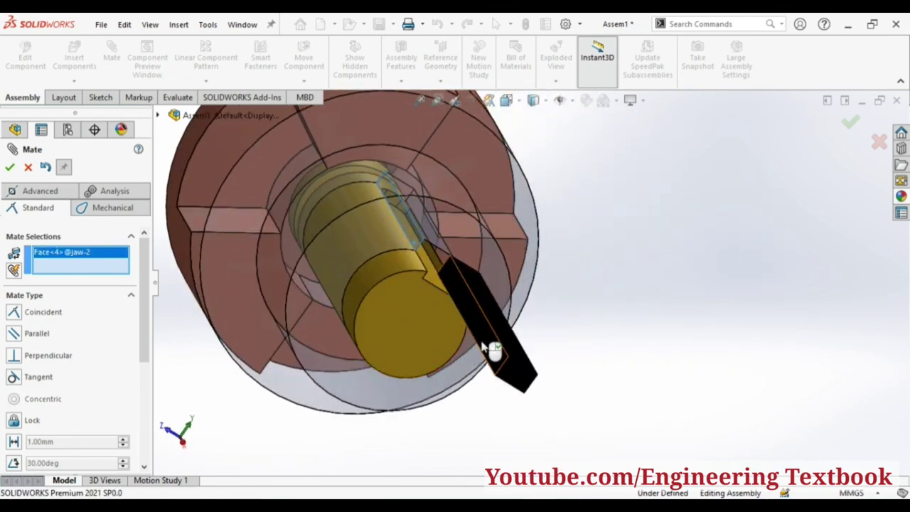
click(486, 348)
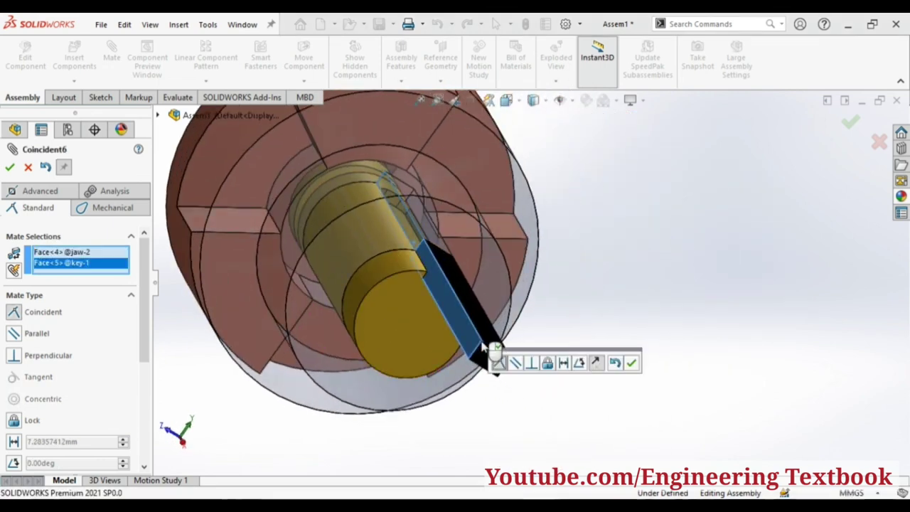
click(631, 363)
Select a jaw face and the key's end face for the next mate.
middle_drag(666, 309, 626, 270)
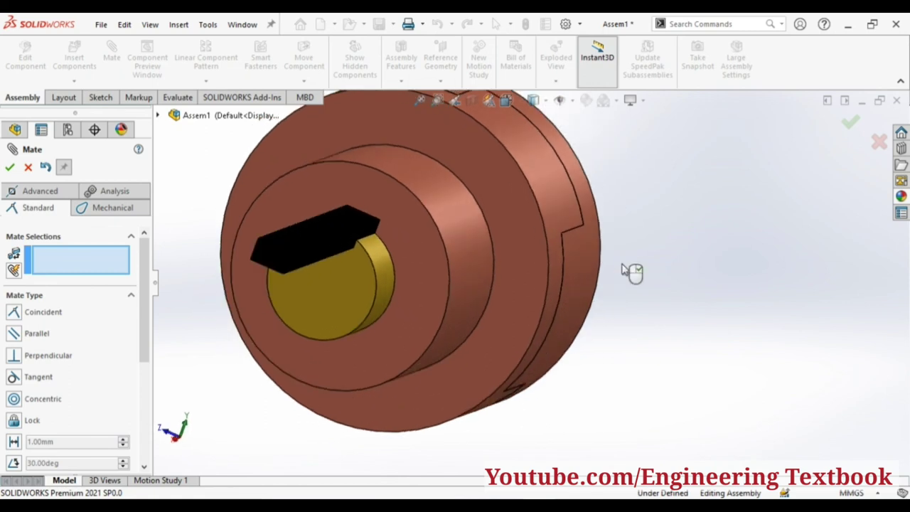
click(411, 246)
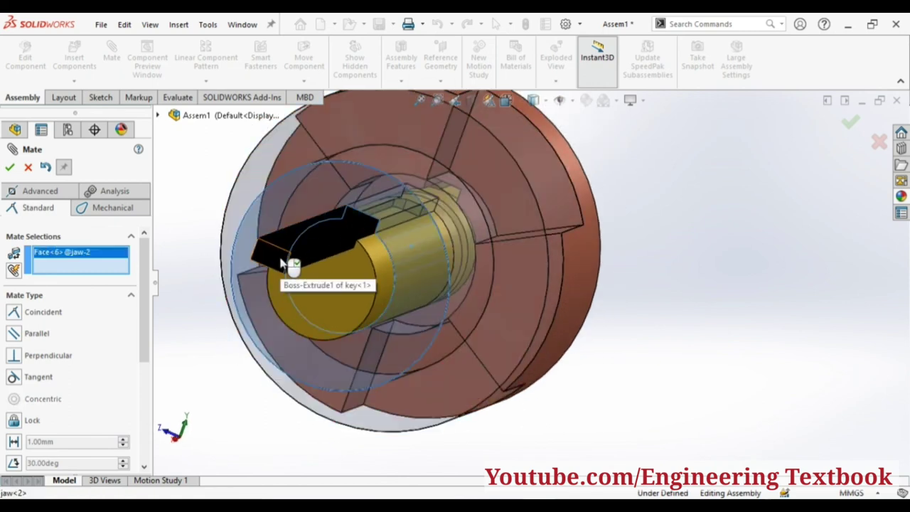
click(290, 261)
mouse_move(709, 266)
middle_down()
mouse_move(653, 281)
mouse_move(671, 285)
mouse_move(644, 309)
middle_up()
scroll(671, 284, down, 2)
scroll(672, 284, up, 5)
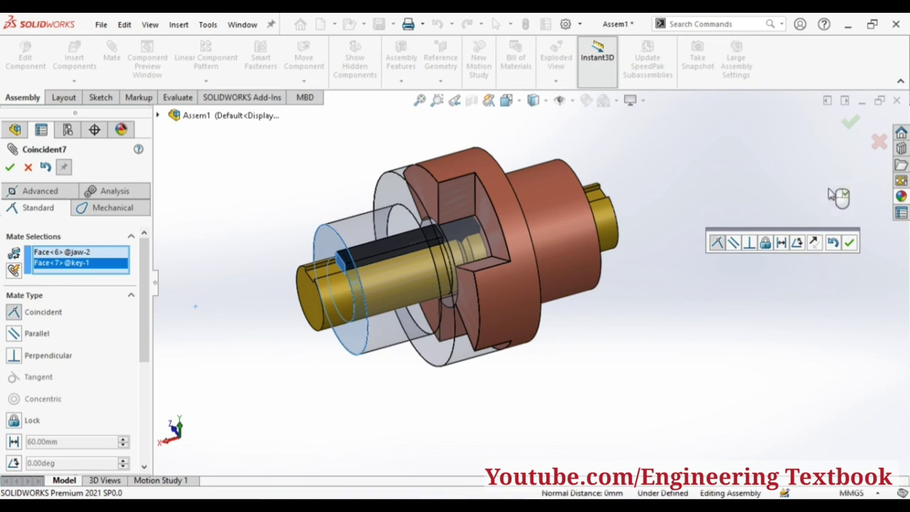
Switch the pending mate to Distance and try 12, 12.5, 13, 14 and 15 mm.
click(782, 244)
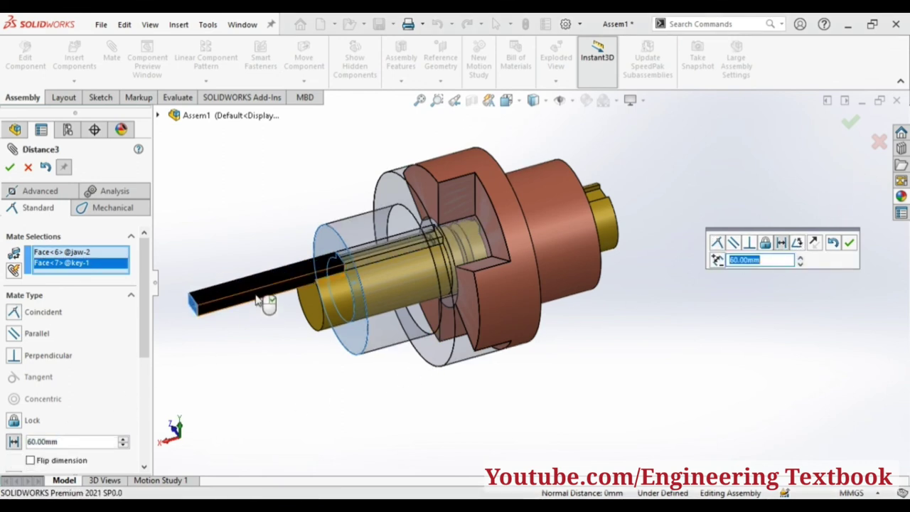
click(70, 442)
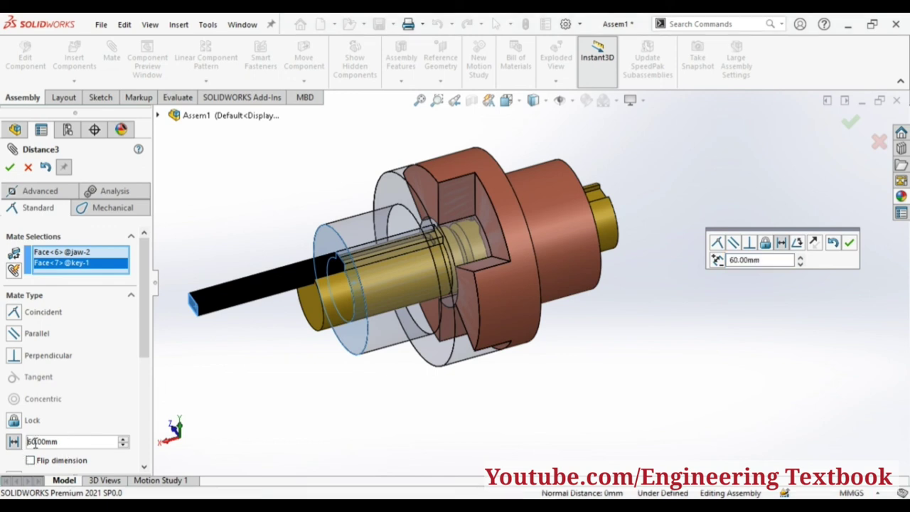
text(12)
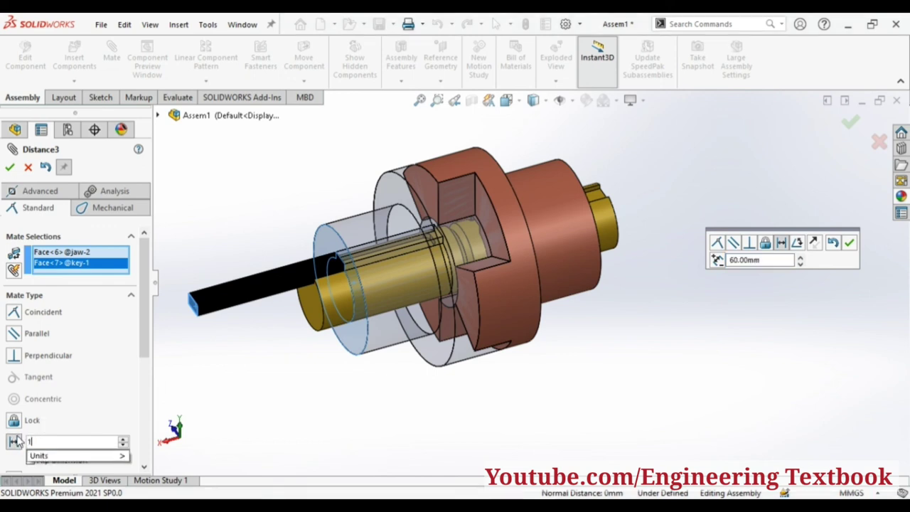
key(Return)
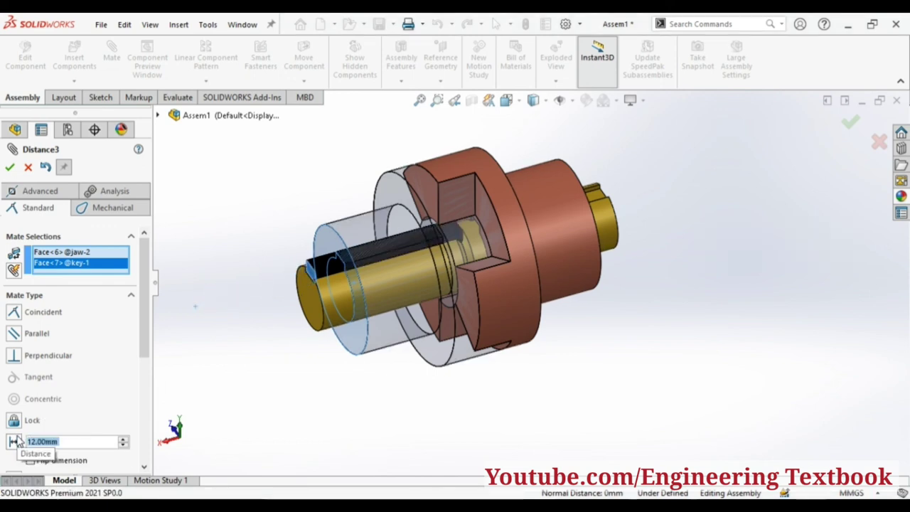
text(12.5)
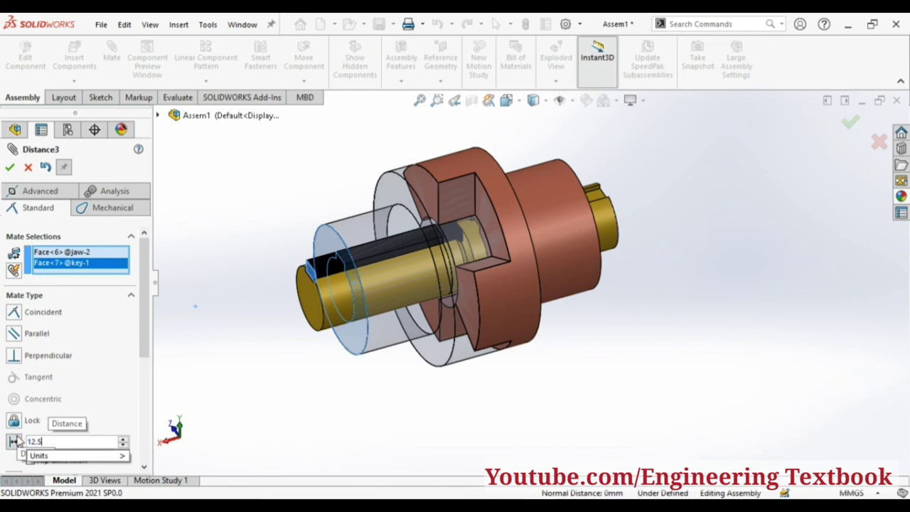
key(Return)
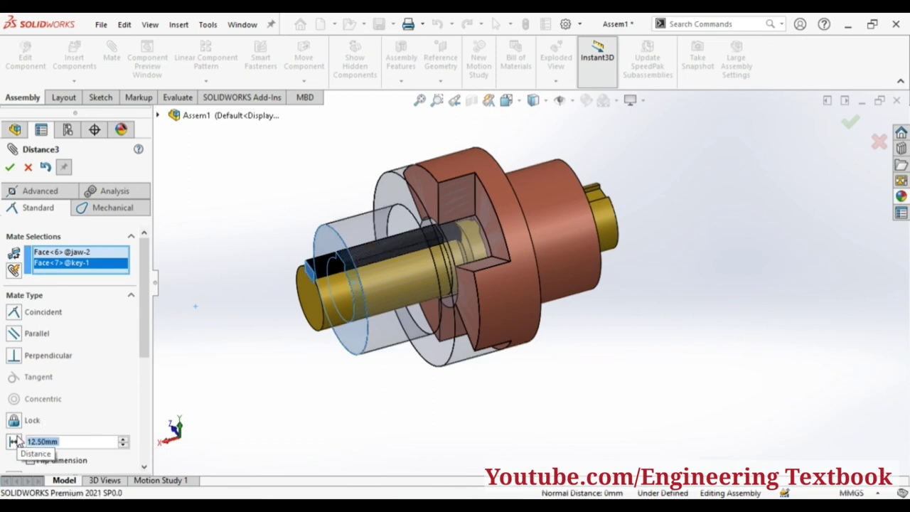
text(11)
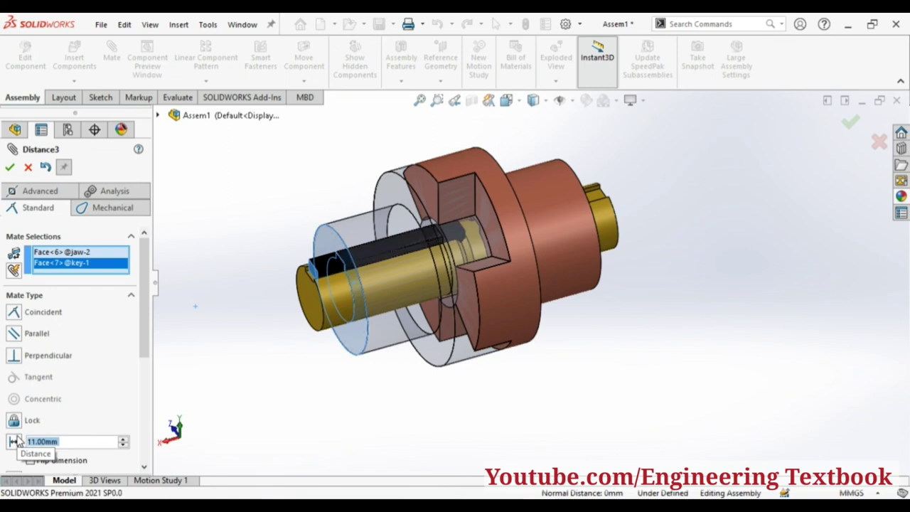
text(13)
key(Return)
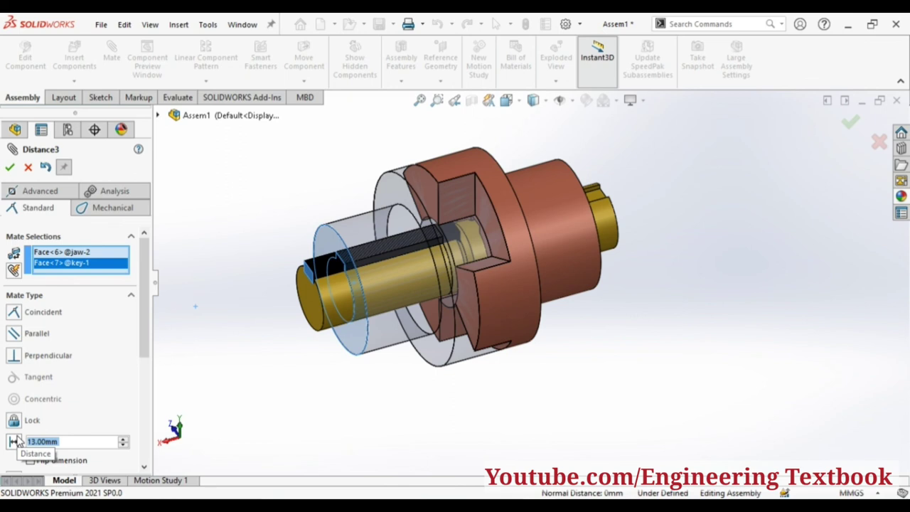
text(14)
key(Return)
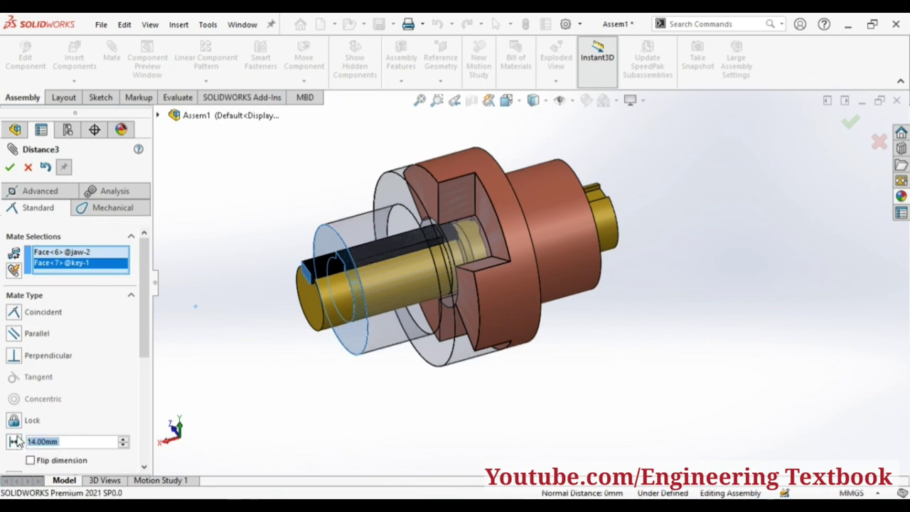
text(15)
key(Return)
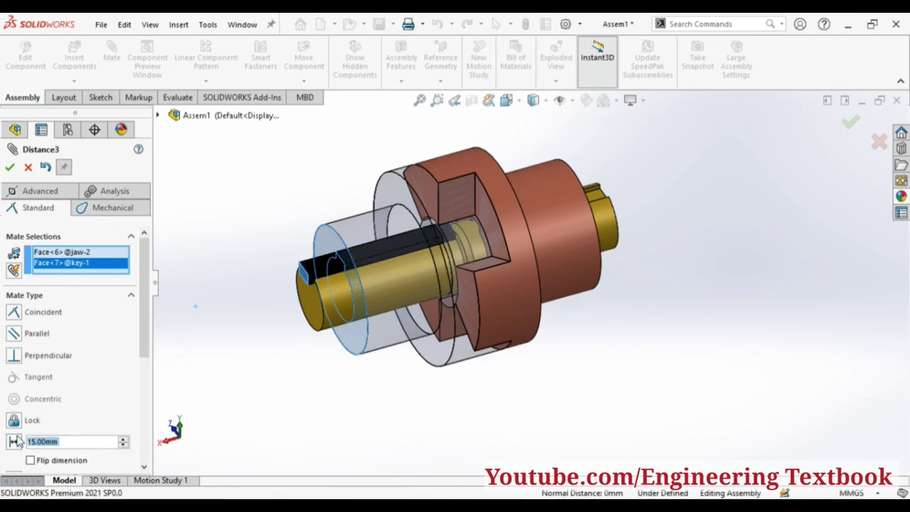
Increase the distance through 20 and 22 mm before settling on 24 mm.
scroll(443, 240, down, 3)
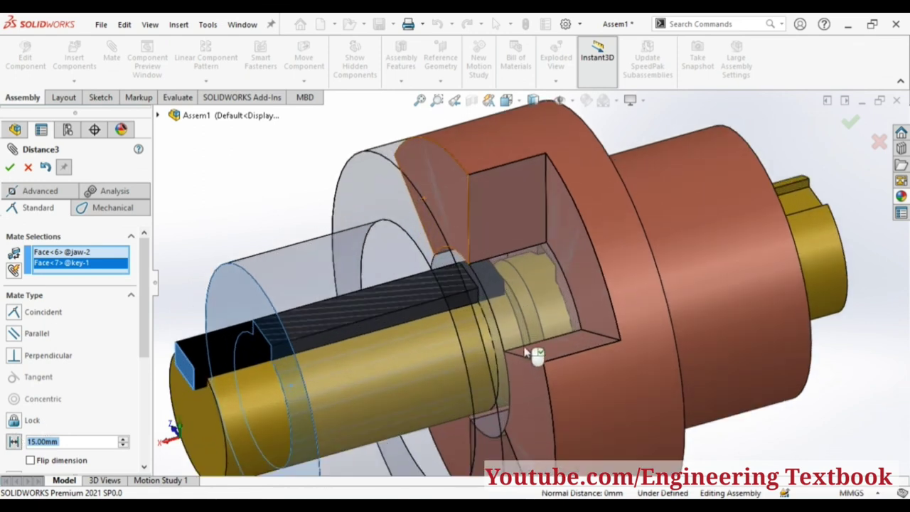
scroll(526, 349, down, 2)
scroll(515, 340, up, 2)
scroll(508, 335, up, 3)
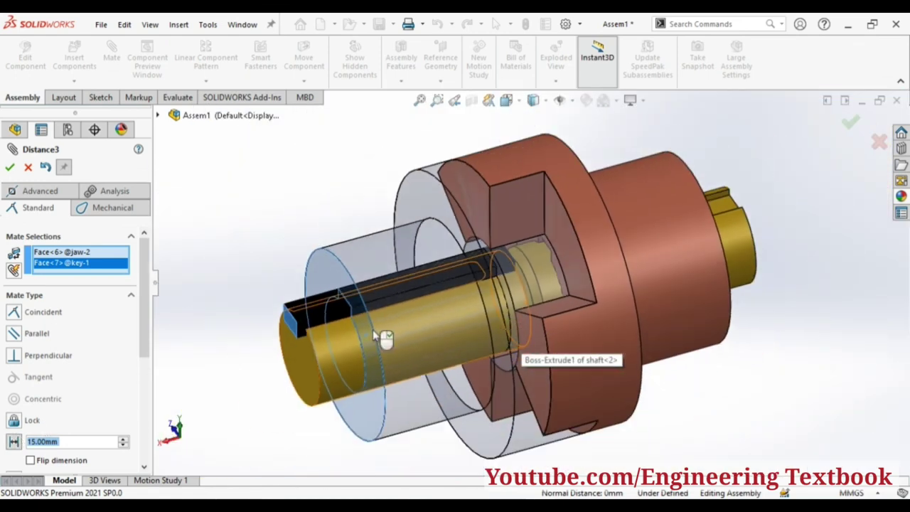
text(20)
key(Return)
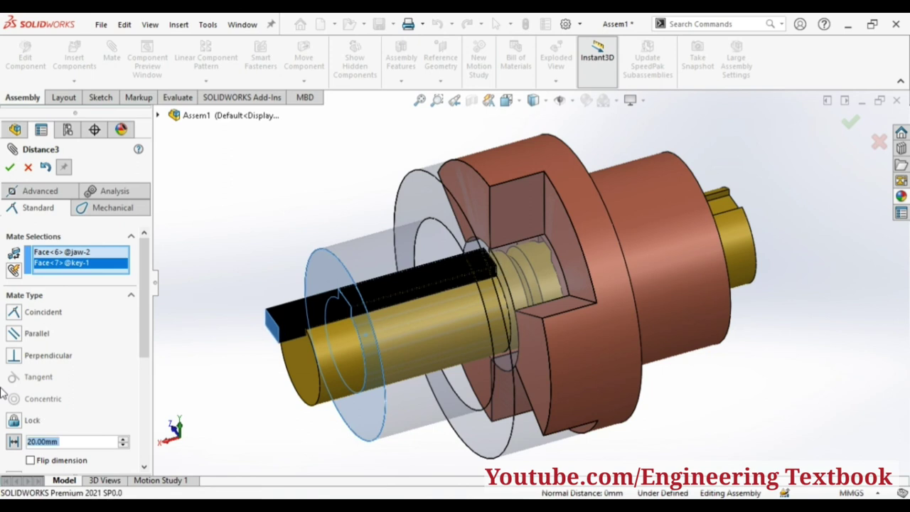
scroll(4, 393, down, 5)
scroll(539, 380, down, 2)
scroll(541, 379, up, 3)
mouse_move(711, 377)
middle_down()
mouse_move(755, 392)
mouse_move(733, 394)
mouse_move(741, 390)
mouse_move(738, 428)
mouse_move(742, 421)
middle_up()
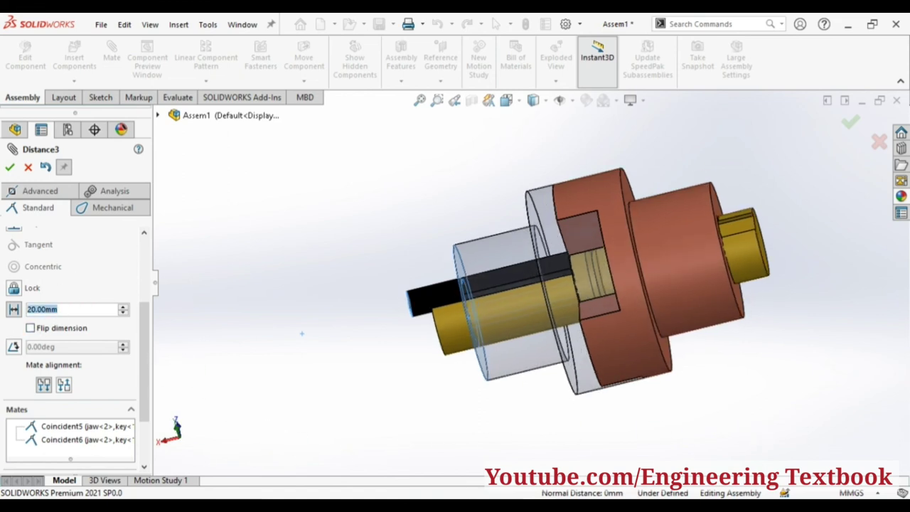
text(22)
key(Return)
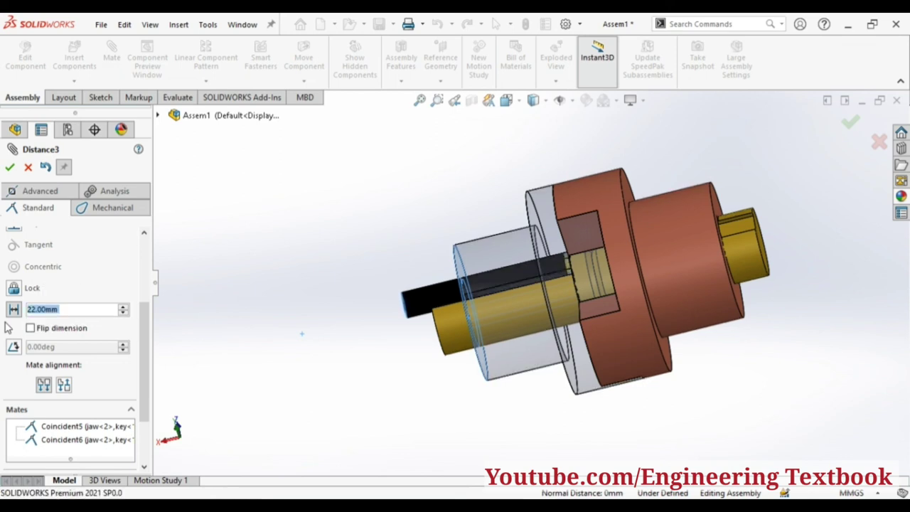
text(25)
key(Return)
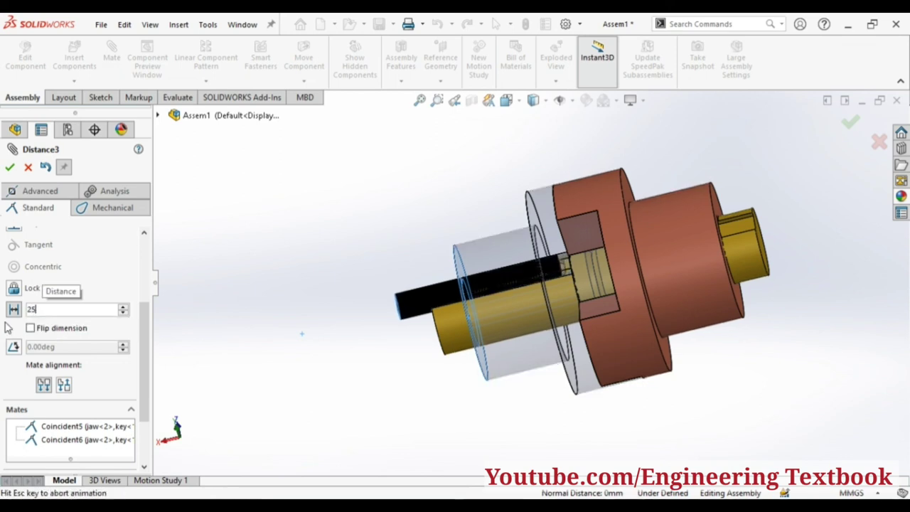
text(24)
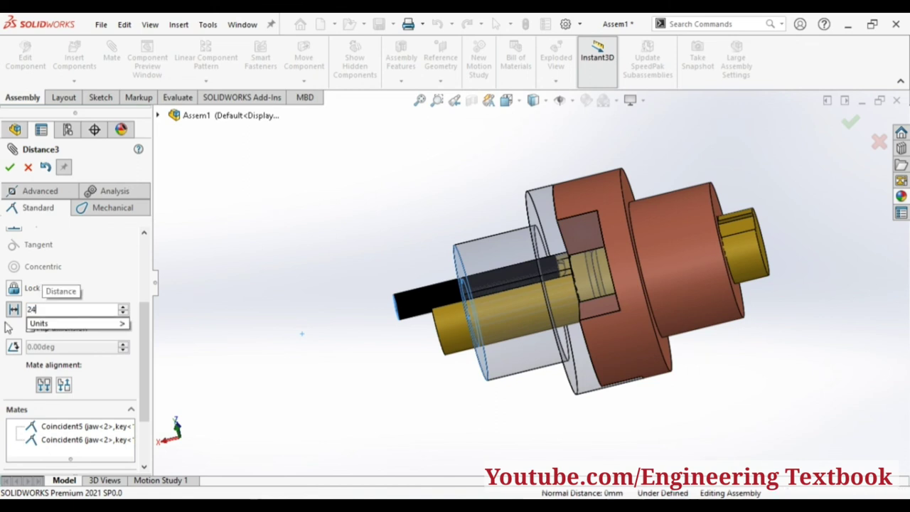
key(Return)
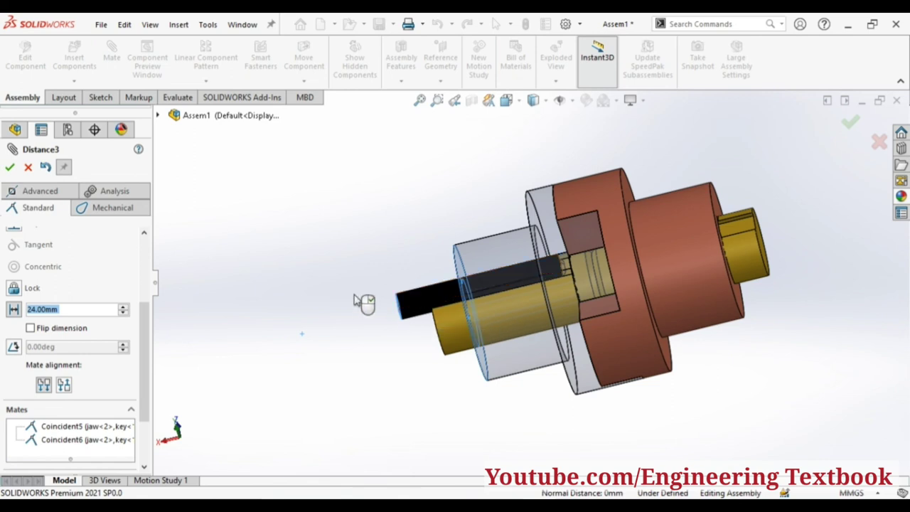
Accept the 24 mm distance mate and finish mating.
right_click(377, 302)
mouse_move(346, 362)
middle_down()
mouse_move(381, 363)
mouse_move(354, 337)
middle_up()
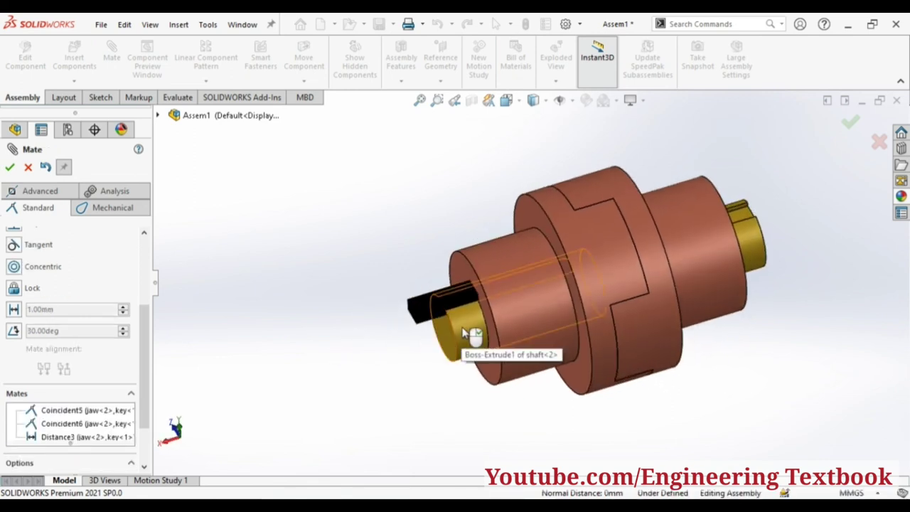
key(Escape)
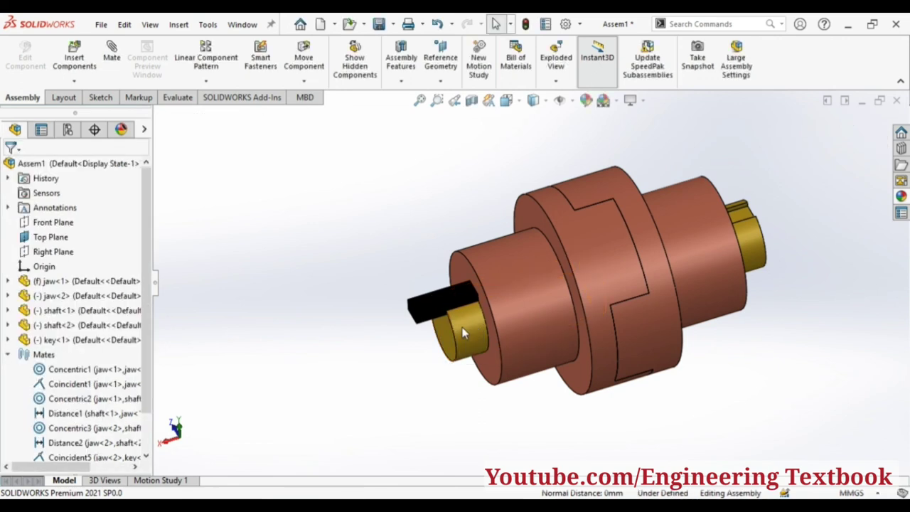
Open the second shaft part and edit its Boss-Extrude1 feature.
right_click(464, 331)
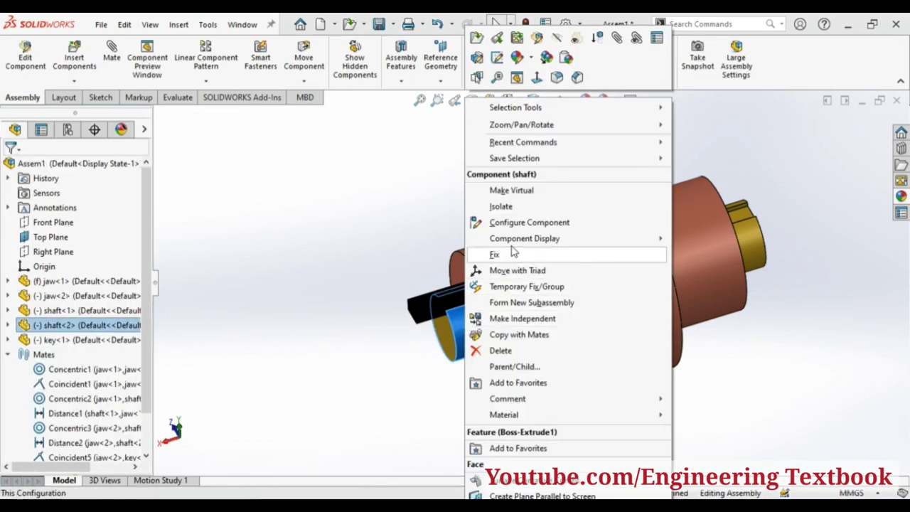
click(557, 37)
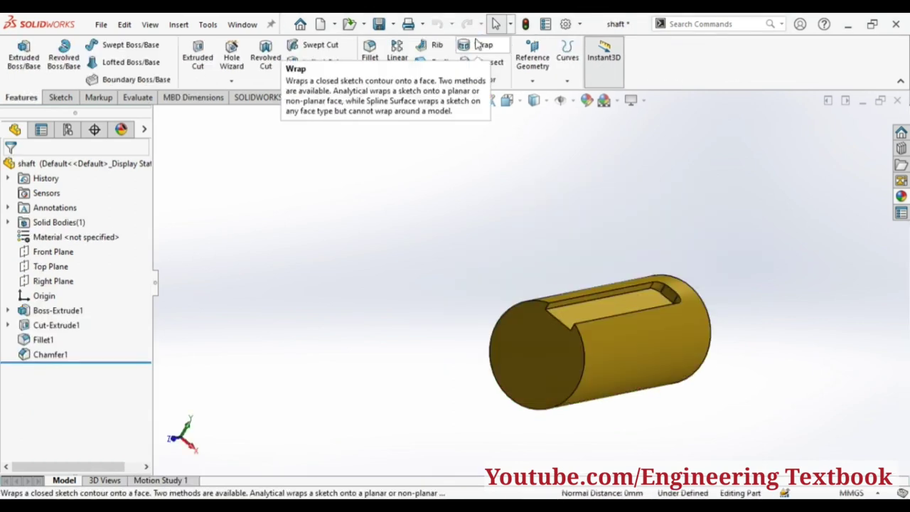
click(7, 311)
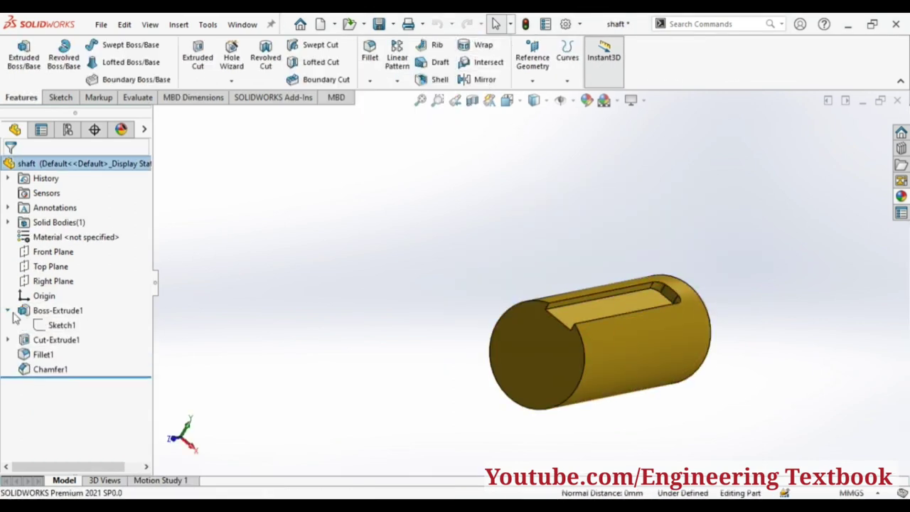
click(51, 311)
click(57, 270)
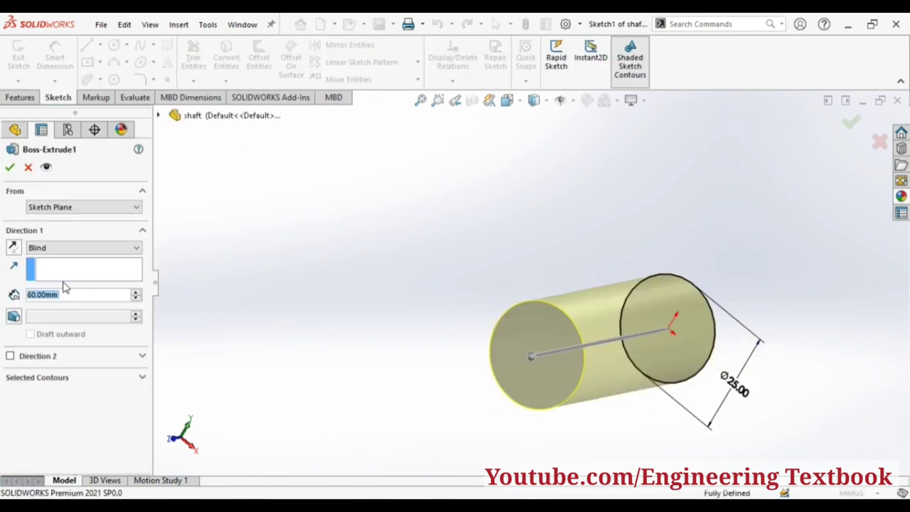
Lengthen Boss-Extrude1 to 100 mm and close the shaft part back to the assembly.
text(90)
key(Return)
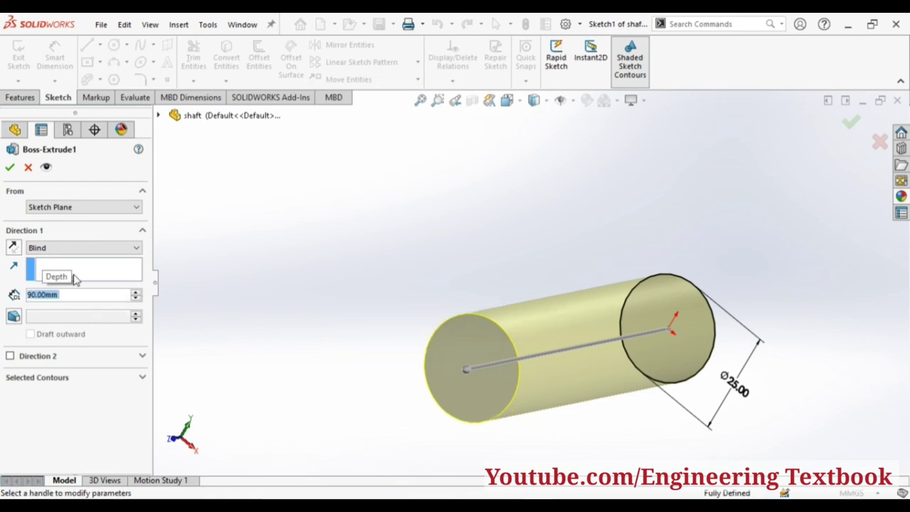
text(100)
key(Return)
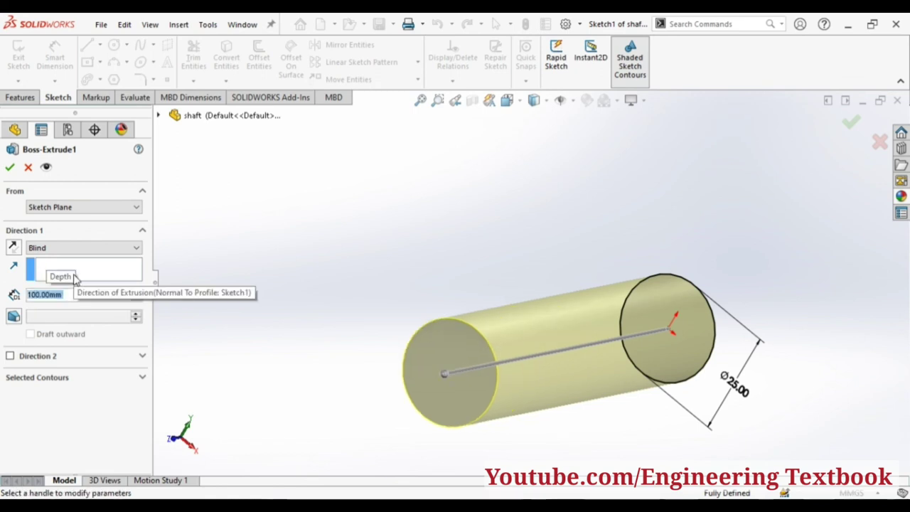
click(10, 167)
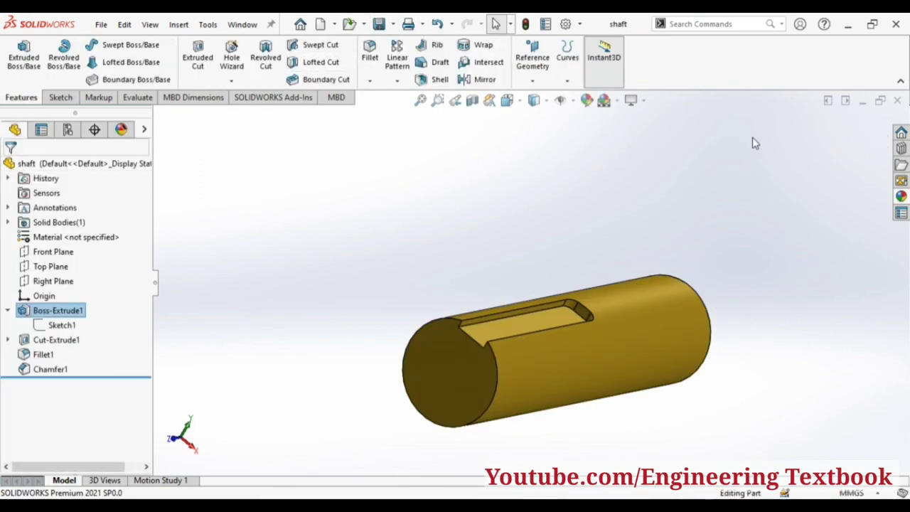
click(898, 101)
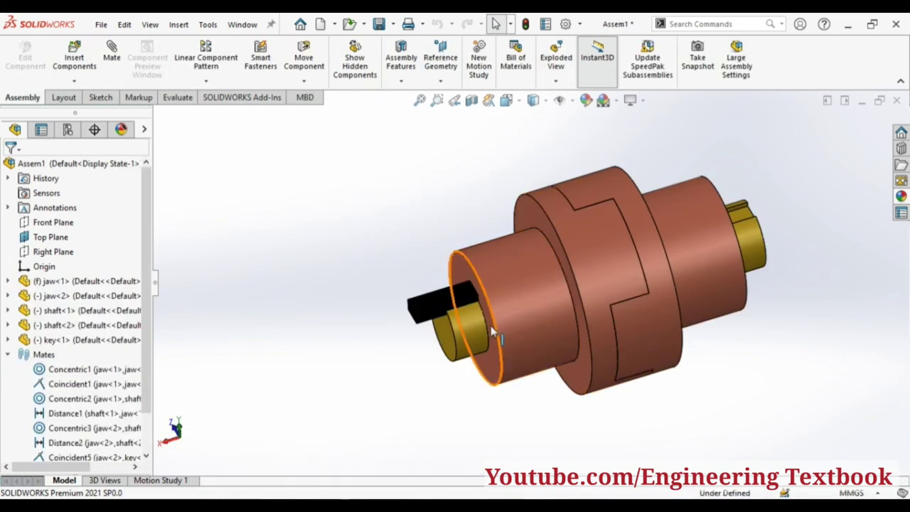
Insert a second key part beside the right shaft, dismissing the low-memory warning.
click(74, 60)
click(390, 197)
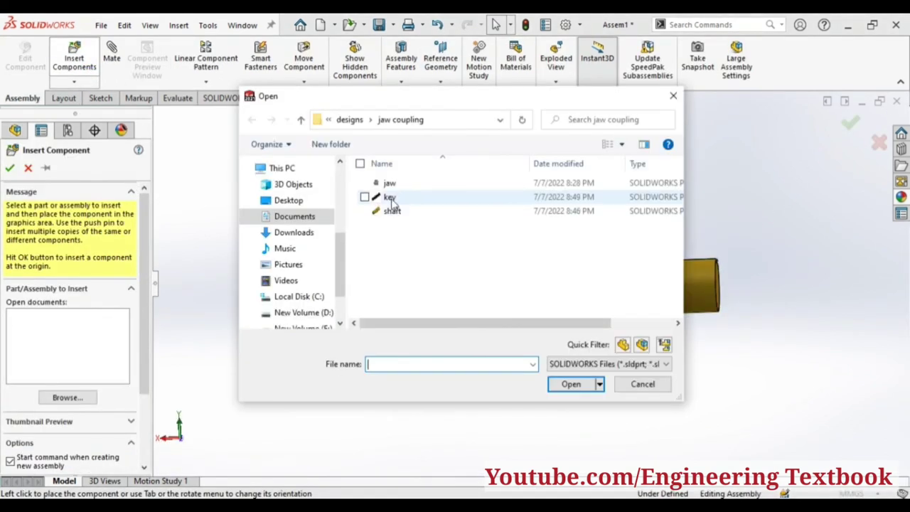
click(576, 385)
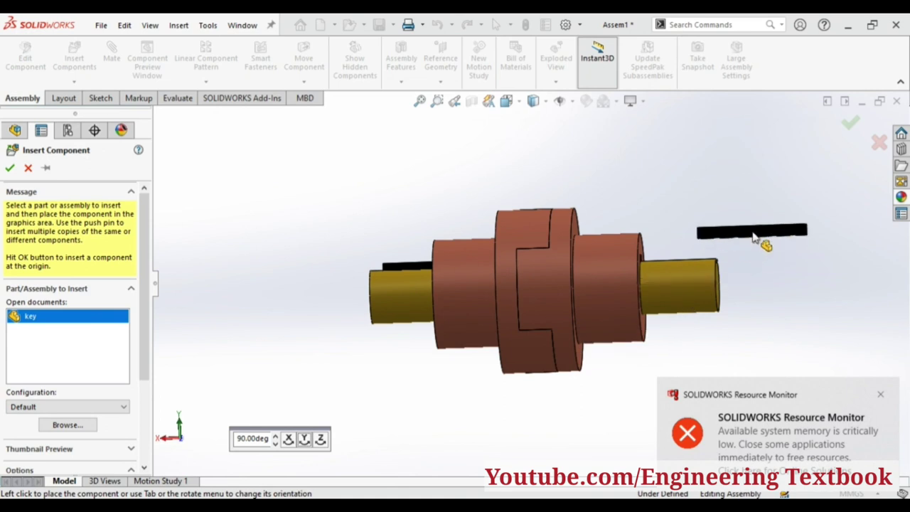
click(759, 237)
click(883, 394)
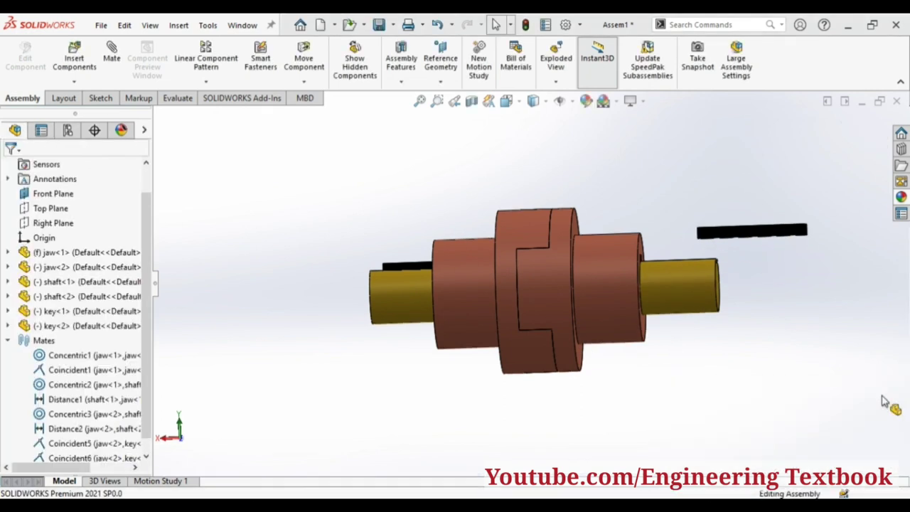
middle_drag(809, 266, 793, 375)
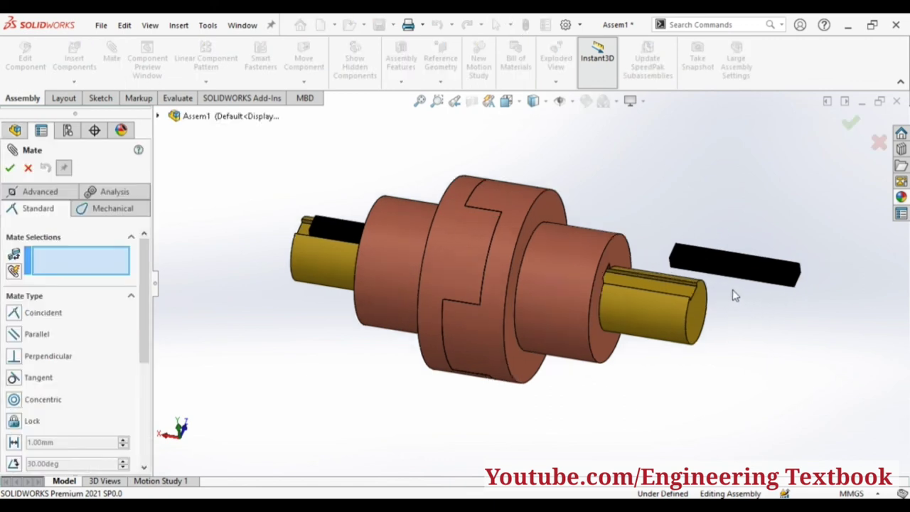
Mate the second key's bottom face coincident to the right shaft's keyway floor.
scroll(733, 289, down, 5)
click(596, 286)
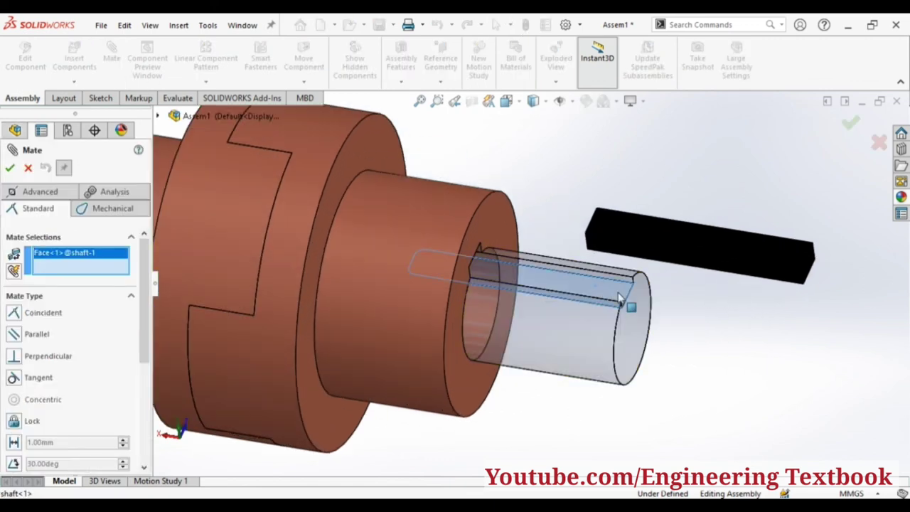
middle_drag(723, 301, 697, 238)
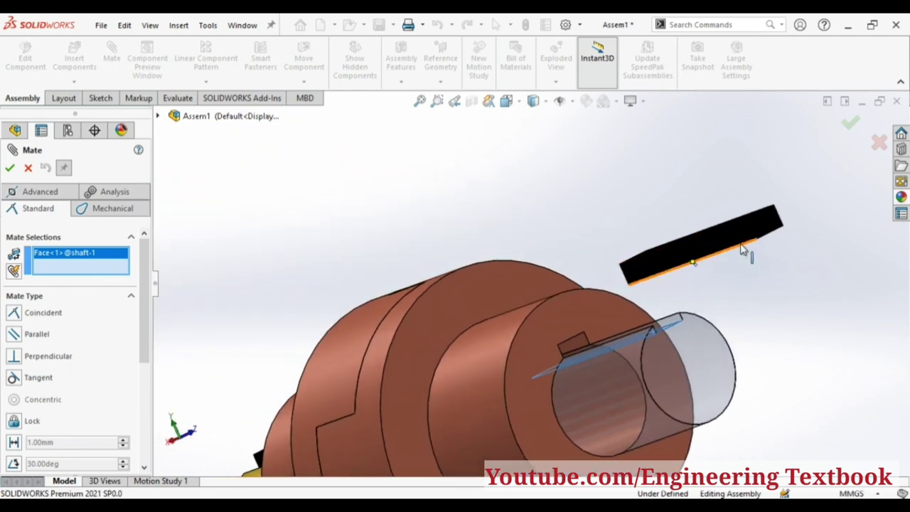
middle_drag(768, 322, 735, 266)
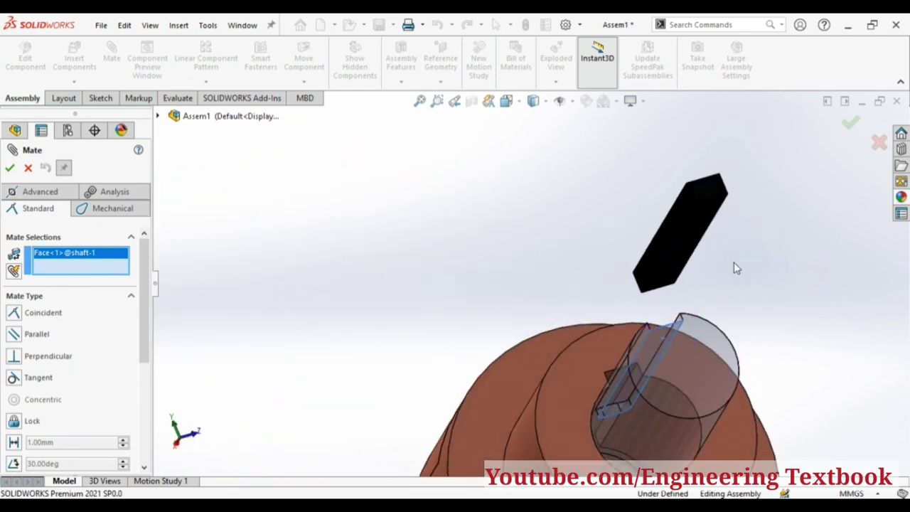
click(700, 229)
key(Return)
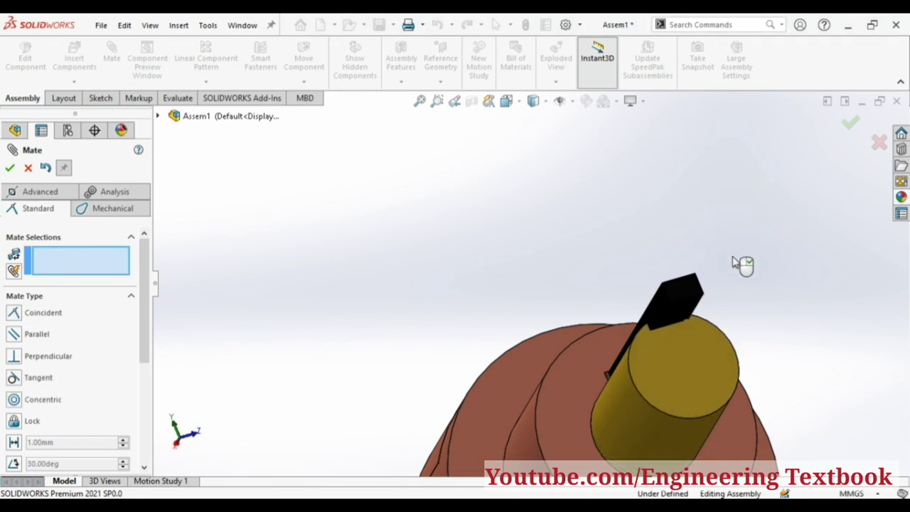
Mate the key's side face coincident to the keyway's side wall.
mouse_move(744, 264)
middle_down()
mouse_move(780, 299)
mouse_move(768, 332)
middle_up()
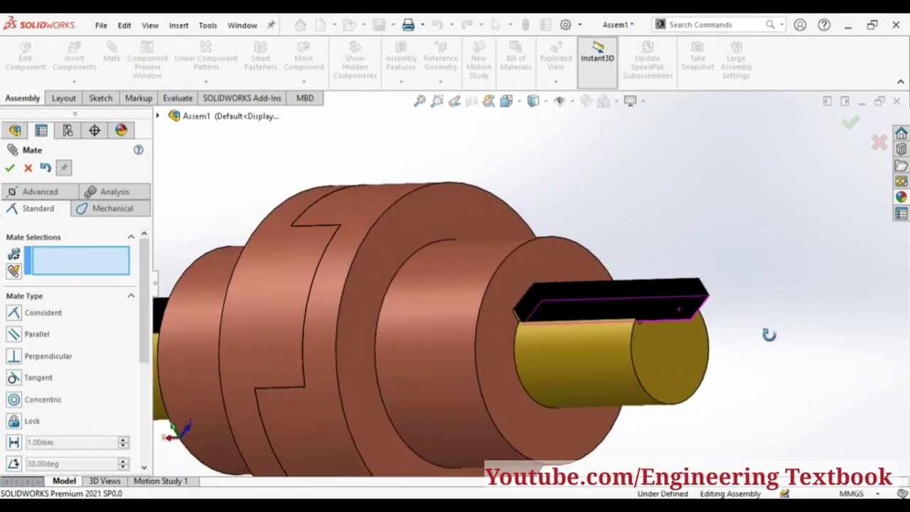
click(673, 319)
middle_drag(744, 266, 640, 292)
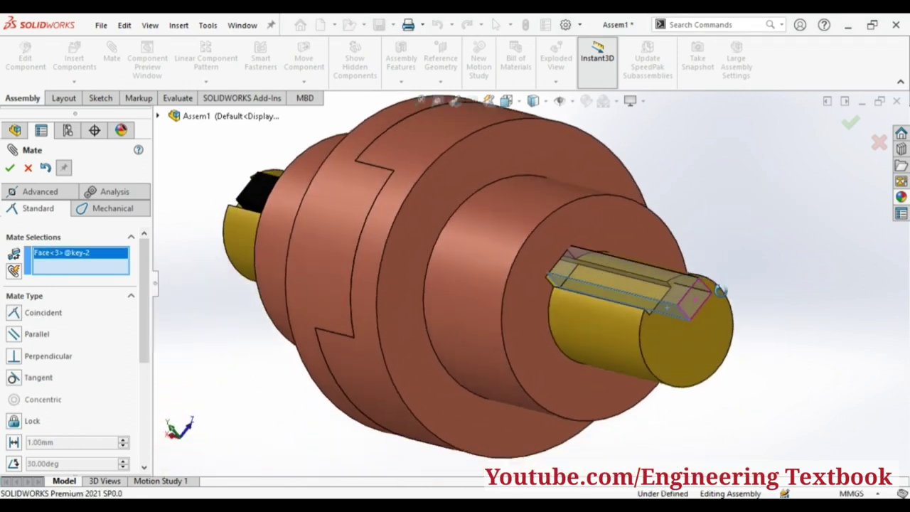
scroll(598, 284, down, 5)
scroll(555, 275, down, 4)
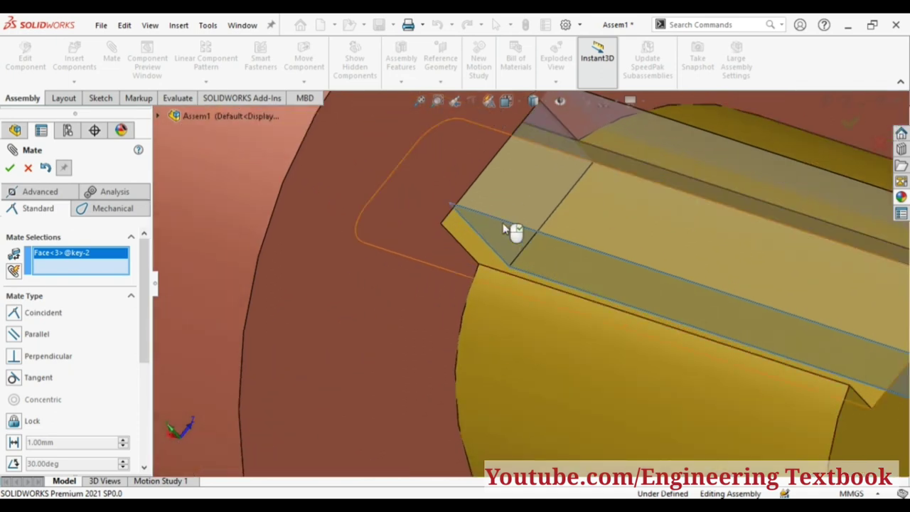
scroll(779, 199, up, 5)
middle_drag(843, 173, 796, 183)
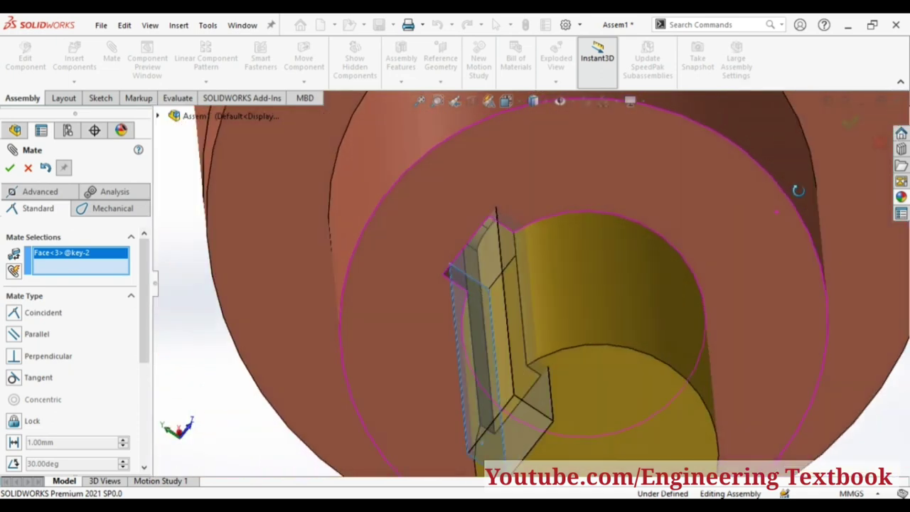
scroll(475, 300, down, 3)
scroll(472, 303, down, 2)
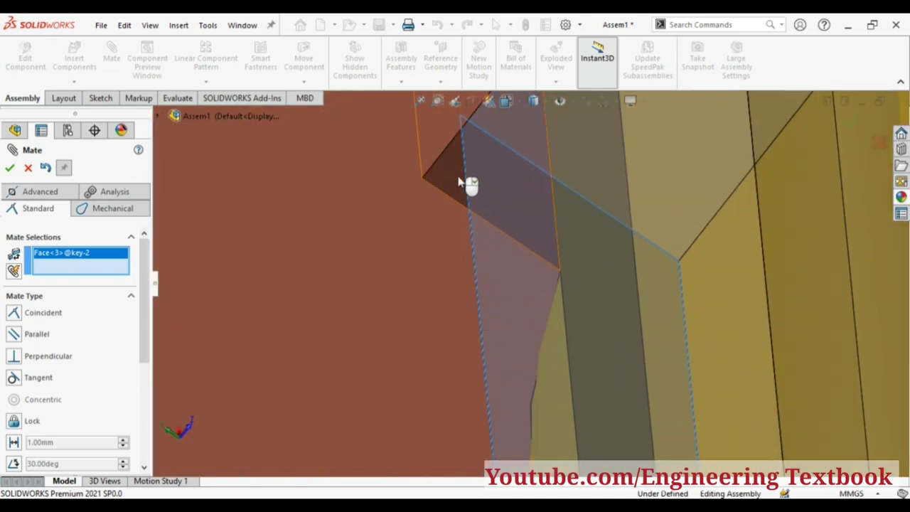
click(463, 183)
key(Return)
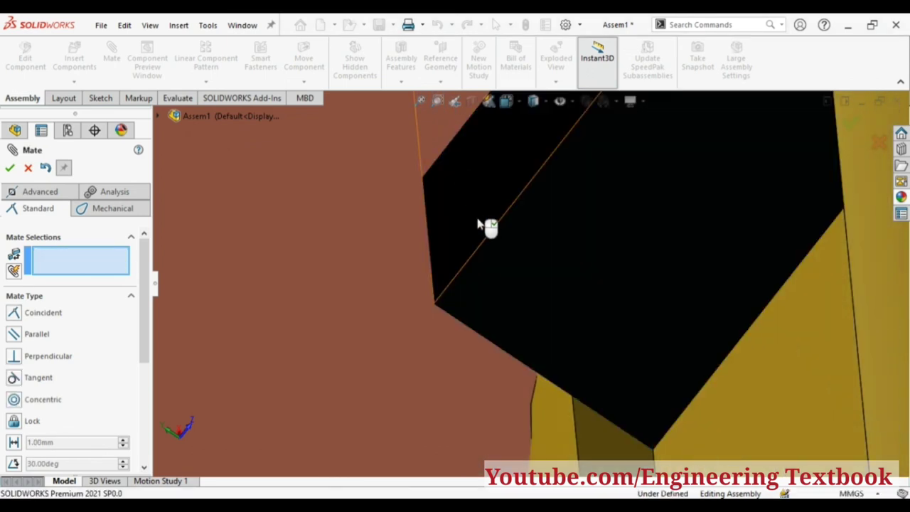
Select the key's end face and the right shaft's end face for the next mate.
scroll(517, 272, up, 5)
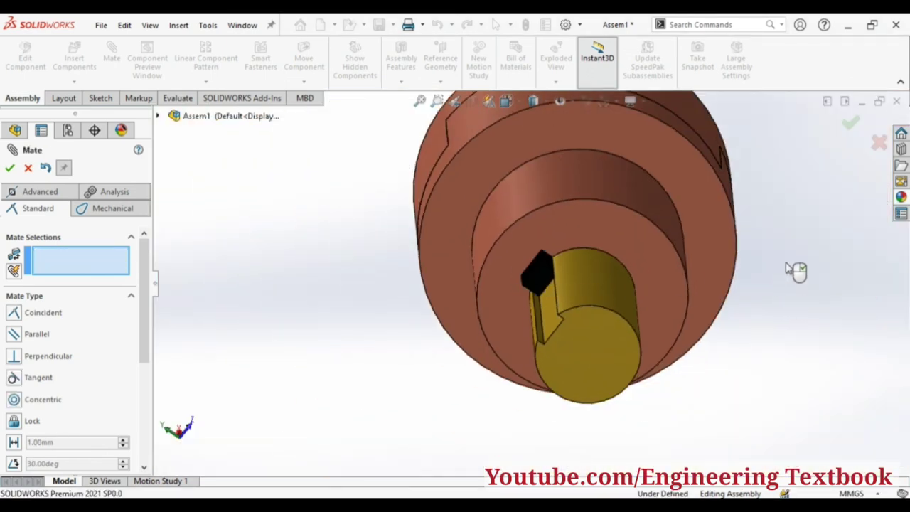
middle_drag(795, 270, 825, 206)
scroll(711, 294, up, 2)
mouse_move(712, 294)
middle_down()
mouse_move(773, 242)
mouse_move(694, 286)
mouse_move(695, 309)
mouse_move(665, 278)
middle_up()
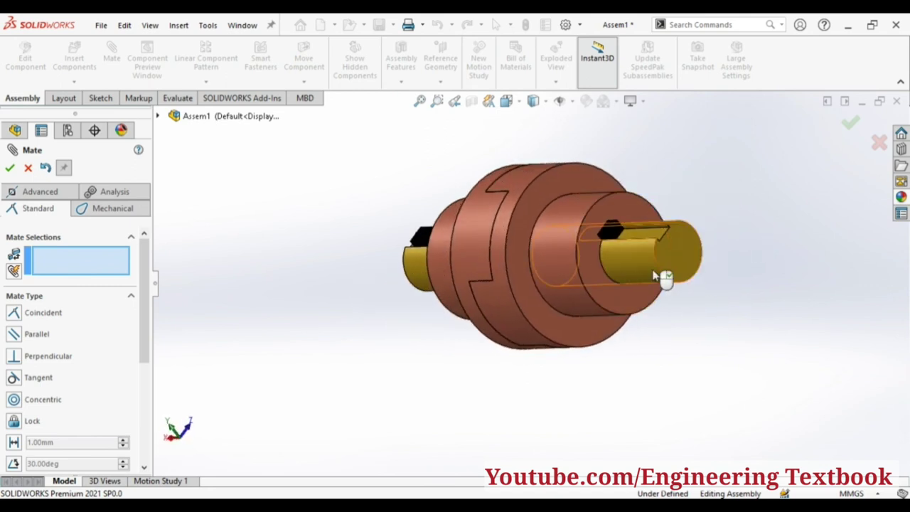
click(617, 233)
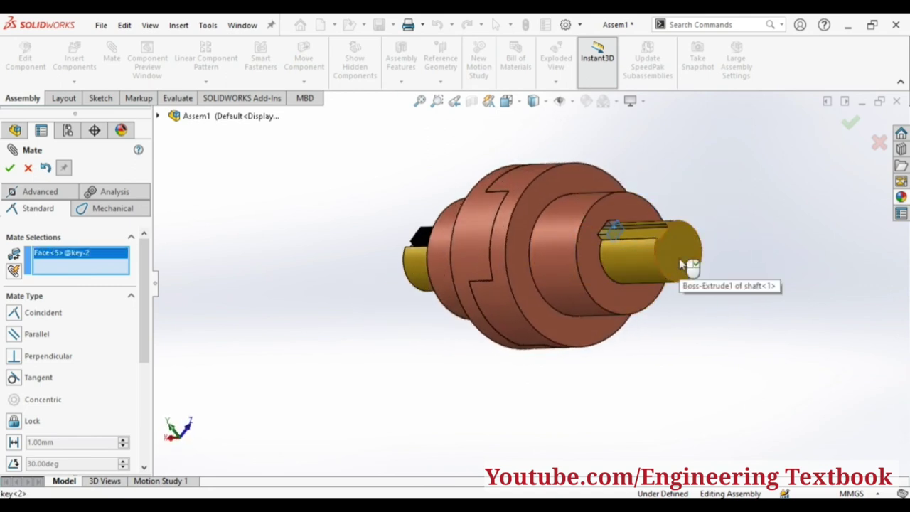
click(681, 265)
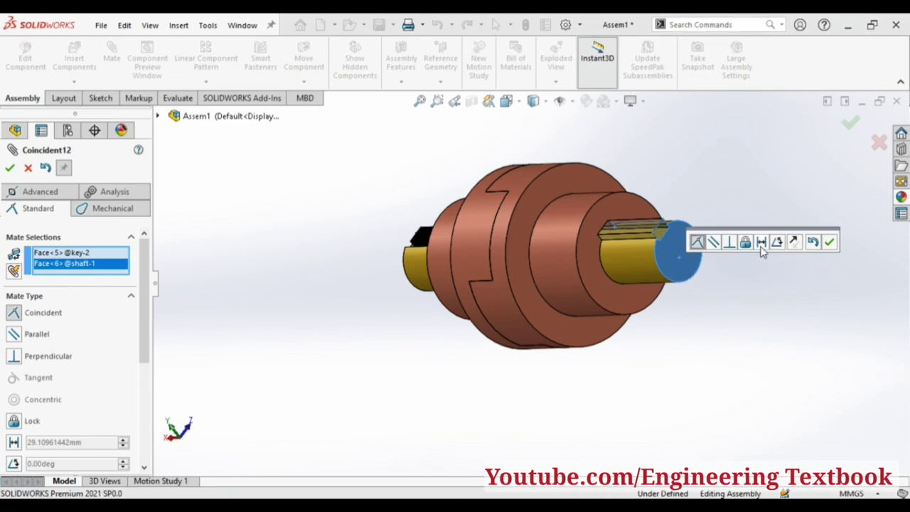
Change the end mate to a Distance mate, trying 5 then 10 mm.
key(Return)
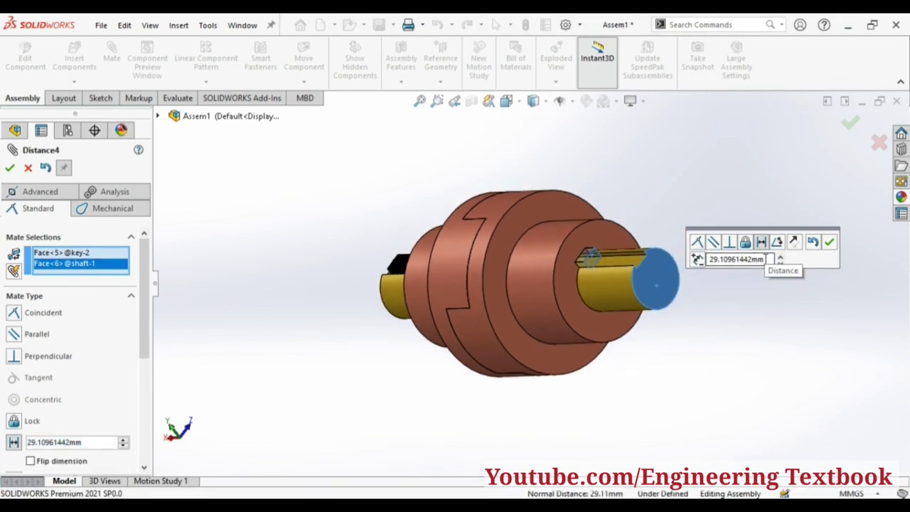
drag(766, 259, 695, 274)
text(5)
key(Return)
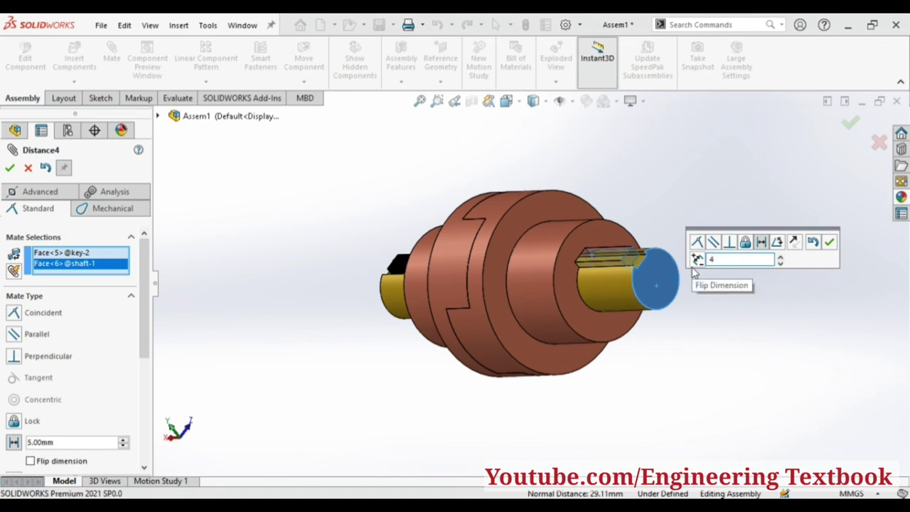
text(0)
key(Return)
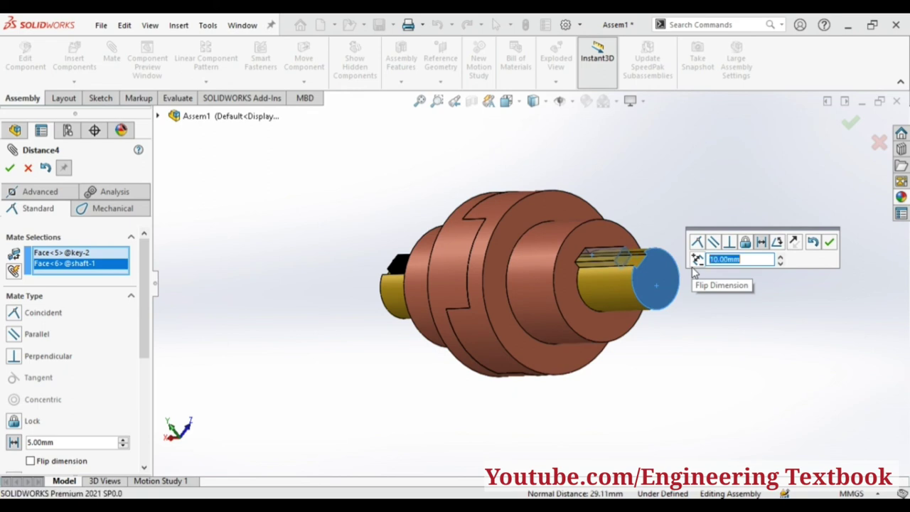
Set the key-to-shaft-end distance to 8 mm, confirm it, and finish mating.
mouse_move(731, 342)
middle_down()
mouse_move(775, 290)
mouse_move(702, 325)
mouse_move(754, 281)
middle_up()
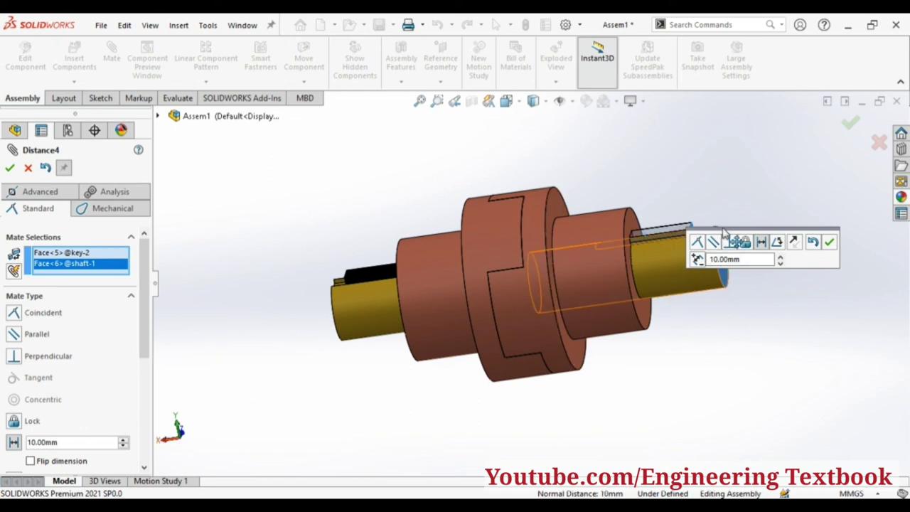
drag(724, 234, 769, 394)
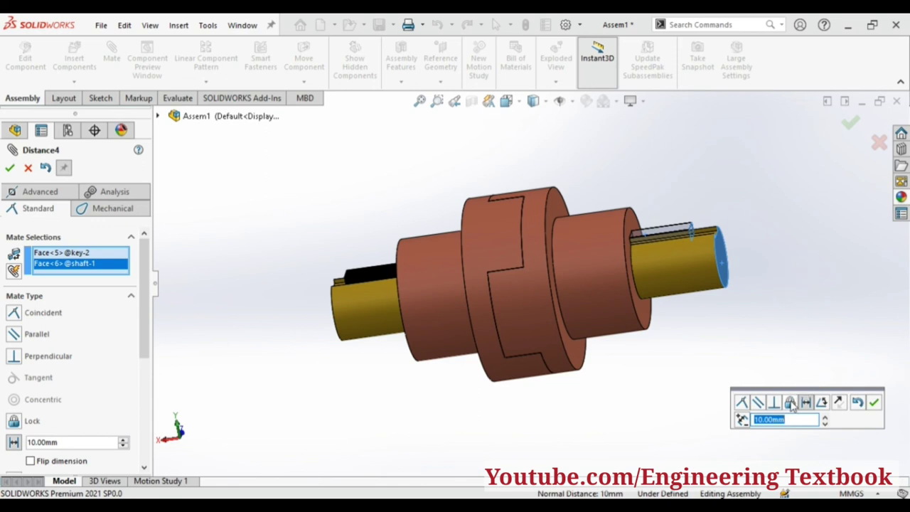
text(8)
key(Return)
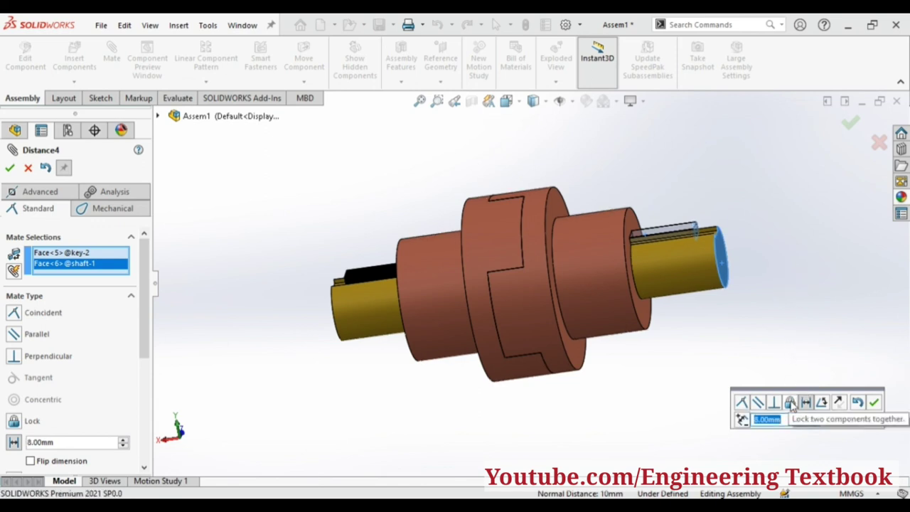
click(792, 402)
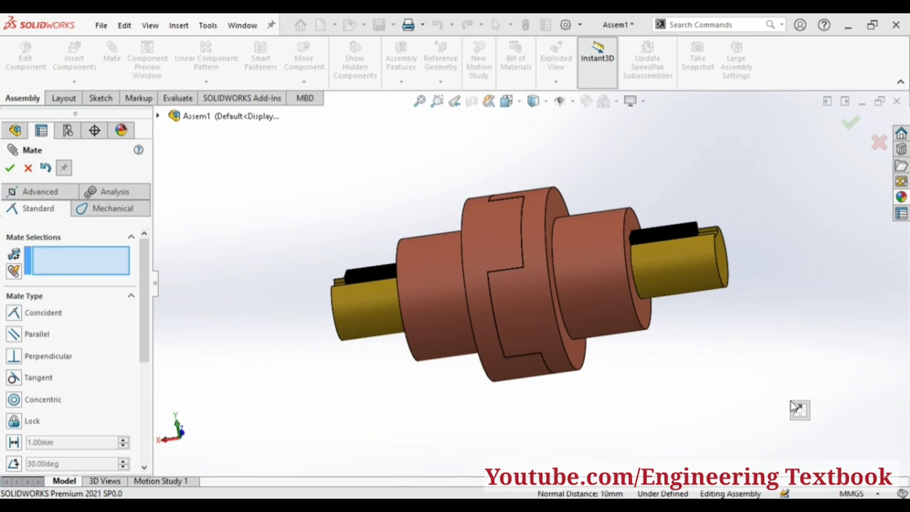
middle_drag(782, 352, 812, 347)
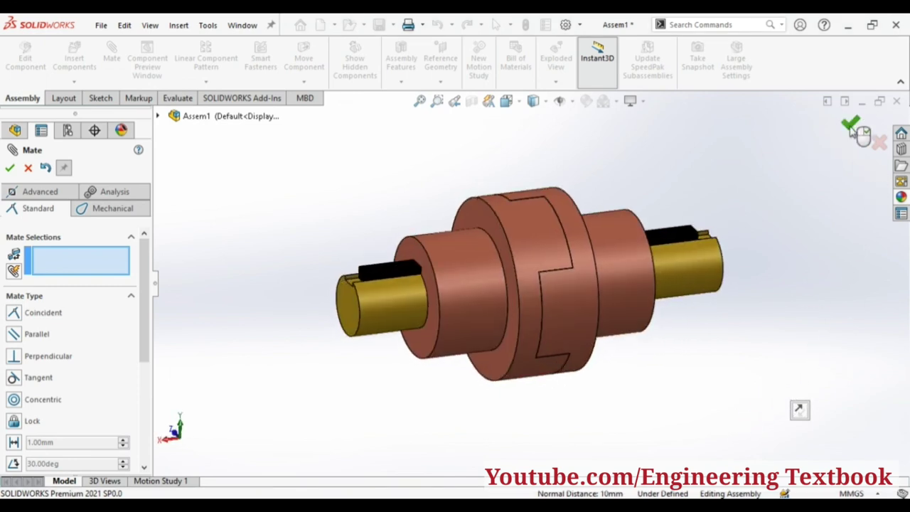
key(Return)
scroll(723, 334, up, 2)
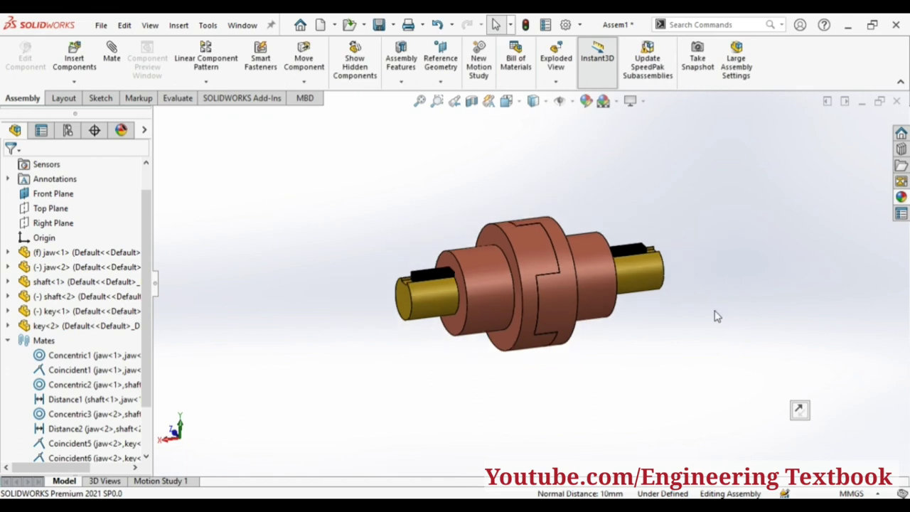
Show the finished coupling with both keyed shafts in the Isometric view.
mouse_move(717, 317)
middle_down()
mouse_move(596, 386)
mouse_move(728, 270)
mouse_move(735, 346)
mouse_move(762, 380)
mouse_move(775, 369)
mouse_move(791, 390)
middle_up()
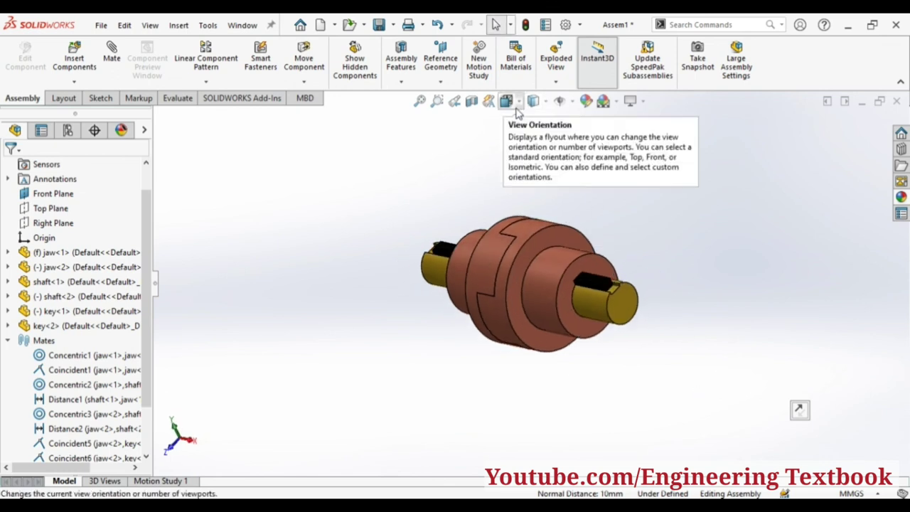
click(518, 106)
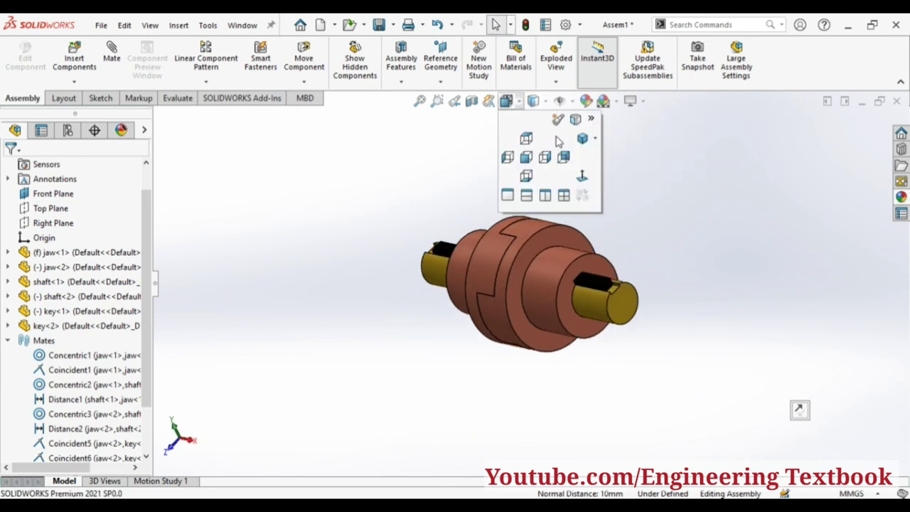
click(582, 139)
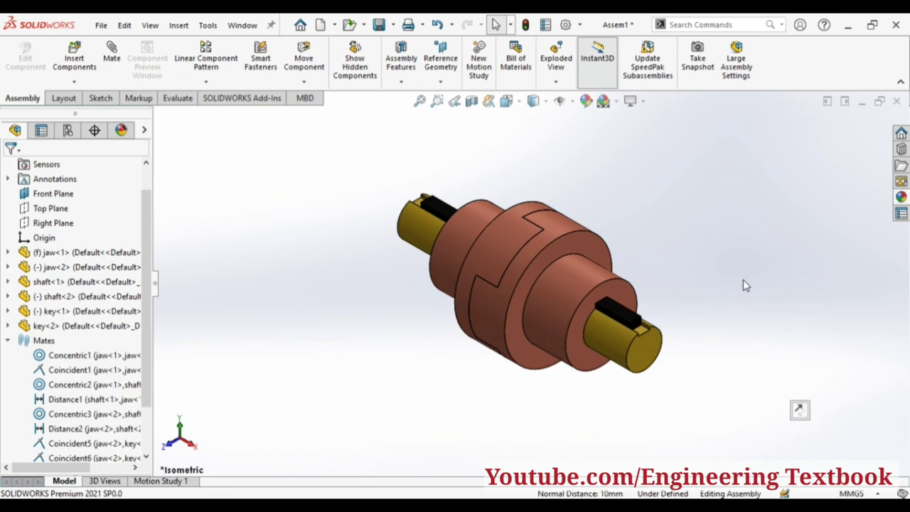